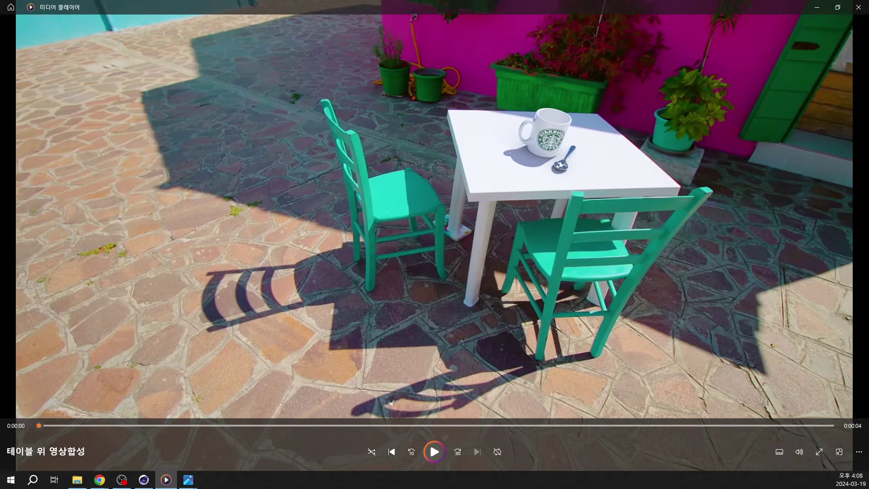
Show the mug render with its shadow, custom and AO pass images side by side over the reference composite video
left_click(450, 418)
mouse_move(188, 480)
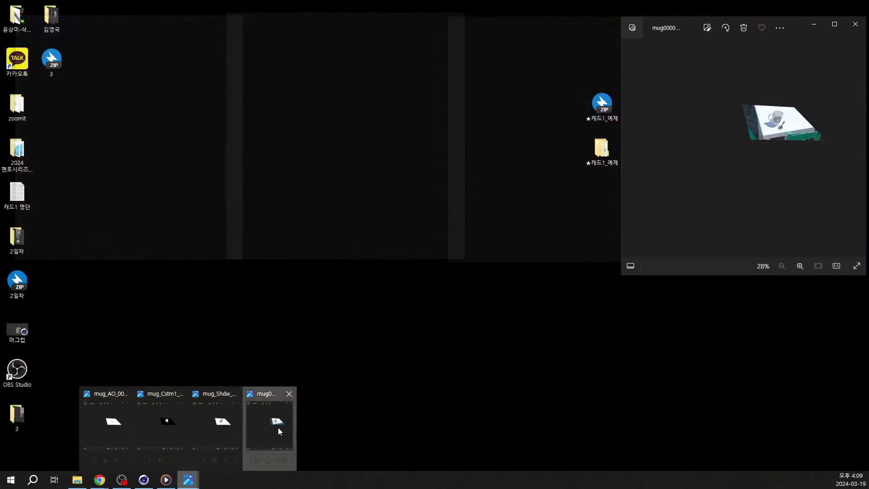
left_click(277, 427)
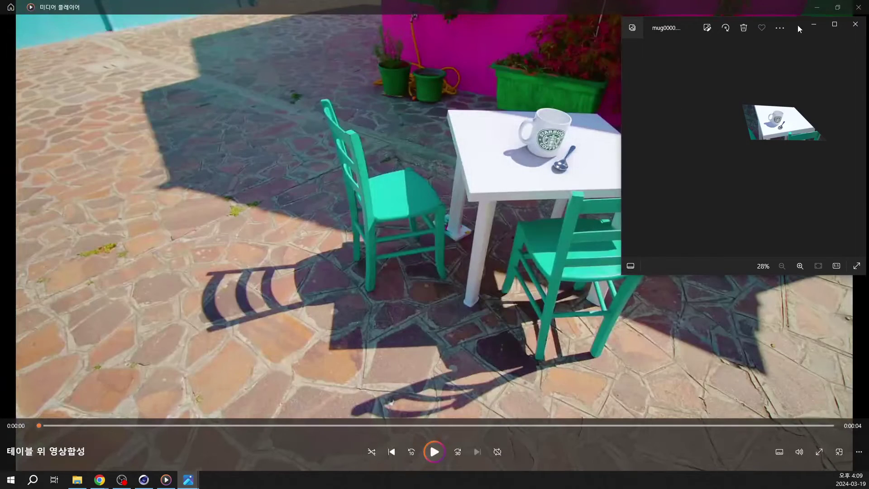
mouse_move(798, 28)
left_mouse_down()
mouse_move(777, 28)
mouse_move(793, 18)
left_mouse_up()
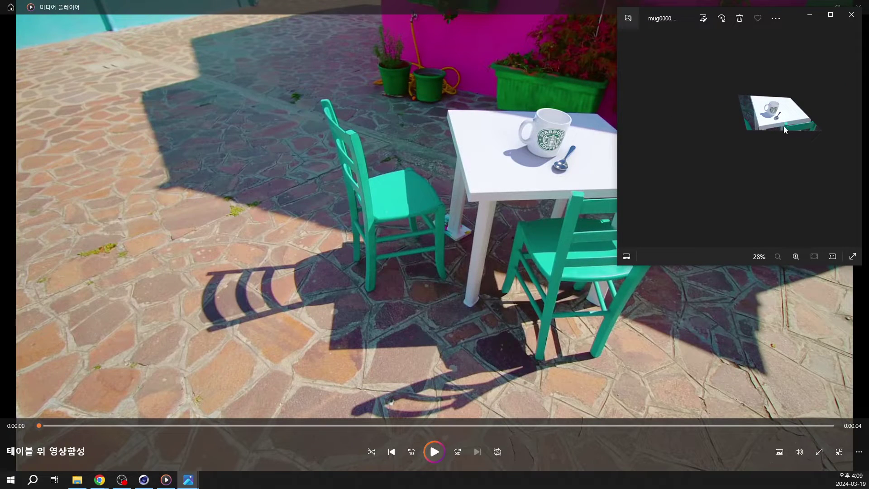
mouse_move(194, 481)
left_click(219, 436)
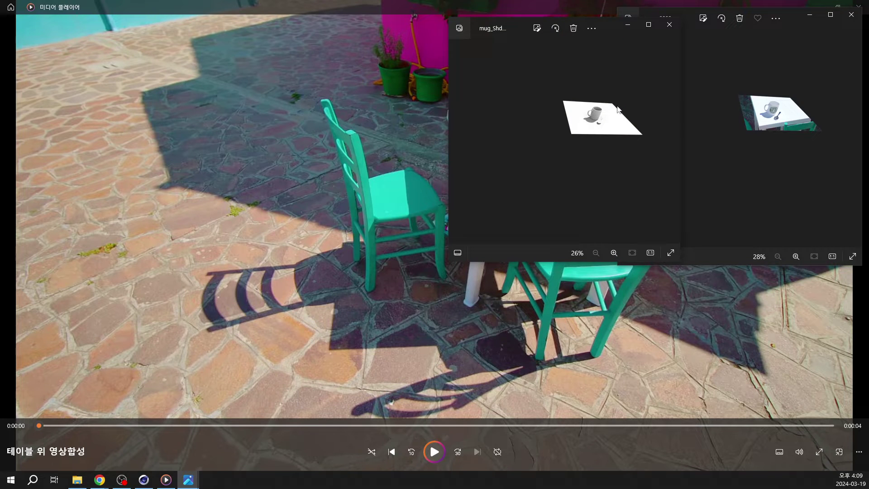
mouse_move(188, 480)
left_click(172, 440)
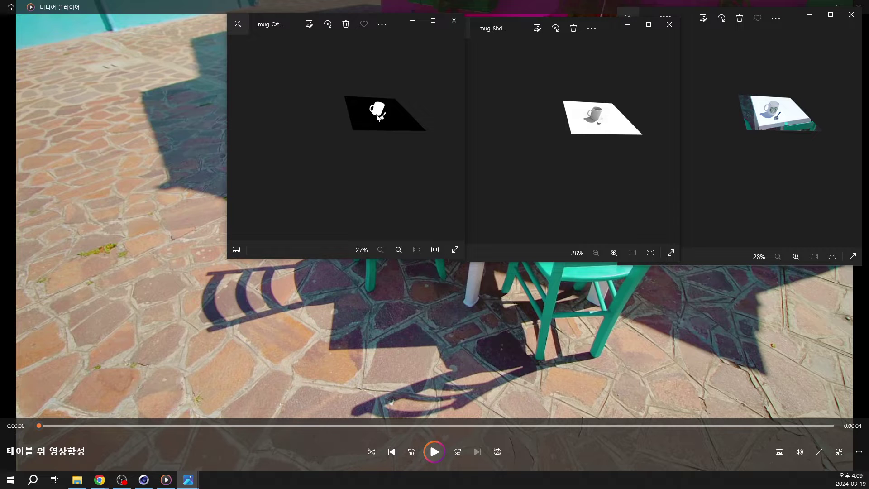
left_click(769, 139)
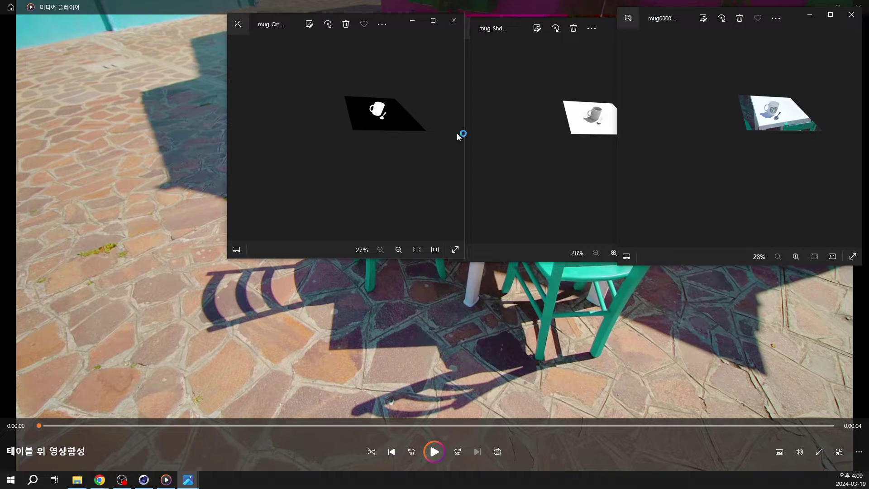
mouse_move(188, 478)
left_click(116, 433)
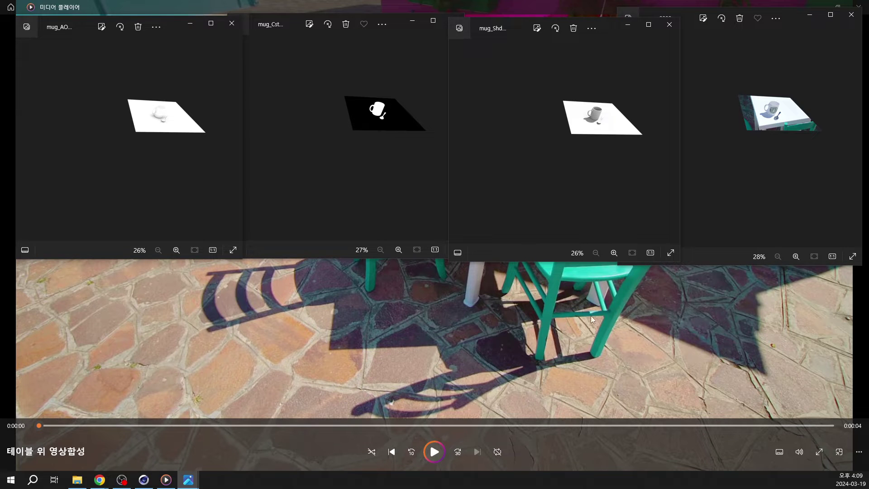
Review the mug composite video on its own, and bring all four mug pass images back in front of it
left_click(562, 319)
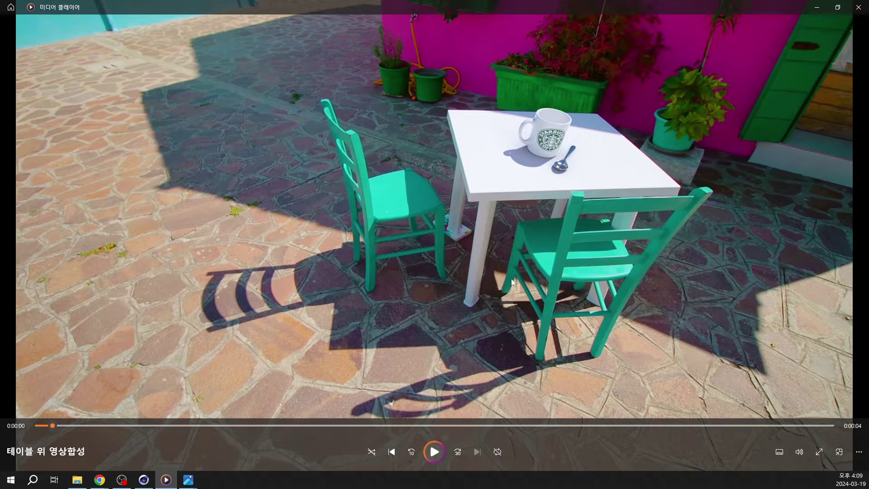
left_click(189, 480)
left_click(91, 434)
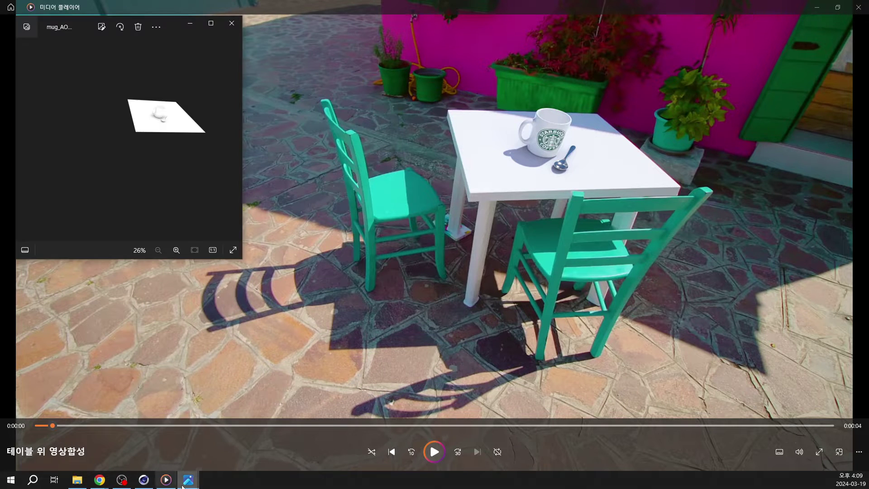
left_click(195, 435)
left_click(161, 427)
mouse_move(188, 475)
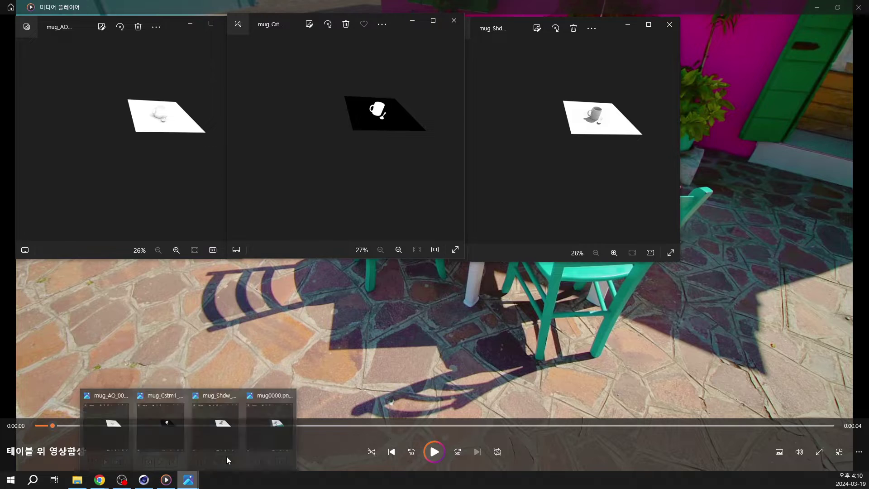
left_click(270, 435)
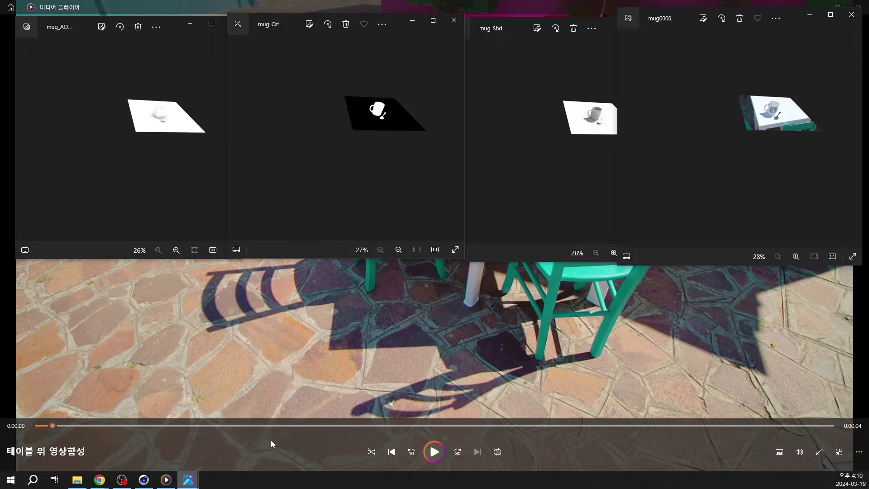
left_click(587, 186)
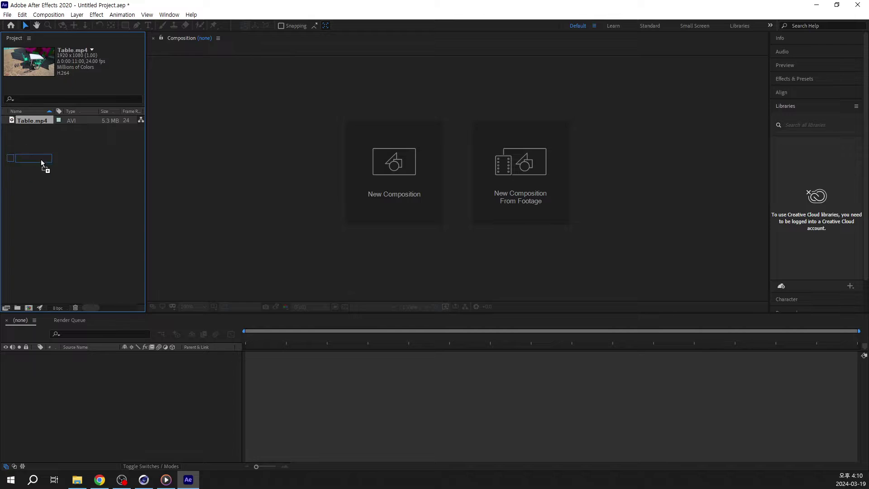
In After Effects, create a composition from Table.mp4 and cut away the footage after 0:00:05:00
left_click_drag(43, 165, 28, 308)
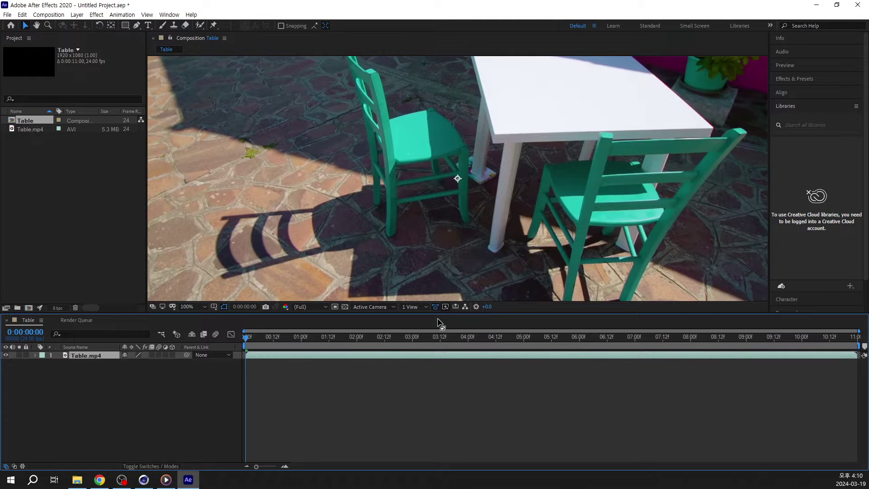
left_click_drag(437, 312, 523, 389)
key("ctrl+shift+d")
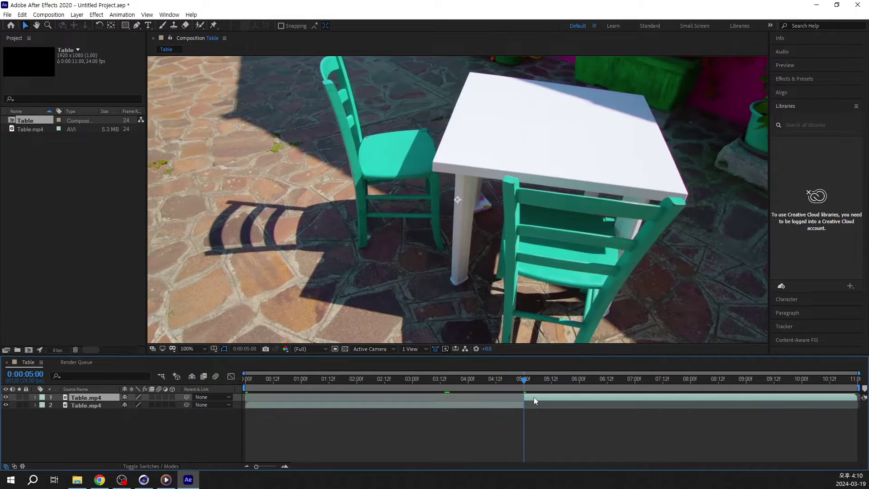
key("Delete")
key("Home")
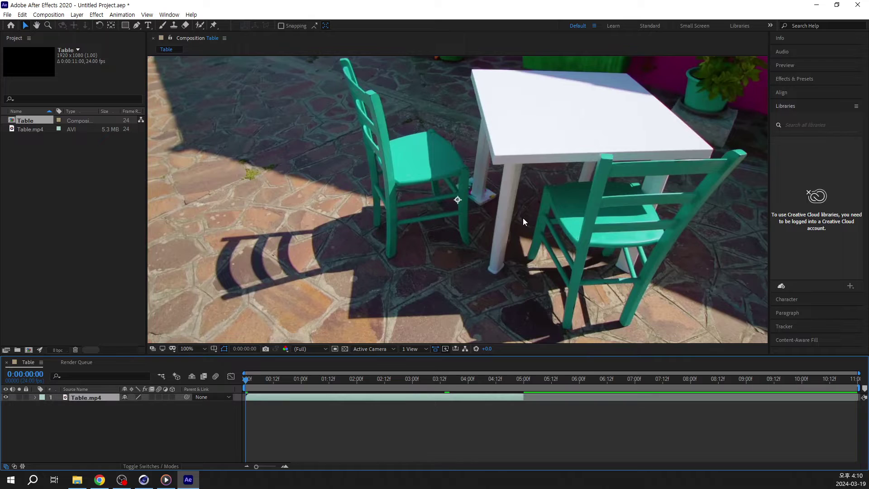
Run Track Camera on the Table.mp4 layer
scroll(524, 221, "down", 2)
key("space")
key("space")
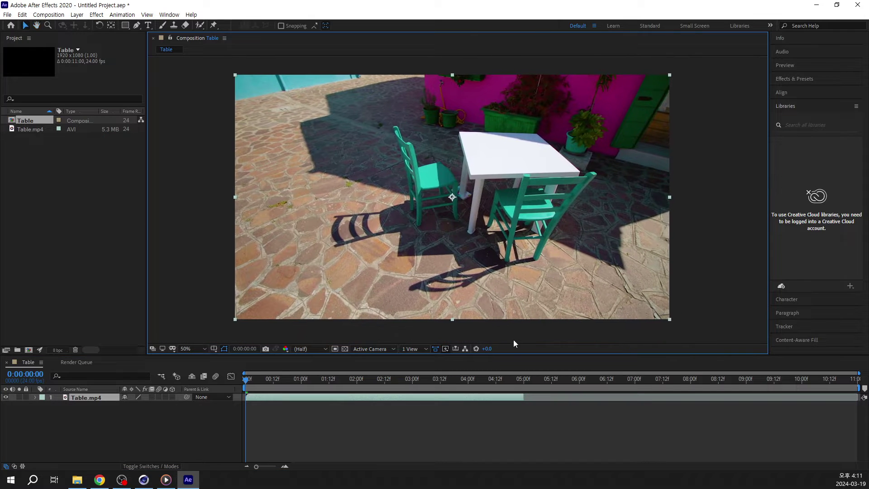
left_click(502, 406)
left_click(498, 399)
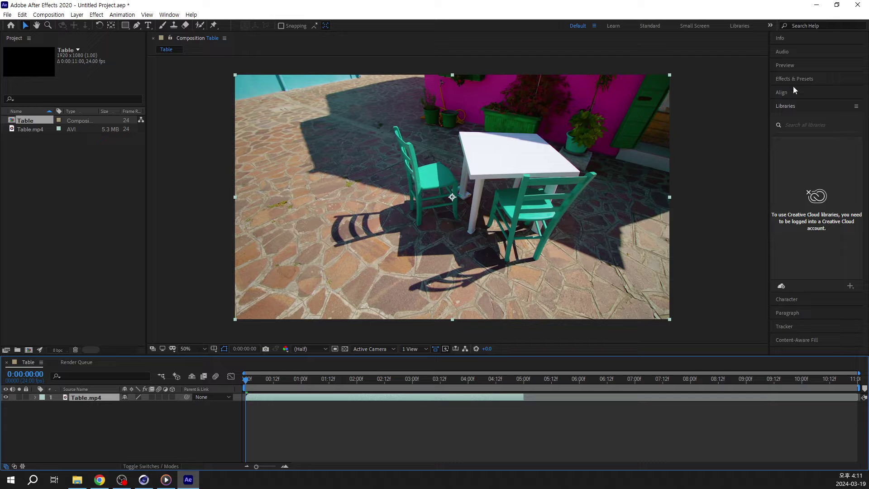
left_click(794, 106)
left_click(796, 145)
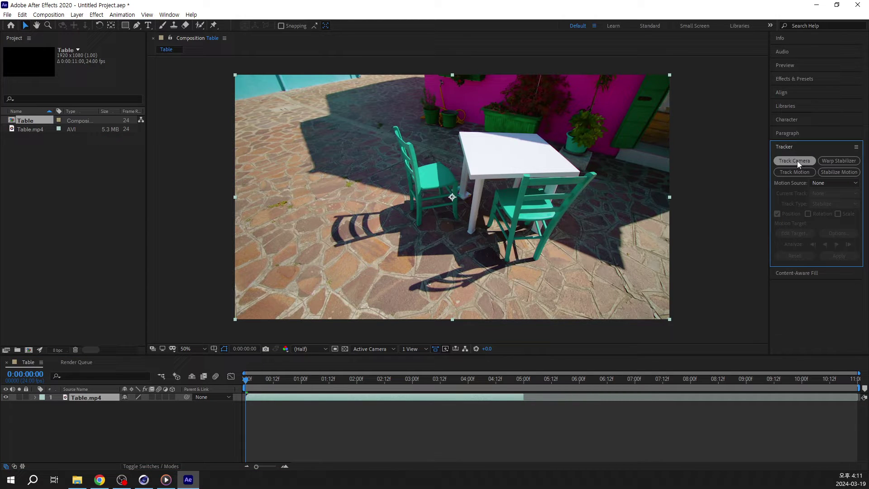
left_click(797, 161)
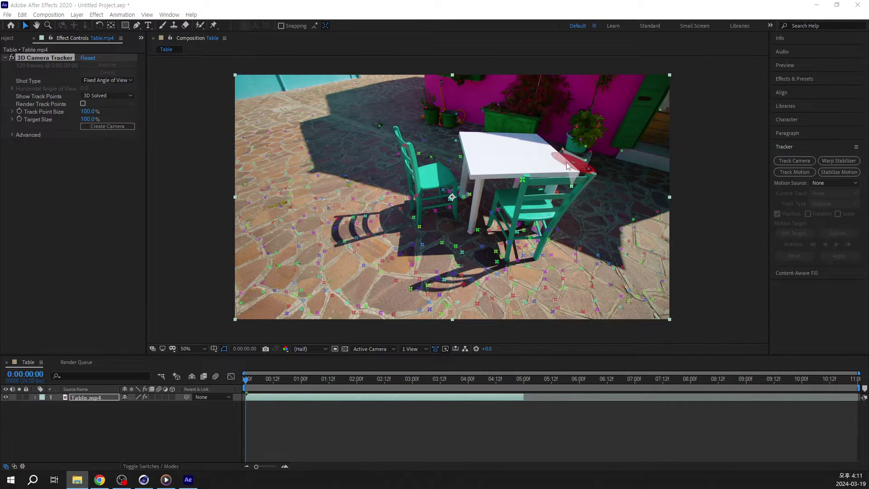
Examine the track points around the tabletop at several times and remove the 3D Camera Tracker effect from Table.mp4
left_click_drag(267, 382, 454, 384)
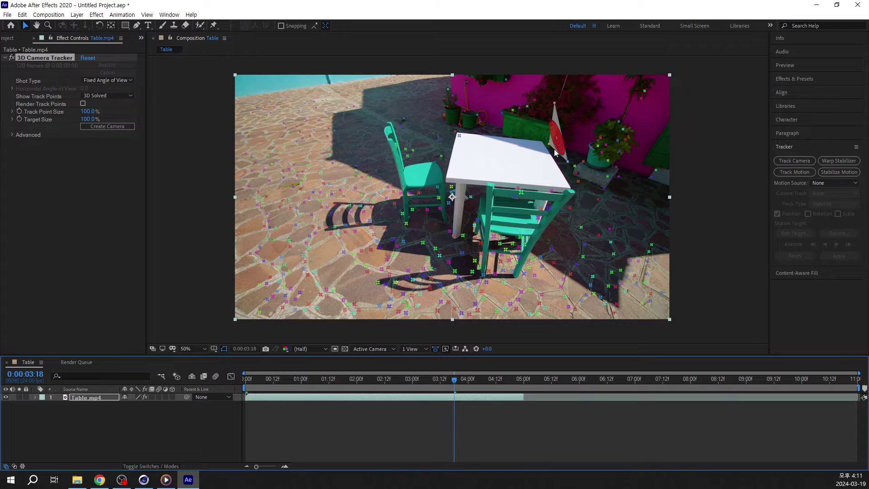
left_click_drag(480, 386, 353, 384)
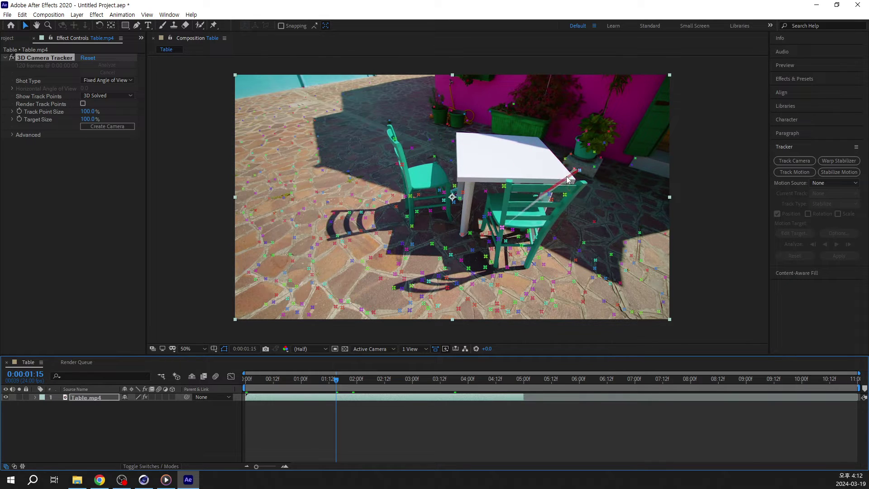
left_click(68, 58)
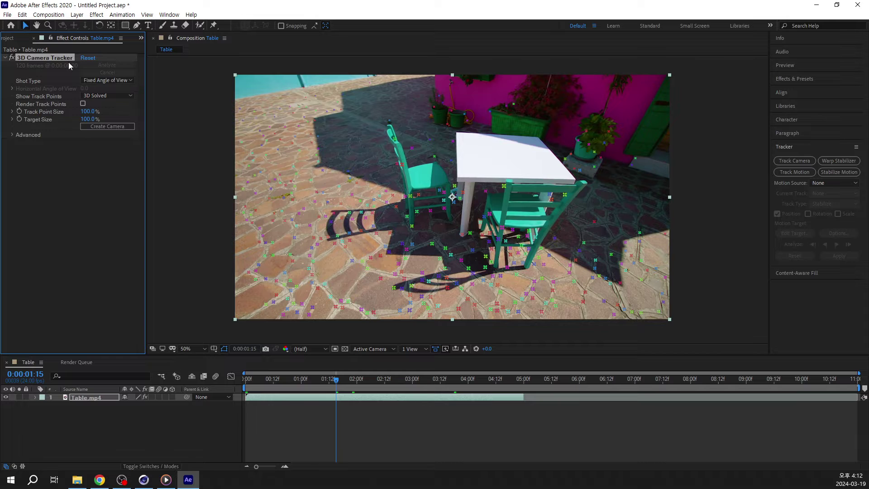
key("Delete")
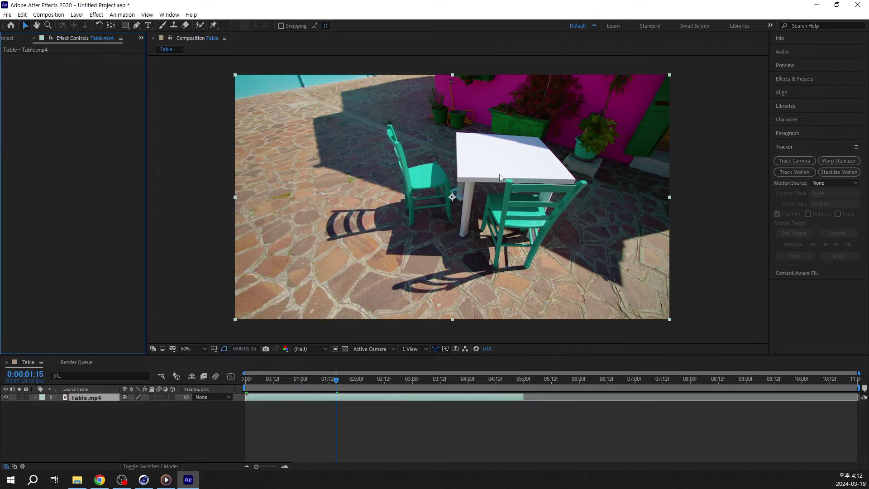
Frame the white tabletop at 100% and apply the Levels effect to the Table.mp4 layer
key("slash")
key("comma")
key("slash")
key("h")
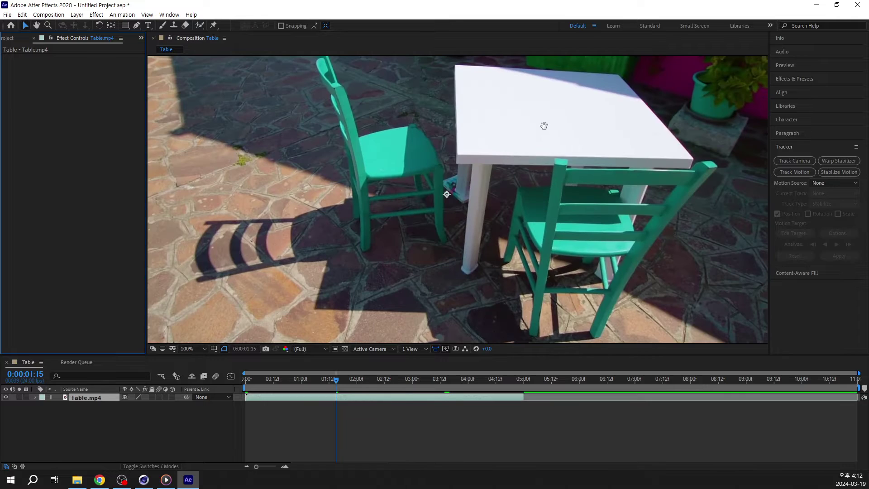
left_click_drag(543, 126, 478, 192)
key("v")
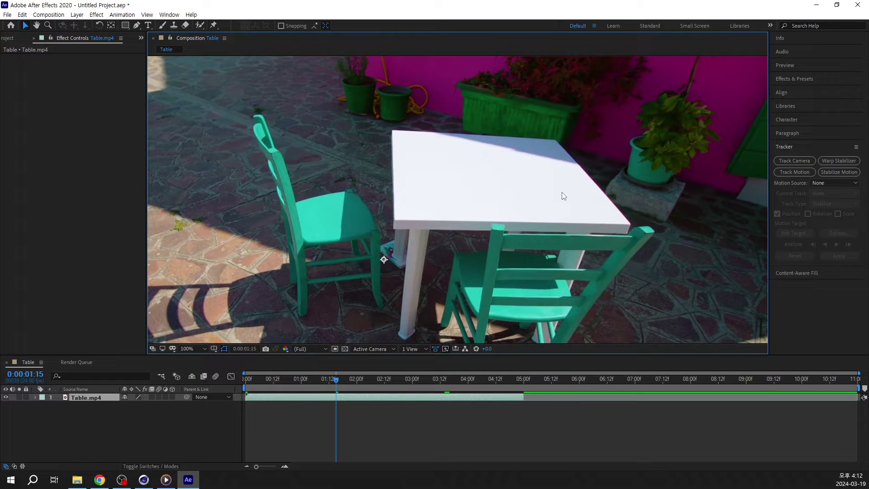
left_click(797, 78)
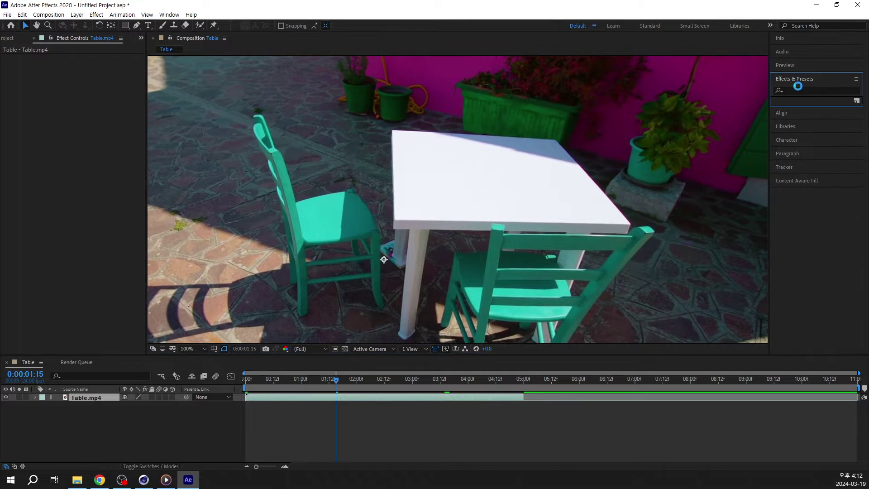
left_click(799, 90)
type("level")
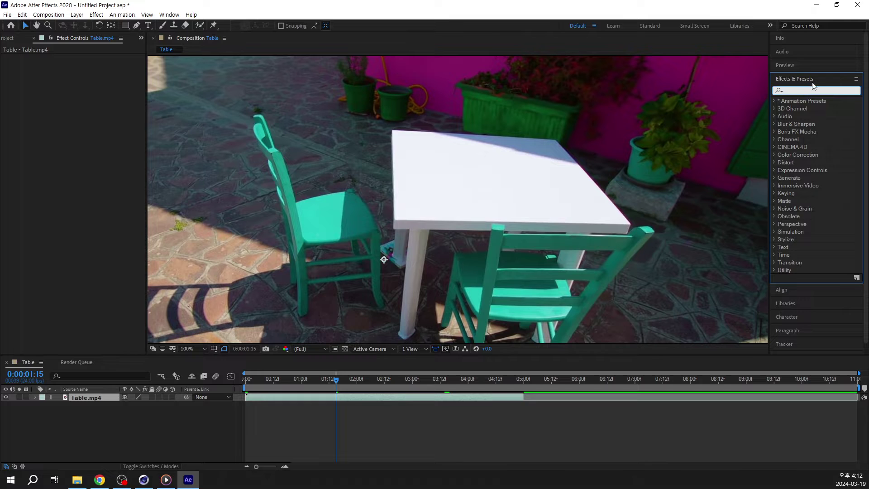
double_click(807, 147)
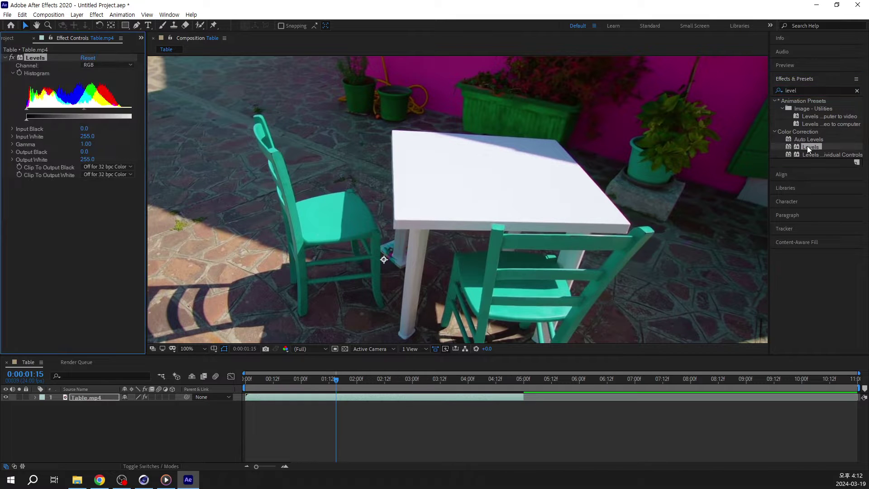
Raise the contrast of the tabletop by setting Levels Input Black to 212 and Input White to 255
left_click_drag(147, 121, 109, 112)
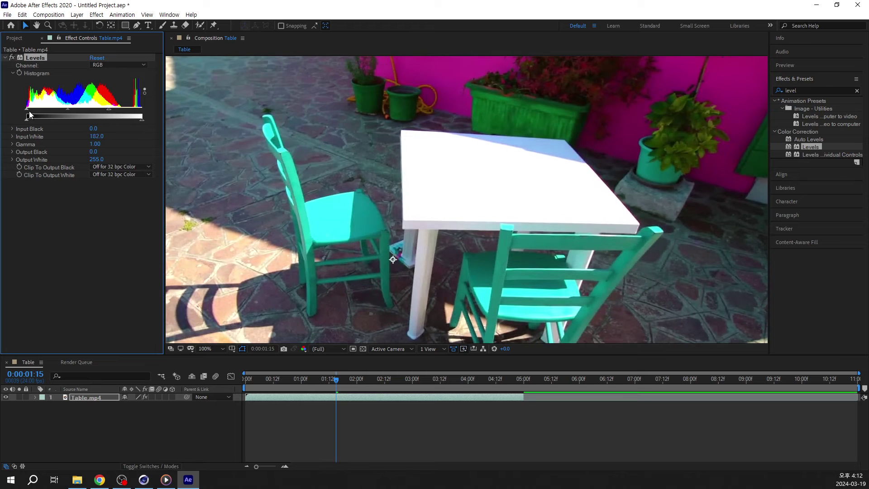
left_click_drag(27, 110, 140, 111)
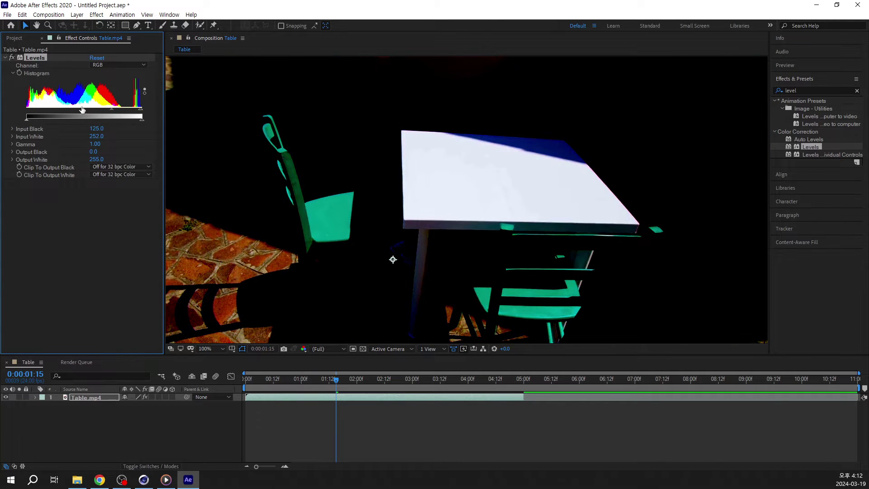
left_click_drag(83, 110, 120, 113)
scroll(542, 199, "up", 1)
key("space")
left_click_drag(478, 172, 400, 207)
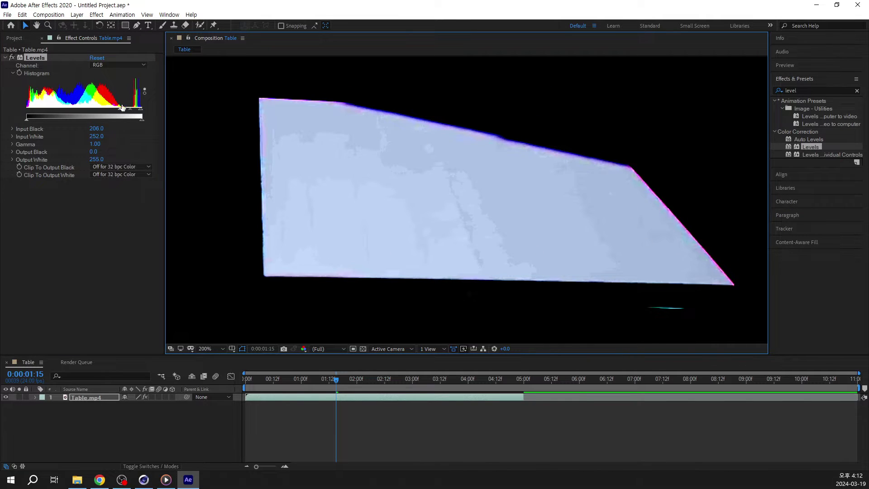
left_click_drag(122, 108, 143, 111)
left_click_drag(106, 111, 123, 109)
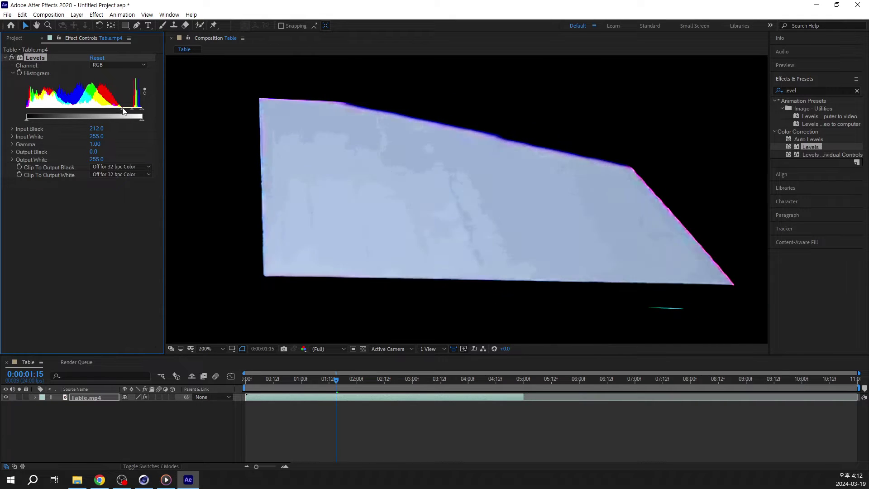
Play and scrub the contrast-boosted footage to examine the tabletop's surface detail over time
left_click_drag(341, 381, 353, 382)
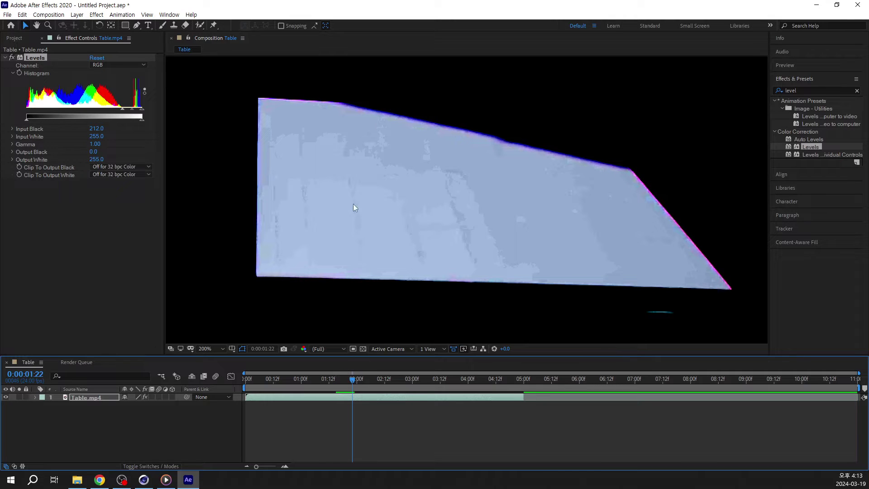
key("space")
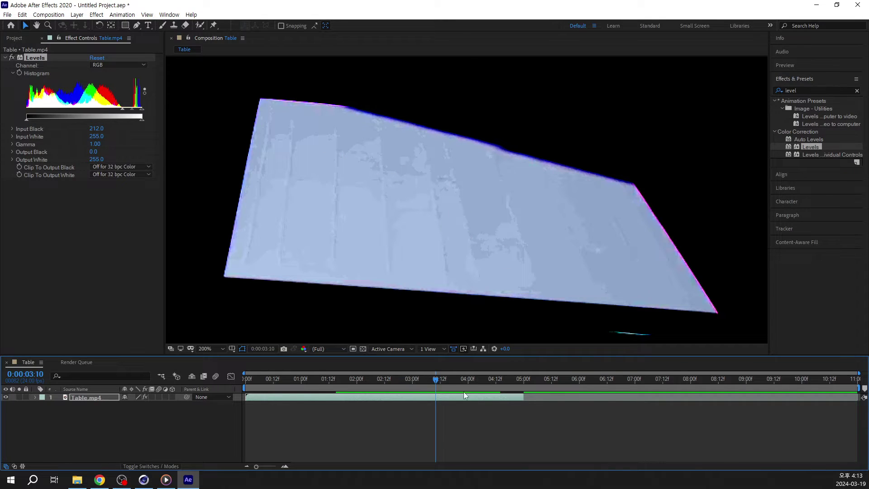
left_click_drag(439, 381, 419, 389)
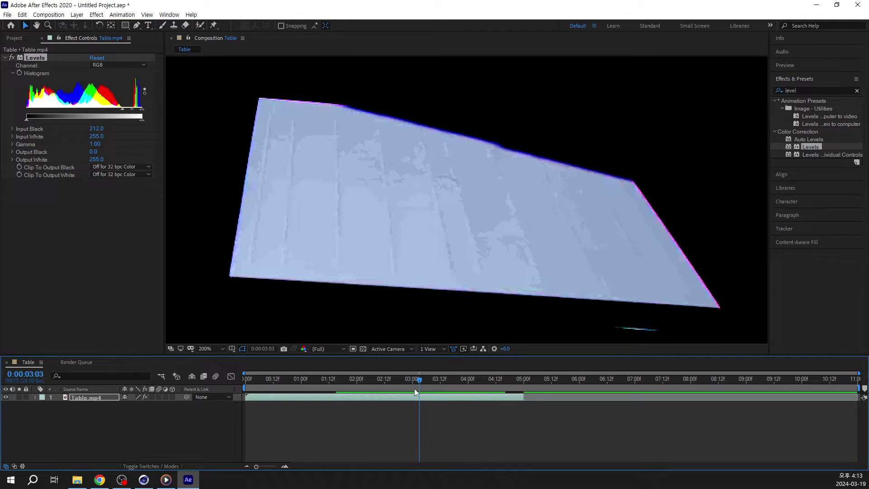
Remove the Levels effect from the Table.mp4 layer, apply Find Edges instead, and preview the footage
left_click(39, 59)
key("Delete")
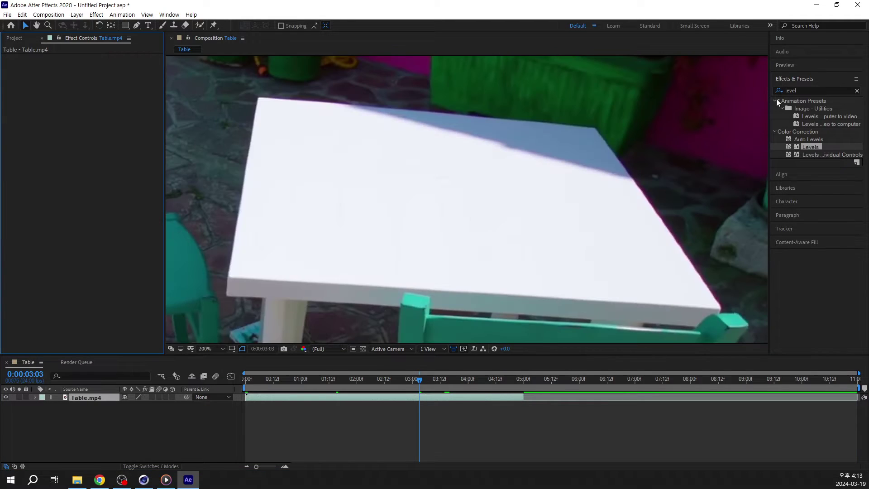
double_click(798, 91)
type("find")
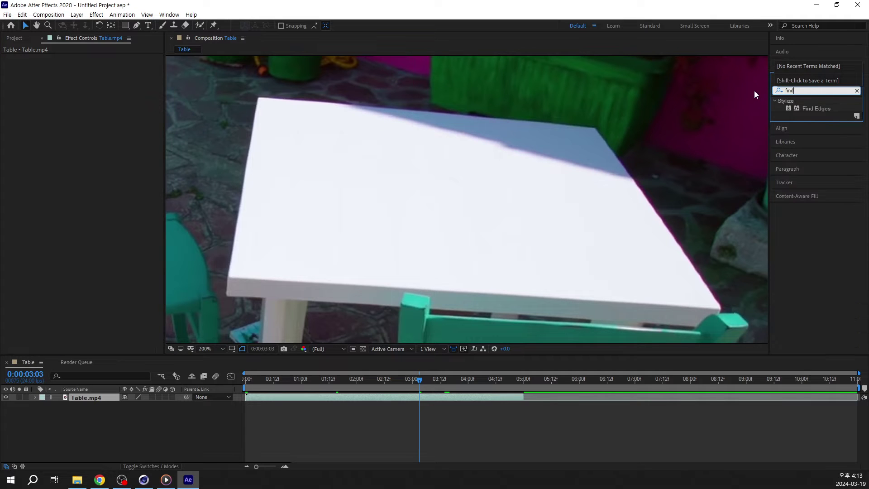
double_click(814, 109)
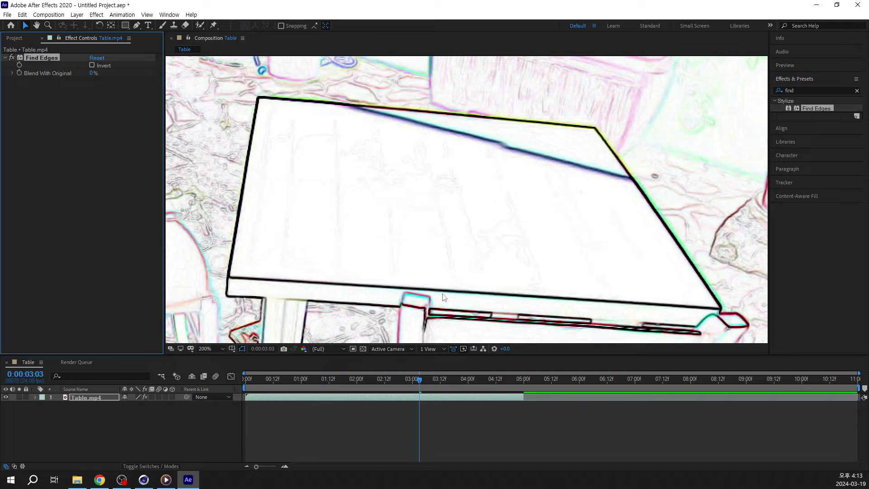
key("space")
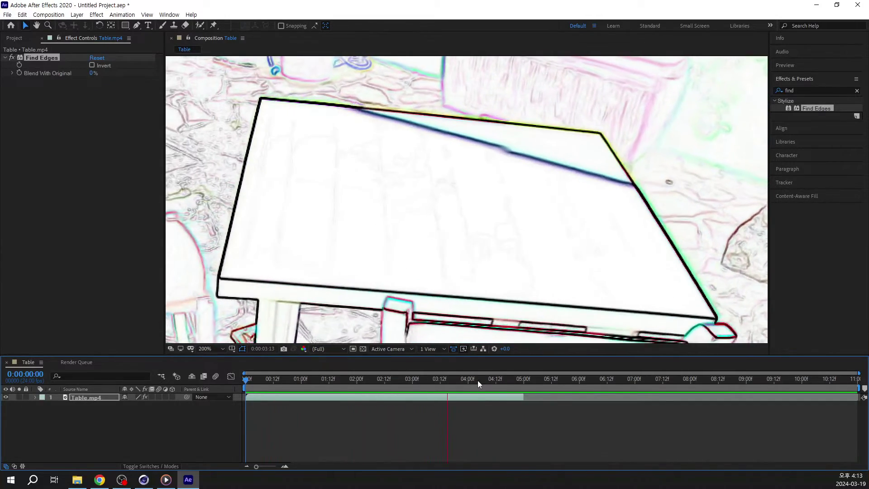
Pre-compose the Table.mp4 layer as Table.mp4 Comp 1, moving all attributes and adjusting the composition duration to the layer's time span
left_click(368, 378)
right_click(368, 397)
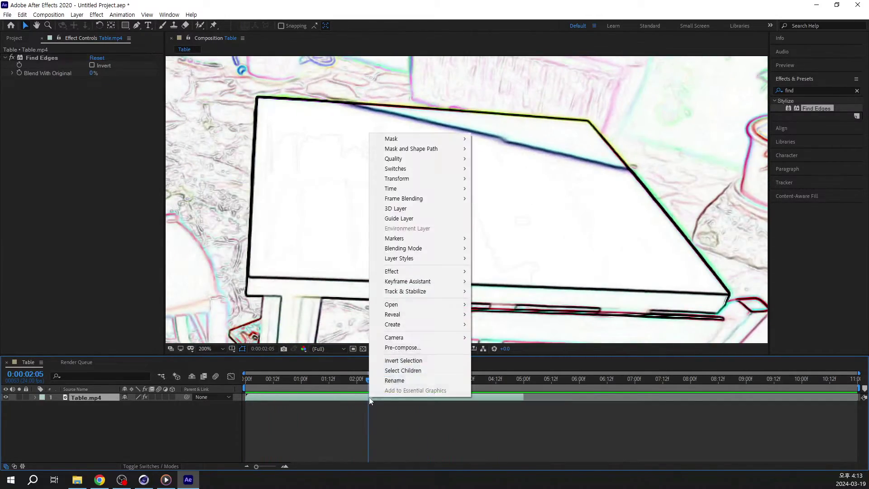
left_click(404, 348)
left_click(398, 244)
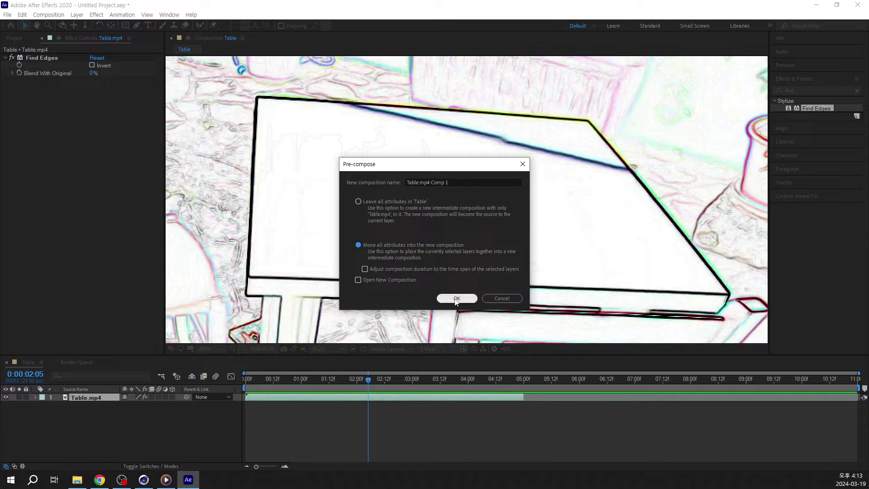
left_click(365, 269)
left_click(446, 298)
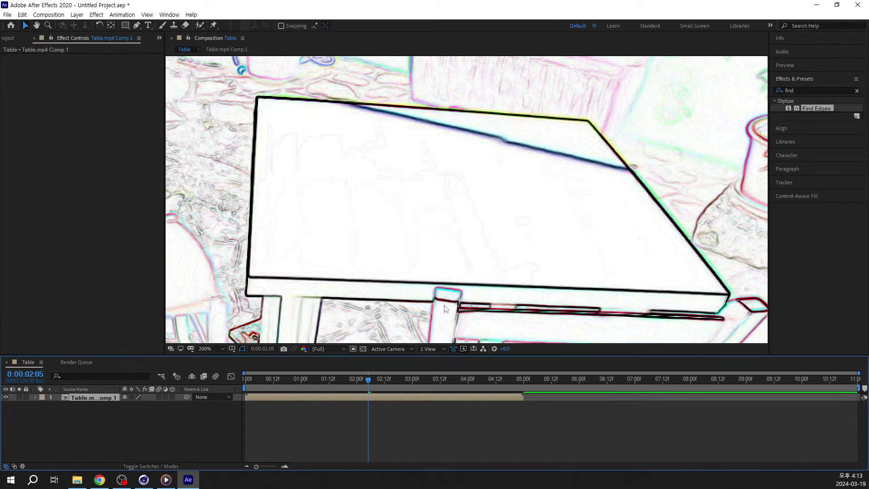
Run camera tracking on the Table.mp4 Comp 1 layer with the current time at its first frame
left_click_drag(366, 380, 209, 382)
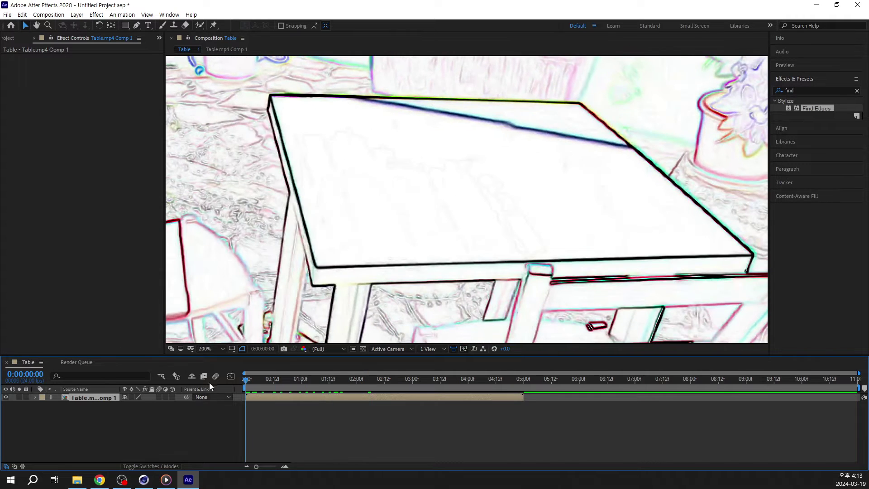
key("comma")
left_click(799, 155)
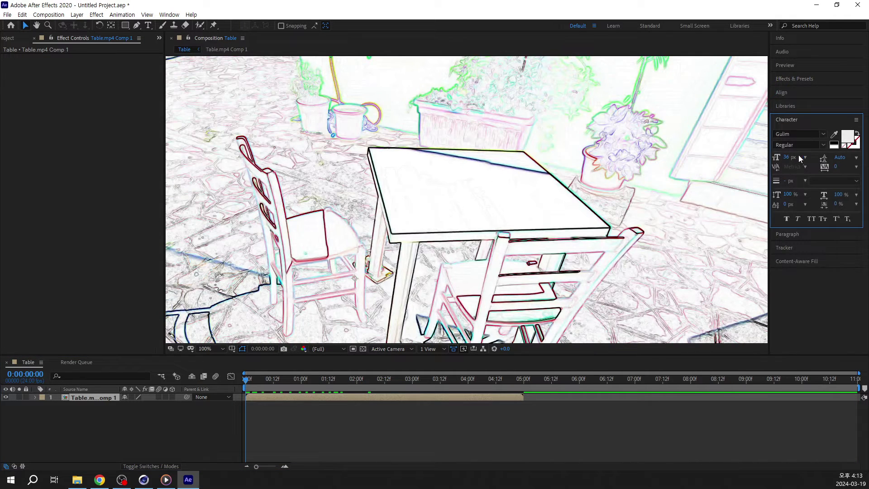
left_click(794, 121)
left_click(788, 147)
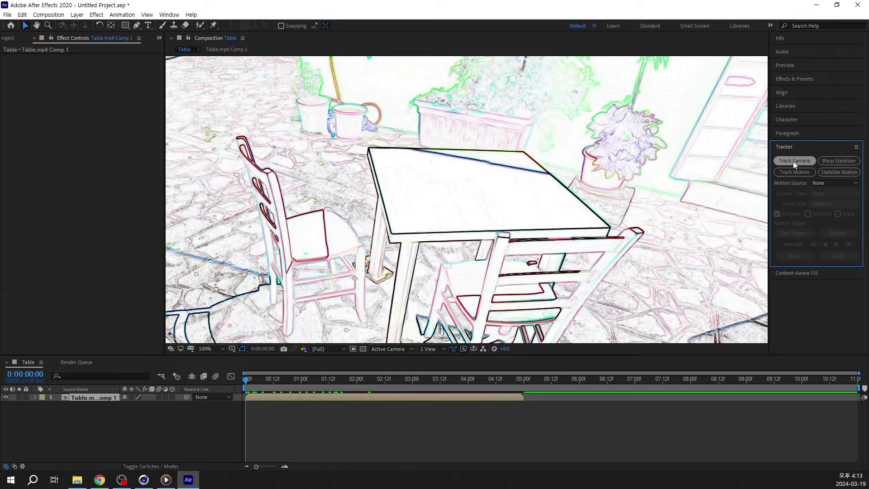
left_click(793, 161)
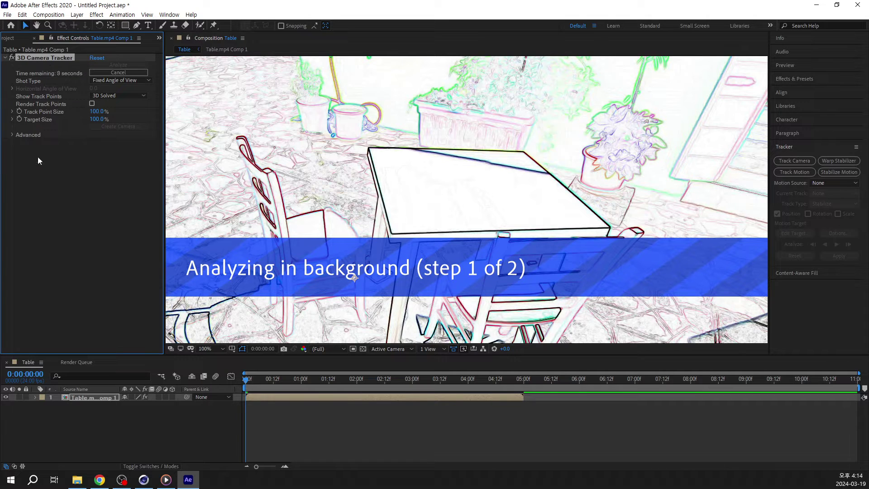
Examine the tracker's advanced solve details and the track points around the tabletop at several times
left_click(13, 135)
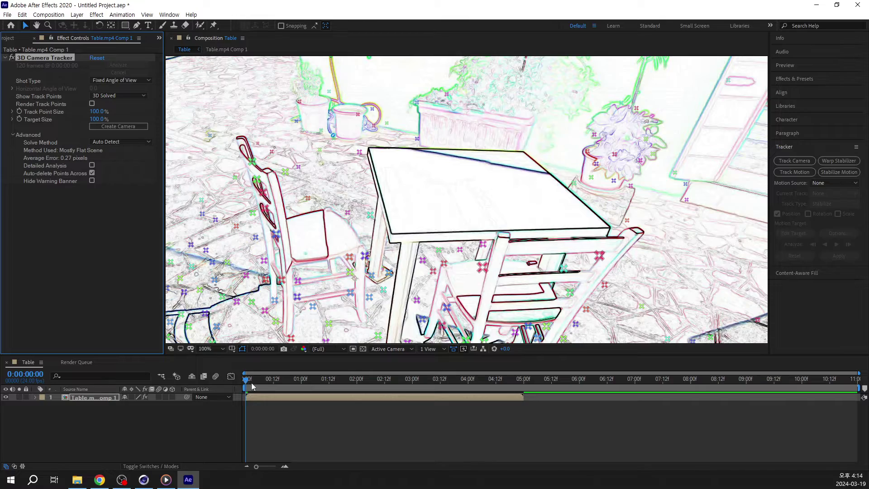
left_click_drag(254, 385, 470, 383)
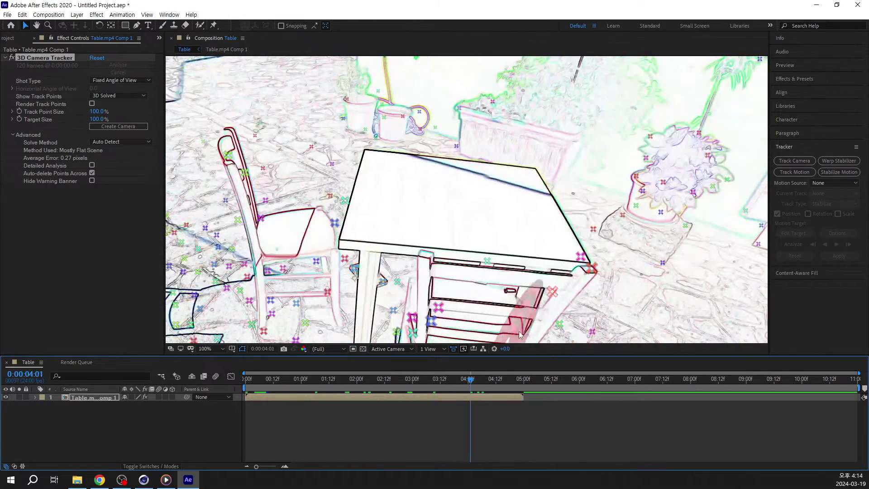
left_click(575, 257)
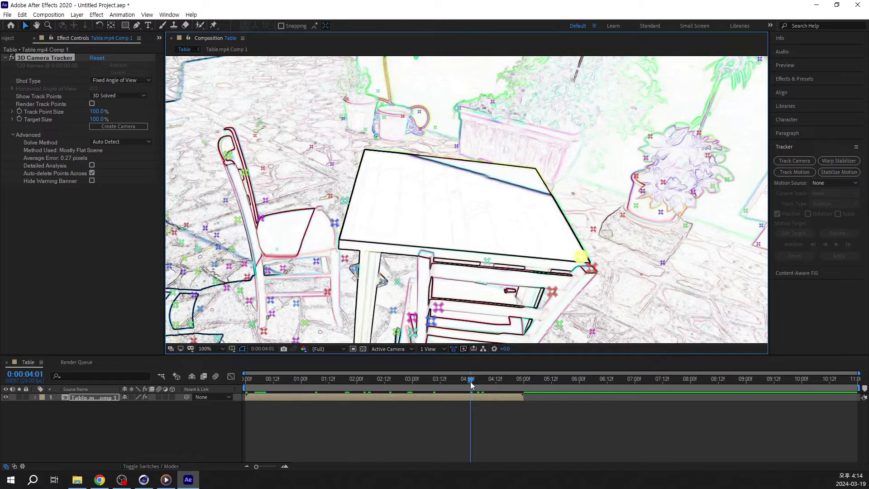
left_click_drag(471, 385, 485, 381)
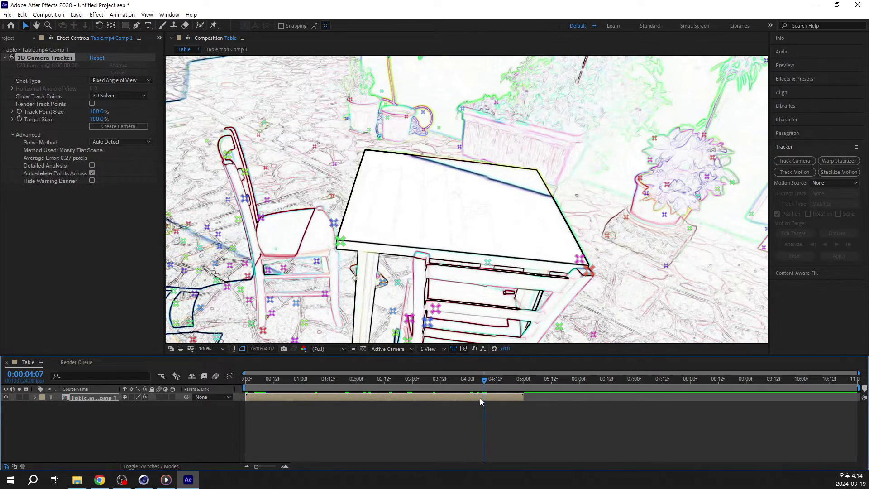
left_click_drag(484, 379, 410, 378)
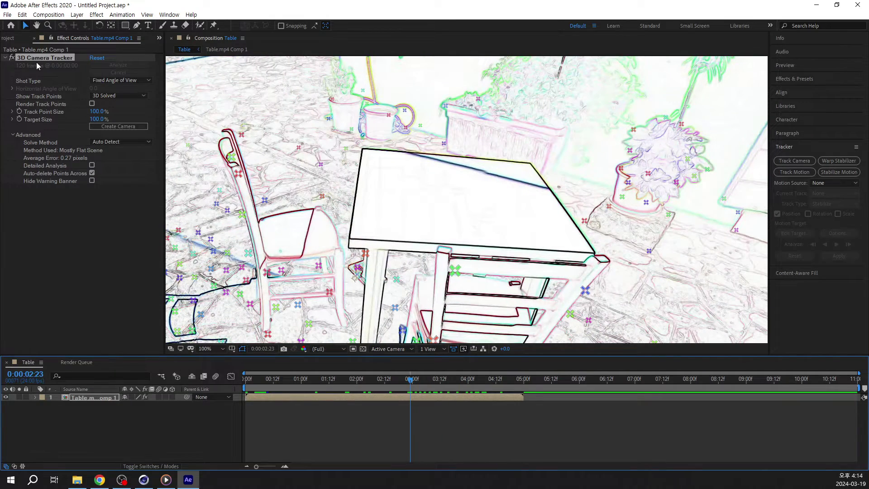
Re-analyze the footage with the 3D Camera Tracker's Detailed Analysis enabled and Solve Method set to Typical
left_click(50, 60)
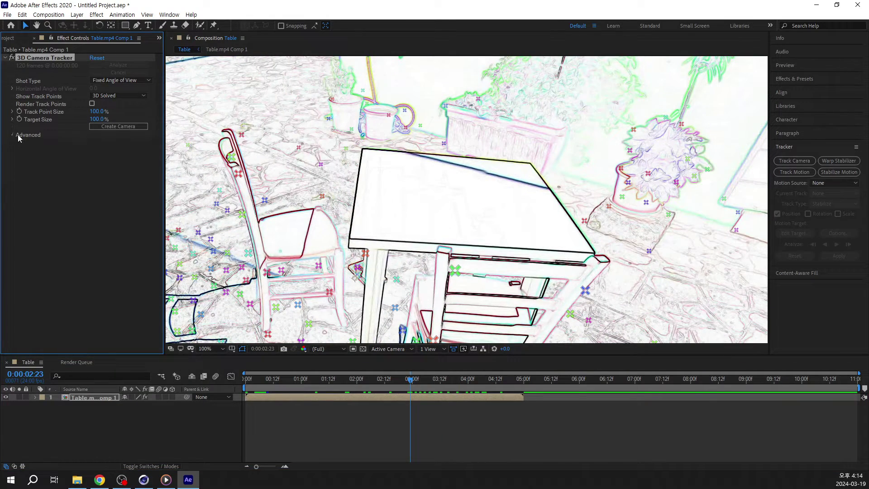
left_click(92, 172)
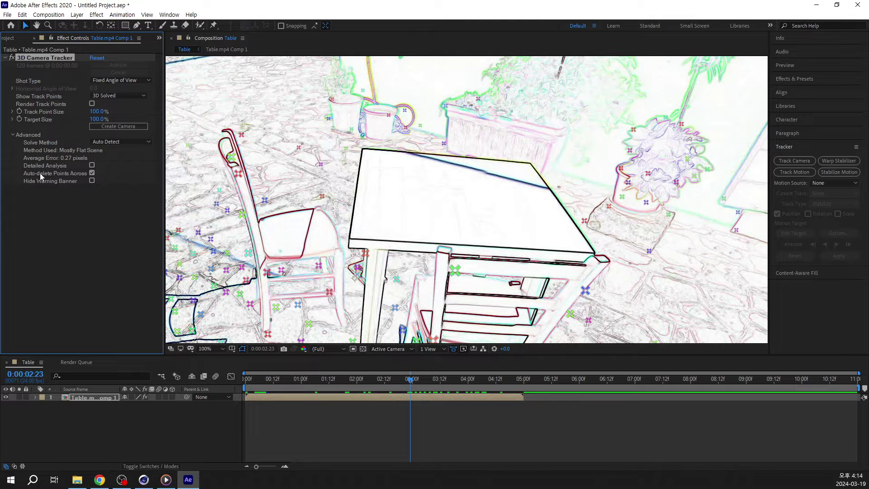
left_click(92, 165)
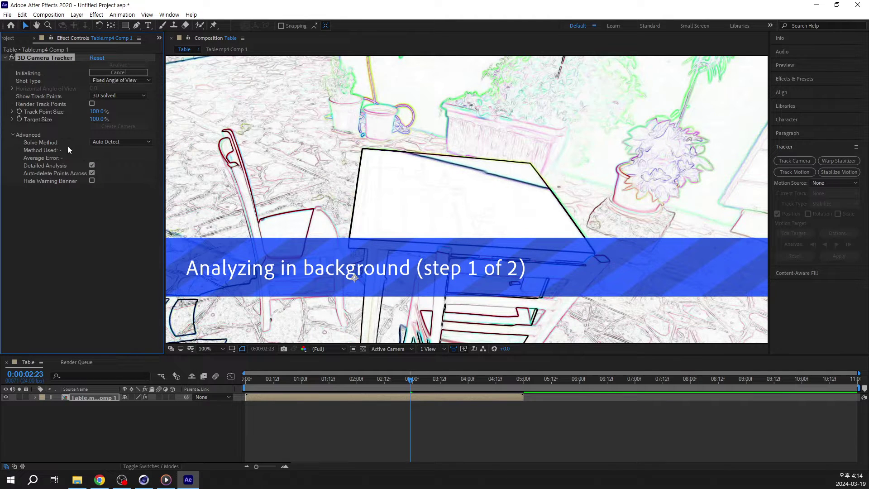
left_click(123, 143)
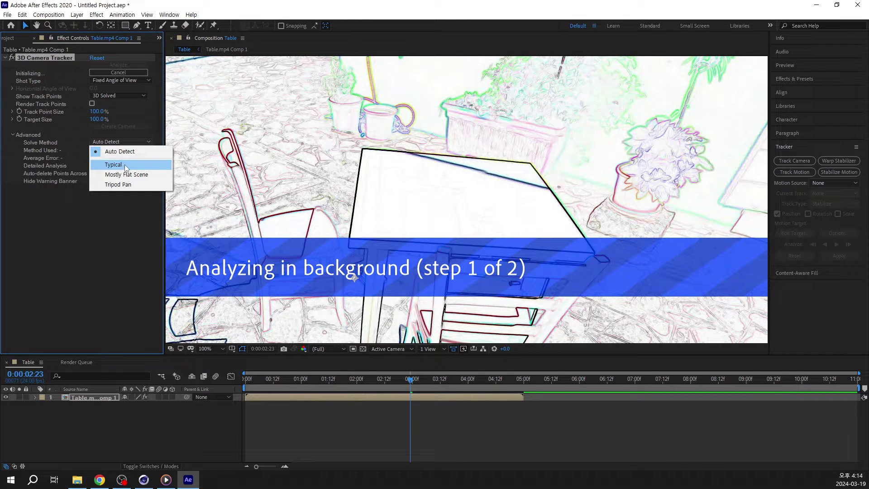
left_click(126, 165)
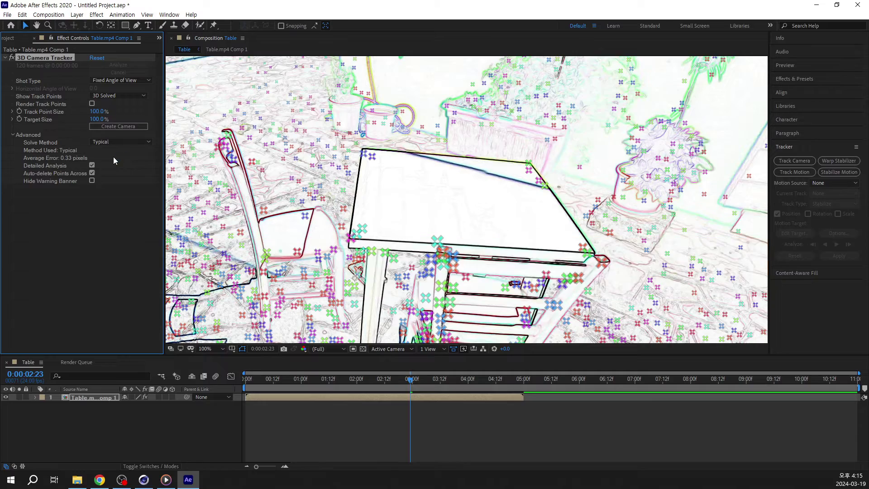
Select the four track points at the tabletop's corners at 0:00:01:09
mouse_move(408, 381)
left_mouse_down()
mouse_move(316, 380)
mouse_move(408, 381)
left_mouse_up()
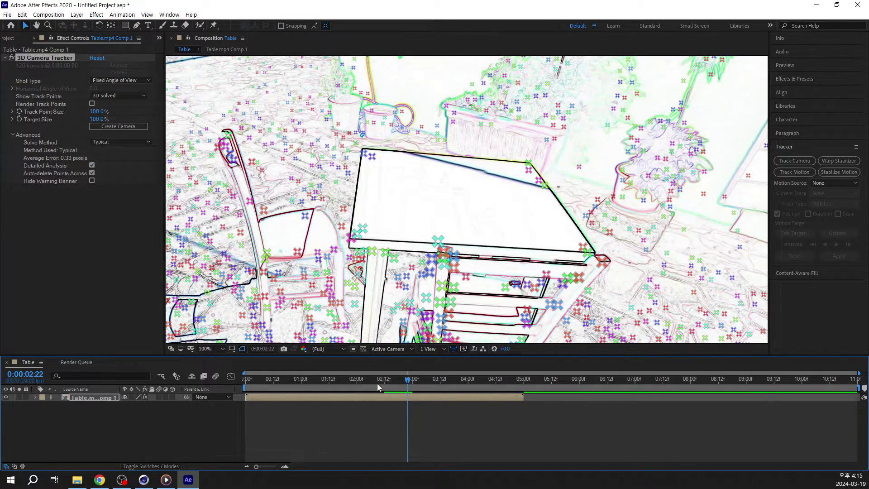
left_click_drag(377, 383, 323, 384)
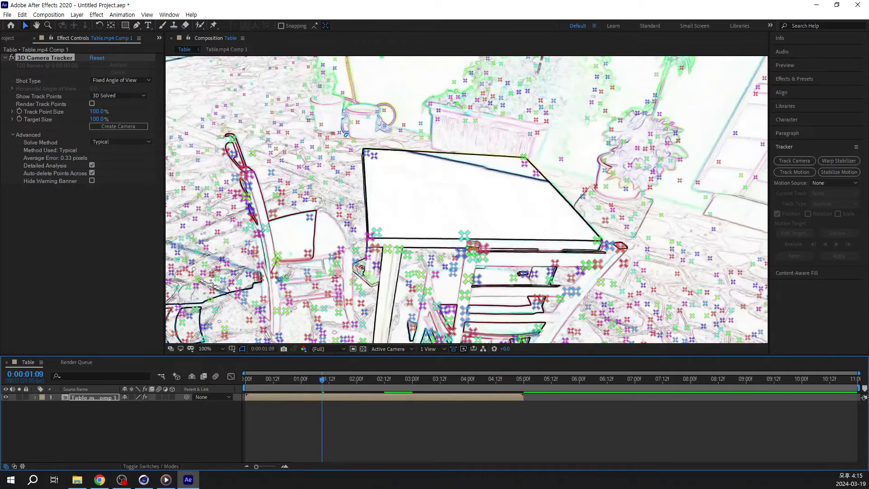
left_click(370, 236)
left_click(597, 241, "shift")
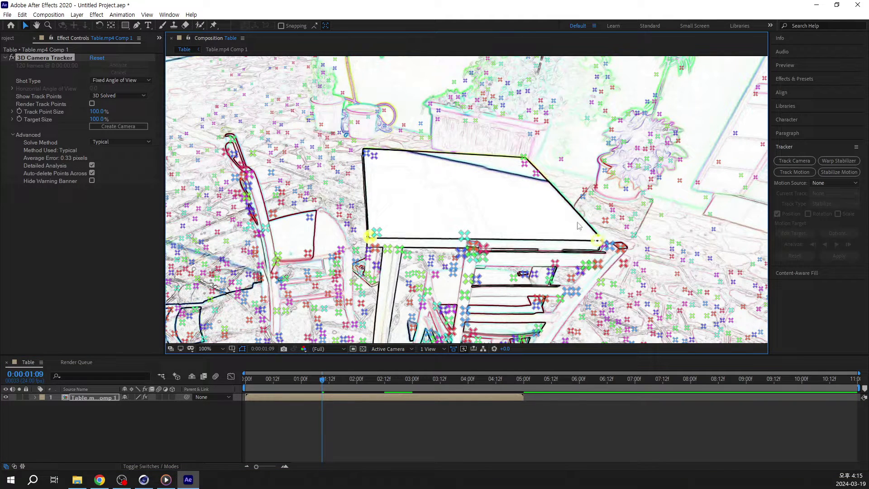
left_click(523, 156, "shift")
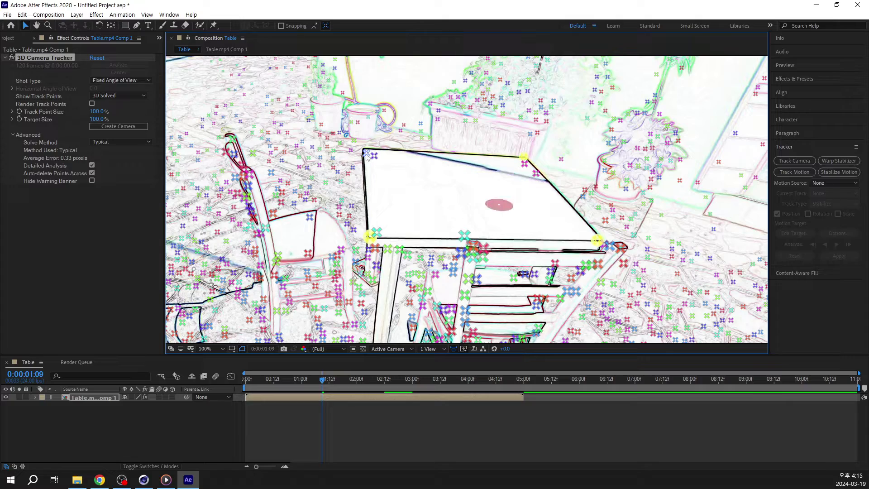
left_click(367, 154, "shift")
key("ctrl+1")
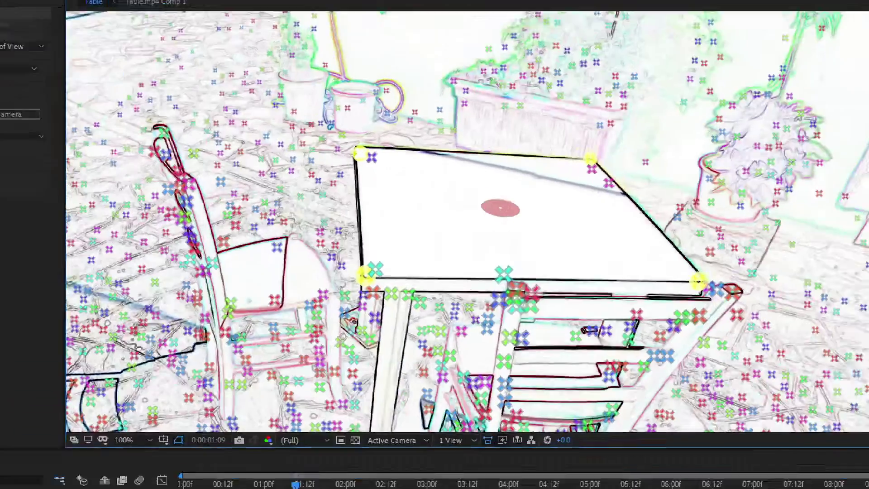
left_click(355, 142)
mouse_move(289, 183)
left_mouse_down()
mouse_move(262, 146)
mouse_move(295, 159)
left_mouse_up()
left_click_drag(292, 356, 324, 351)
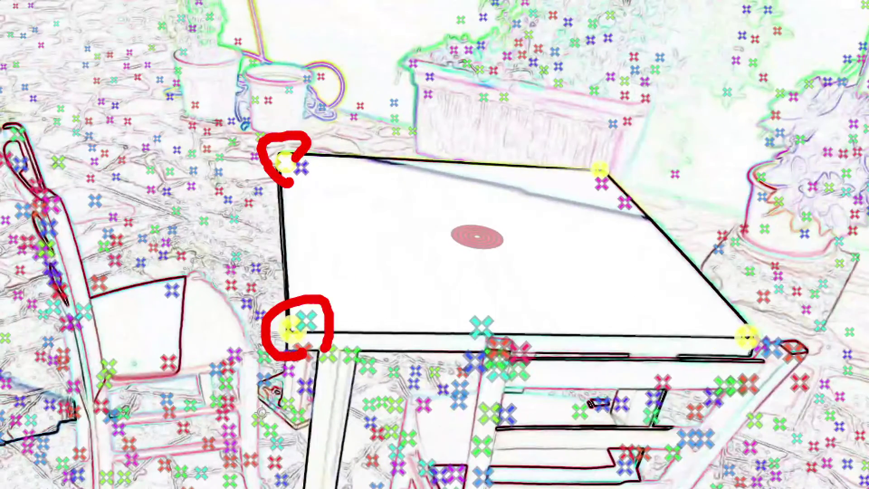
left_click_drag(738, 363, 770, 368)
mouse_move(626, 217)
left_mouse_down()
mouse_move(626, 159)
mouse_move(619, 199)
left_mouse_up()
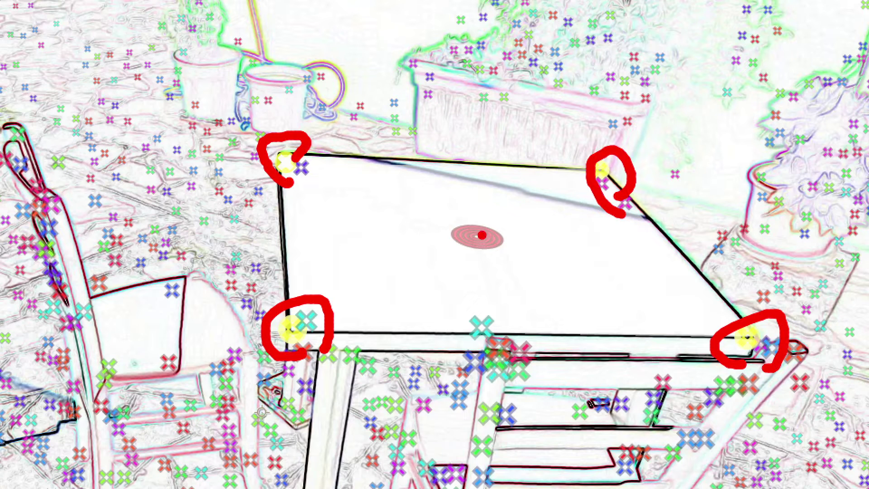
key("g")
mouse_move(494, 268)
left_mouse_down()
mouse_move(432, 260)
mouse_move(516, 217)
left_mouse_up()
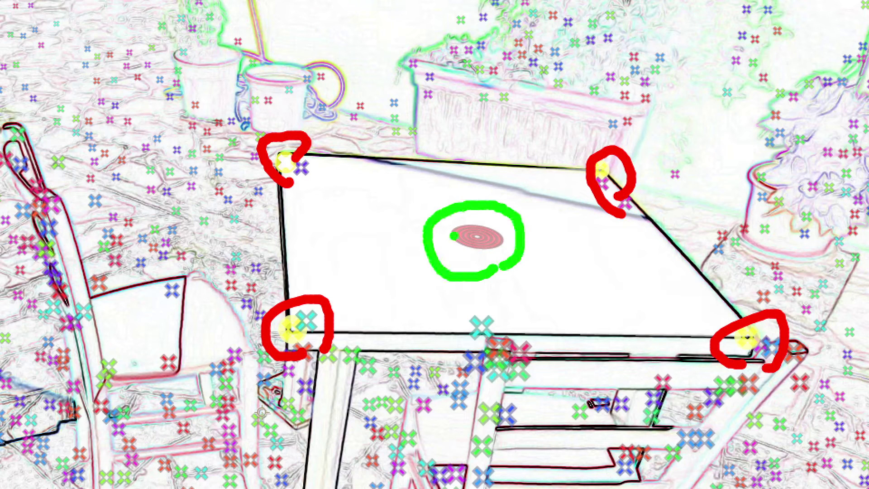
key("ctrl+z")
left_click_drag(412, 232, 555, 250)
mouse_move(494, 90)
left_mouse_down("ctrl+shift")
mouse_move(494, 49)
mouse_move(485, 235)
mouse_move(494, 237)
left_mouse_up("ctrl+shift")
key("ctrl+z")
left_click_drag(501, 67, 467, 228, "ctrl+shift")
left_click_drag(480, 203, 495, 232)
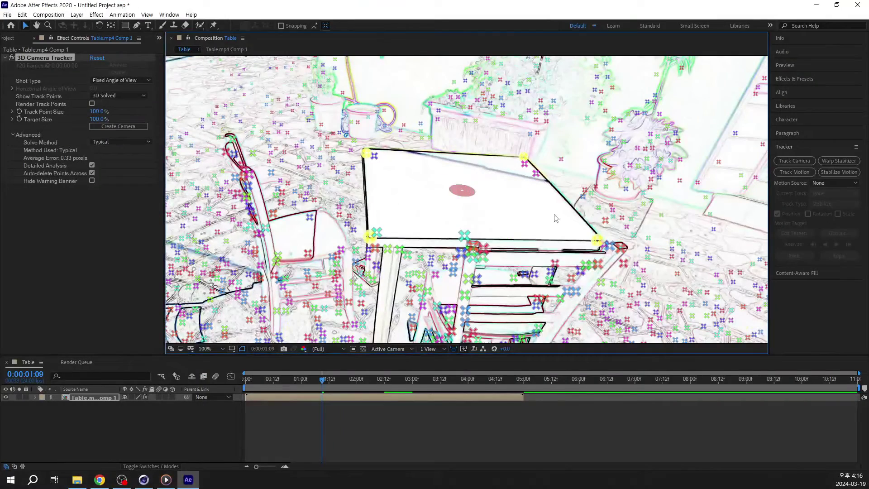
Create 4 nulls and a camera from the selected corner points, and add a solid on the tabletop plane
right_click(555, 214)
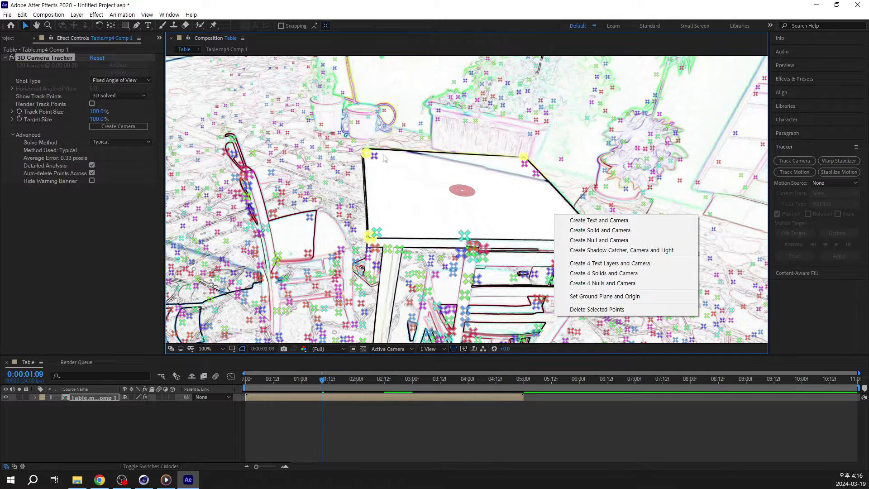
left_click(606, 284)
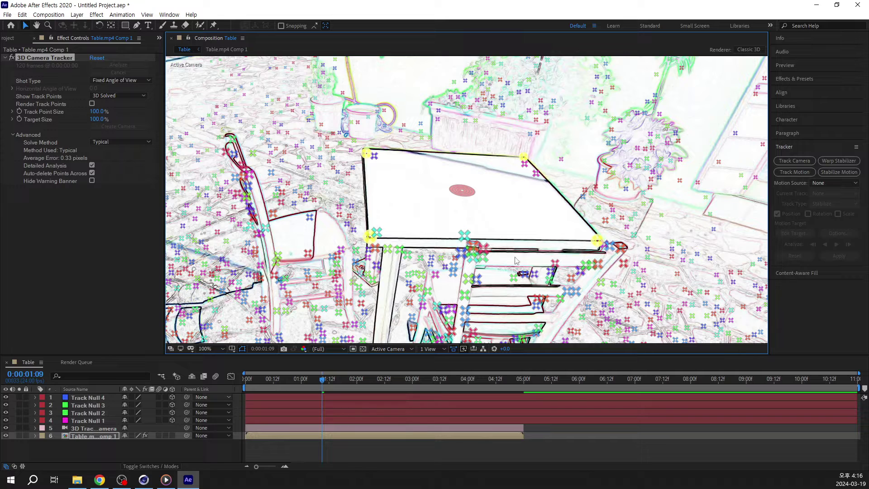
right_click(532, 203)
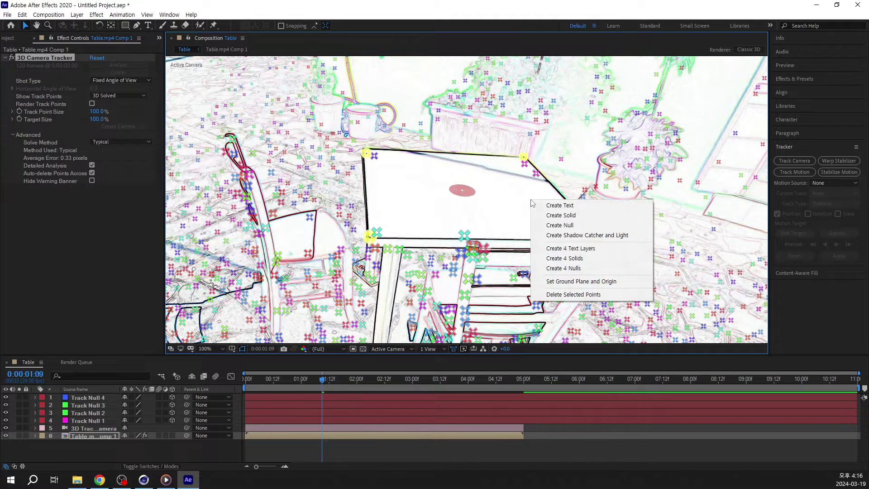
left_click(584, 216)
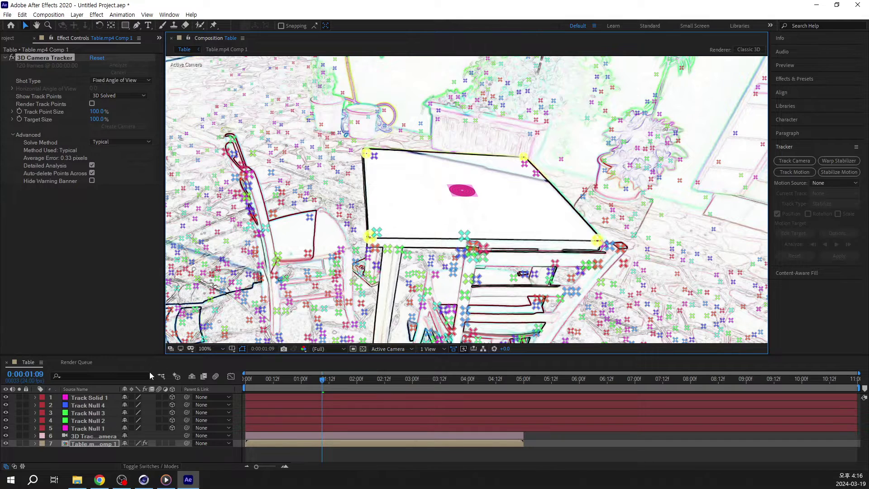
Scale Track Solid 1 uniformly to 826% so it covers the whole tabletop
left_click(104, 396)
key("s")
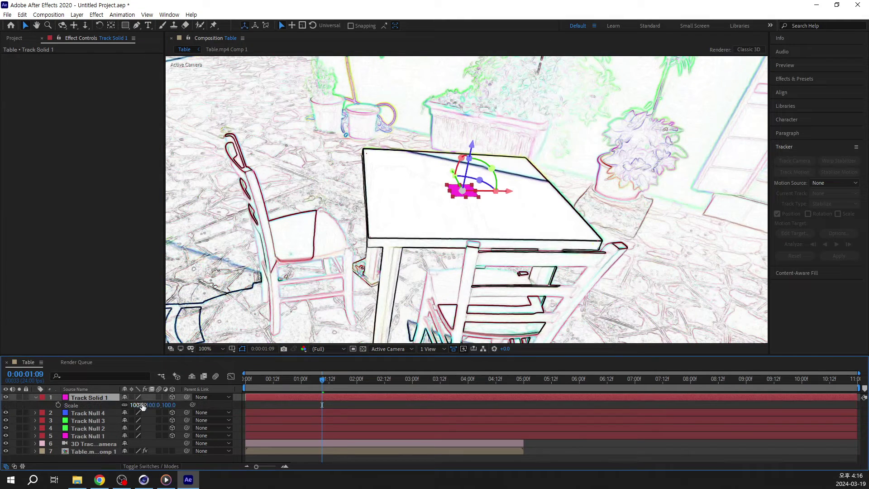
left_click_drag(150, 404, 307, 402)
left_click_drag(372, 404, 473, 407)
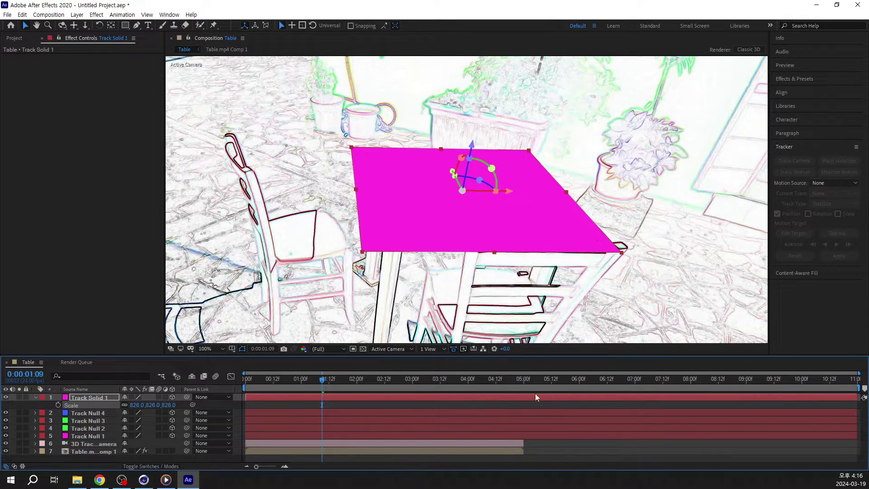
Play the composition from the start to check how the enlarged solid follows the tabletop
left_click(560, 405)
key("space")
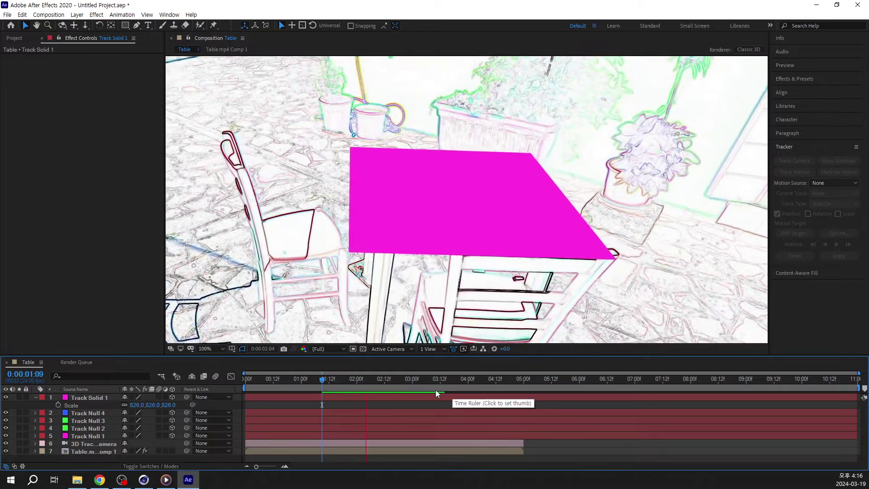
left_click_drag(459, 381, 246, 380)
key("space")
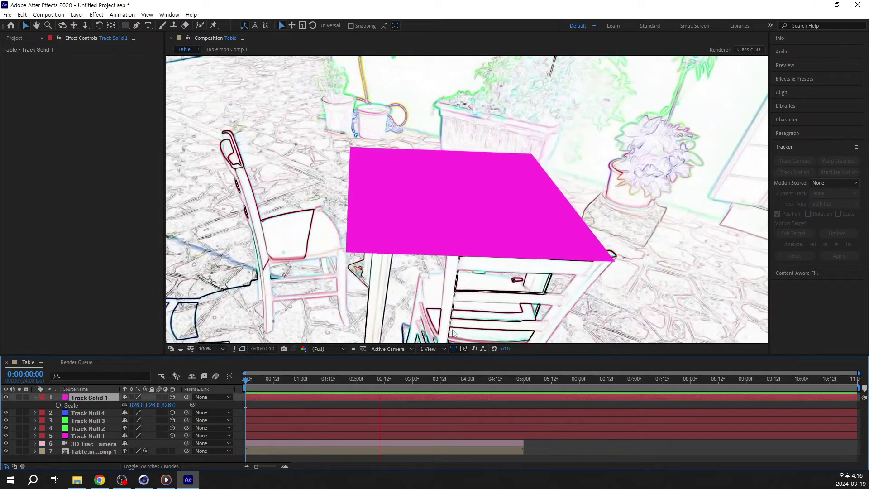
key("space")
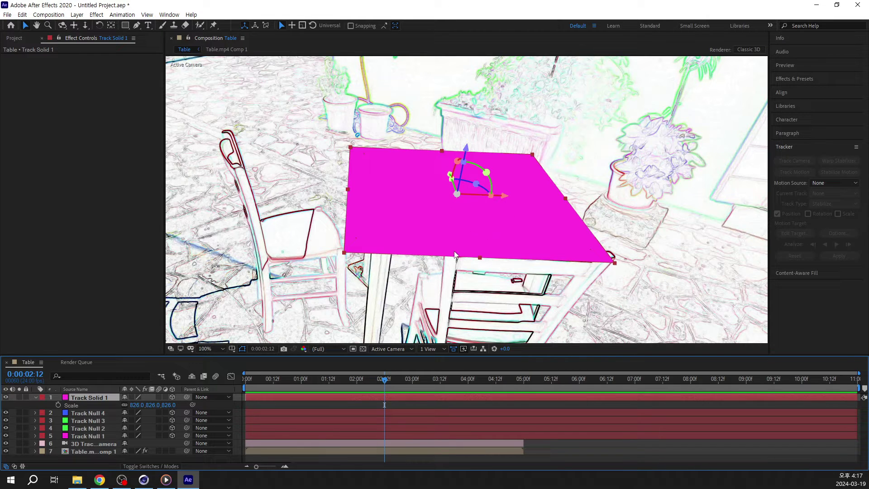
Reveal the camera's keyframes and end the work area at the last keyframe, 0:00:04:23
left_click(454, 405)
key("u")
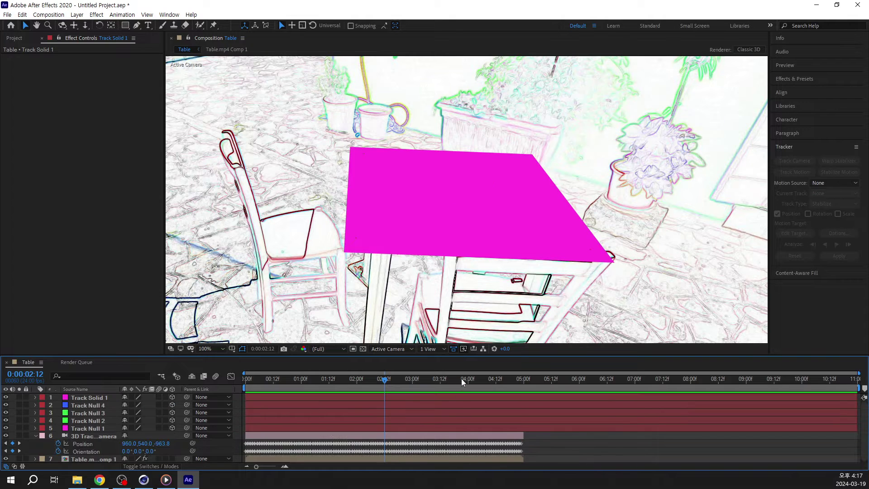
left_click_drag(461, 378, 522, 384)
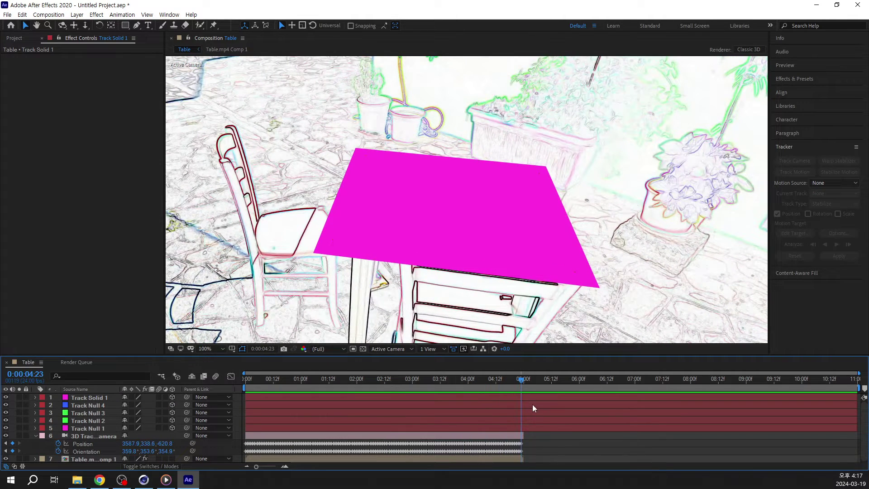
key("n")
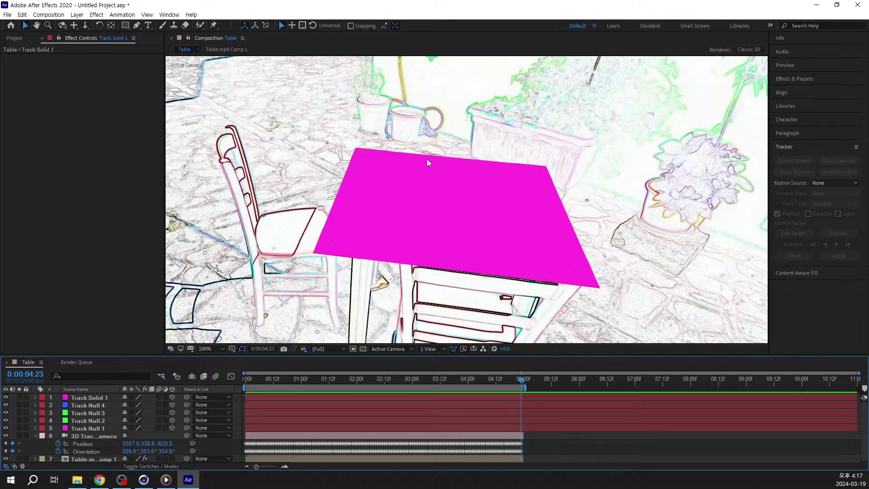
Save the project as Untitled Project in the personal folder on drive C that contains 04. Render AOV
key("ctrl+s")
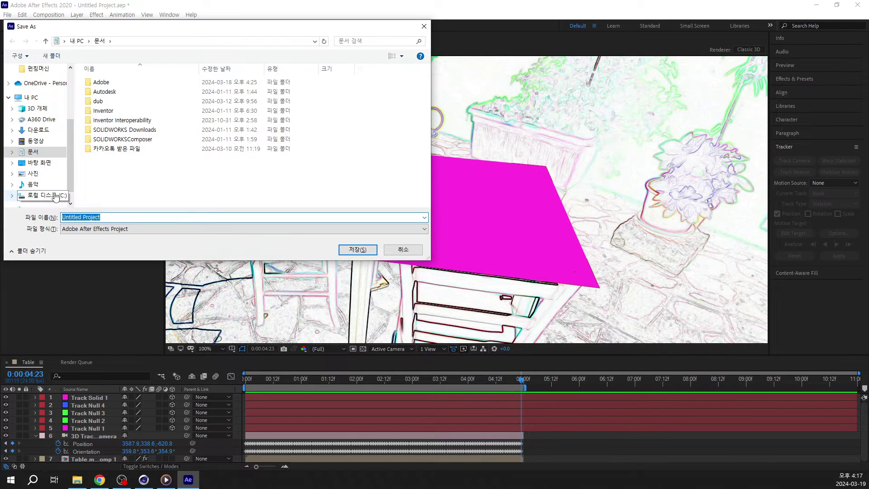
scroll(54, 192, "down", 1)
left_click(48, 171)
double_click(156, 168)
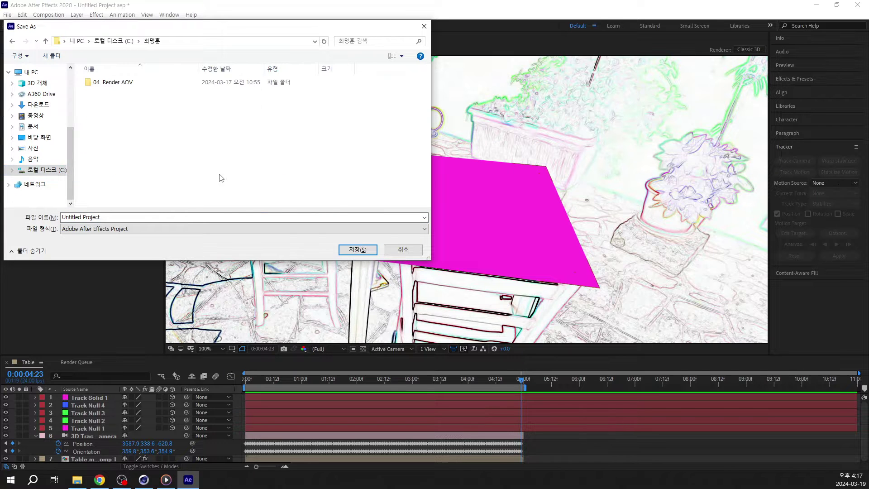
left_click(353, 249)
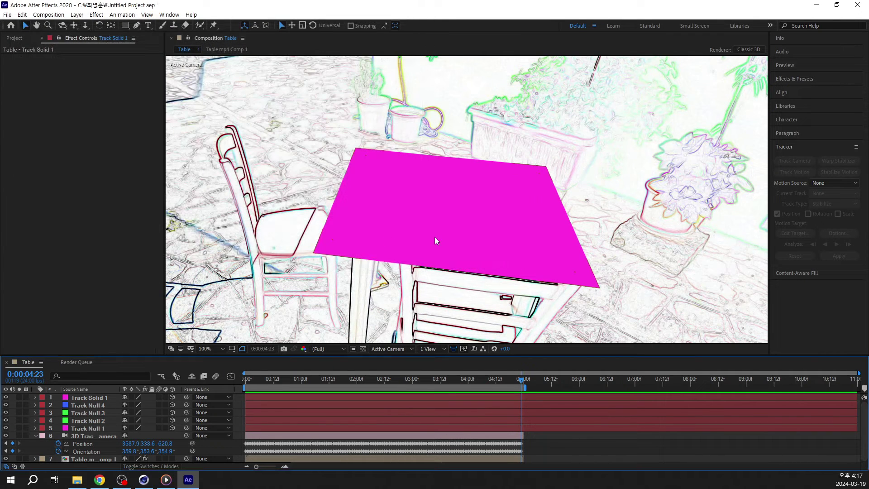
Delete the Table.mp4 Comp 1 footage layer from the Table composition
left_click_drag(516, 381, 487, 381)
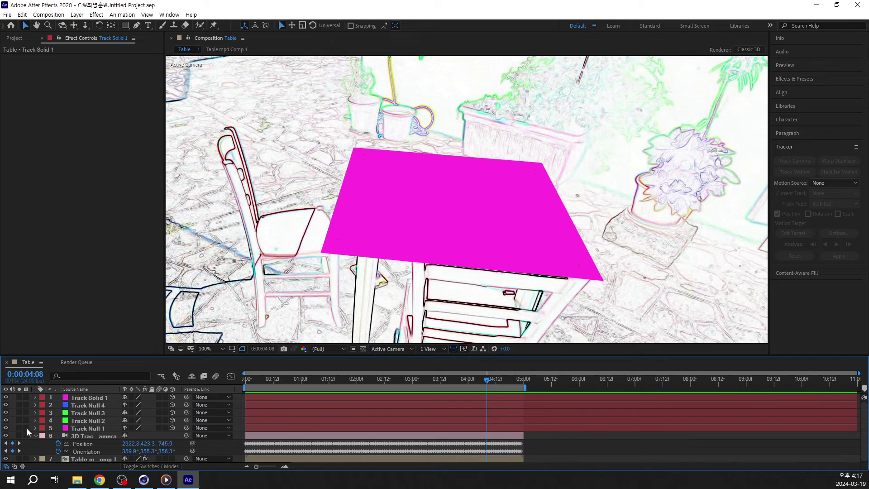
left_click(36, 435)
left_click(96, 444)
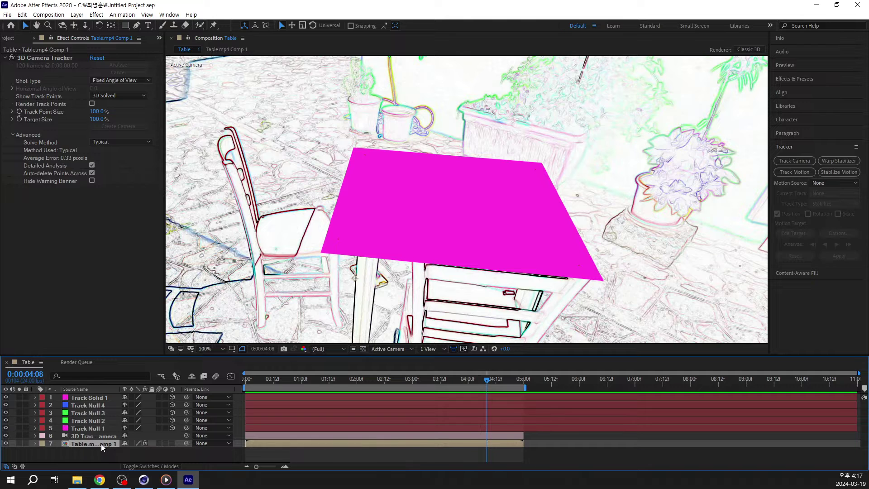
key("Delete")
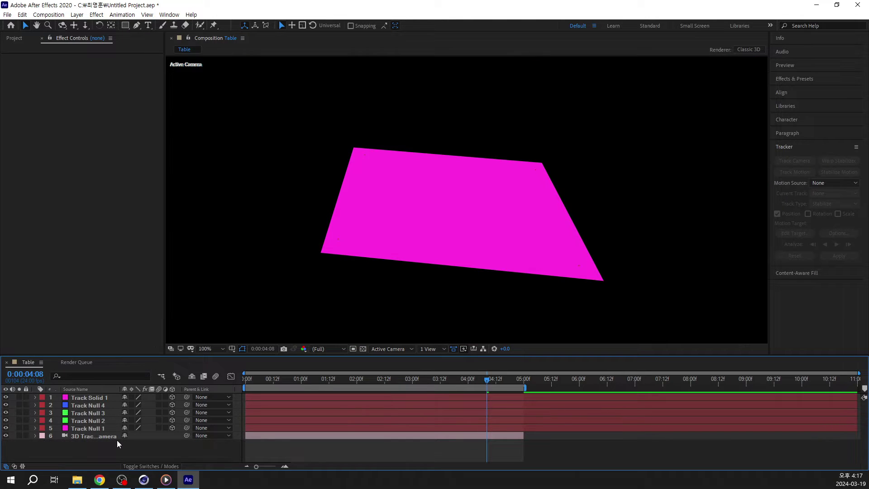
Scrub back to 0:00:00:02 to check the solid's motion with the tracker camera, and save the project
left_click_drag(480, 371, 357, 394)
left_click(89, 436)
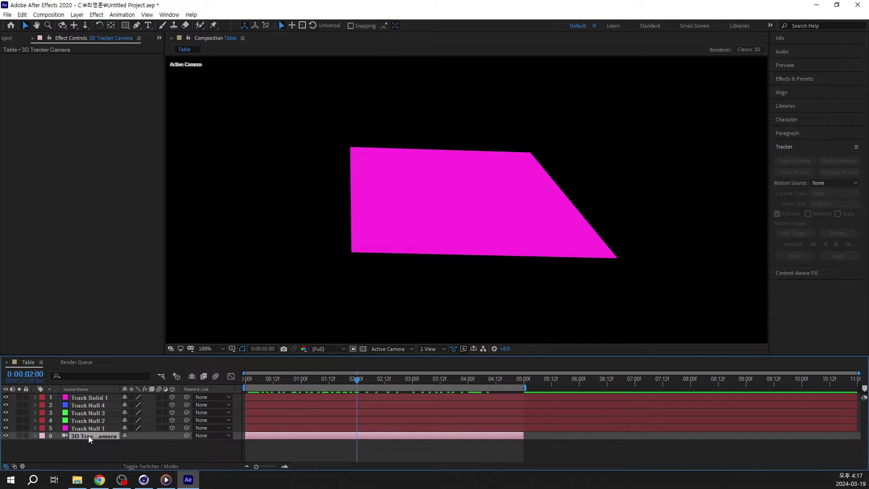
left_click(99, 398)
left_click_drag(365, 386, 250, 404)
left_click(275, 437)
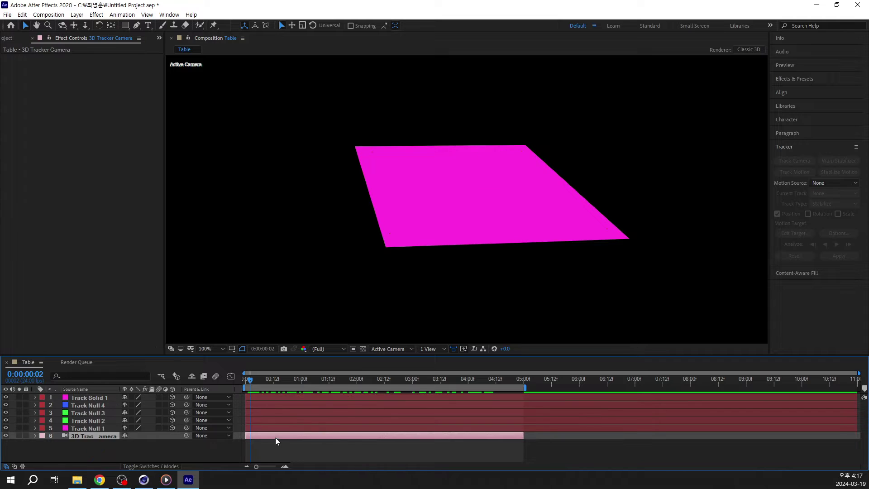
key("ctrl+s")
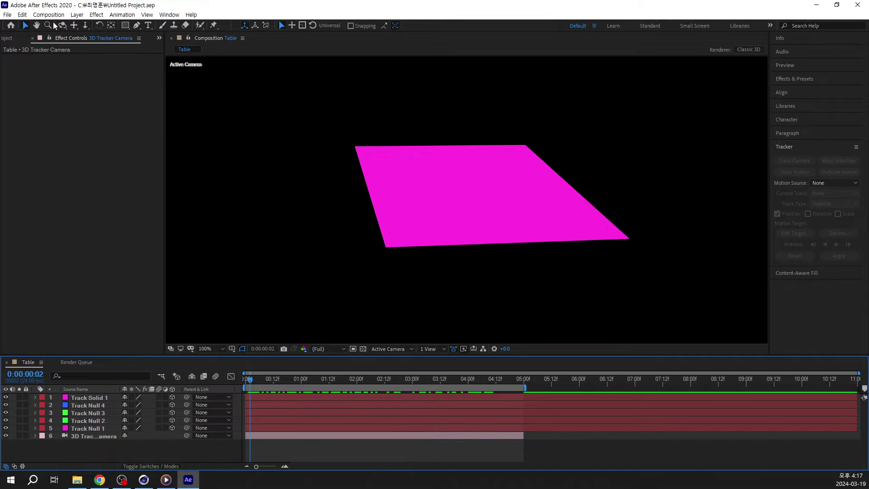
Export the composition with the Maxon Cinema 4D Exporter as Table.c4d on the desktop
left_click(22, 14)
mouse_move(7, 15)
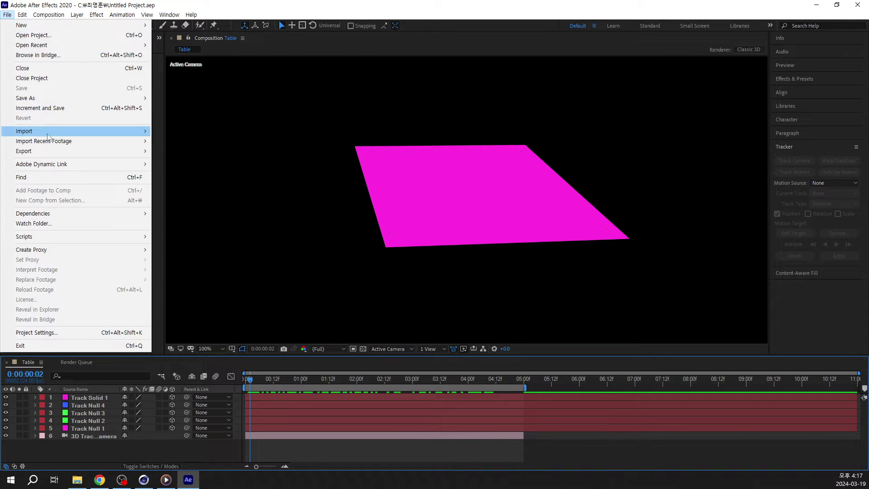
mouse_move(117, 153)
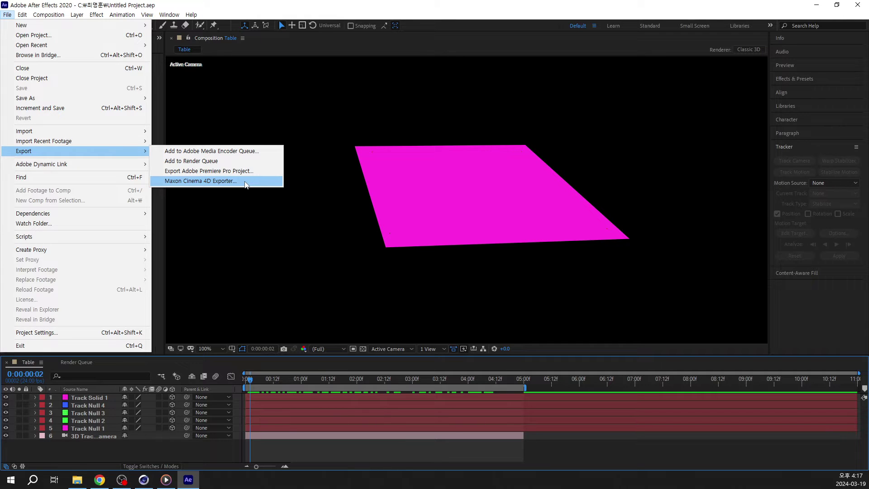
left_click(245, 181)
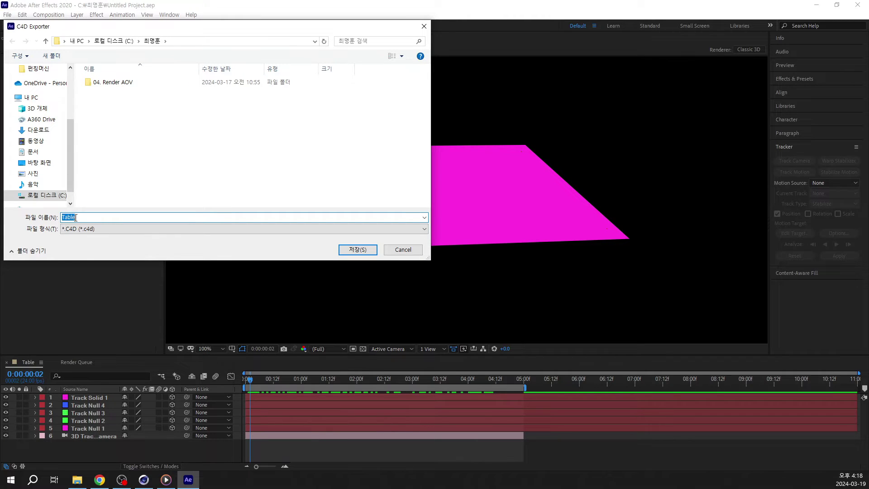
left_click(51, 165)
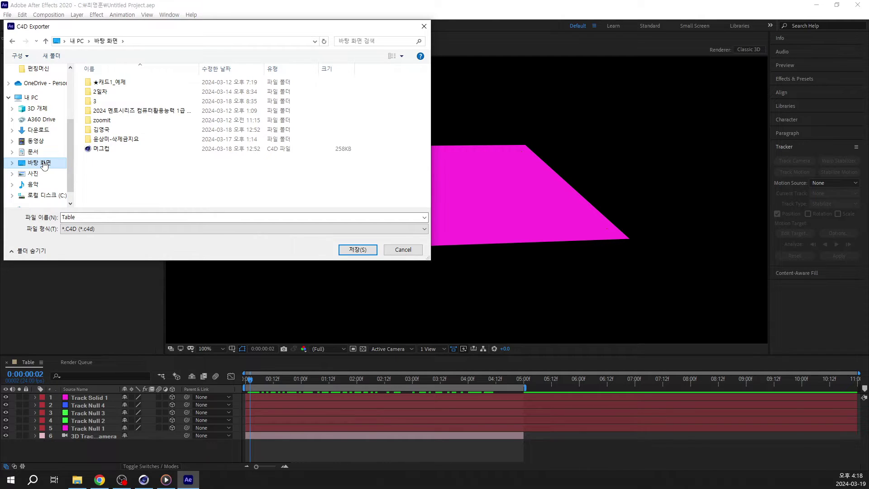
left_click(352, 250)
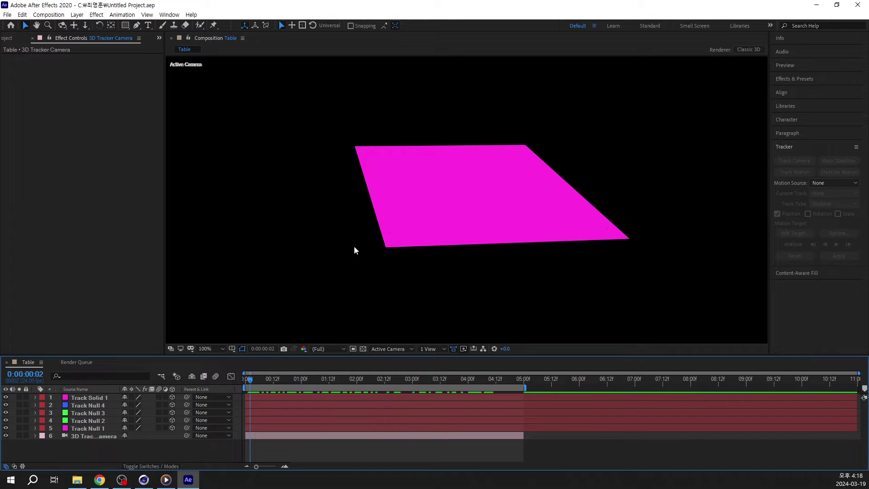
Close After Effects, switch to Cinema 4D and open the exported Table project from the desktop
left_click(857, 4)
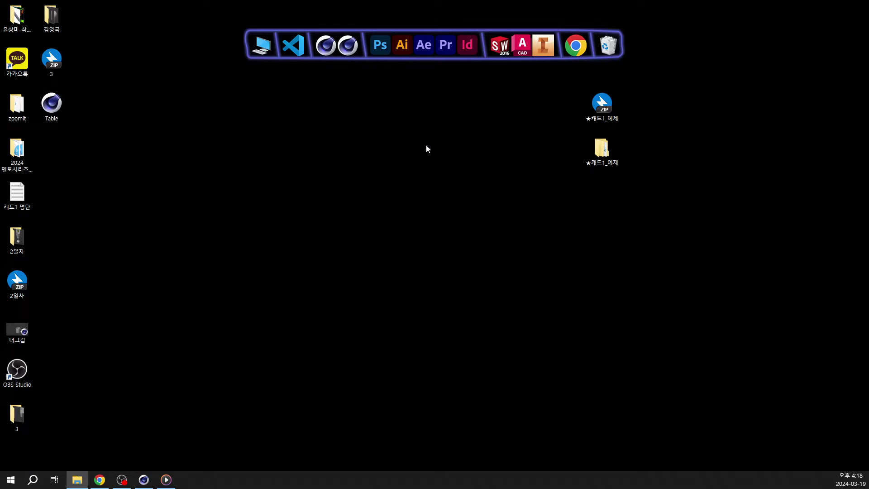
left_click(53, 116)
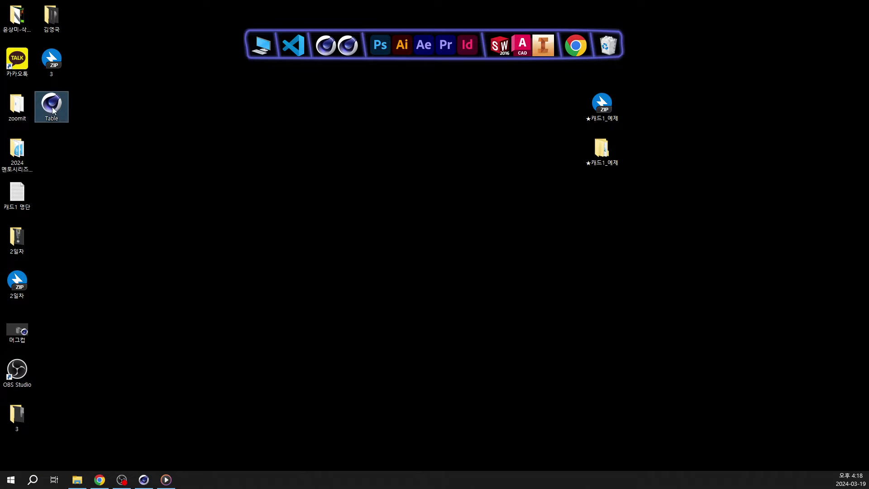
mouse_move(54, 111)
left_mouse_down()
mouse_move(79, 95)
mouse_move(83, 63)
mouse_move(64, 22)
mouse_move(14, 72)
mouse_move(15, 165)
mouse_move(50, 104)
left_mouse_up()
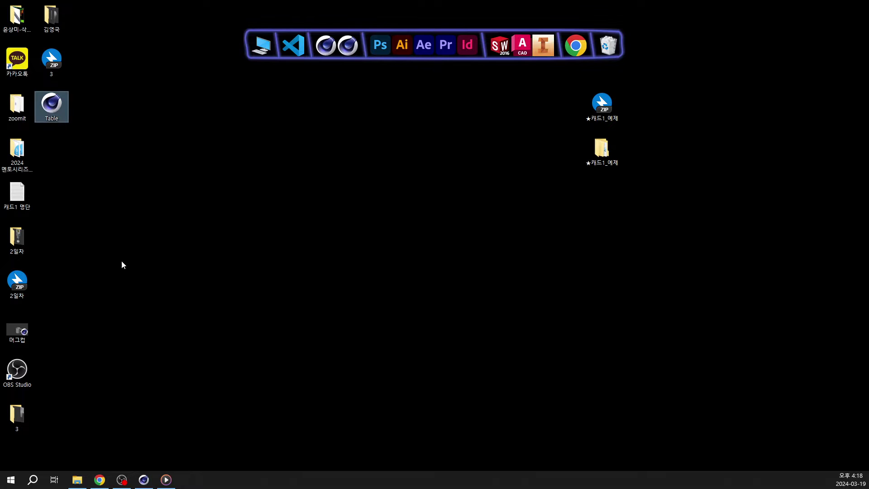
left_click(143, 479)
left_click(8, 29)
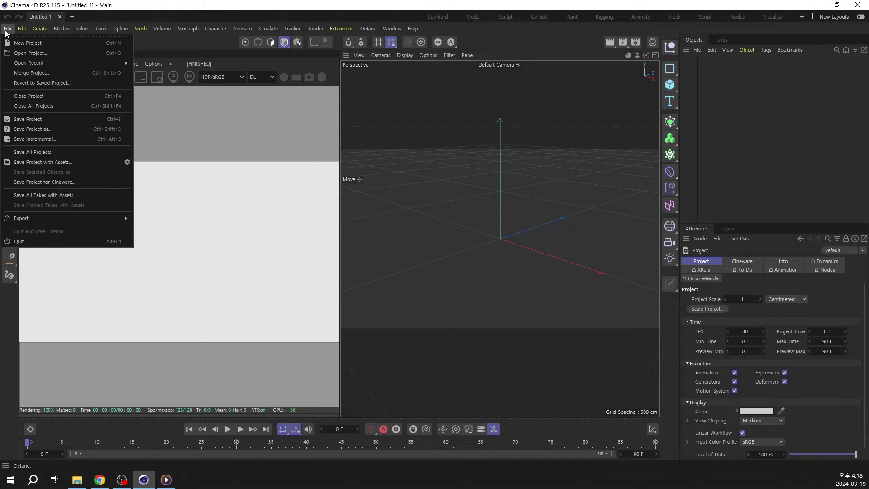
left_click(26, 52)
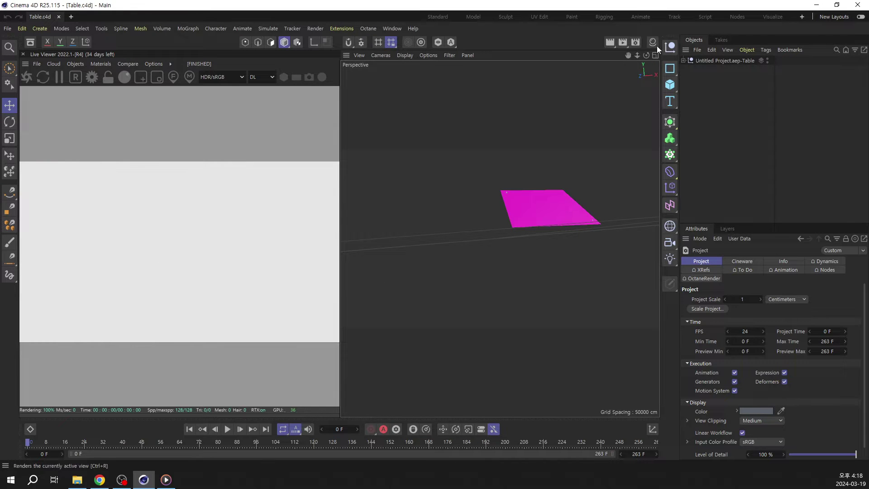
Expand the Untitled Project.aep-Table group and start the Octane Live Viewer render
left_click(683, 61)
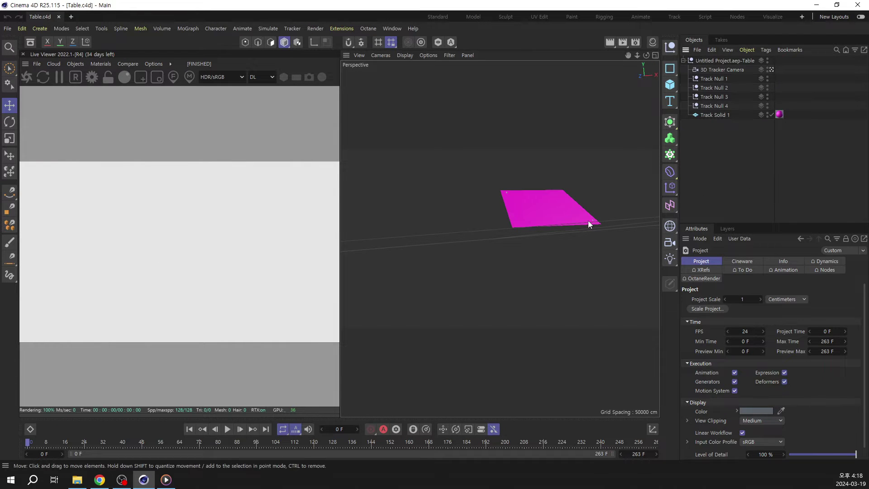
left_click(27, 78)
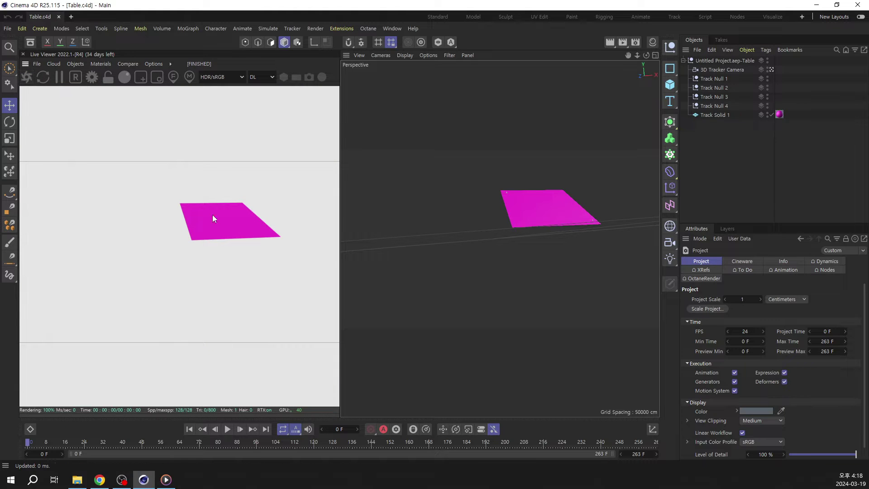
Play the animation with the 3D Tracker Camera selected, stop it and go to frame 120
left_click(228, 430)
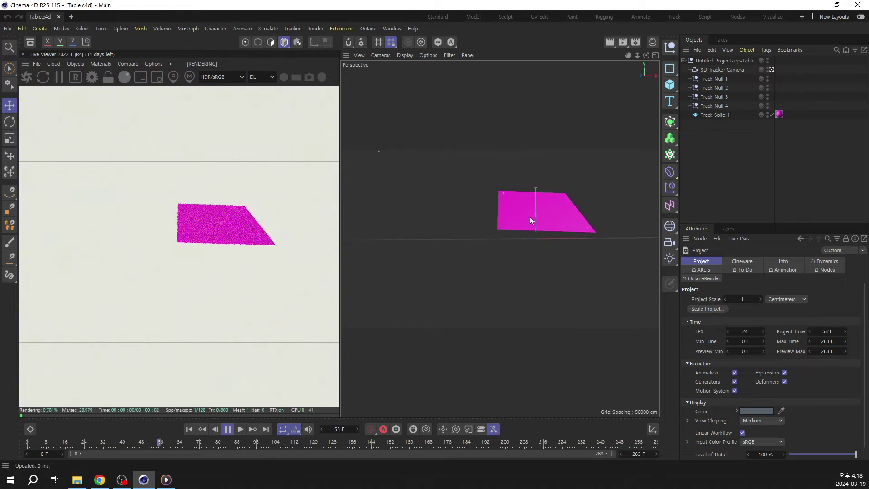
left_click(721, 70)
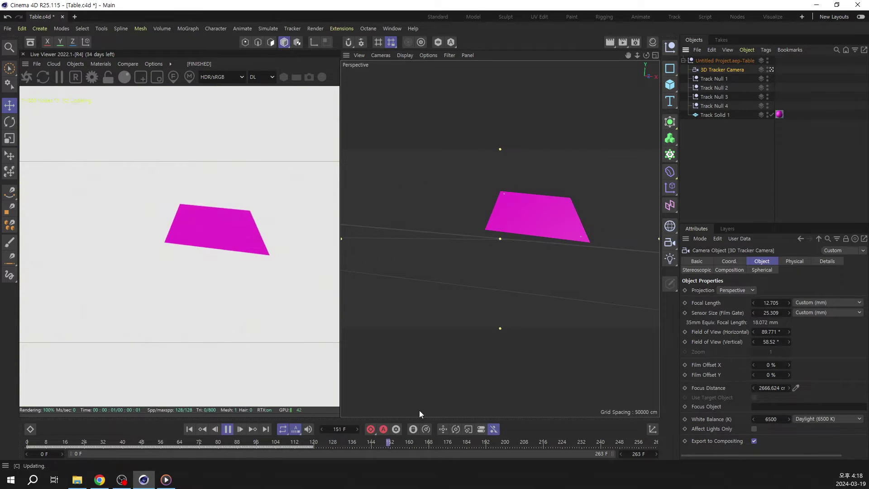
left_click(229, 431)
mouse_move(323, 444)
left_mouse_down()
mouse_move(43, 444)
mouse_move(335, 443)
mouse_move(316, 448)
left_mouse_up()
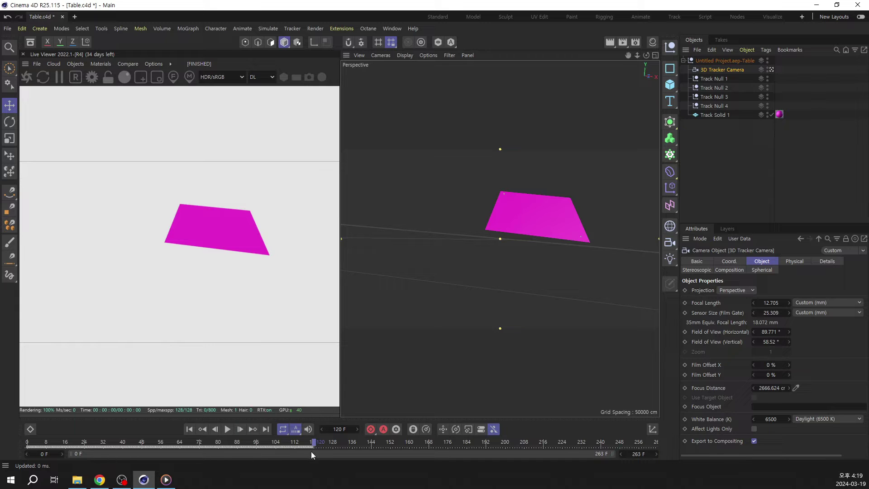
Check the length and frame rate in the detailed properties of the 테이블 위 영상합성 video, and close them
left_click(78, 479)
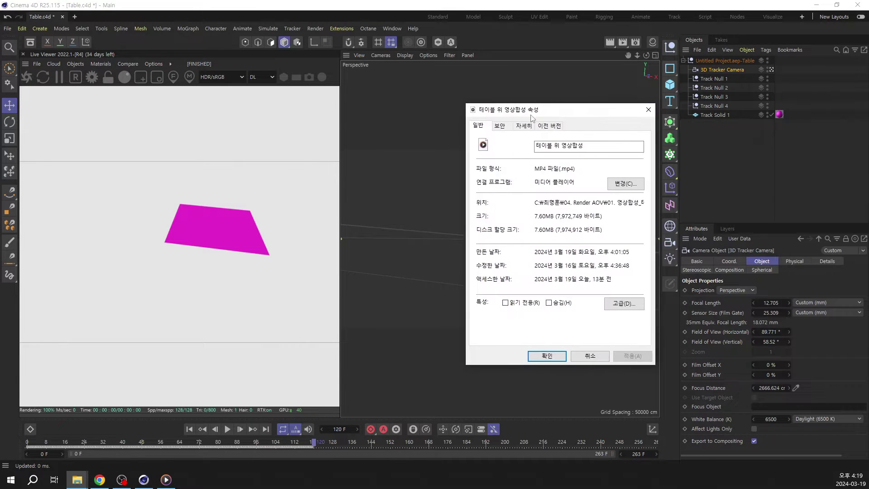
left_click(522, 127)
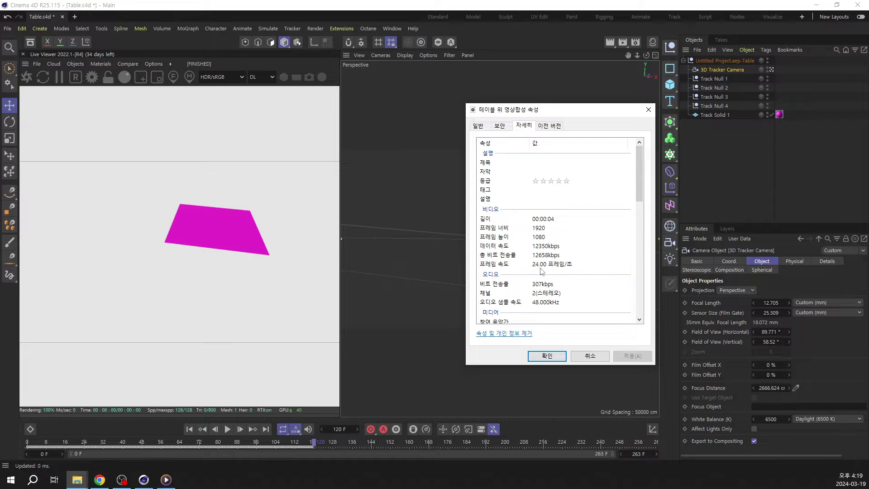
left_click(647, 111)
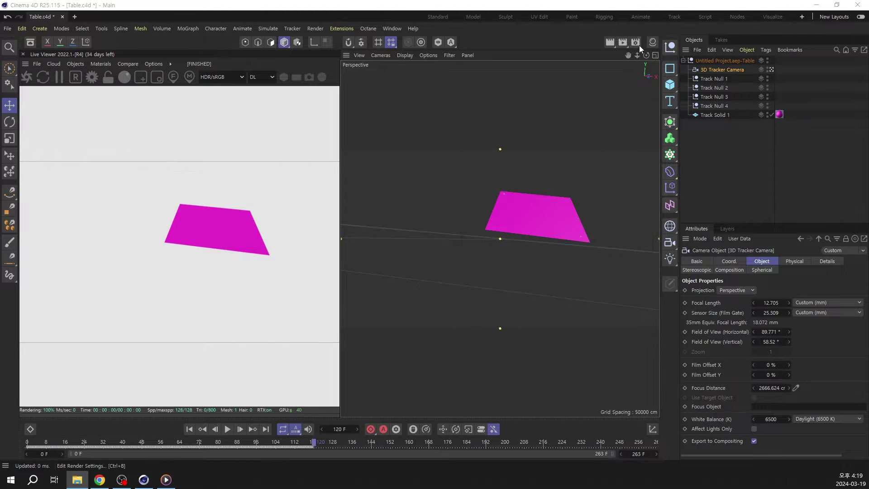
Check the output resolution, frame rate and frame range in the render settings, and close them
left_click(635, 43)
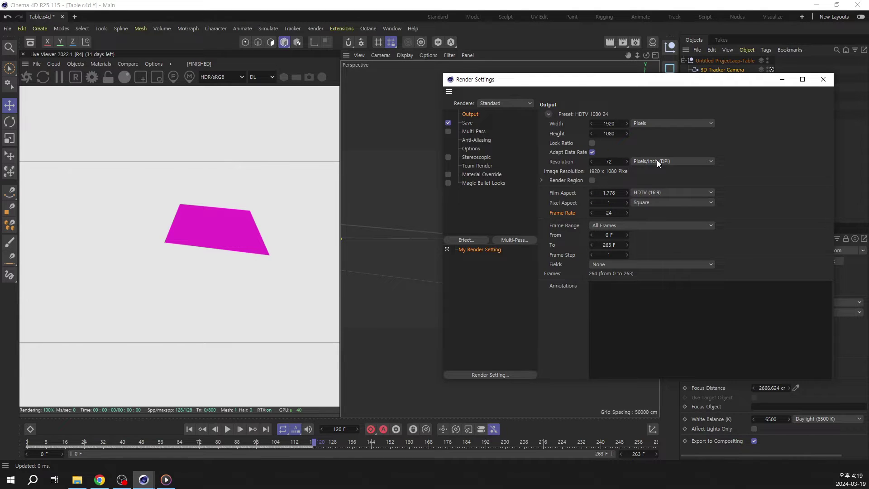
left_click(823, 80)
left_click(823, 96)
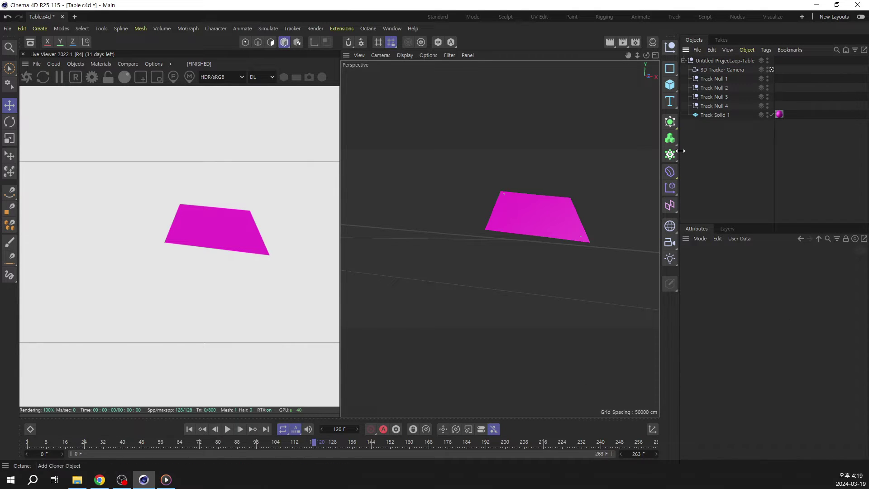
Set the project's end frame to 120 F and clear the object selection
left_click(722, 70)
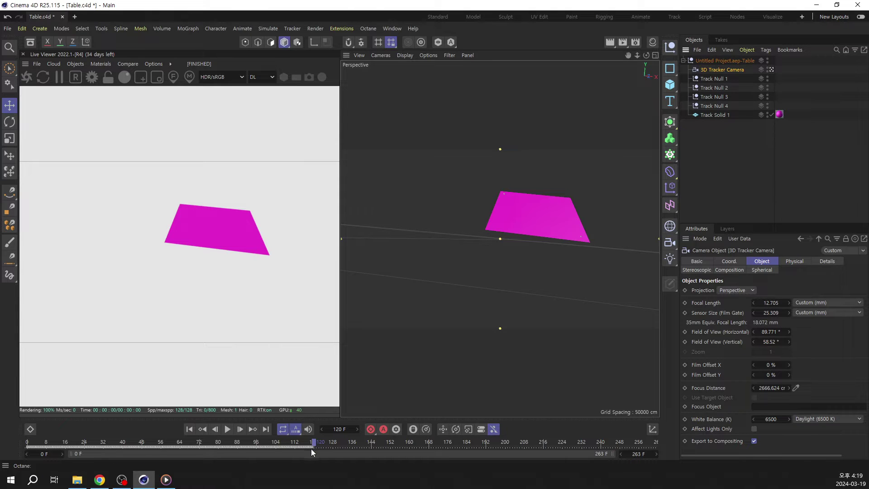
double_click(639, 451)
type("120")
key("Return")
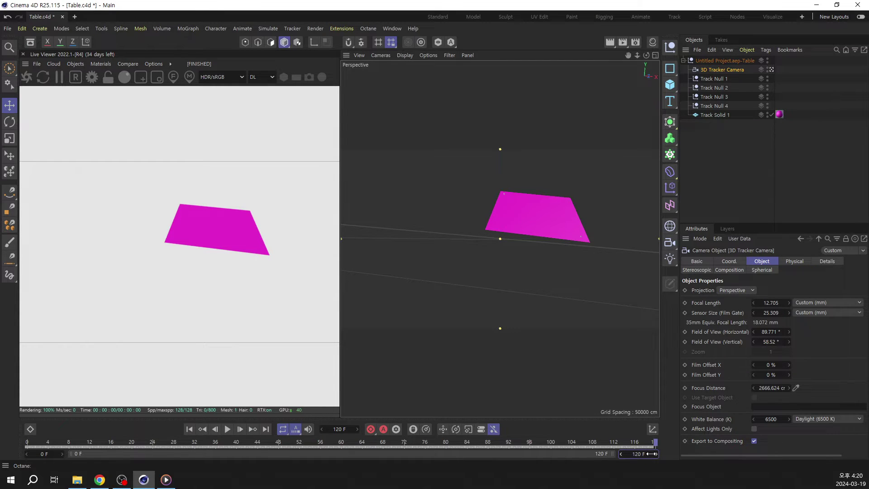
left_click(707, 171)
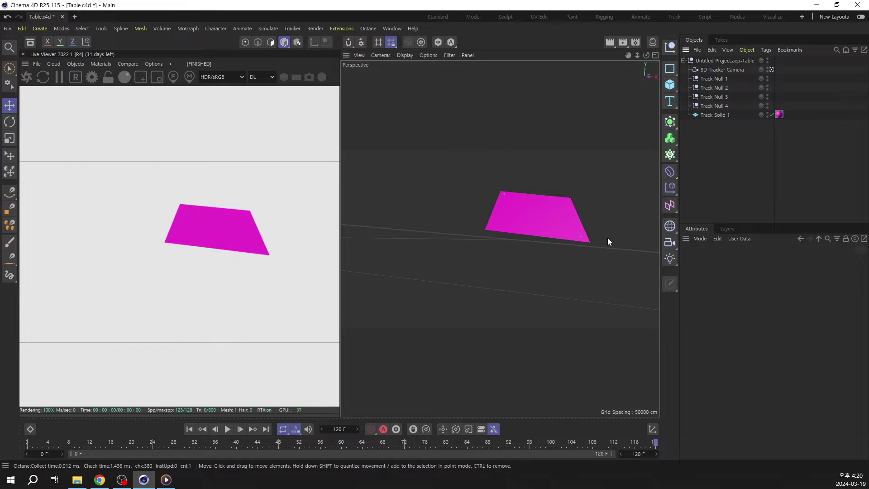
Add a Background object, create a new standard material and apply it to the Background
left_click(669, 228)
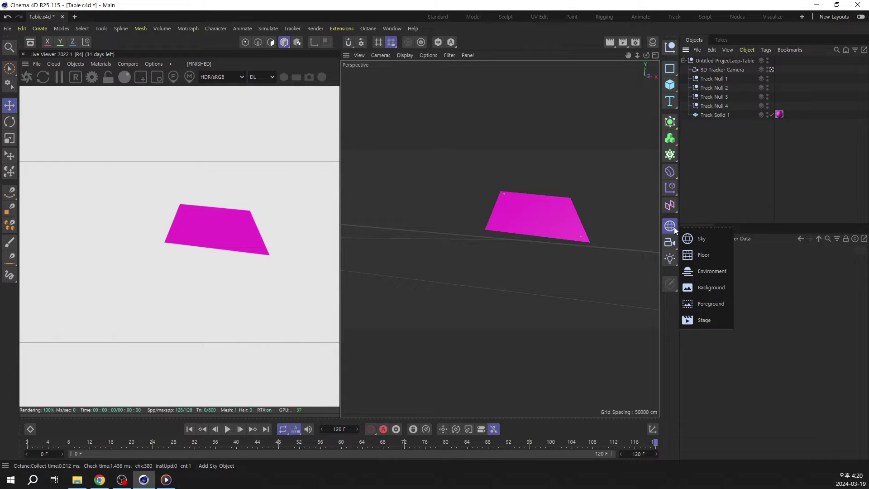
left_click(704, 285)
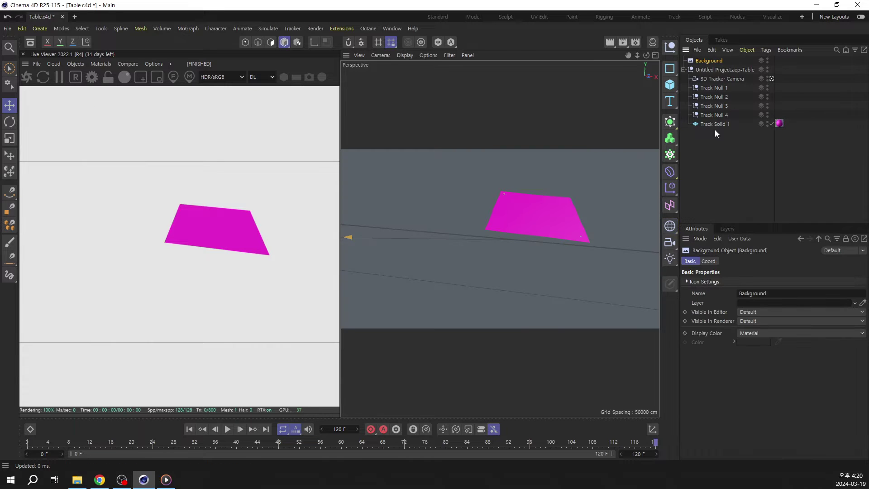
left_click(652, 41)
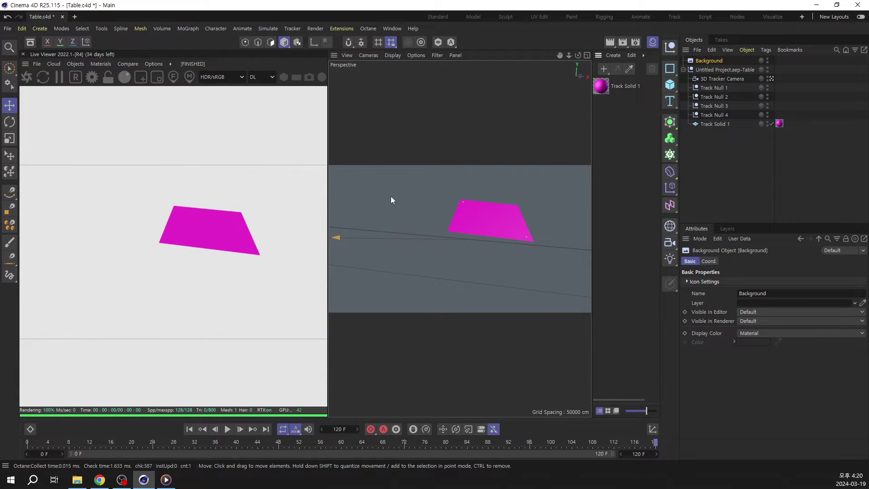
double_click(607, 126)
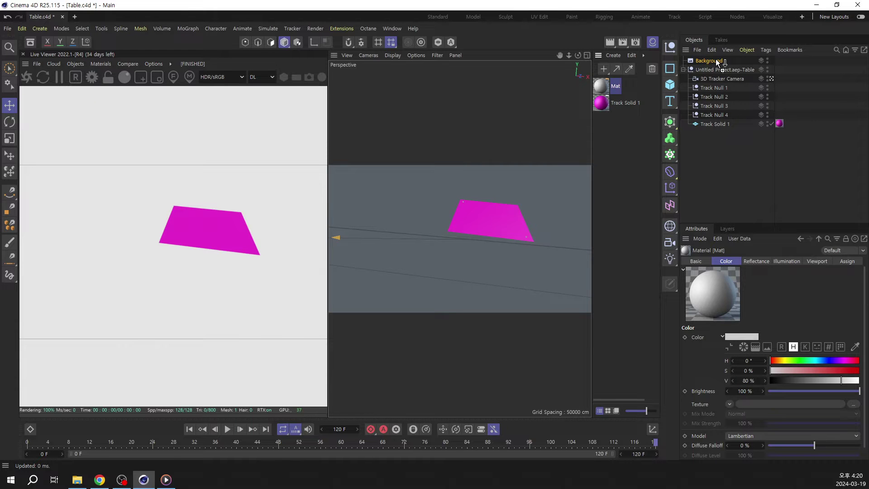
left_click_drag(716, 60, 717, 61)
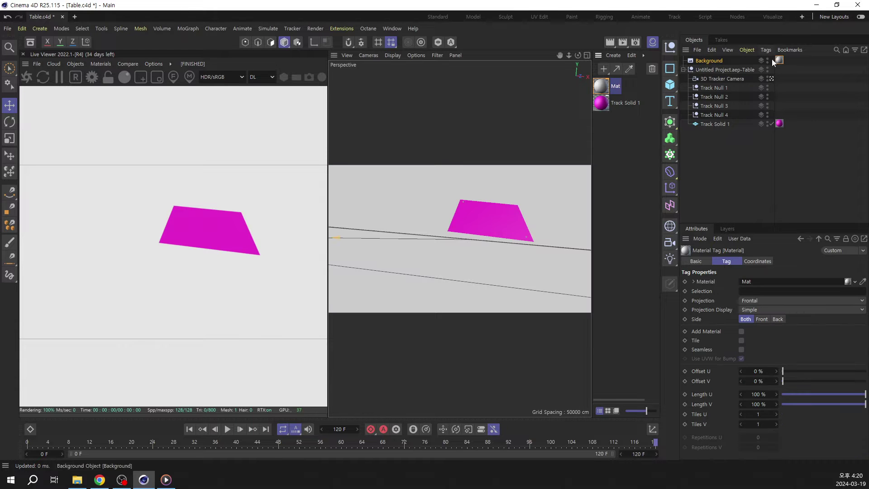
Load the Table.mp4 video from the 01. 영상합성_테이블 folder as the Mat material's color texture, declining to copy it to the project location
double_click(602, 86)
left_click_drag(602, 86, 467, 135)
left_click(723, 229)
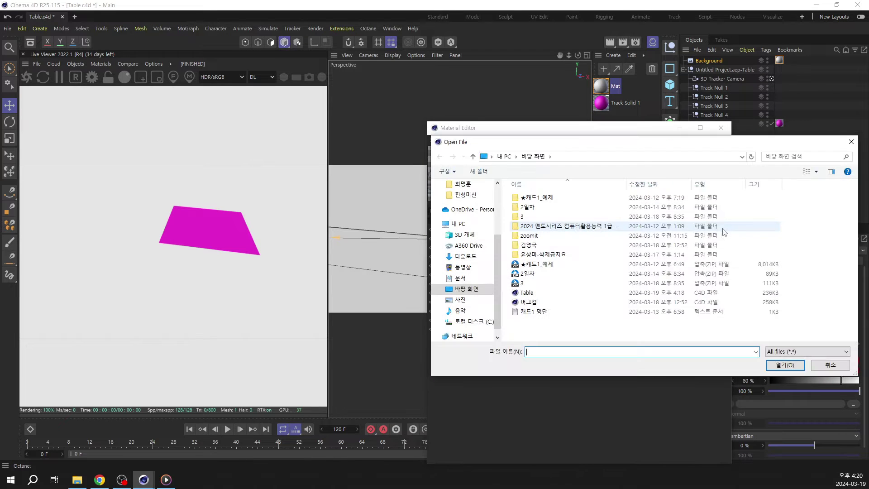
left_click(474, 321)
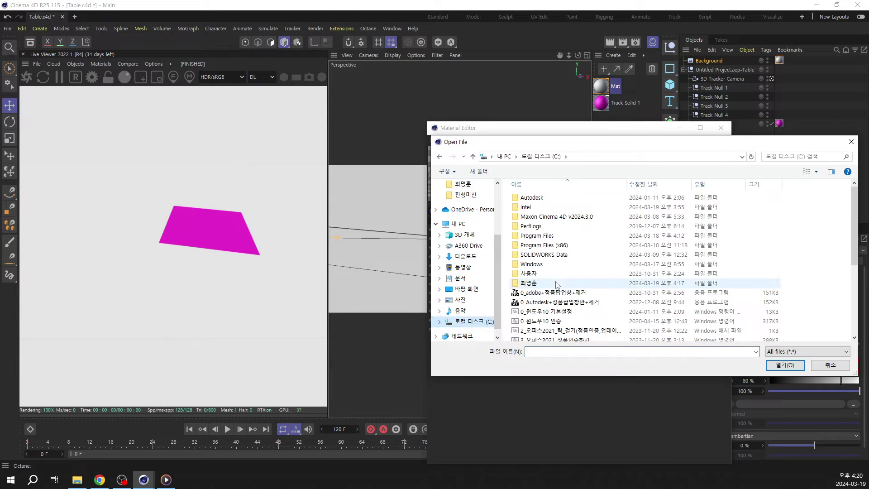
double_click(543, 285)
double_click(562, 198)
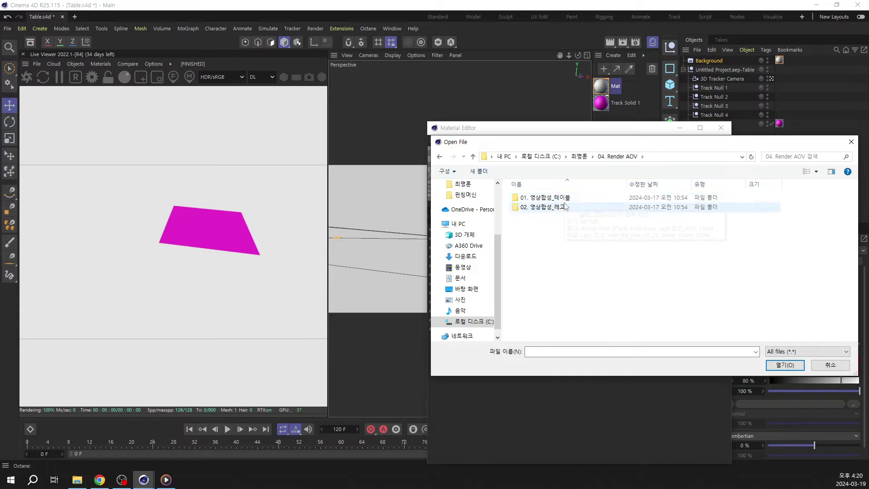
double_click(565, 199)
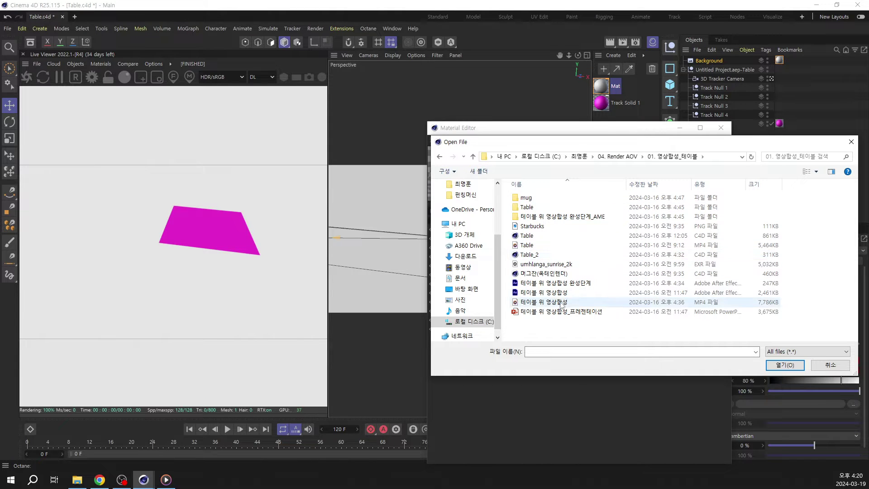
right_click(565, 328)
mouse_move(586, 344)
left_click(697, 354)
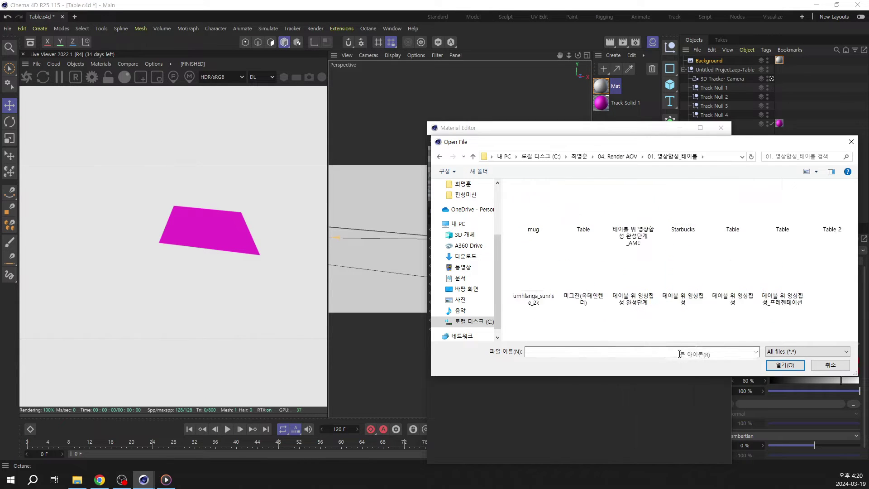
double_click(778, 218)
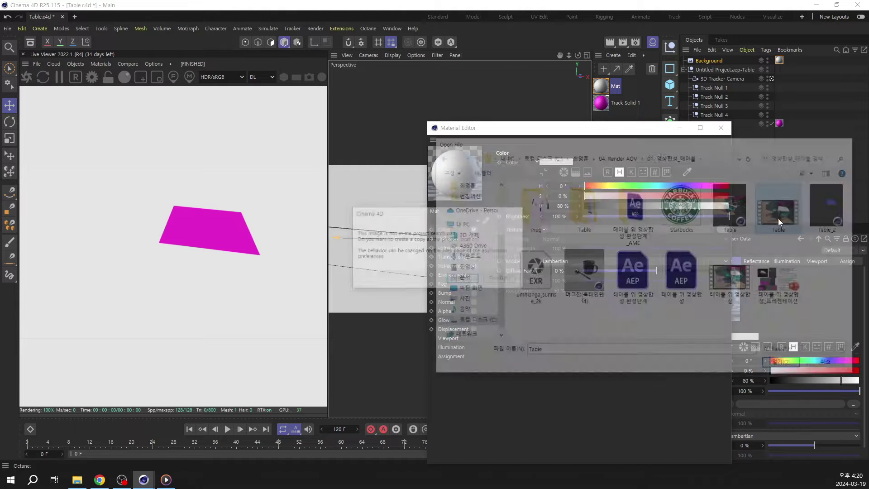
left_click(500, 278)
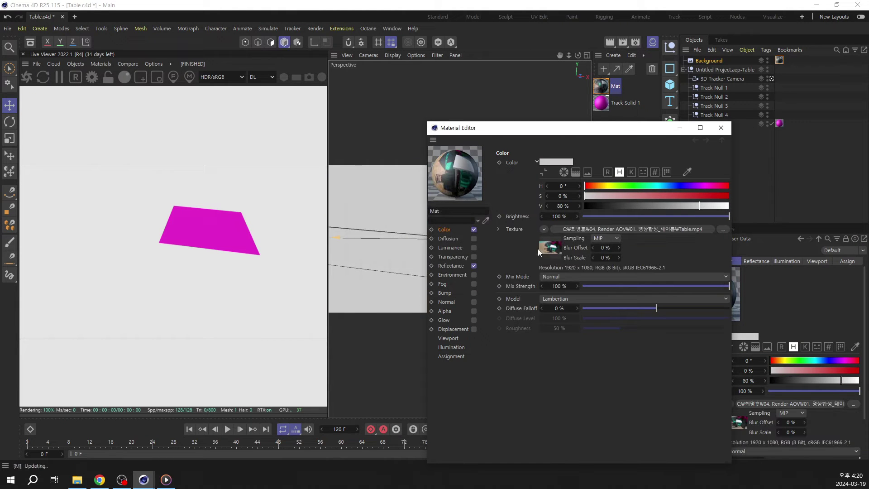
Enable Animate Preview in the Mat material's viewport settings, and play the animation to check the video background
left_click(448, 338)
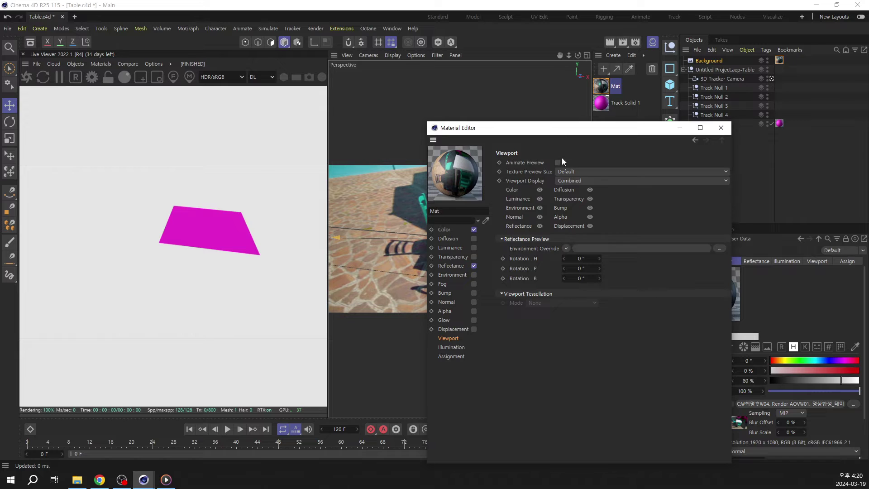
left_click(557, 162)
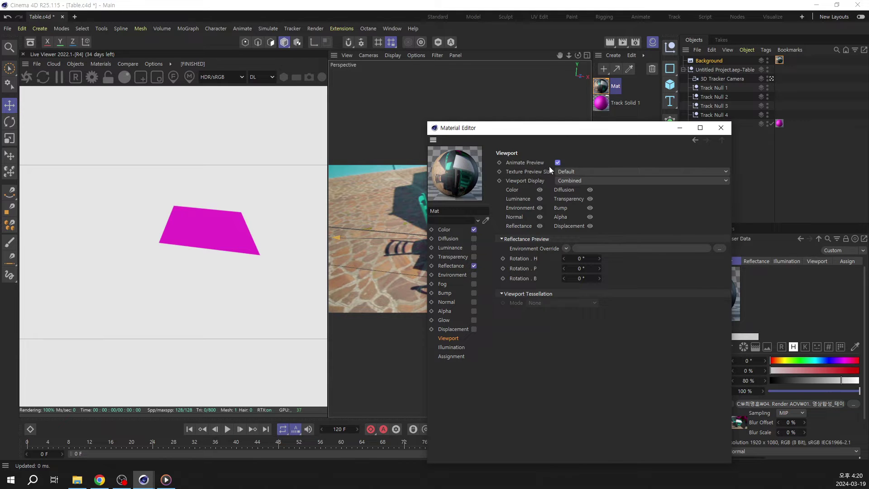
left_click(721, 128)
left_click(227, 430)
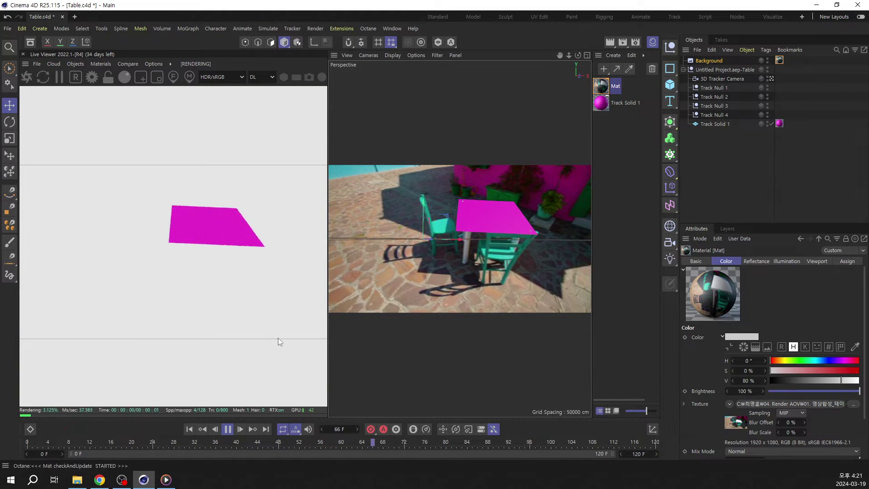
left_click(227, 429)
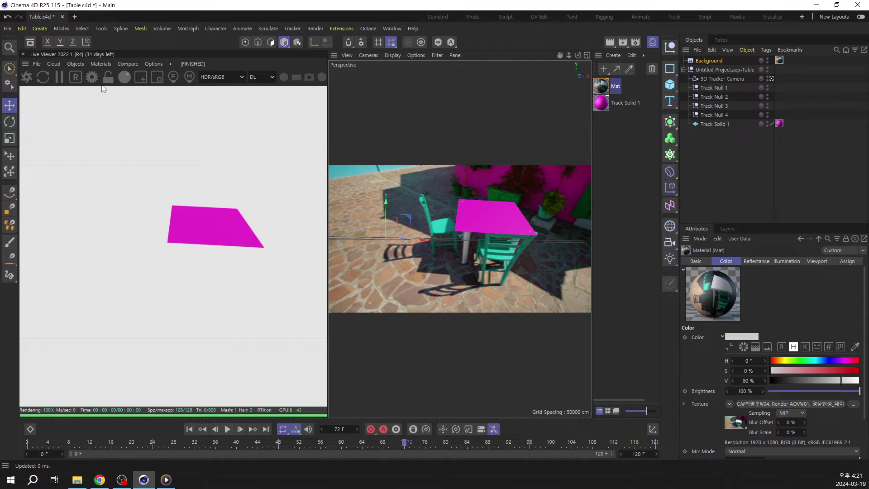
Enable Alpha channel in the Direct lighting kernel of the Octane settings
left_click(92, 77)
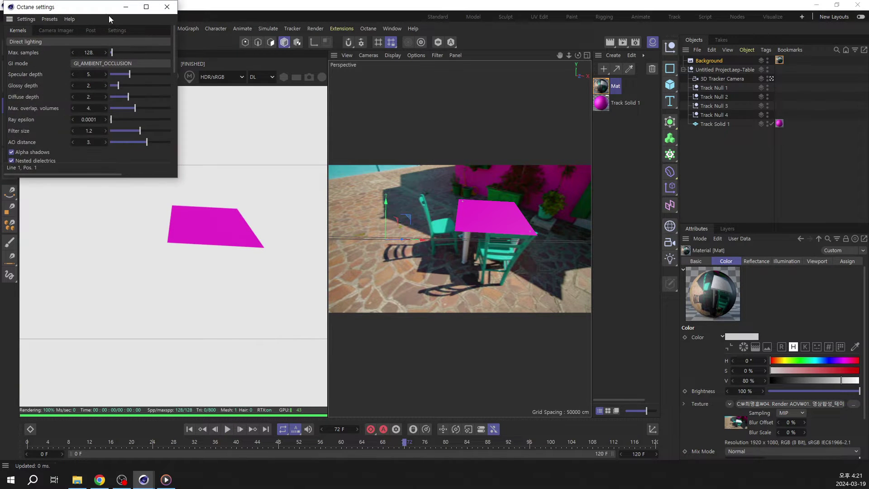
left_click_drag(108, 7, 261, 19)
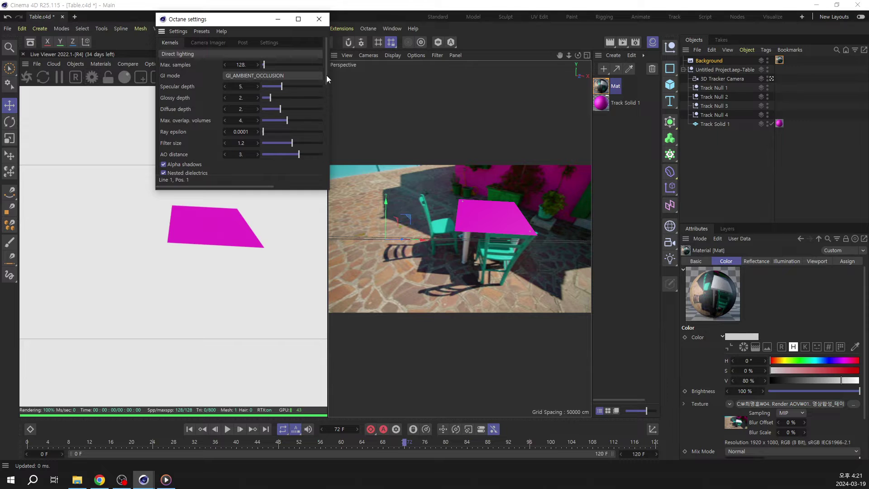
left_click_drag(327, 76, 328, 116)
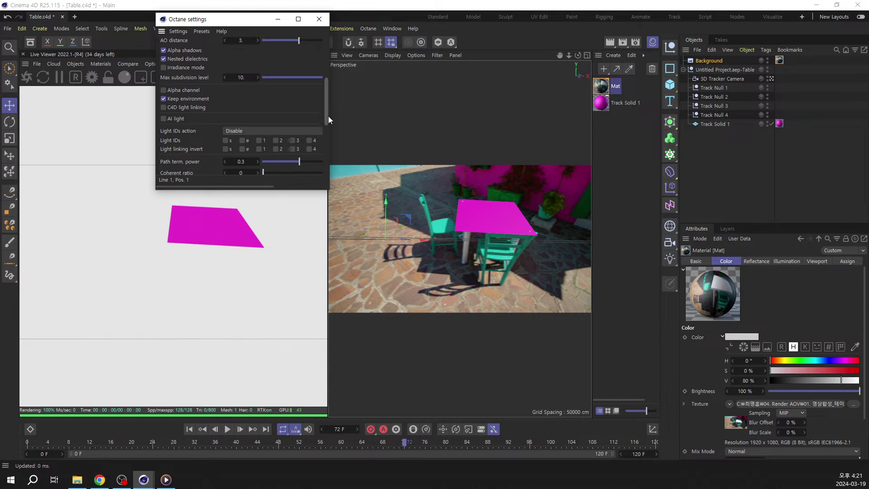
left_click(164, 90)
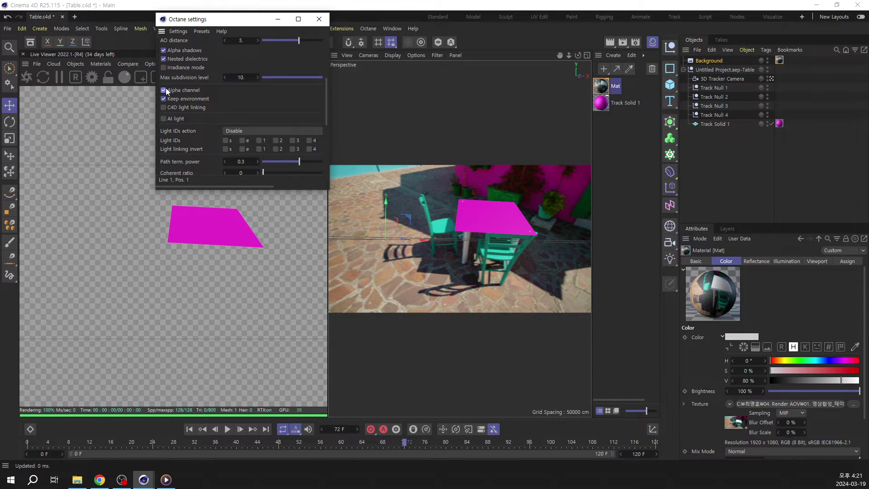
left_click(165, 90)
left_click(165, 90)
left_click(164, 91)
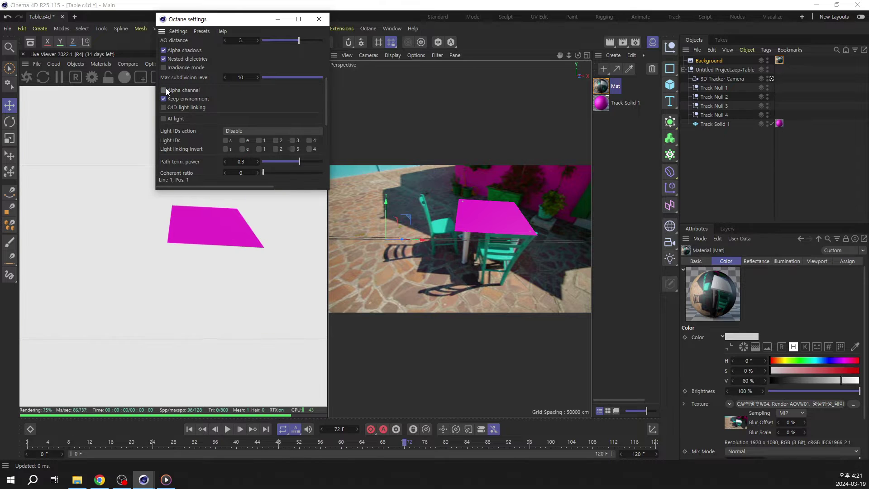
left_click(165, 90)
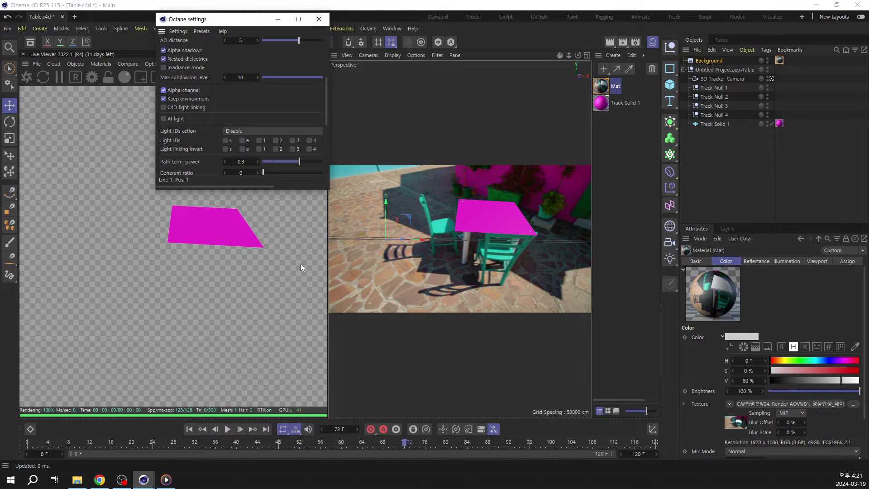
Preview the animation with the Octane alpha channel on, and save the Table project, accepting the version warning
left_click(227, 429)
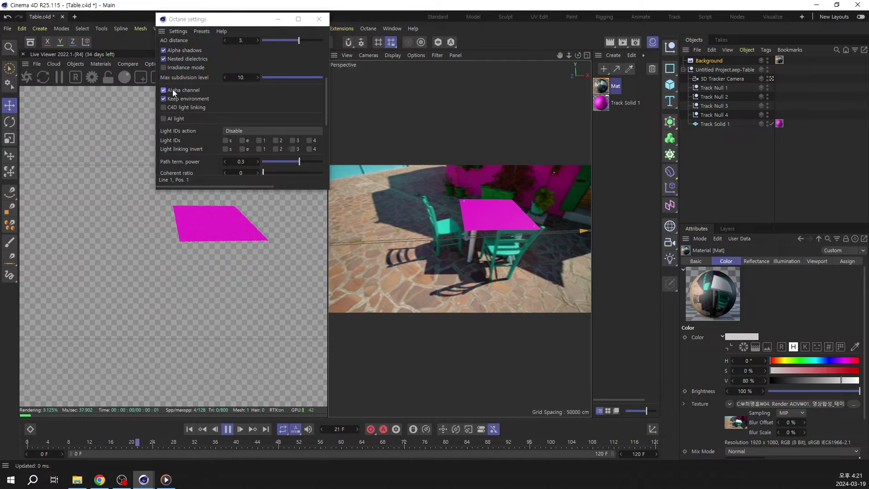
left_click(227, 429)
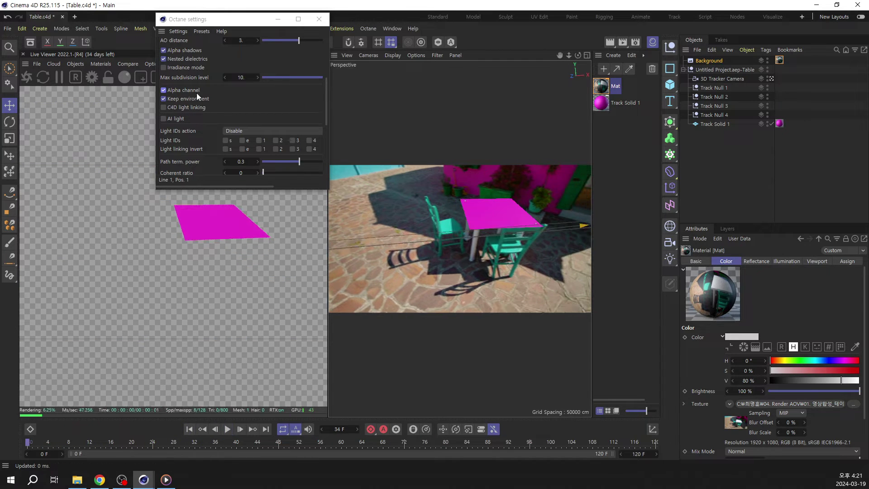
left_click(318, 19)
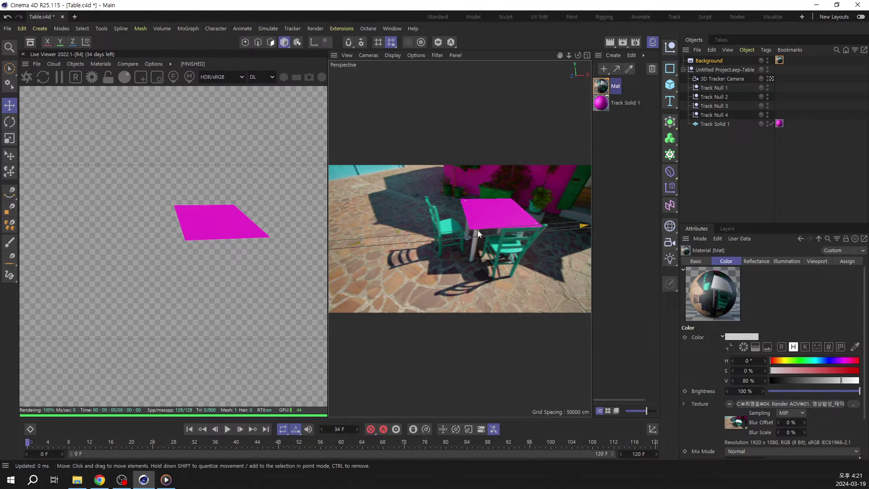
key("ctrl+s")
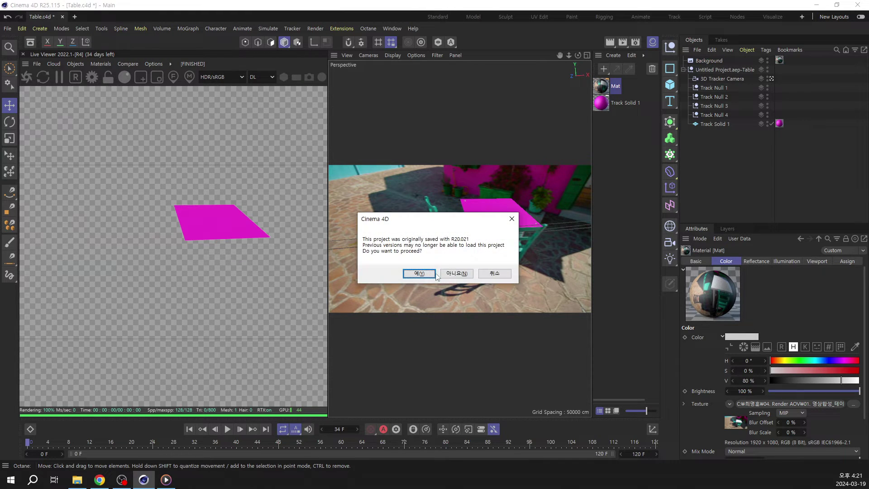
left_click(419, 273)
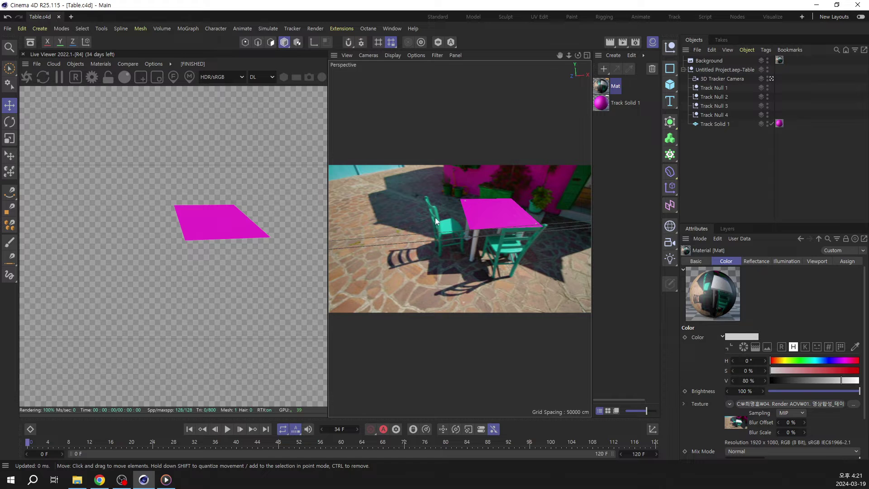
Switch to After Effects by launching it from the desktop, and import the source file into the empty project
left_click(144, 478)
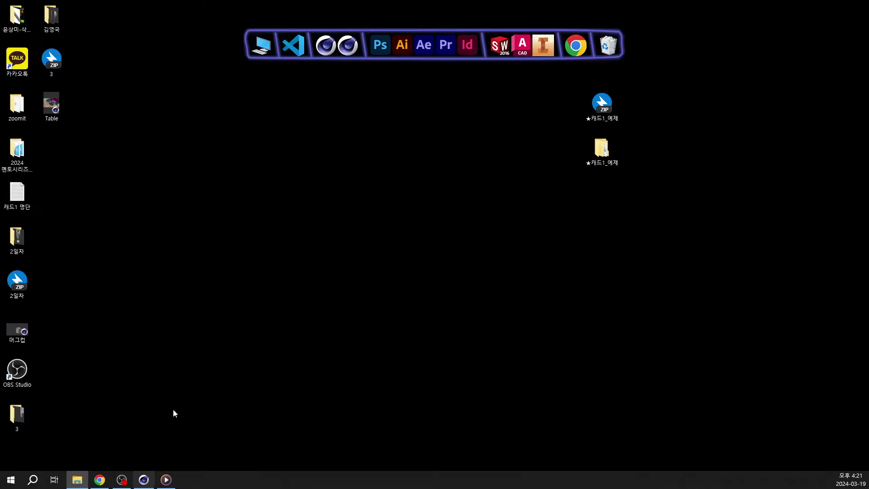
left_click(423, 53)
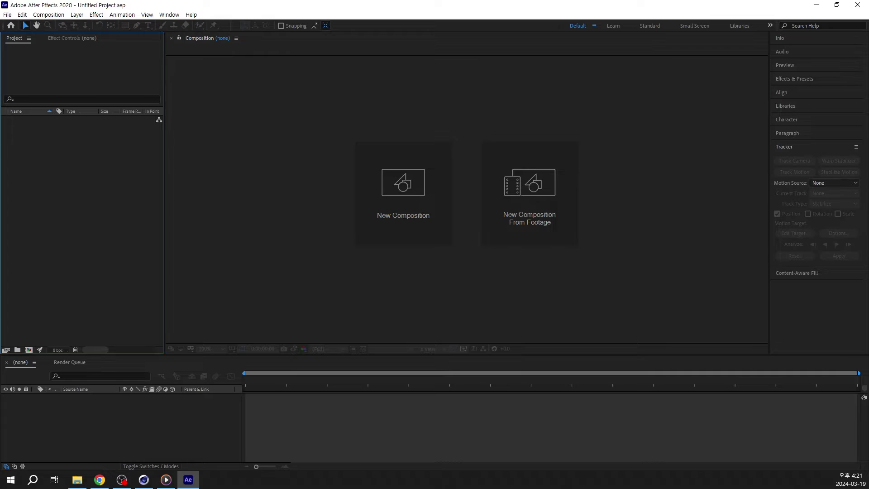
left_click_drag(0, 245, 72, 240)
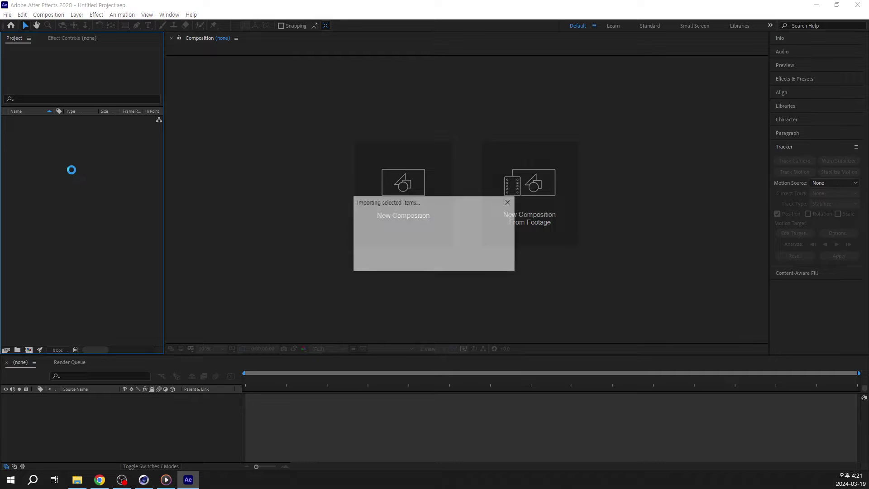
Create a composition from the Table.mp4 footage and end its work area at about 5 seconds
left_click_drag(47, 123, 313, 259)
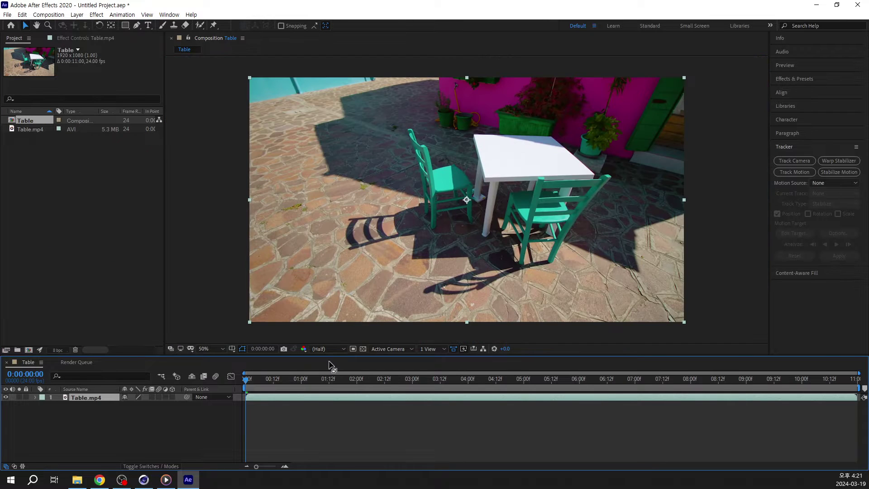
left_click_drag(261, 379, 510, 387)
key("n")
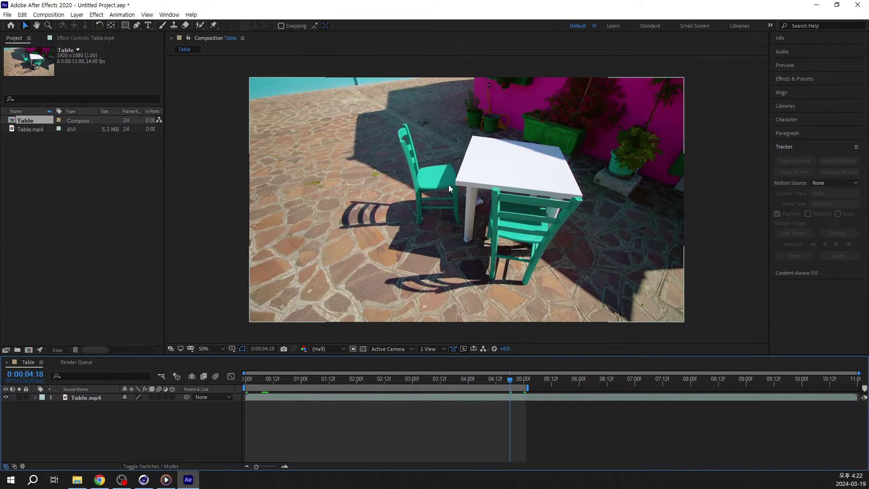
Add the Table composition to the render queue
left_click(7, 14)
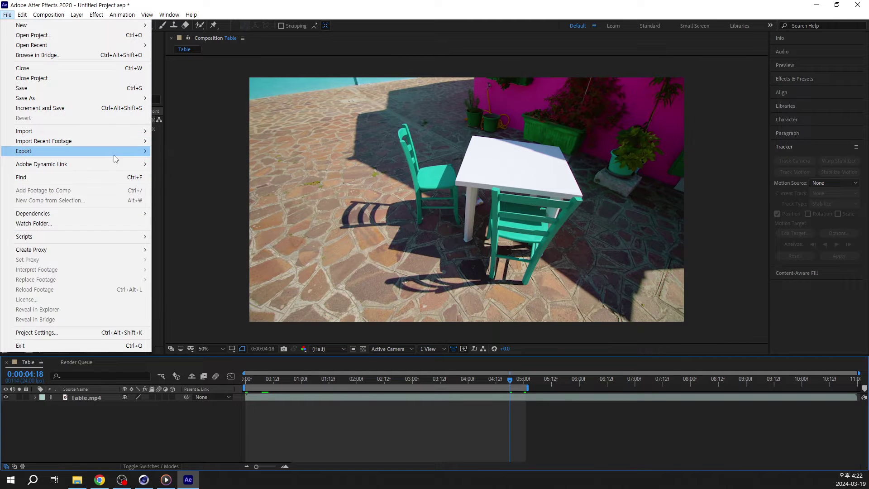
mouse_move(113, 155)
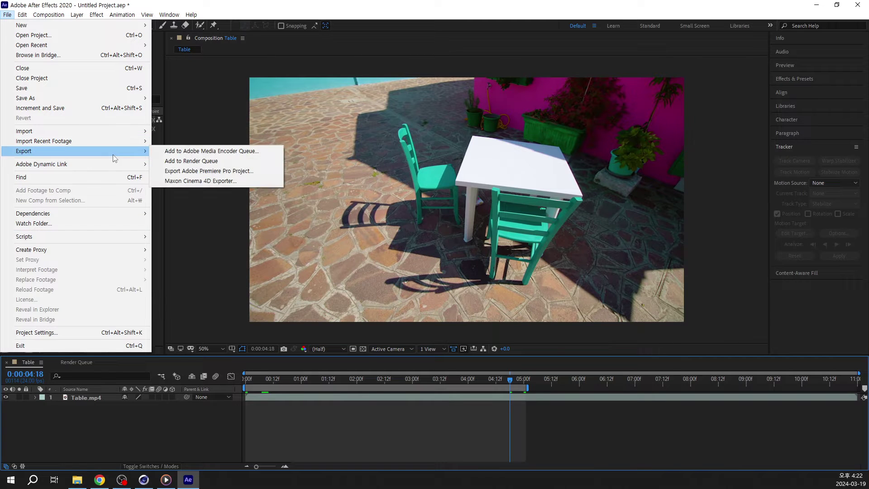
left_click(242, 161)
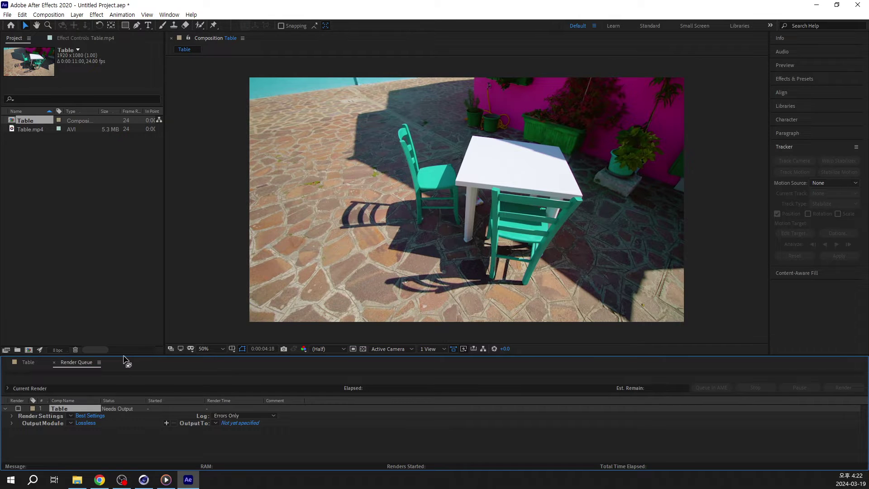
Set the output module format of the queued Table render to JPEG Sequence
left_click_drag(122, 355, 123, 317)
left_click(85, 383)
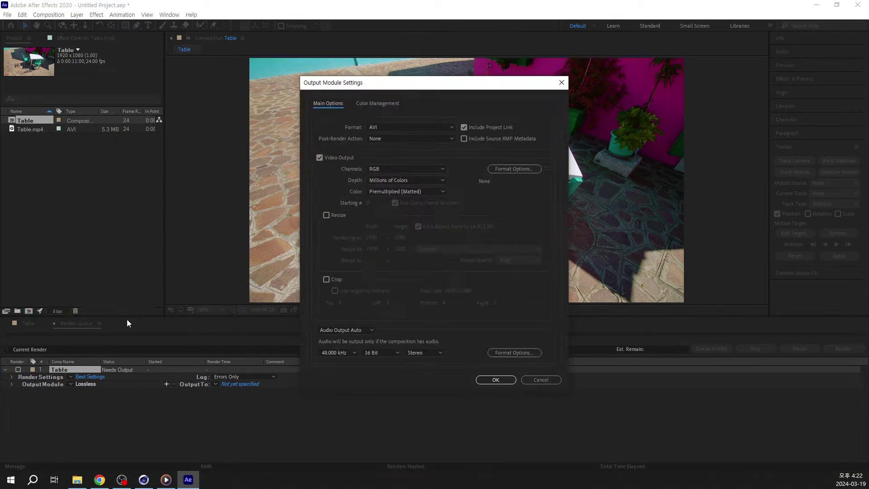
left_click(380, 130)
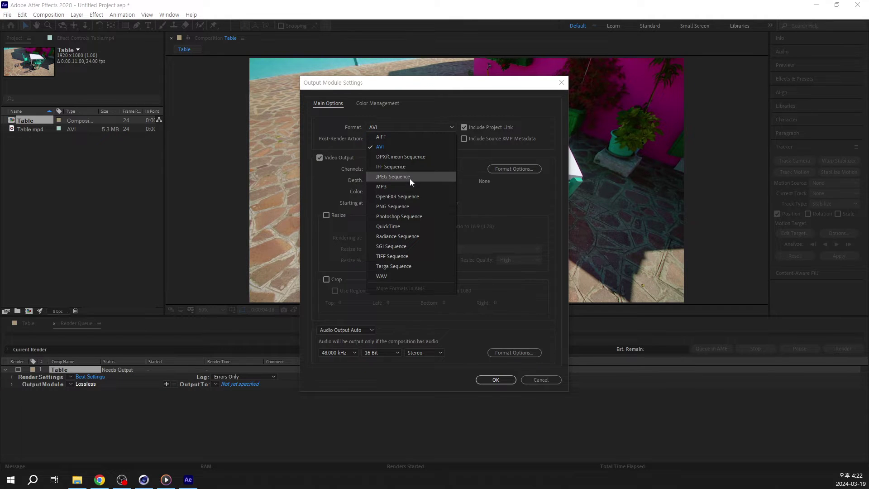
left_click(409, 178)
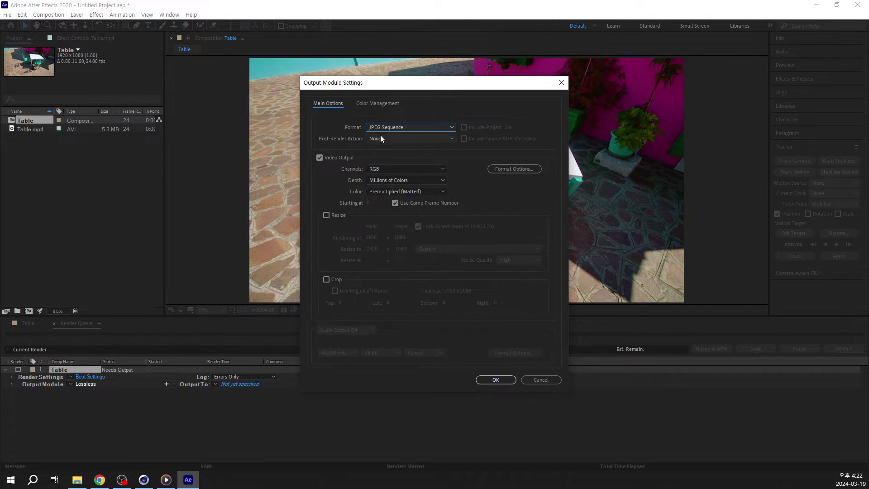
left_click(495, 379)
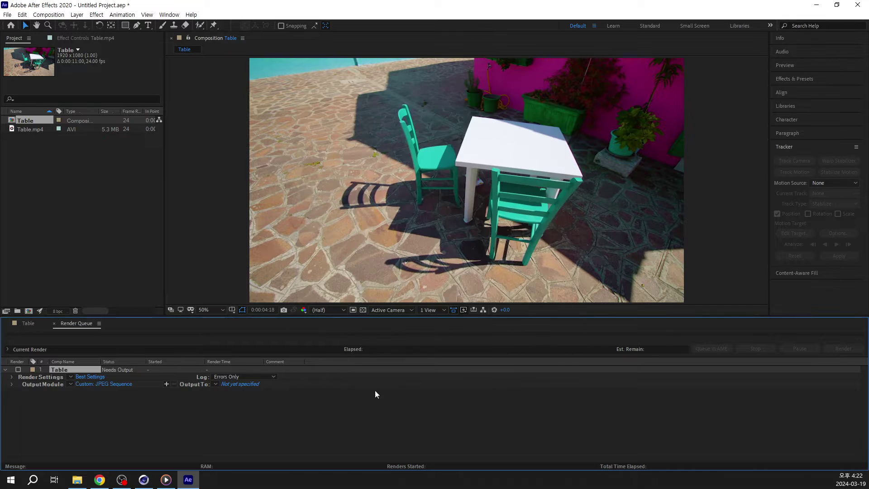
Set the render output to a new folder named table on drive C, keeping the Table_[#####] file name and the Table subfolder
left_click(234, 384)
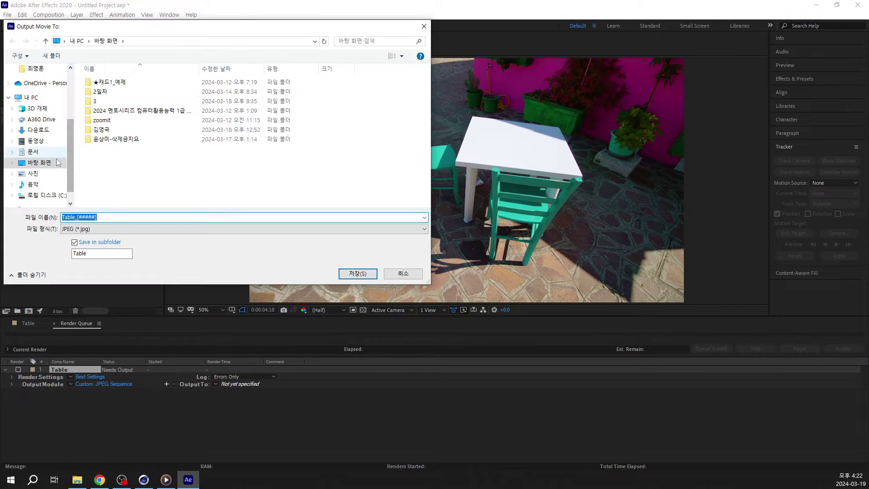
left_click(36, 68)
right_click(176, 136)
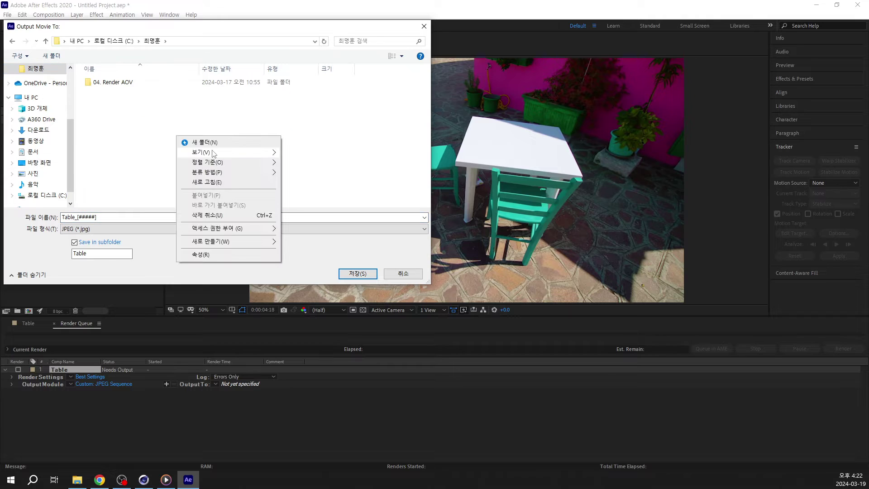
left_click(215, 144)
type("tabe")
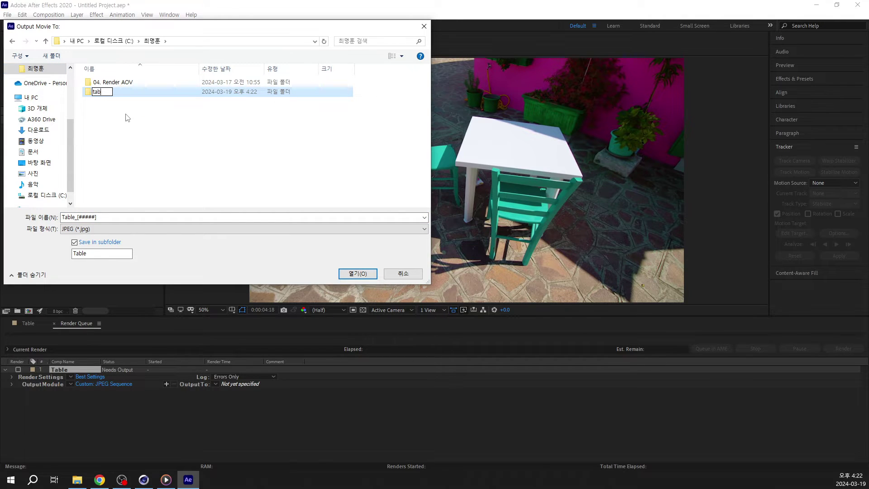
key("Return")
double_click(133, 95)
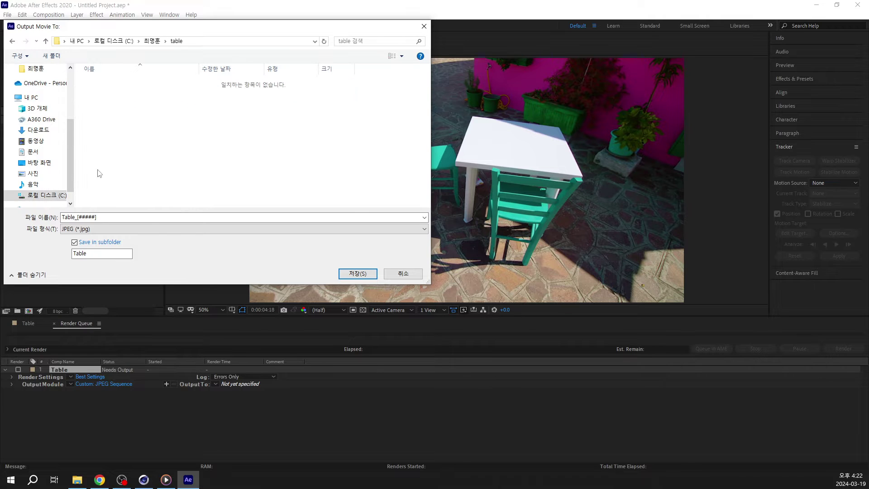
left_click(75, 216)
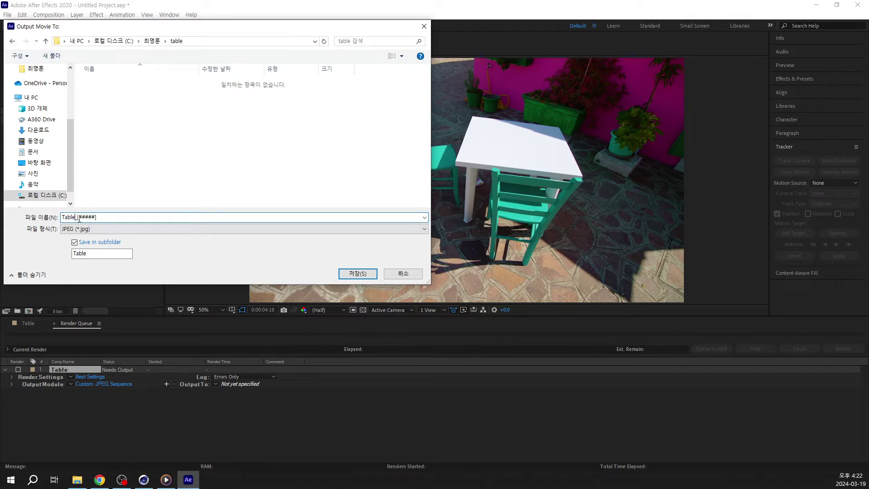
left_click(358, 273)
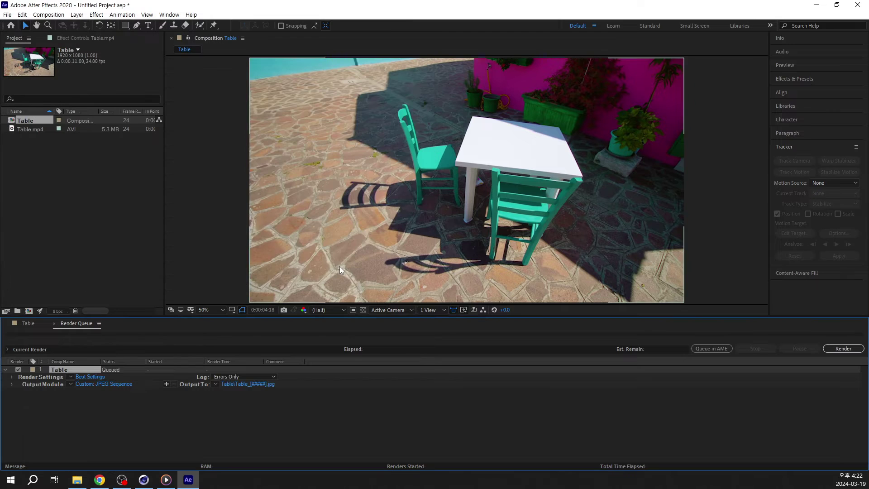
Render the JPEG sequence, close After Effects without saving the project, and check the rendered frames in File Explorer
left_click(842, 349)
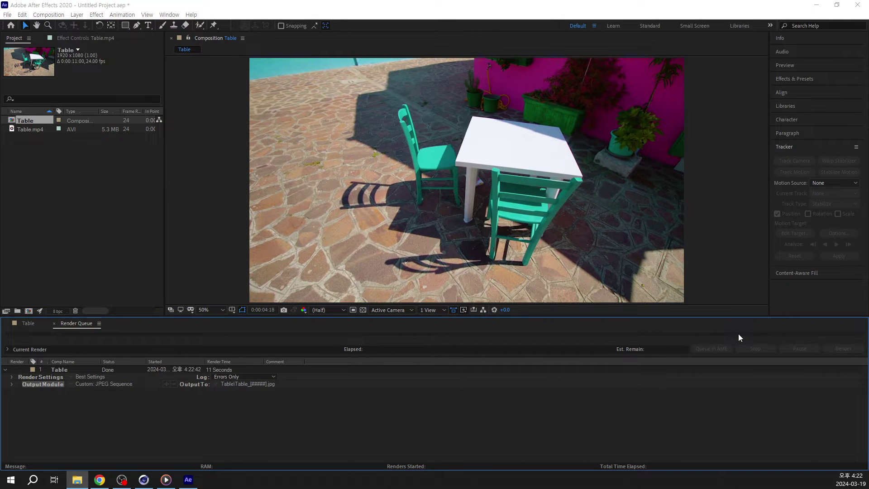
left_click(857, 5)
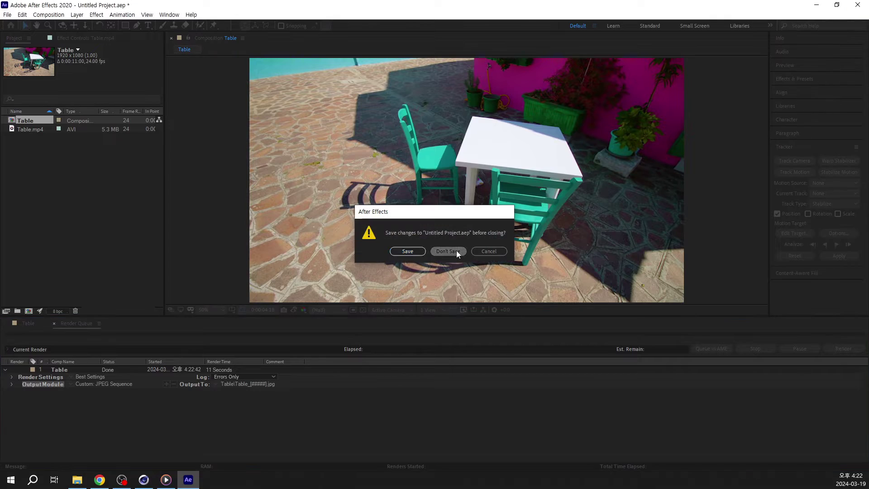
left_click(456, 250)
left_click_drag(868, 32, 482, 53)
double_click(482, 53)
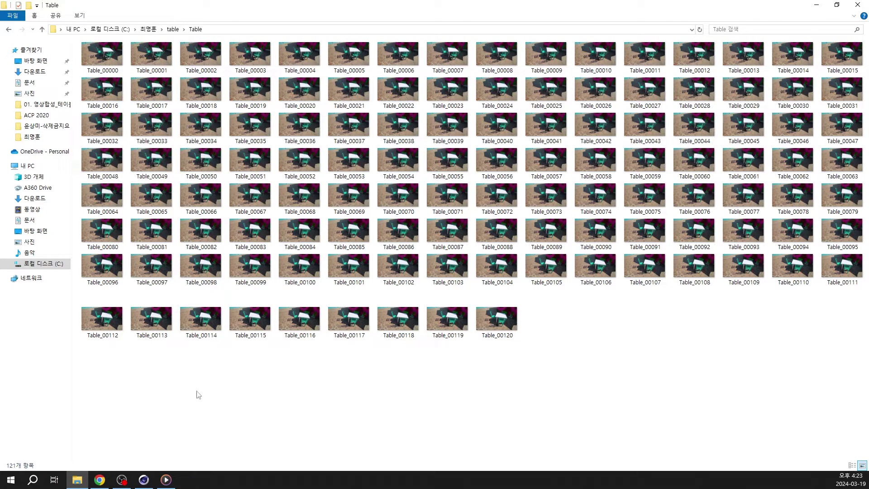
Switch to Cinema 4D and replace the Mat material's color texture with Table_00000.jpg from the rendered table/Table folder
left_click(144, 479)
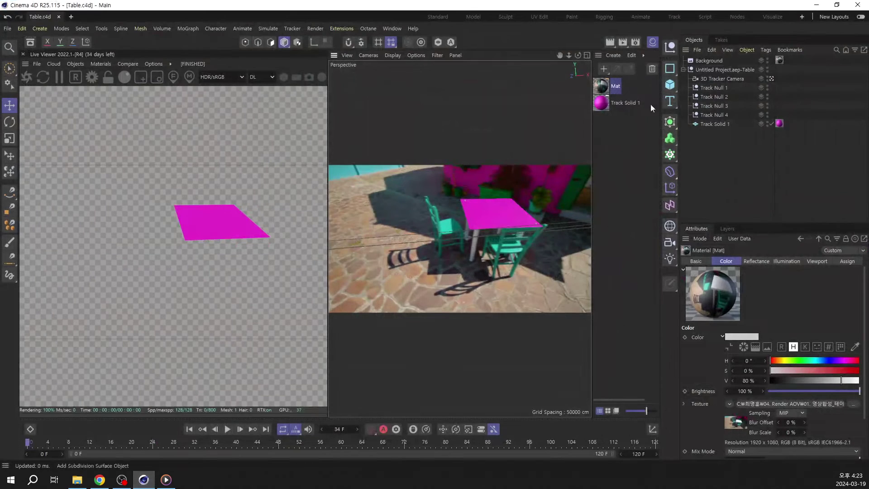
double_click(601, 85)
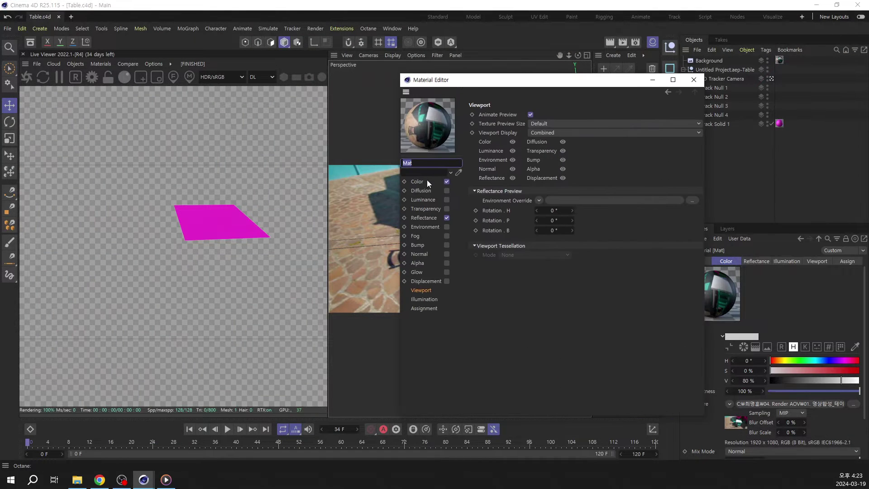
left_click(696, 181)
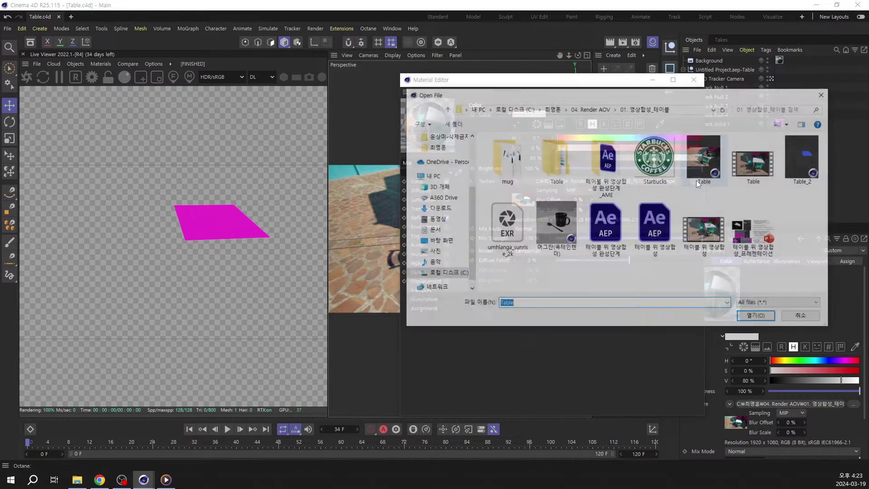
double_click(563, 165)
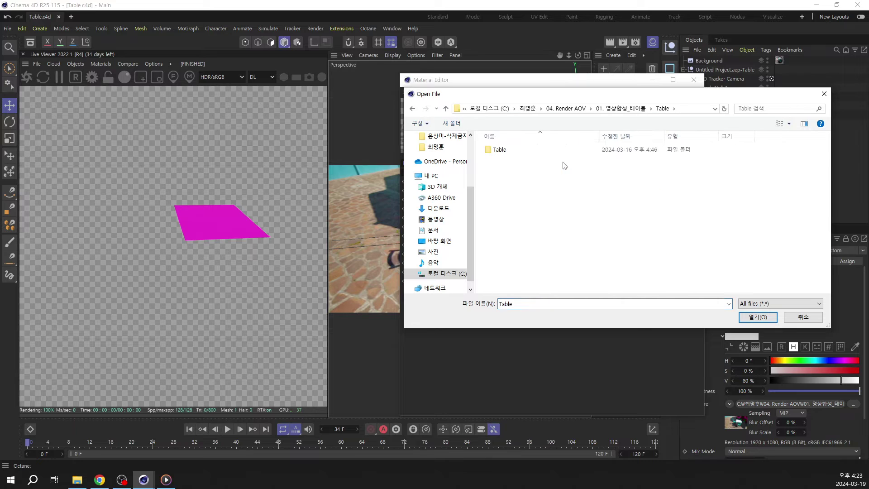
left_click(584, 109)
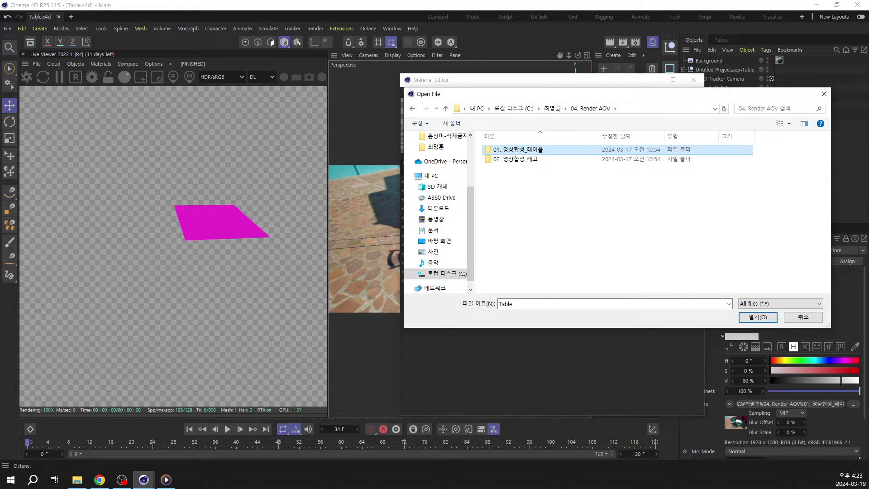
left_click(553, 109)
double_click(520, 159)
double_click(514, 151)
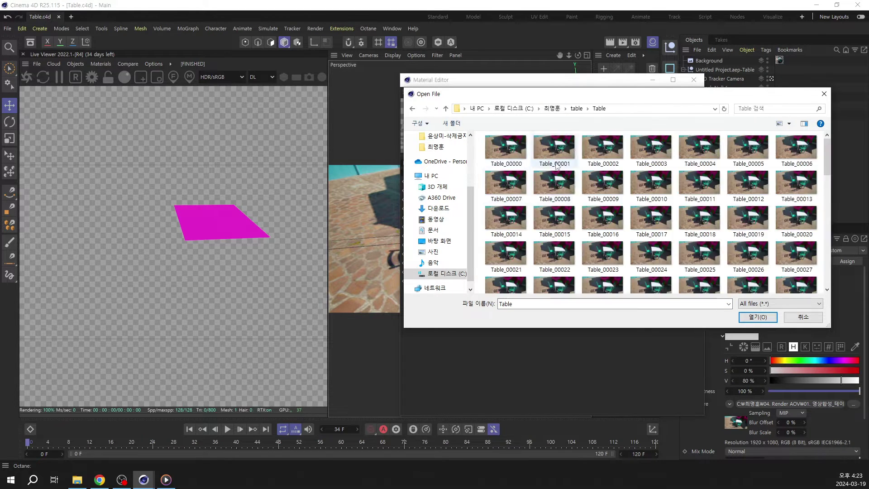
left_click(516, 154)
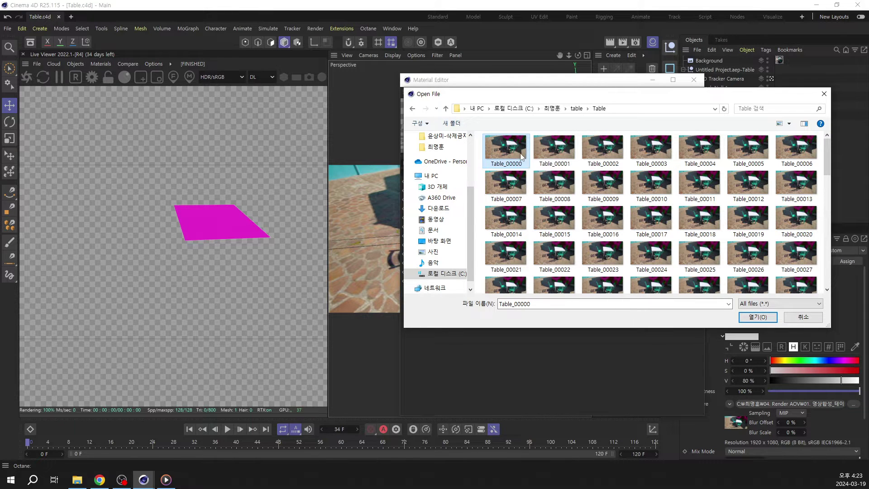
double_click(520, 153)
left_click(500, 278)
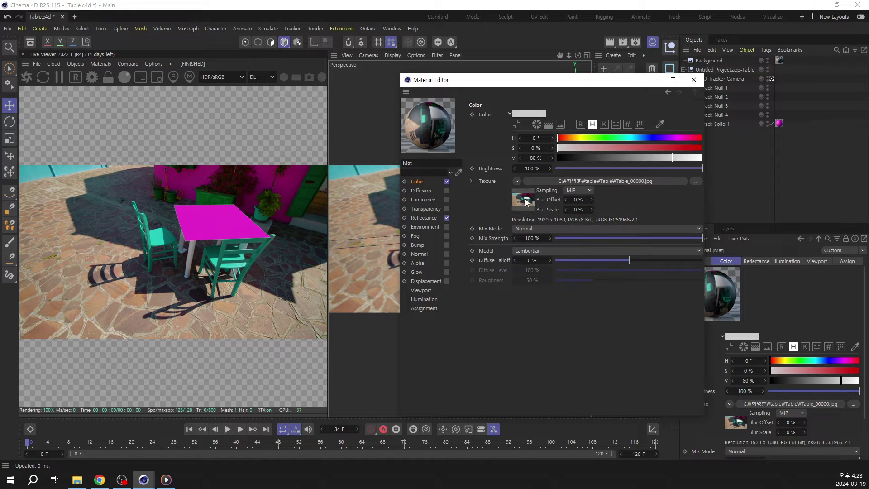
Calculate the animation range of the Mat color texture so that the movie end frame is 120
left_click(524, 200)
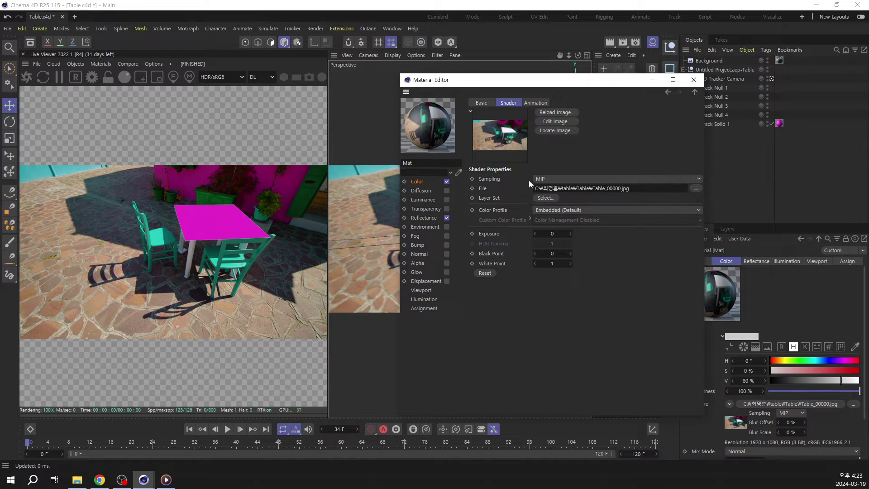
left_click(536, 103)
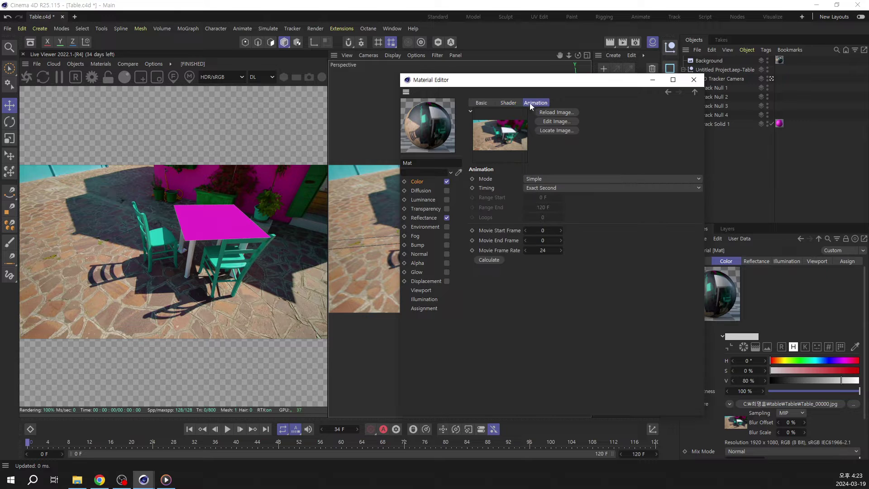
left_click(489, 262)
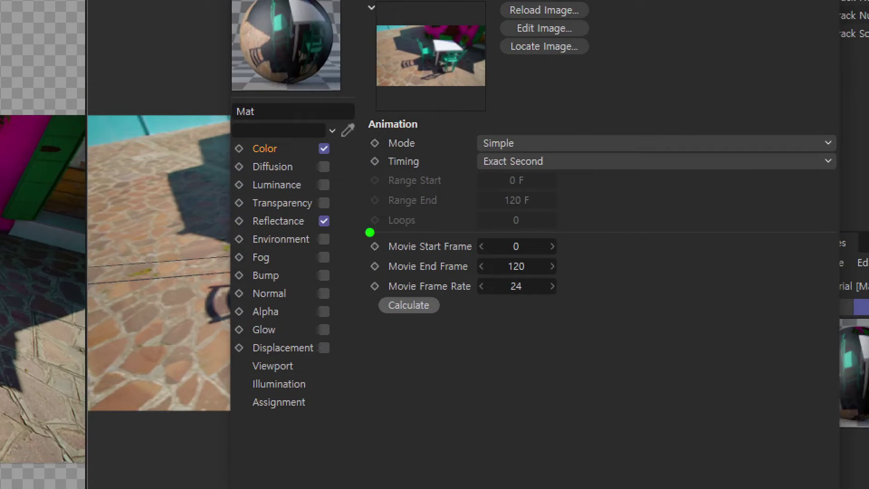
left_click_drag(369, 233, 576, 283, "ctrl")
left_click_drag(565, 241, 673, 194, "ctrl+shift")
left_click_drag(562, 272, 660, 315, "ctrl+shift")
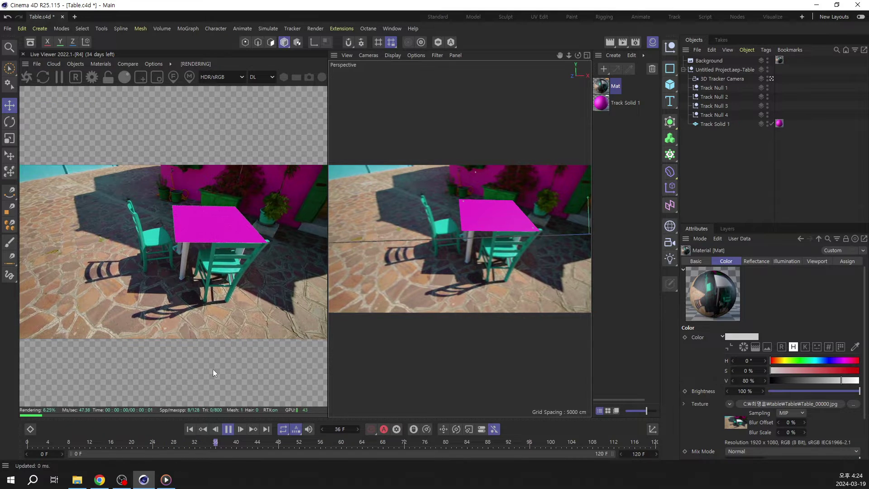
Play the animation to check the image sequence background in the Live Viewer, and return to the first frame
left_click(227, 430)
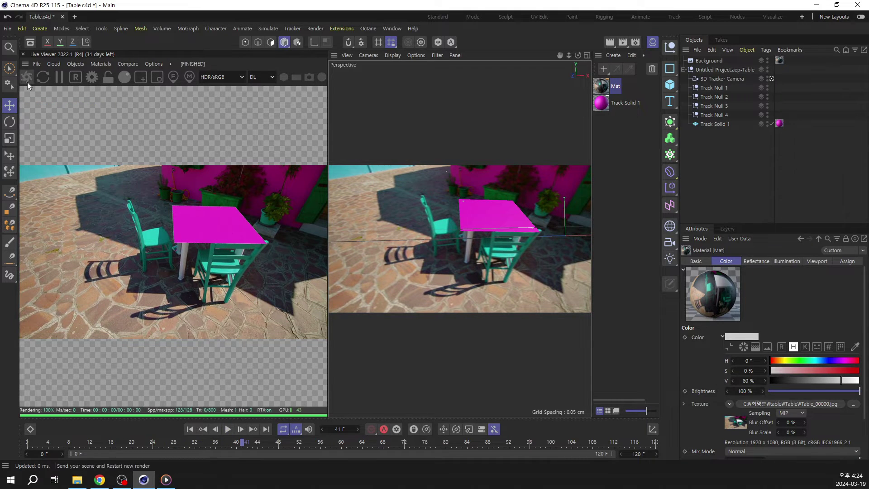
left_click(225, 429)
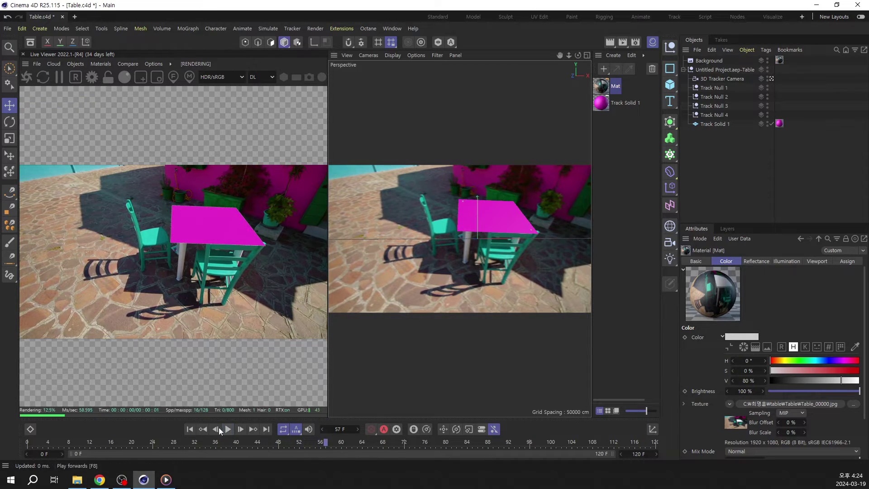
left_click(190, 429)
Open the 머그잔(옥테인렌더).c4d scene from File Explorer in Cinema 4D and identify its spoon and mug objects
key("alt+Tab")
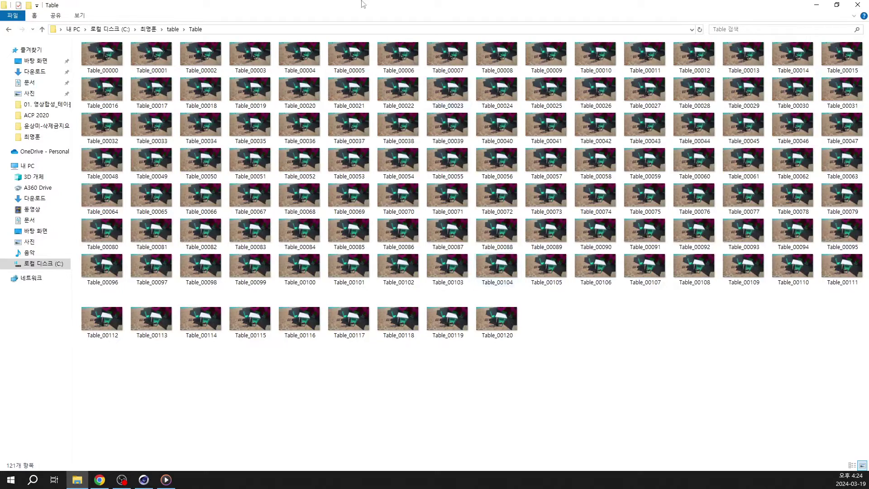
left_click_drag(363, 4, 868, 70)
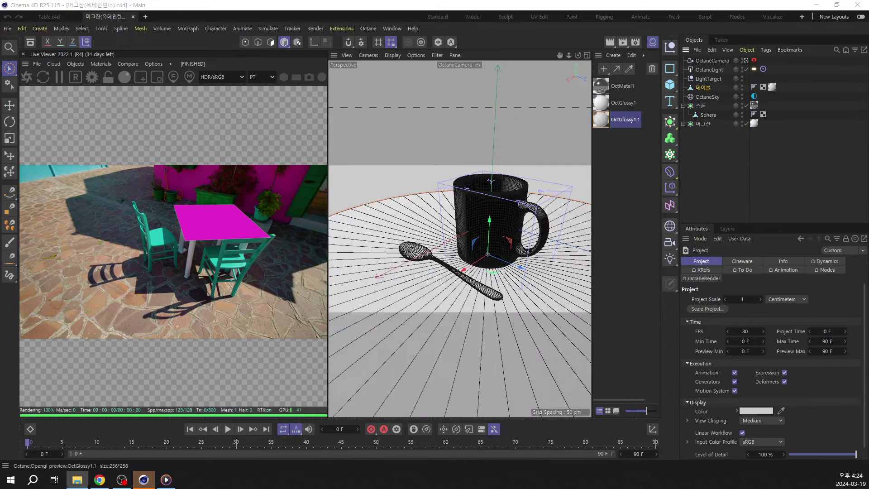
left_click(505, 228)
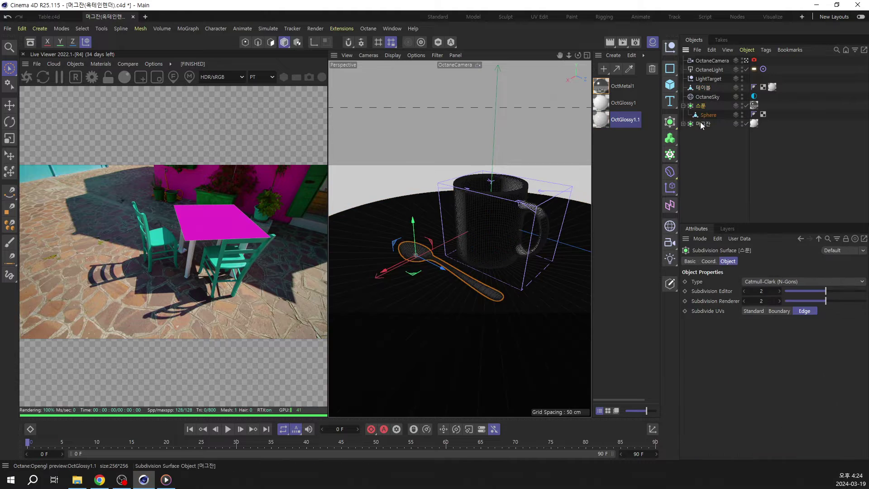
left_click(708, 131)
left_click(703, 124)
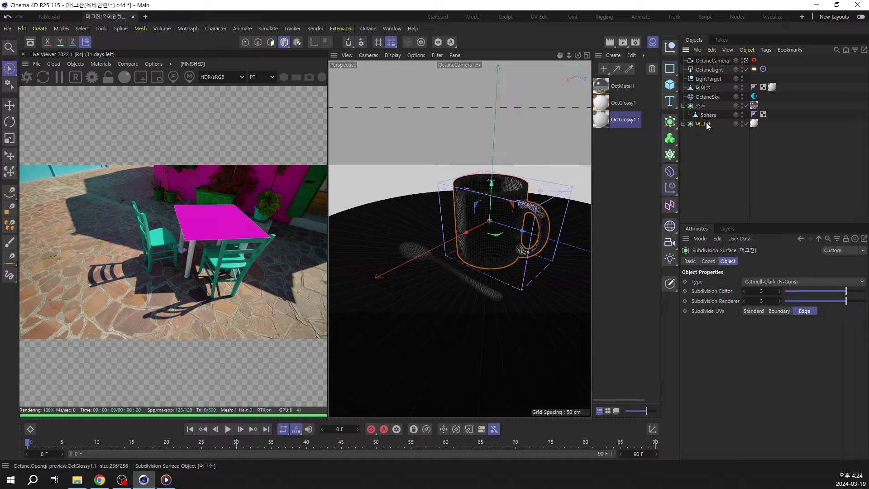
Group the 스푼 and 머그잔 objects under one null and name it 머그잔과 스푼
left_click(700, 107)
left_click(683, 106)
left_click_drag(719, 131, 698, 105)
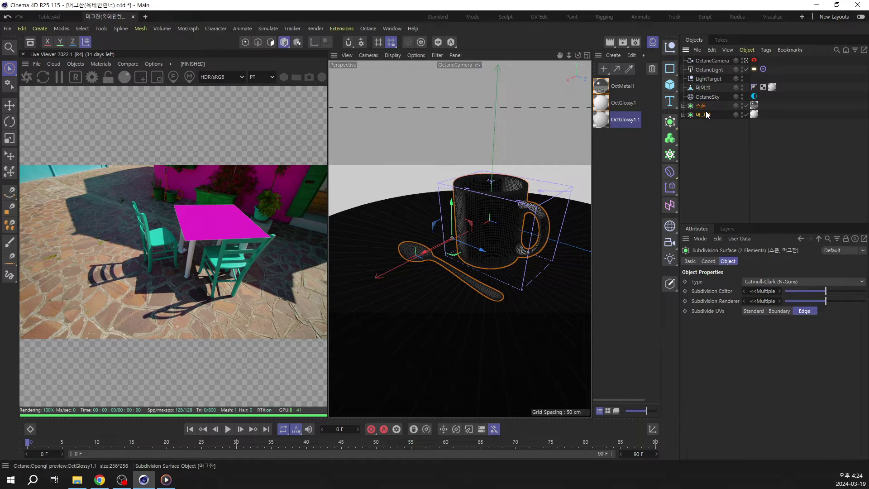
key("alt+g")
double_click(701, 105)
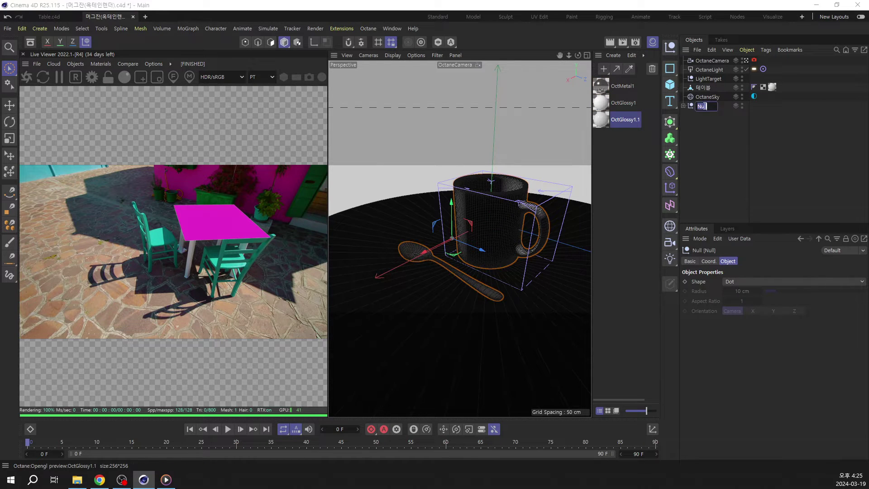
type("x머그잔과 스푼")
key("Return")
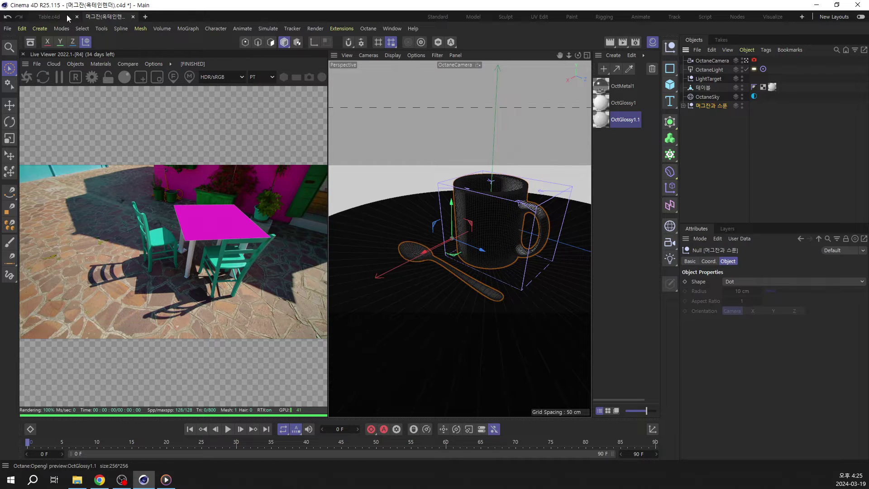
Copy the 머그잔과 스푼 group into Table.c4d and view the scene outside the 3D Tracker Camera
left_click(51, 17)
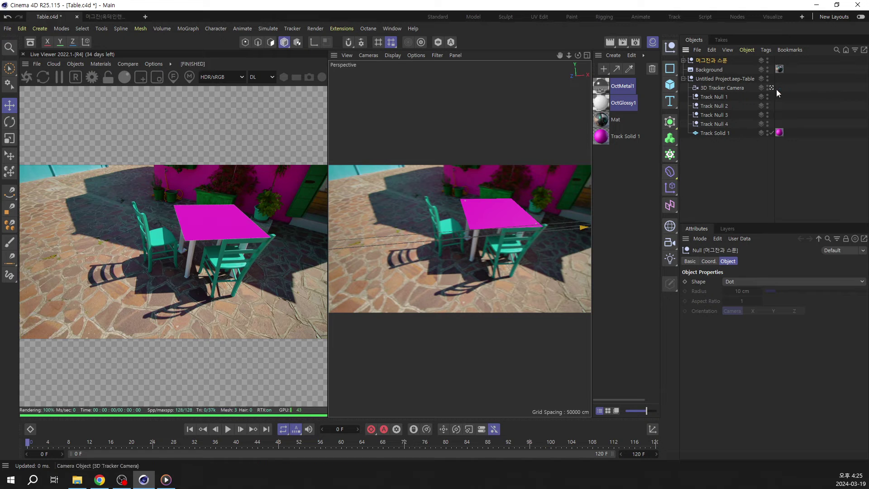
left_click(771, 88)
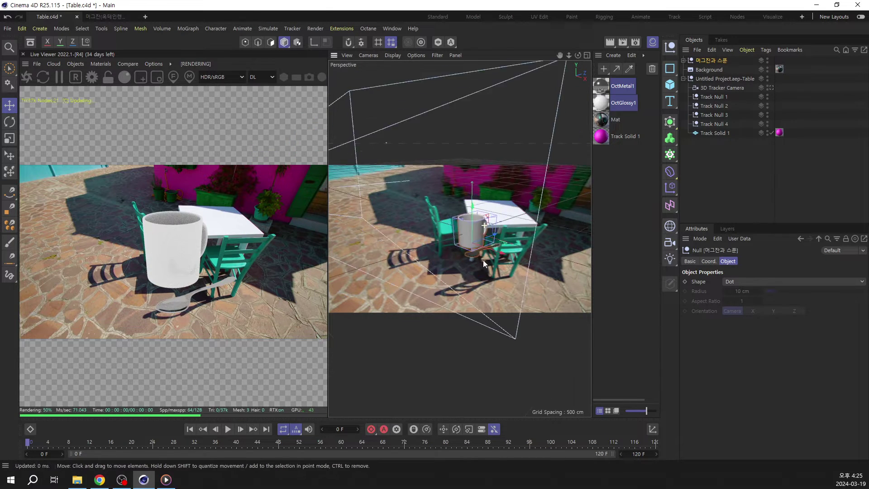
left_click(771, 87)
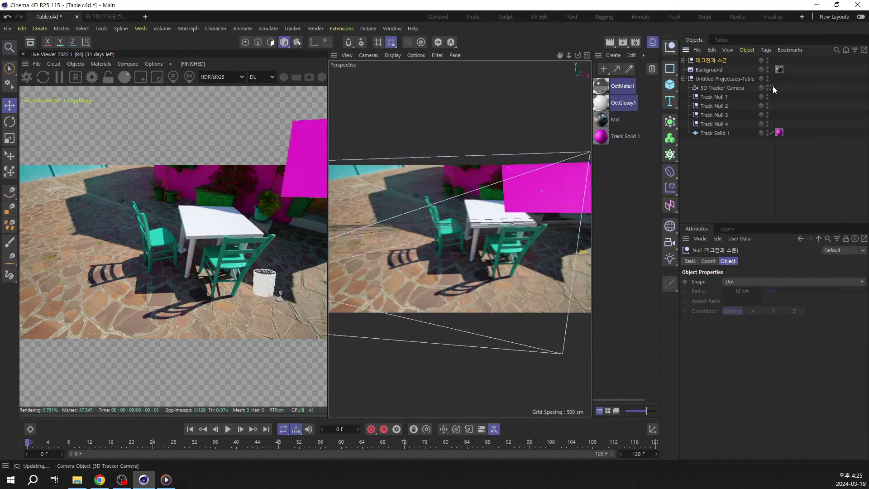
left_click(771, 88)
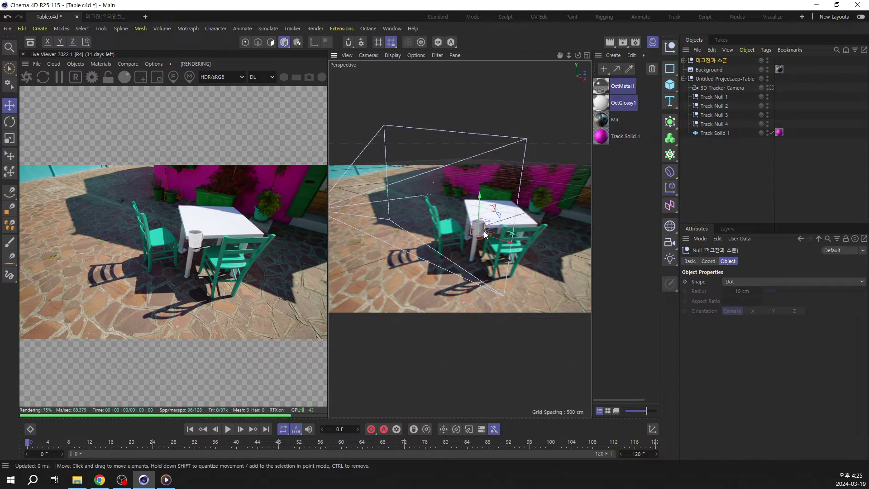
In the Right view, move only the 머그잔과 스푼 null's axis about 51 cm down to the mug's base and about 65 cm along Z
right_click_drag(484, 186, 485, 154, "alt")
left_click_drag(467, 235, 479, 197, "alt")
right_click_drag(457, 203, 485, 229, "alt")
left_click_drag(485, 229, 456, 244, "alt")
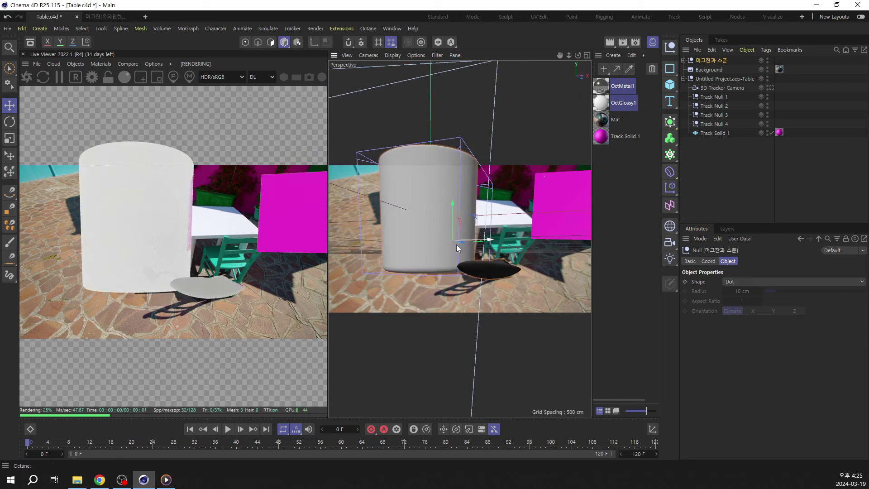
middle_click(456, 246)
middle_click(423, 345)
middle_click(423, 346)
middle_click(425, 345)
right_click_drag(502, 308, 502, 348, "alt")
middle_click_drag(562, 313, 507, 308, "alt")
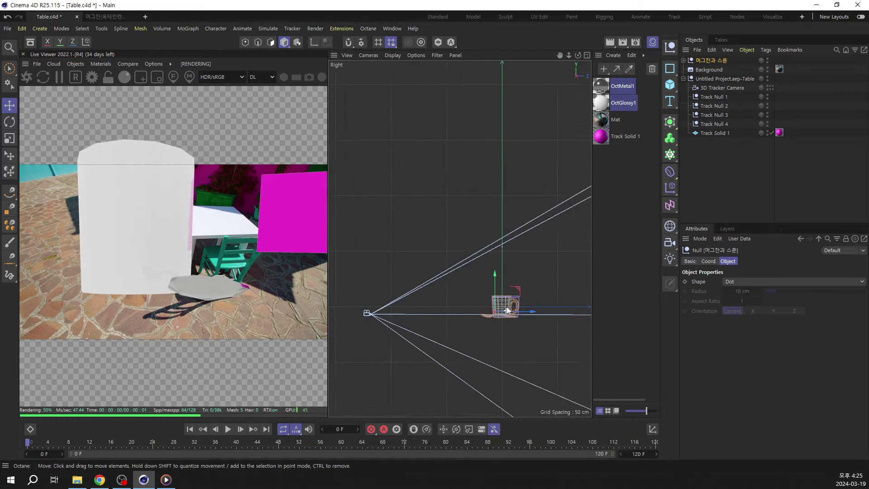
right_click_drag(507, 309, 490, 330, "alt")
scroll(490, 329, "up", 5)
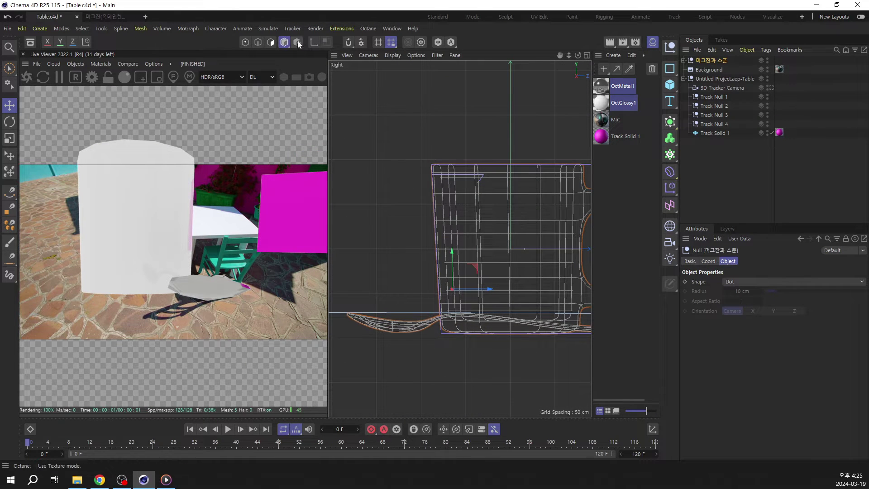
key("l")
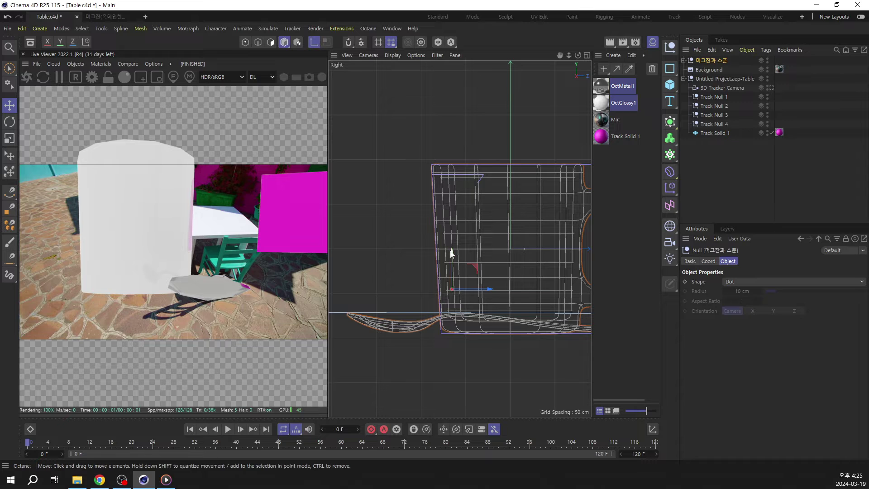
left_click_drag(452, 254, 455, 299)
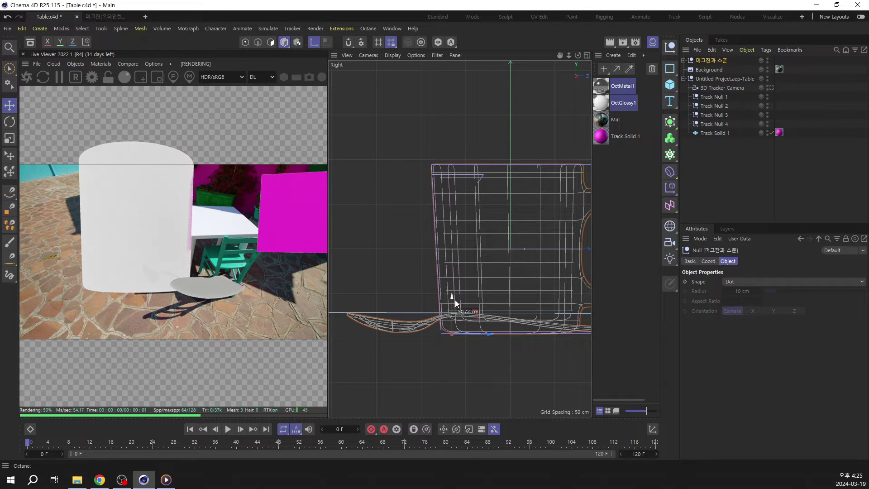
left_click_drag(476, 333, 534, 335)
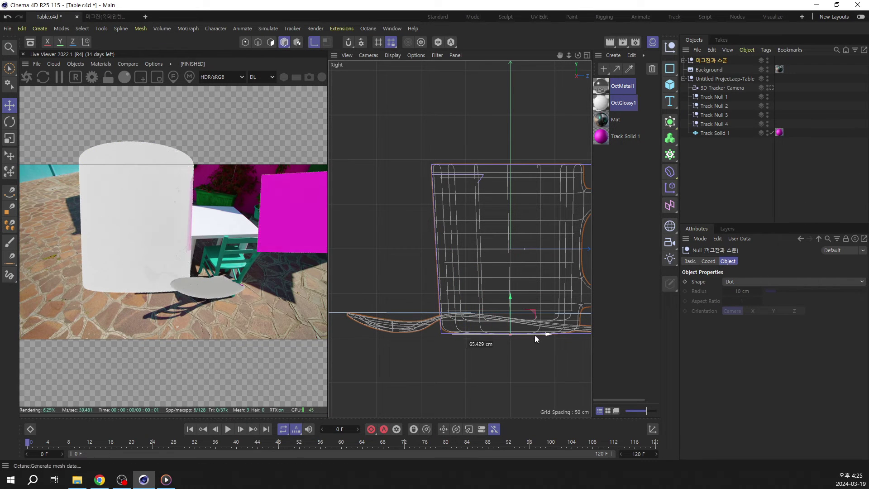
In the Front view, centre the null's axis on the mug along X, and return to moving objects in the Perspective view
middle_click(535, 326)
middle_click(541, 327)
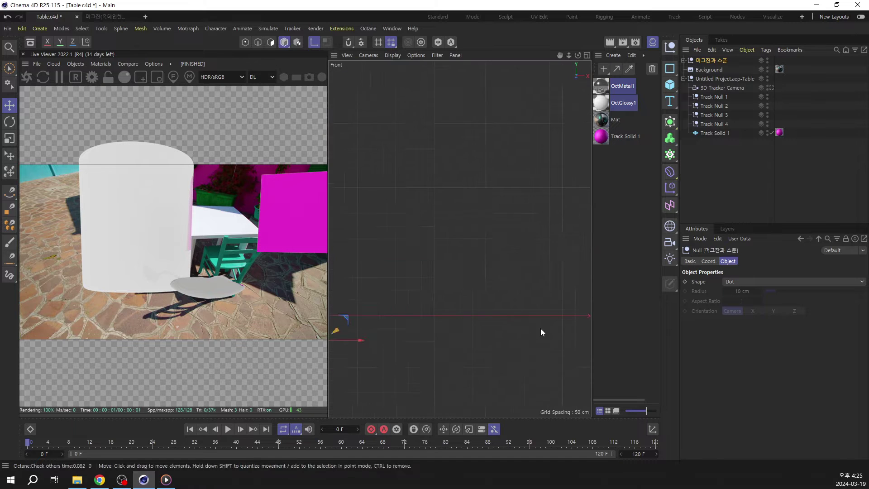
right_click_drag(533, 299, 525, 343, "alt")
right_click_drag(459, 311, 457, 276, "alt")
right_click_drag(461, 326, 474, 279, "alt")
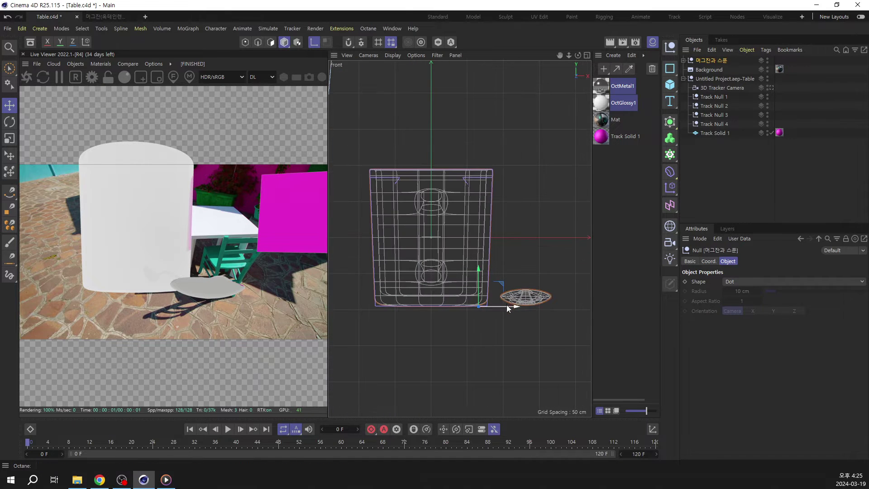
left_click_drag(507, 307, 459, 306)
middle_click(449, 221)
middle_click(393, 156)
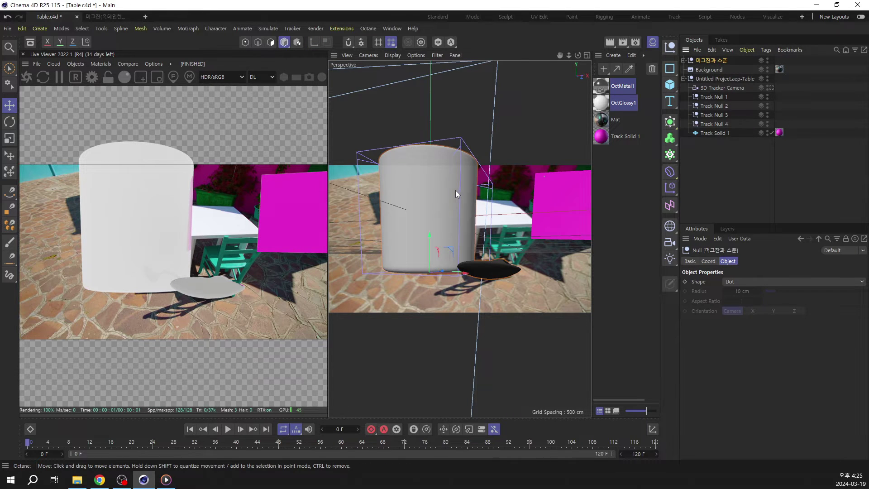
key("e")
Hide the grid in the Perspective viewport using the display filter
right_click_drag(447, 200, 462, 237, "alt")
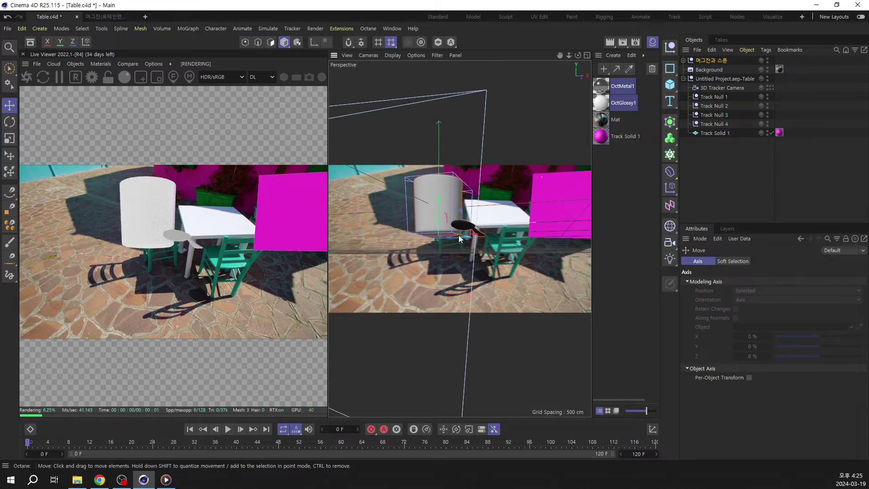
mouse_move(468, 239)
left_mouse_down("alt")
mouse_move(487, 242)
mouse_move(467, 243)
mouse_move(471, 253)
left_mouse_up("alt")
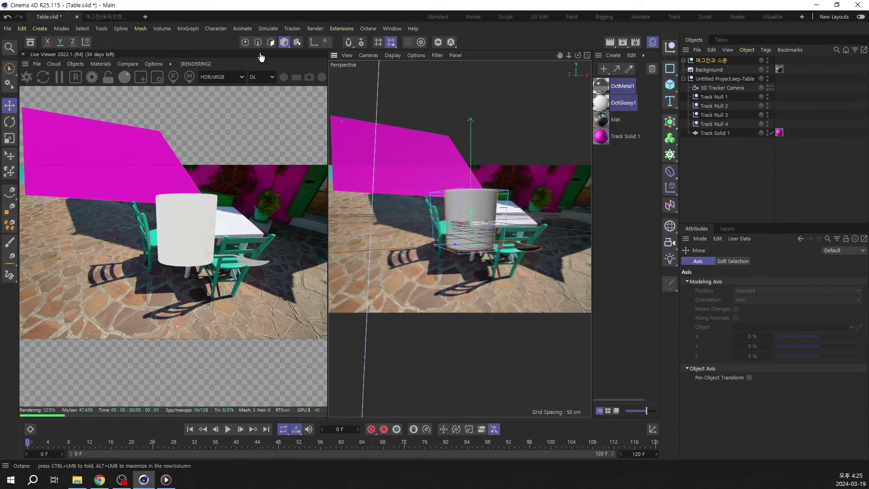
left_click(437, 55)
left_click(449, 106)
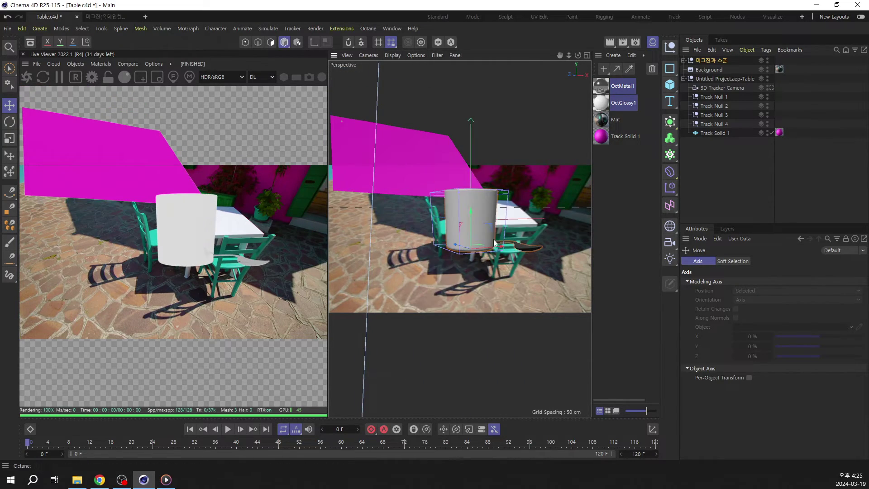
Compare the 머그잔과 스푼 group with the Track Solid 1 plane for size and position, and return to the 3D Tracker Camera view
right_click_drag(481, 208, 499, 228, "alt")
mouse_move(499, 227)
left_mouse_down("alt")
mouse_move(474, 214)
mouse_move(505, 216)
left_mouse_up("alt")
right_click_drag(505, 216, 488, 217, "alt")
left_click(488, 216)
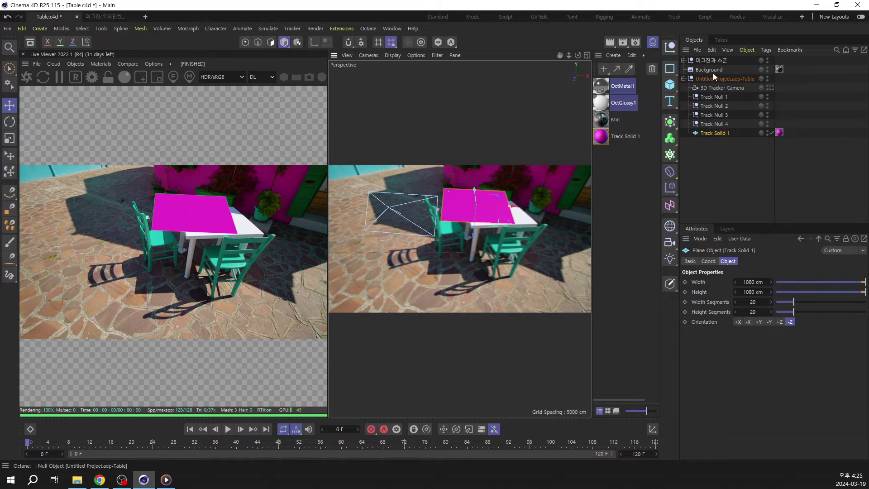
left_click(716, 60)
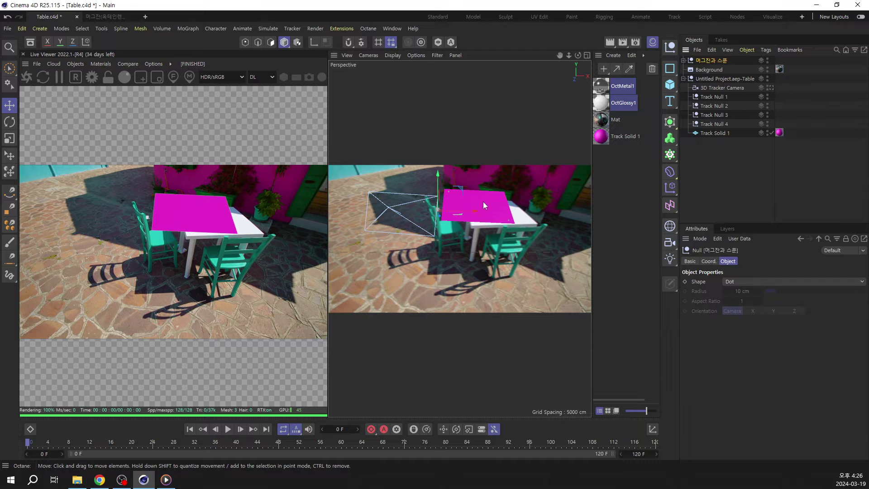
left_click(771, 87)
left_click(768, 155)
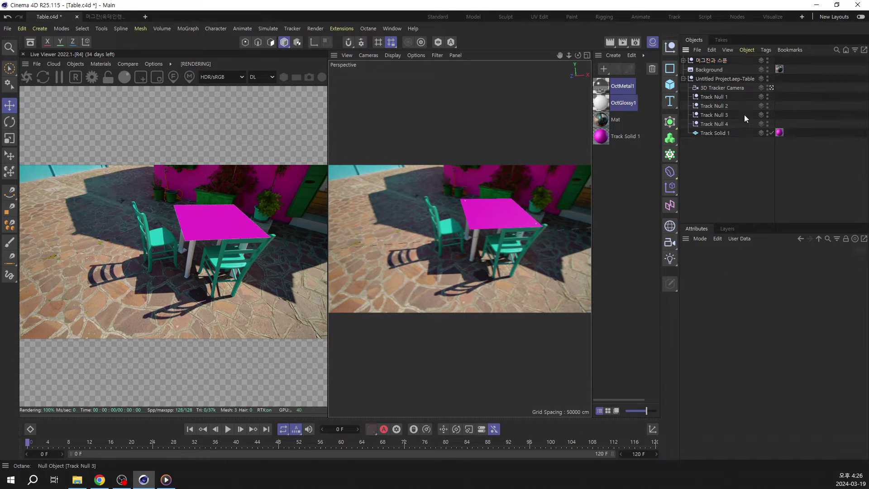
Group Track Null 1 through Track Null 4 under a new null, and show its children and coordinates
left_click(726, 98)
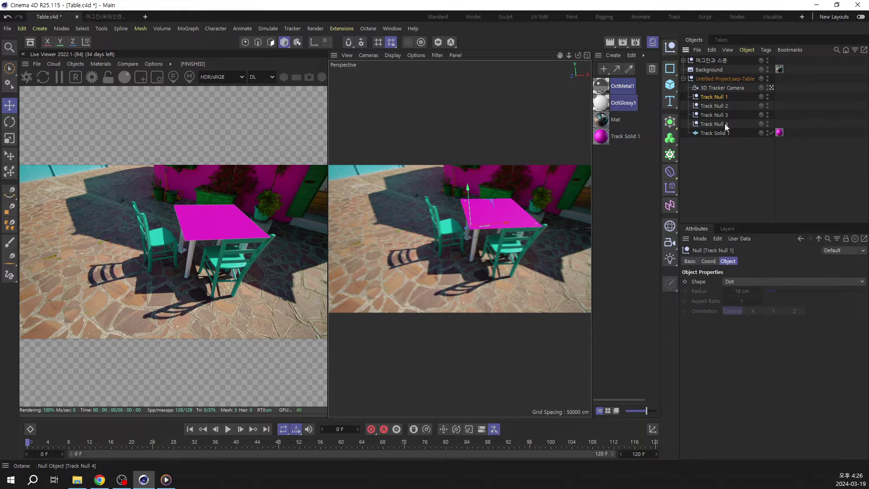
left_click(724, 124, "shift")
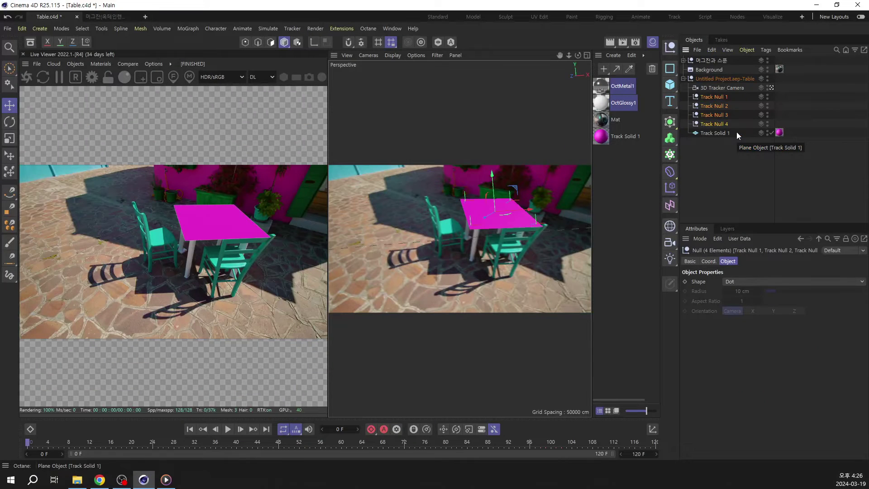
key("alt+g")
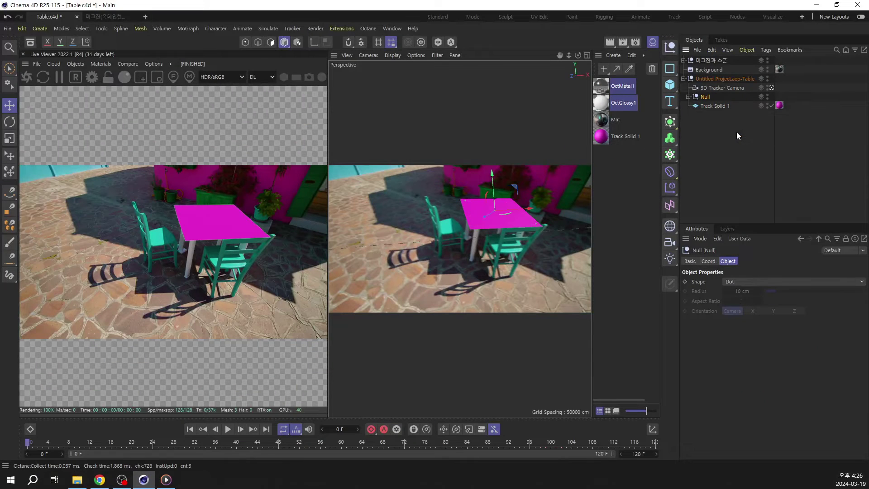
left_click(688, 97)
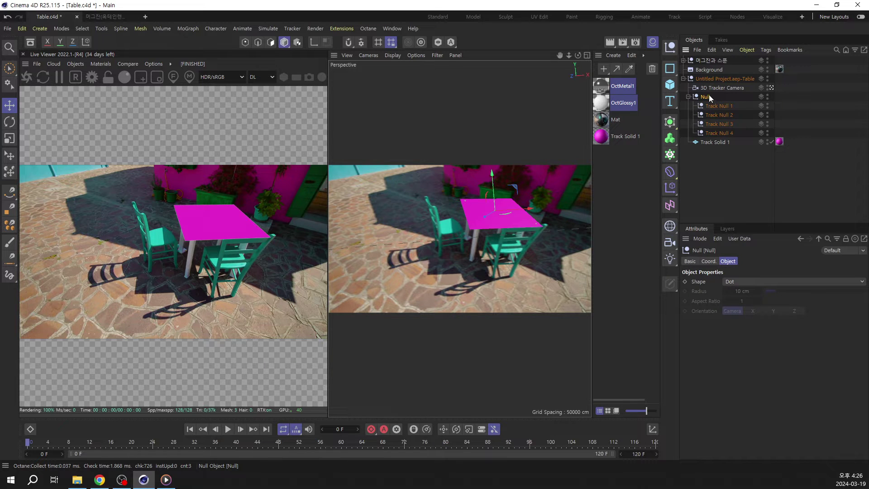
left_click(709, 261)
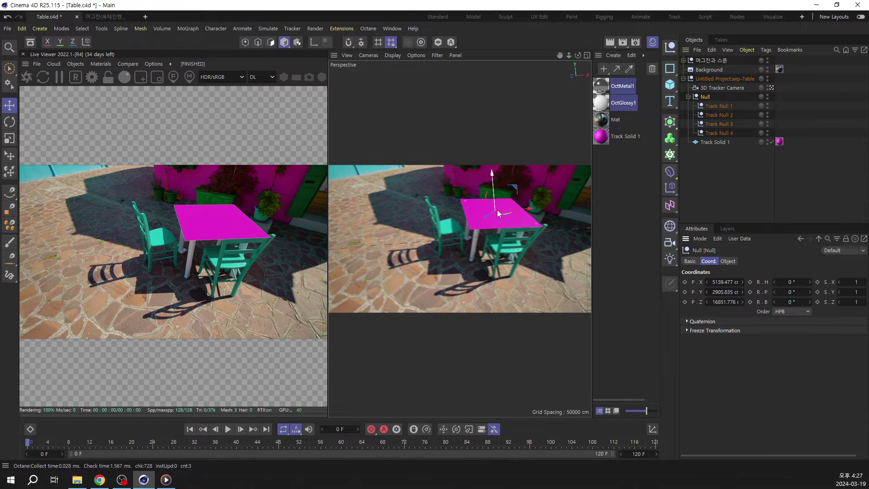
Rename the null holding the four track nulls as 테이블 위치 and save the Table.c4d project
double_click(740, 93)
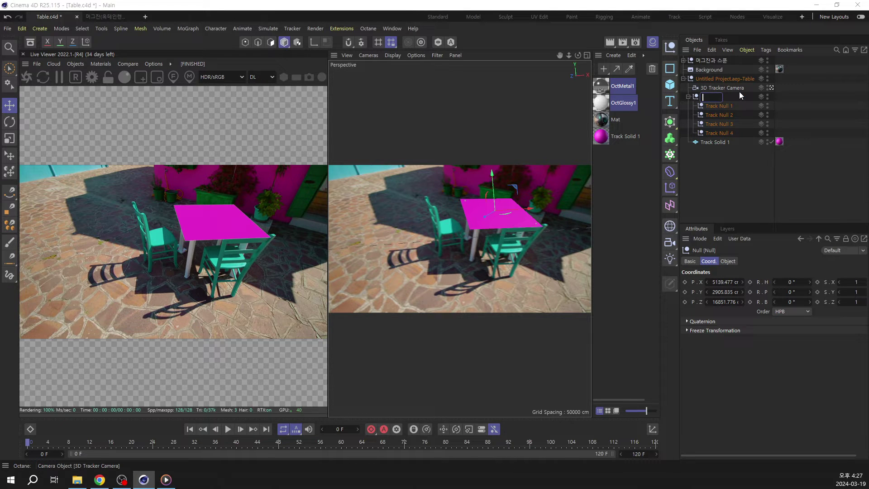
type("테이블")
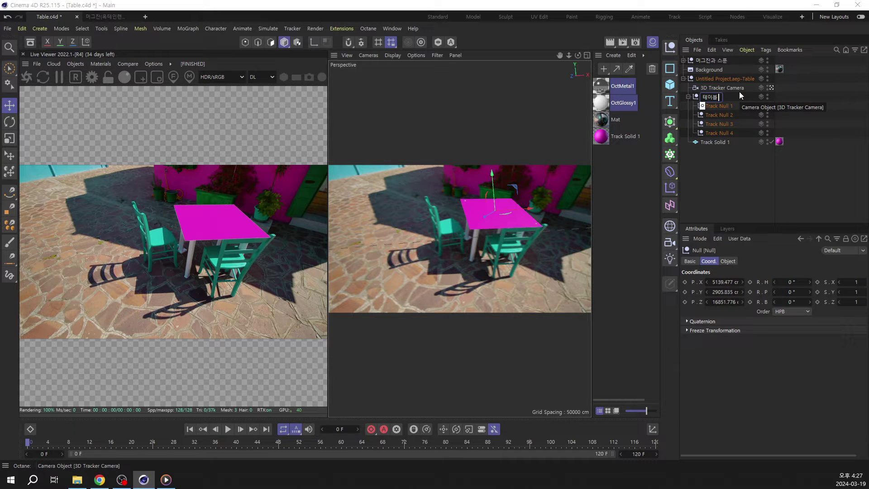
type(" 위치")
key("Return")
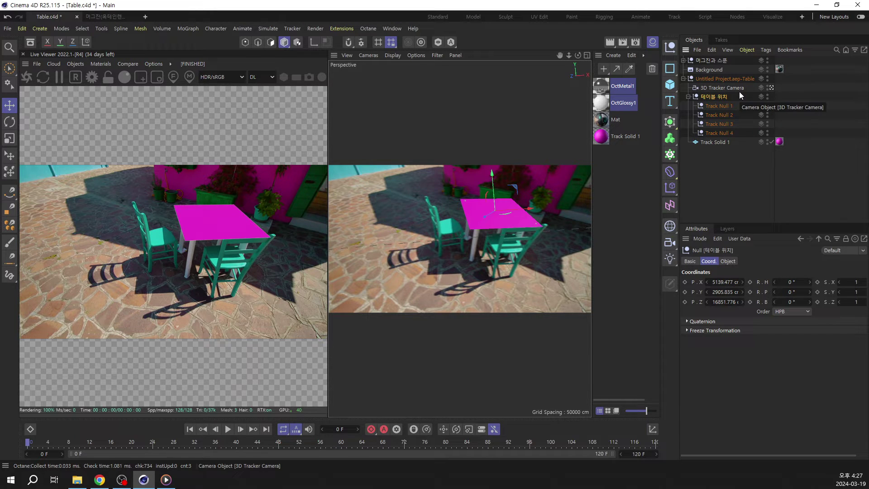
key("ctrl+s")
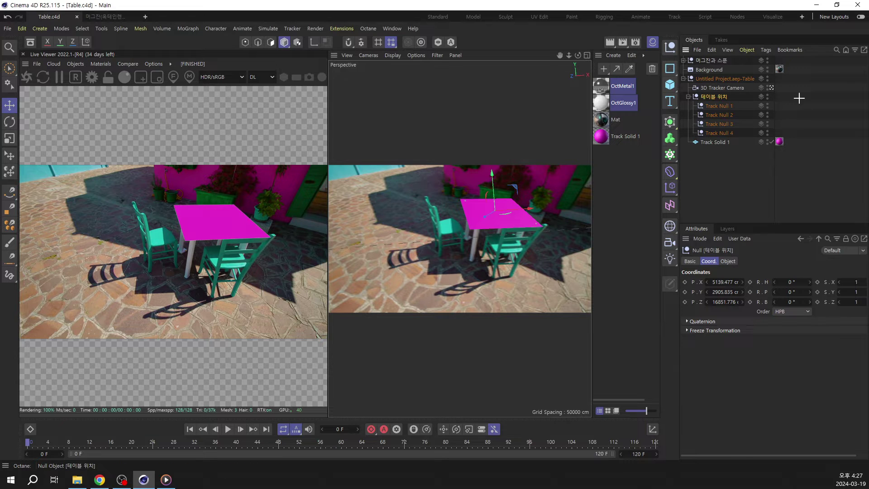
Nest the 머그잔과 스푼 group under the 테이블 위치 null
left_click(799, 98)
left_click(716, 60)
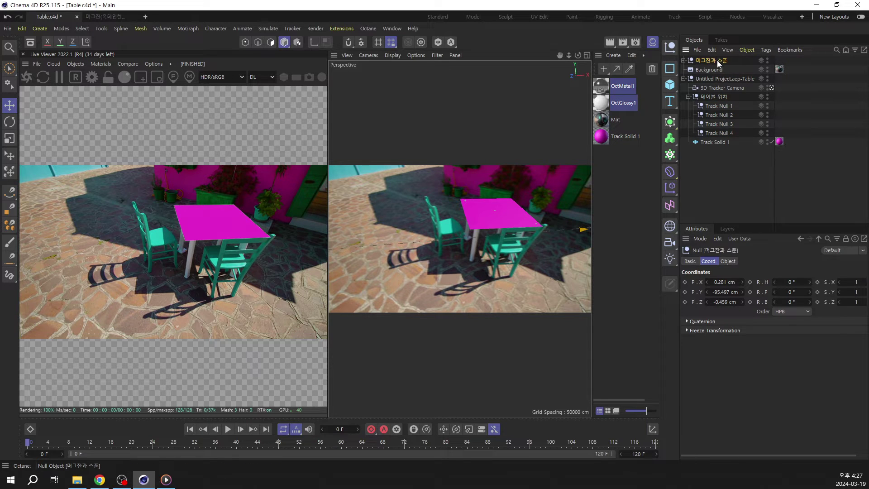
left_click_drag(717, 61, 710, 96)
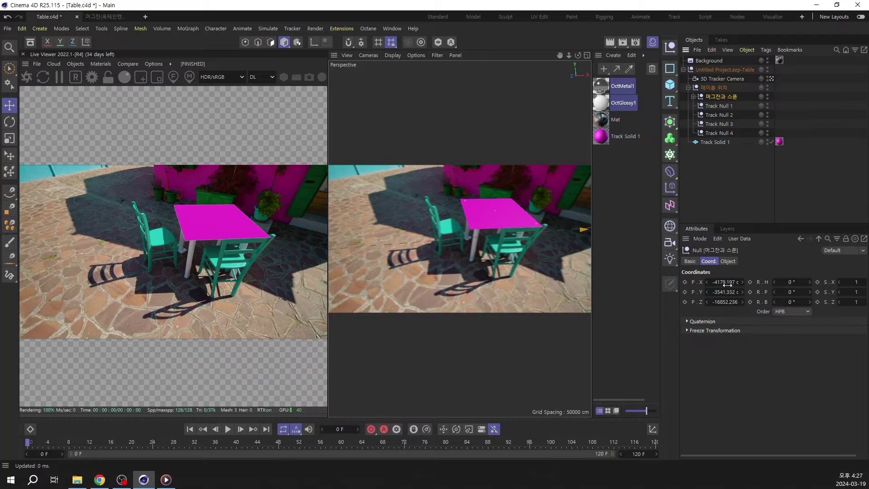
Set the 머그잔과 스푼 group's X, Y and Z position to 0 cm within the 테이블 위치 null
double_click(727, 283)
type("0")
double_click(725, 293)
type("0")
double_click(724, 303)
type("0")
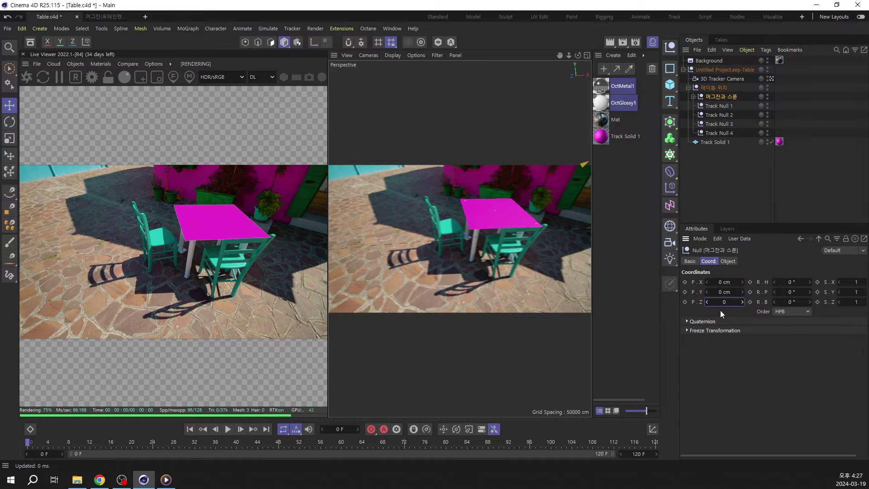
key("Return")
Examine the mug and spoon up close on the Track Solid 1 plane, and play the timeline briefly to restore the tracked view
right_click_drag(496, 214, 502, 175, "alt")
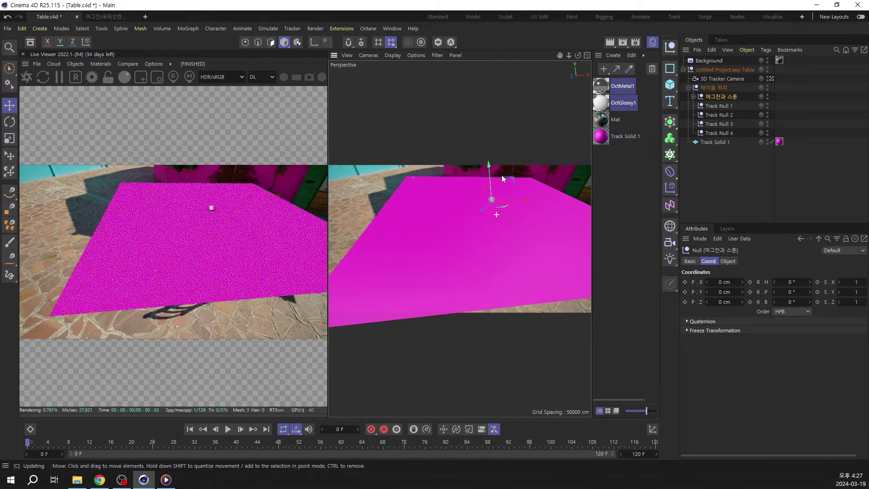
left_click_drag(502, 175, 538, 215, "alt")
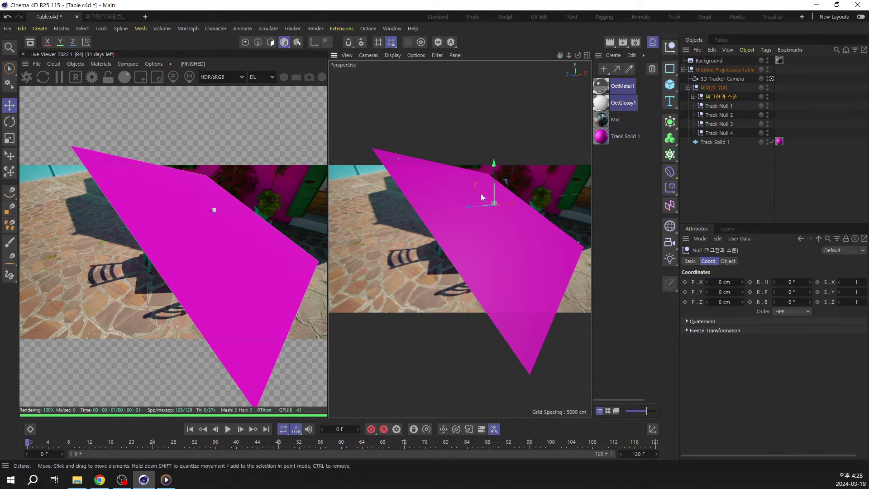
scroll(498, 204, "up", 3)
scroll(500, 189, "up", 5)
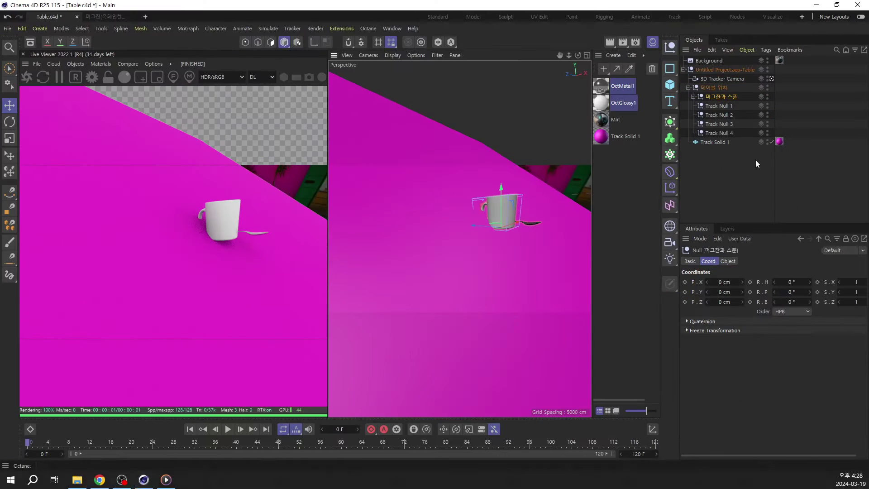
left_click(228, 429)
left_click(227, 429)
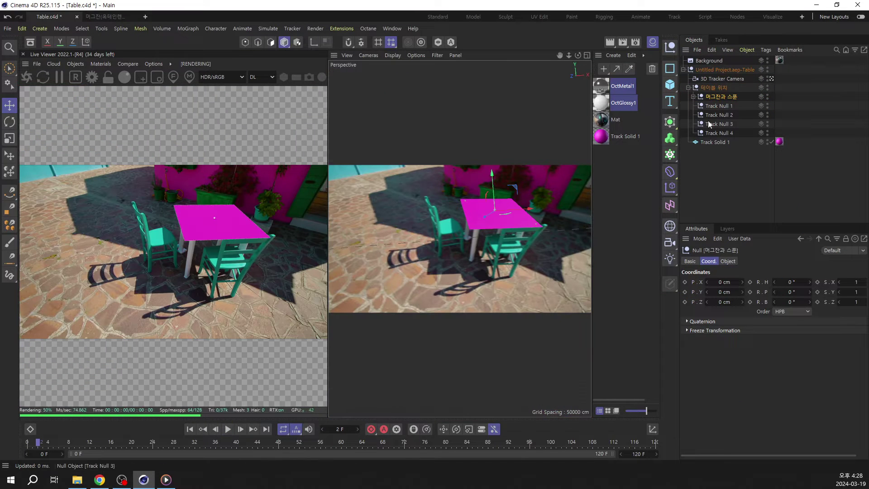
Leave the 3D Tracker Camera view and scale up the 머그잔과 스푼 group on the table plane
left_click(772, 78)
scroll(487, 205, "up", 10)
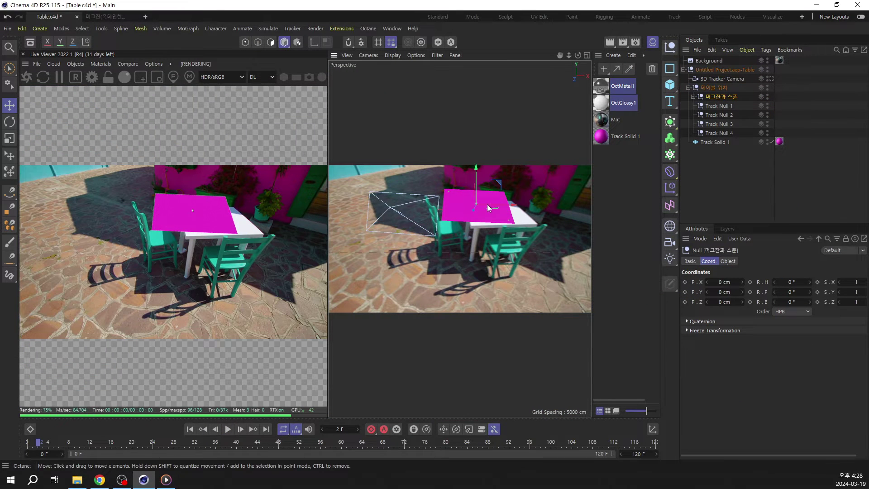
left_click_drag(477, 191, 538, 227, "alt")
key("t")
left_click_drag(471, 244, 376, 255, "alt")
Rotate the 머그잔과 스푼 group to match the tilt of the Track Solid 1 plane
key("r")
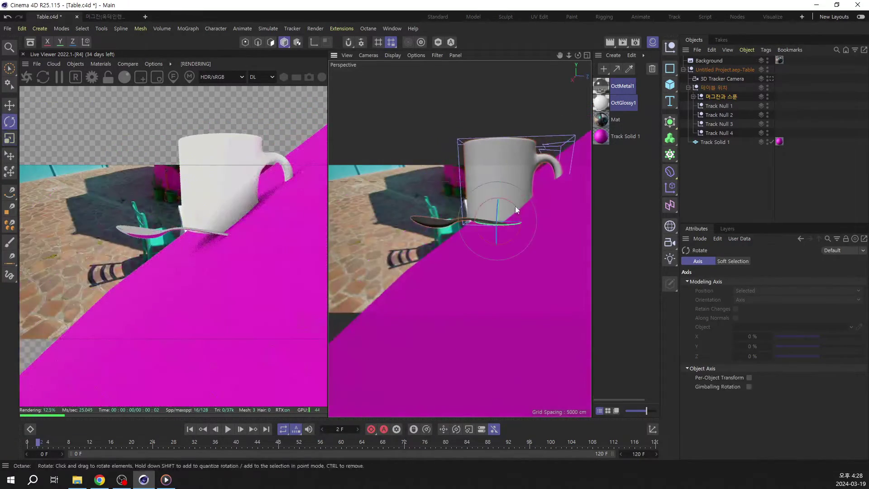
left_click_drag(514, 205, 499, 204)
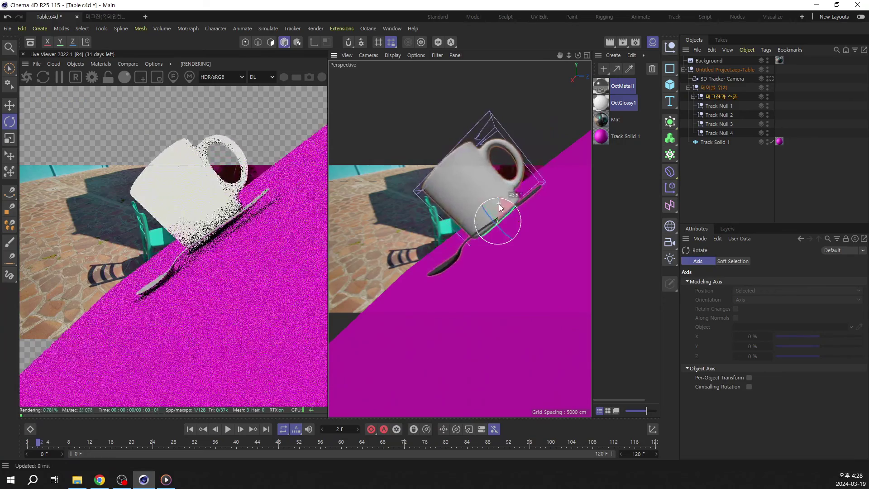
left_click_drag(487, 243, 547, 253, "alt")
scroll(466, 218, "up", 3)
left_click_drag(463, 221, 503, 215, "alt")
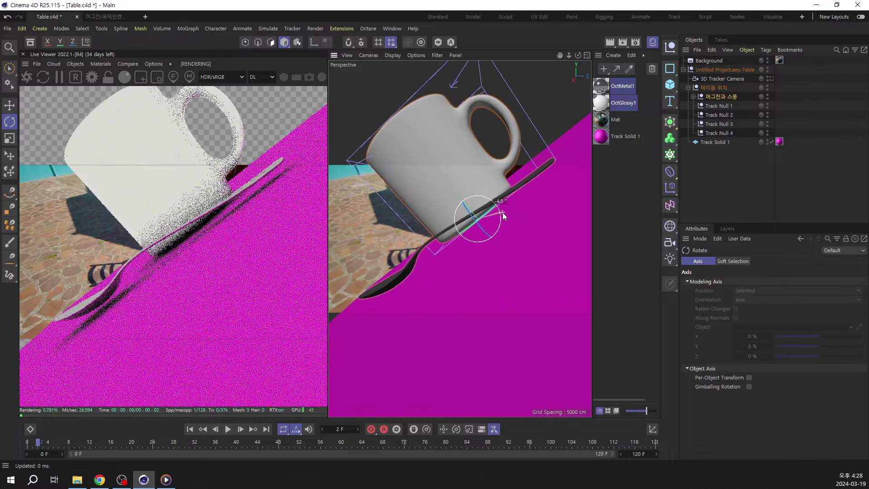
Move the 머그잔과 스푼 group along its own vertical axis so it rests on the Track Solid 1 surface
key("e")
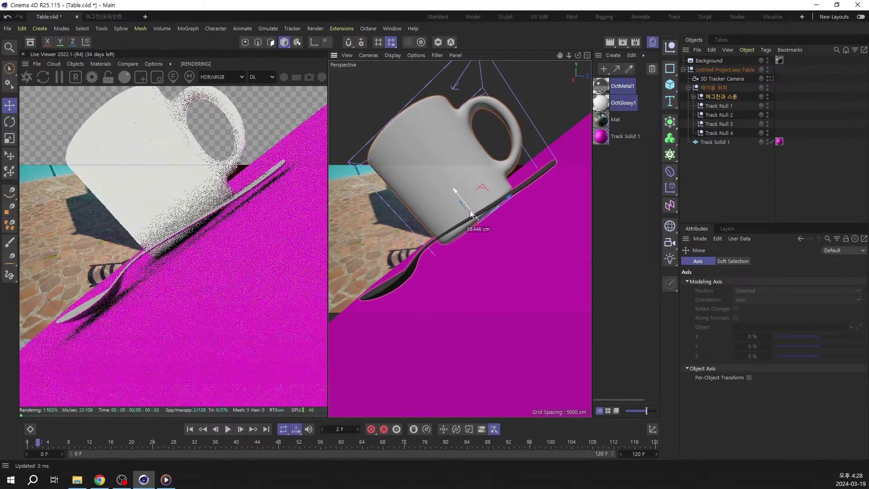
mouse_move(468, 223)
left_mouse_down("alt")
mouse_move(399, 217)
mouse_move(470, 227)
mouse_move(400, 218)
mouse_move(416, 228)
mouse_move(511, 228)
mouse_move(481, 230)
mouse_move(464, 218)
mouse_move(476, 235)
mouse_move(518, 240)
mouse_move(422, 232)
mouse_move(485, 204)
mouse_move(473, 219)
left_mouse_up("alt")
key("r")
key("e")
left_click_drag(409, 218, 457, 224, "alt")
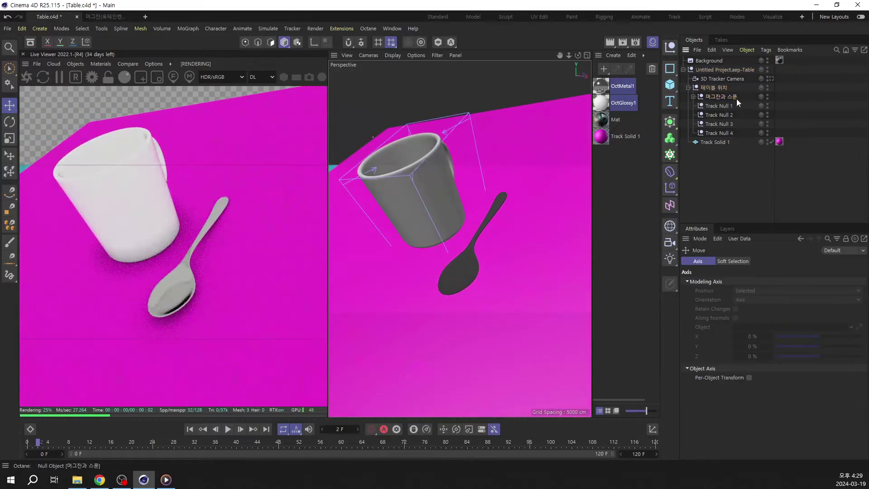
Try to reposition the 스푼 object of the group against the table plane, and undo the moves
left_click(692, 97)
left_click(715, 105)
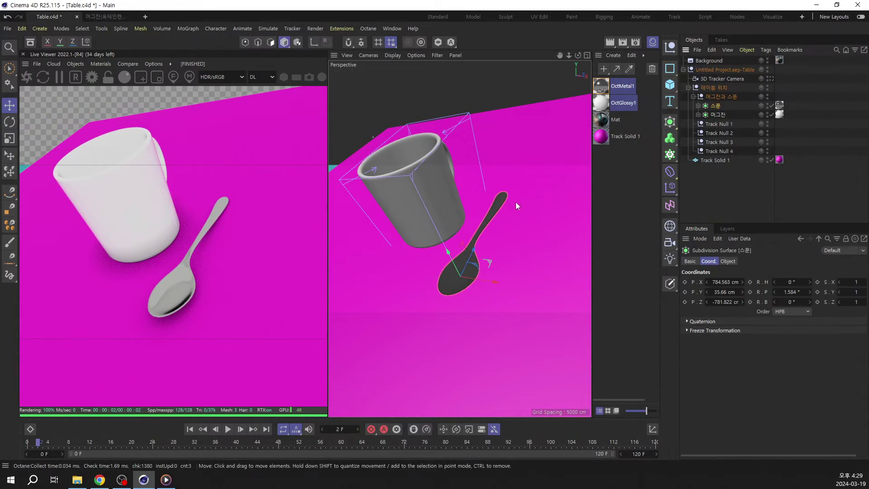
left_click_drag(517, 206, 446, 239, "alt")
key("ctrl+shift+z")
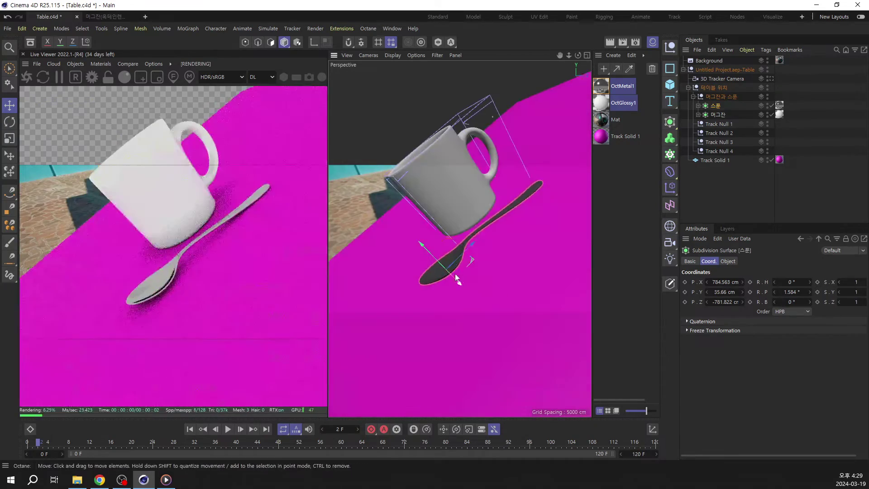
left_click_drag(457, 279, 478, 303)
key("ctrl+z")
left_click_drag(471, 261, 488, 224)
key("ctrl+z")
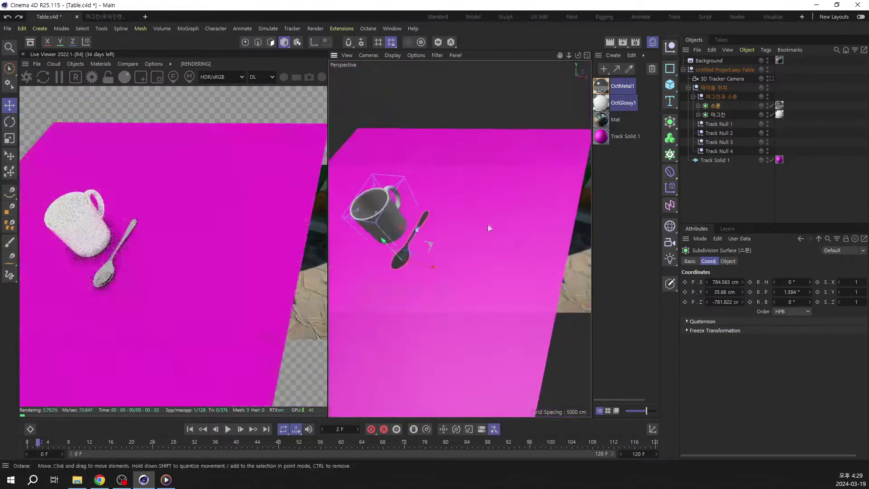
Scale up the 머그잔과 스푼 group as seen through the 3D Tracker Camera, and save the project
left_click(770, 79)
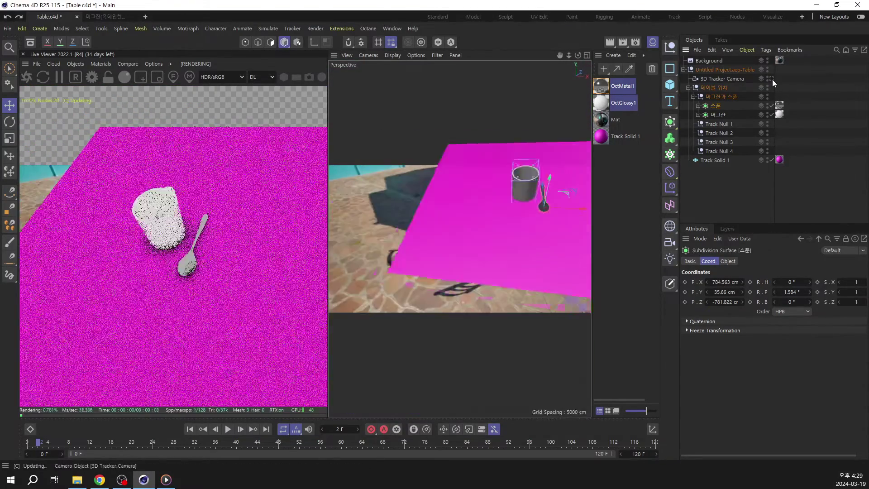
left_click(827, 153)
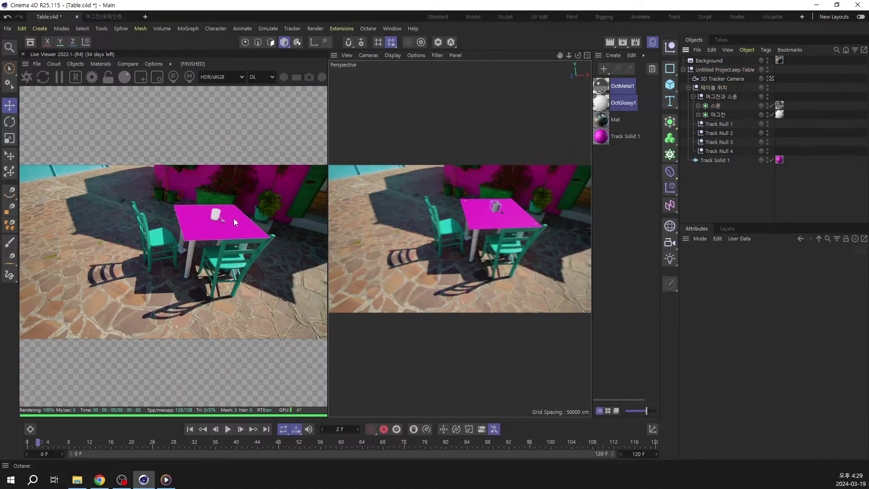
left_click(723, 96)
key("t")
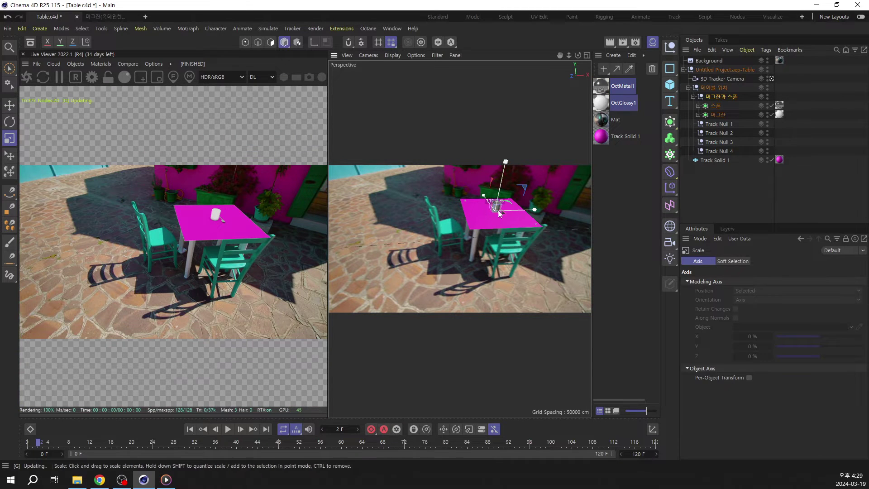
left_click_drag(578, 202, 588, 202)
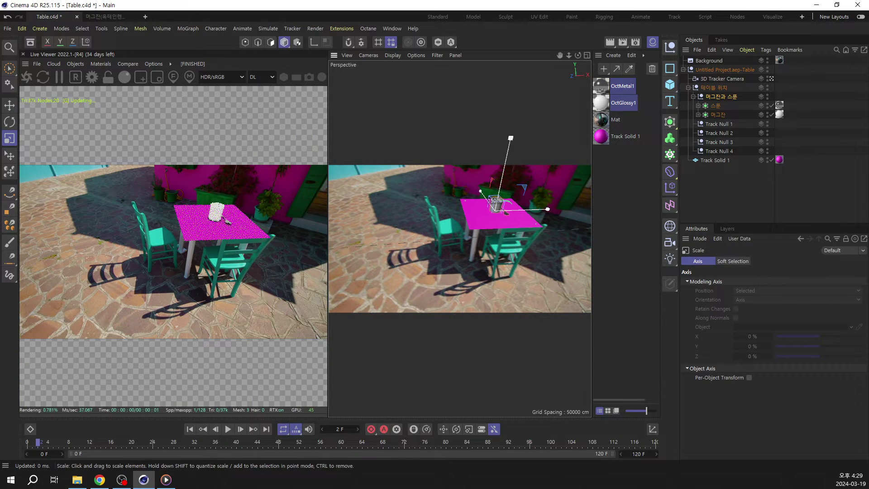
key("e")
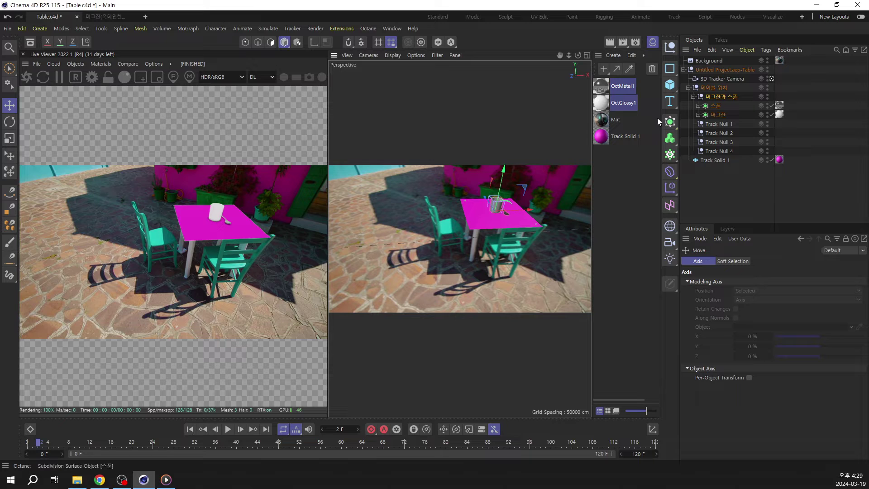
left_click(827, 100)
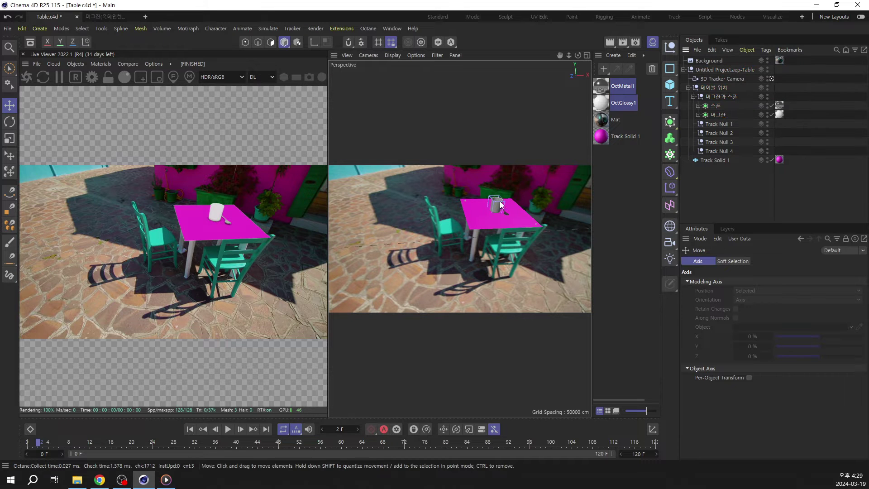
key("ctrl+s")
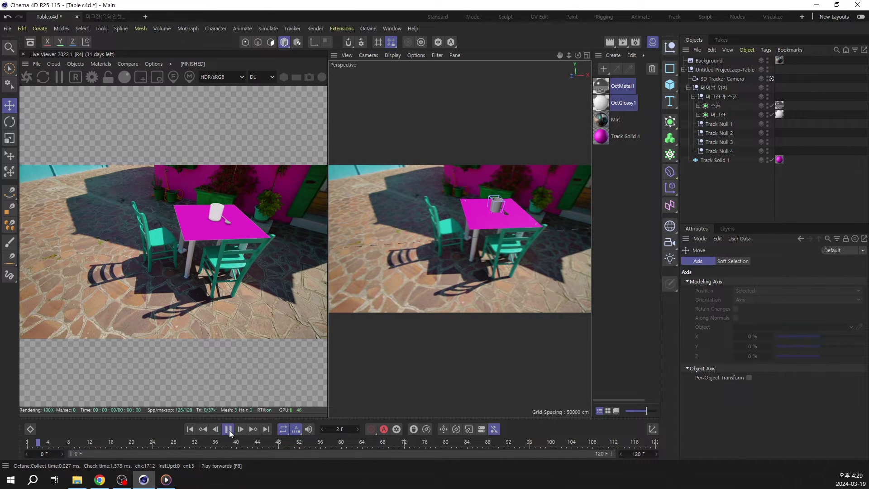
Check the material tags on 스푼 and 머그잔, and collapse the Untitled Project.aep-Table hierarchy
left_click(779, 115)
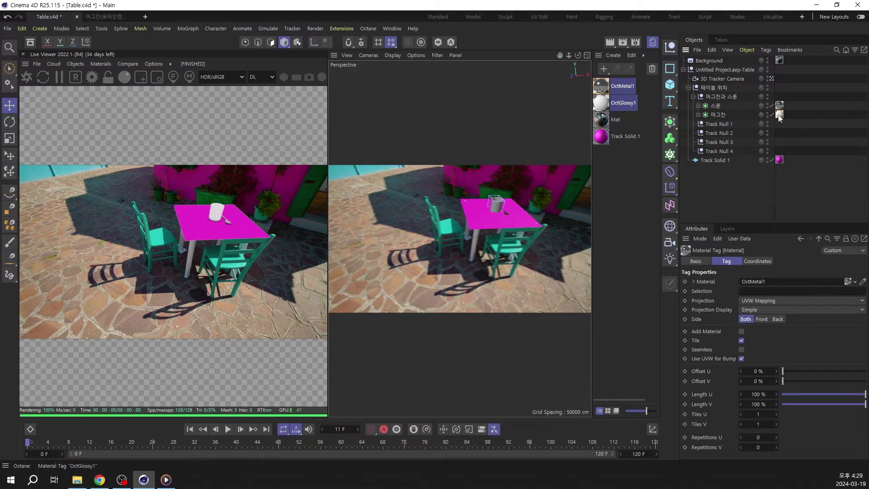
left_click(802, 131)
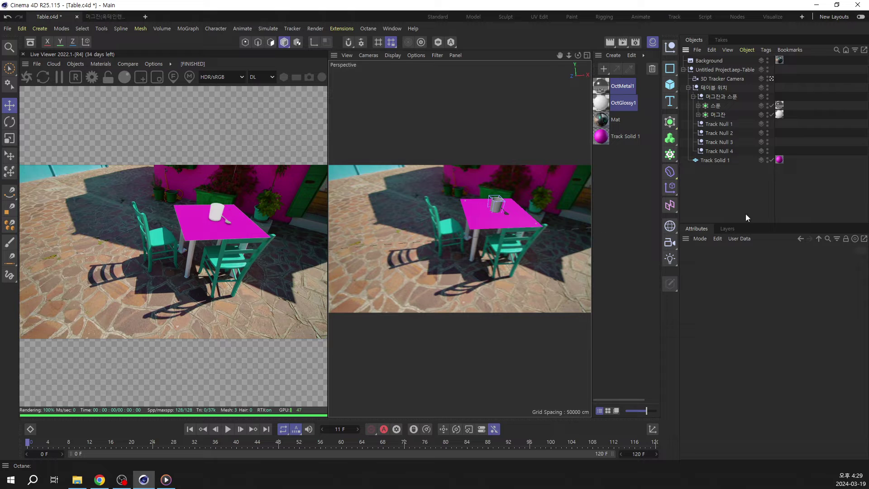
left_click(683, 69)
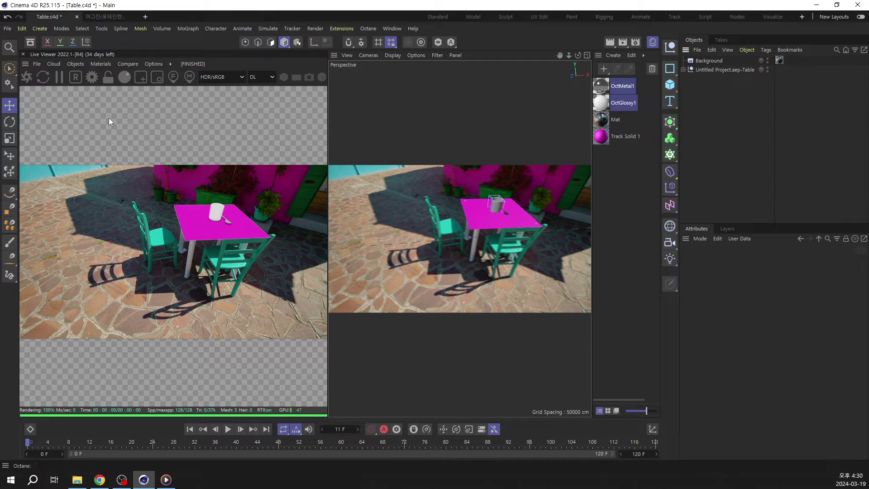
Add an Octane Daylight to the scene and nest it under the 테이블 위치 null
left_click(78, 65)
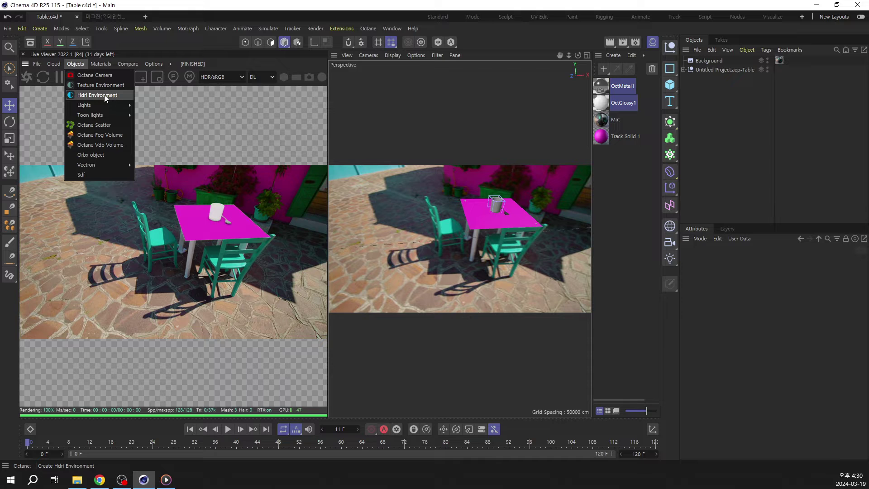
mouse_move(118, 105)
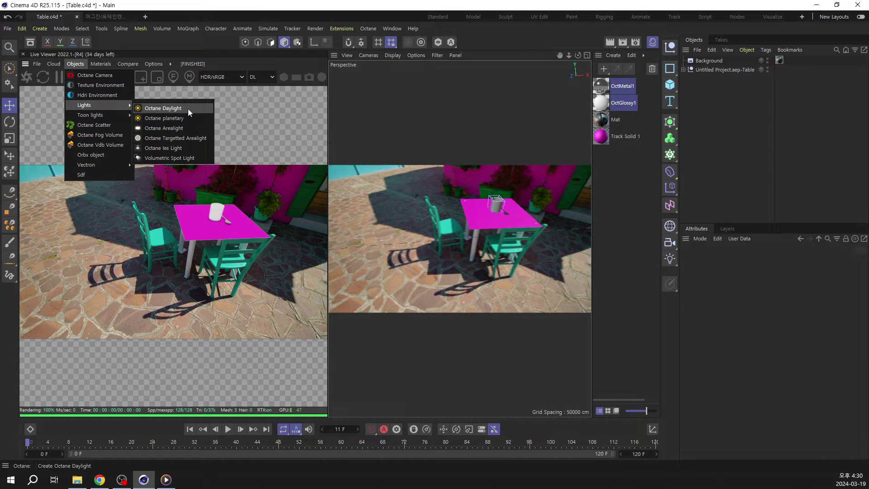
left_click(188, 108)
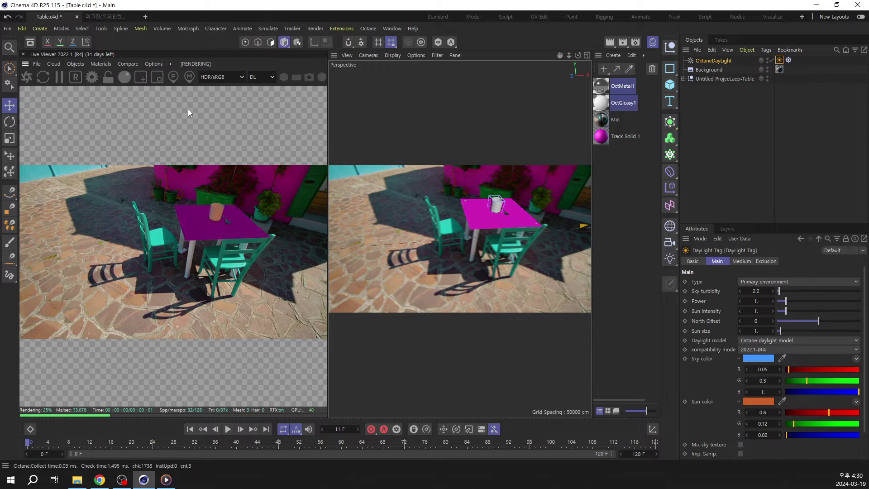
left_click(728, 60)
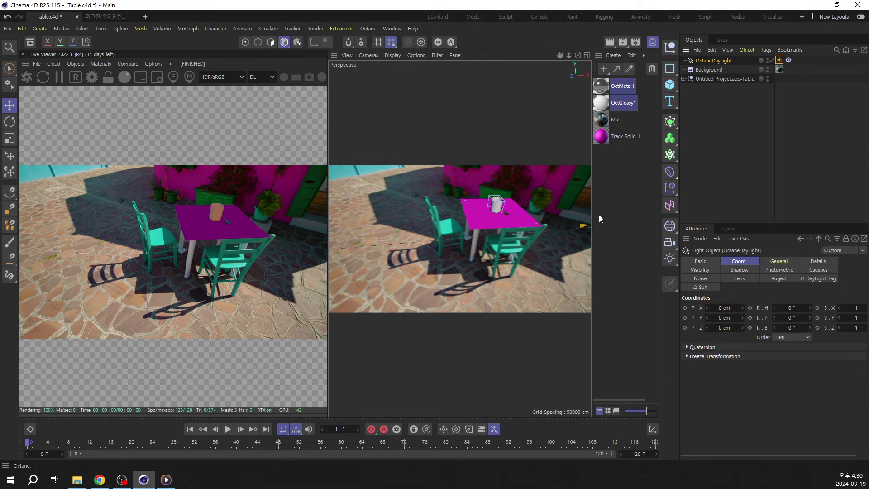
left_click(684, 78)
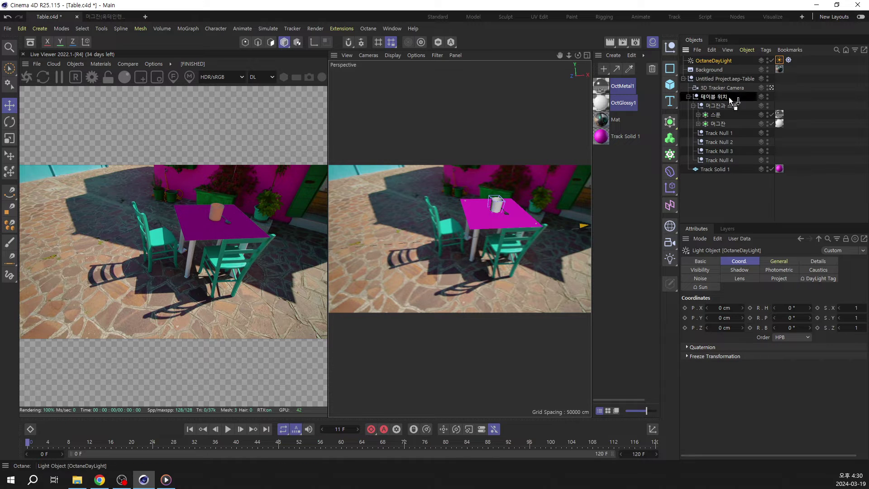
left_click_drag(728, 96, 725, 98)
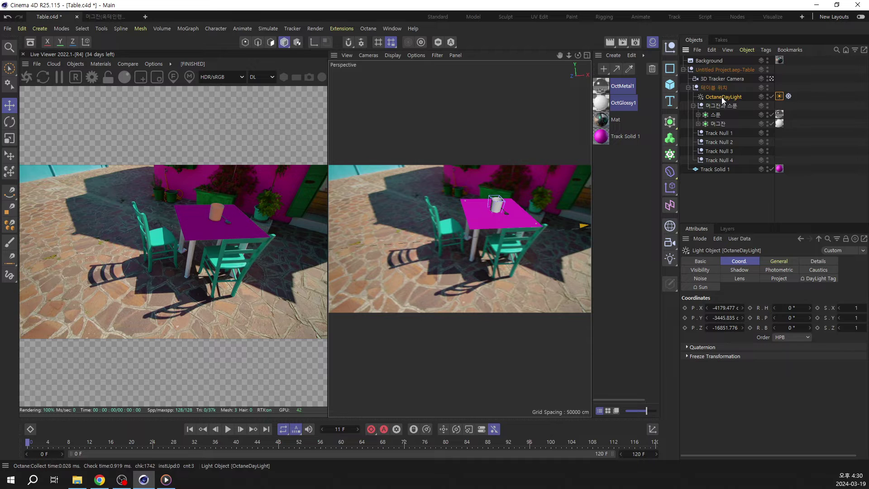
Set OctaneDayLight's X, Y and Z position to 0 cm within 테이블 위치, and move it back out above Background in the hierarchy
left_click(727, 308)
type("0")
left_click(725, 318)
type("0")
left_click(724, 328)
type("0")
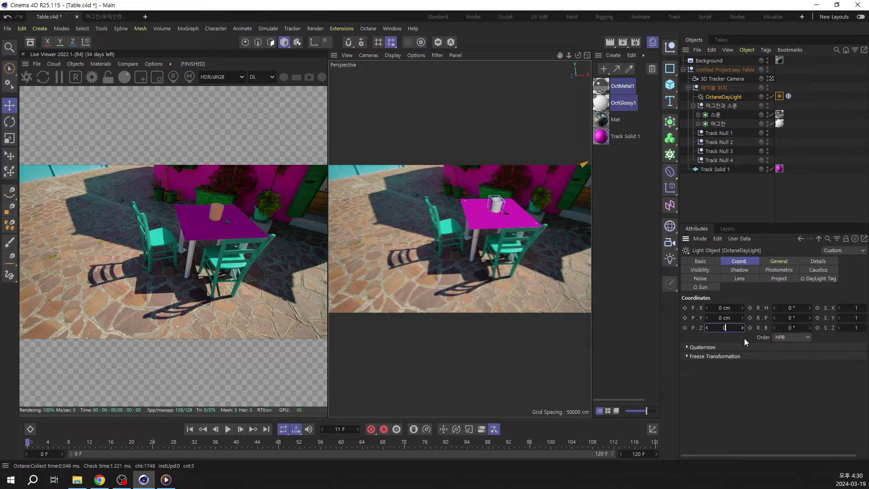
key("Return")
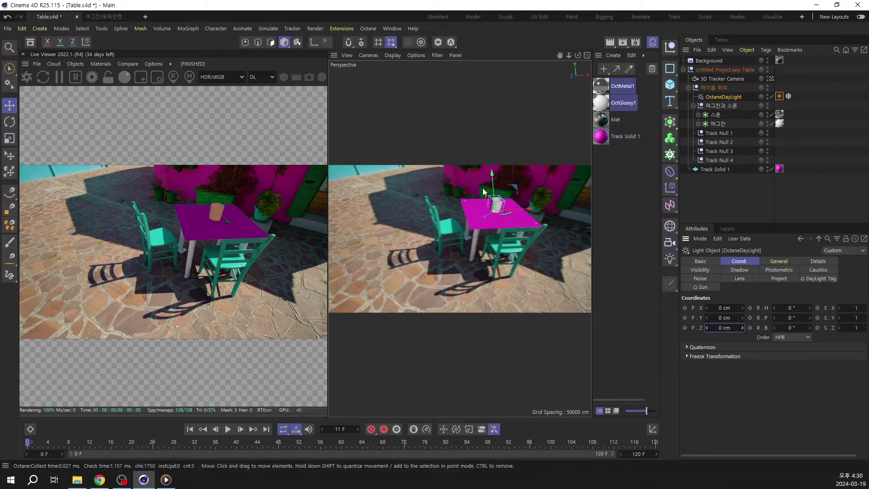
left_click_drag(724, 97, 709, 57)
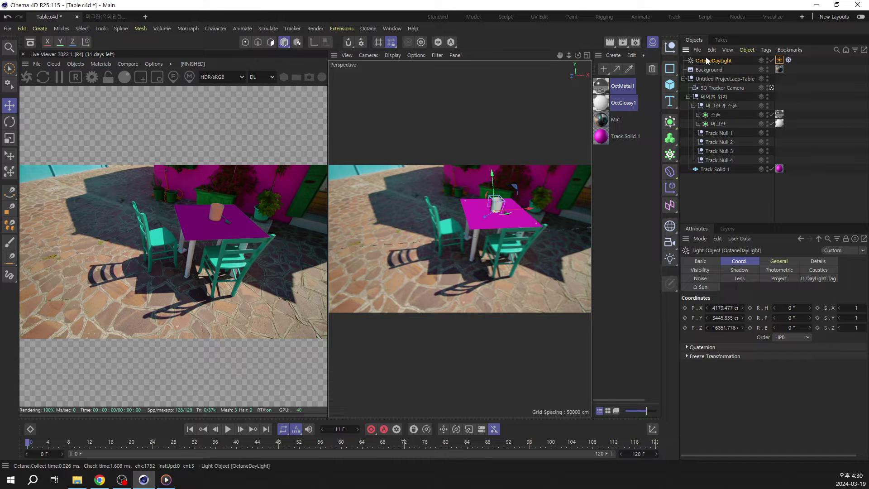
Rotate OctaneDayLight until the mug's shadow follows the direction of the chair shadows in the footage, and save the project
key("r")
left_click_drag(497, 214, 514, 200)
key("ctrl+z")
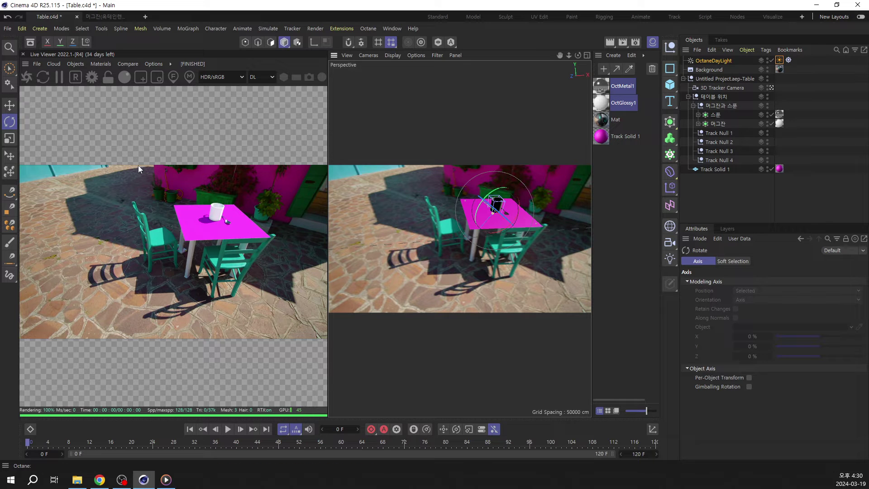
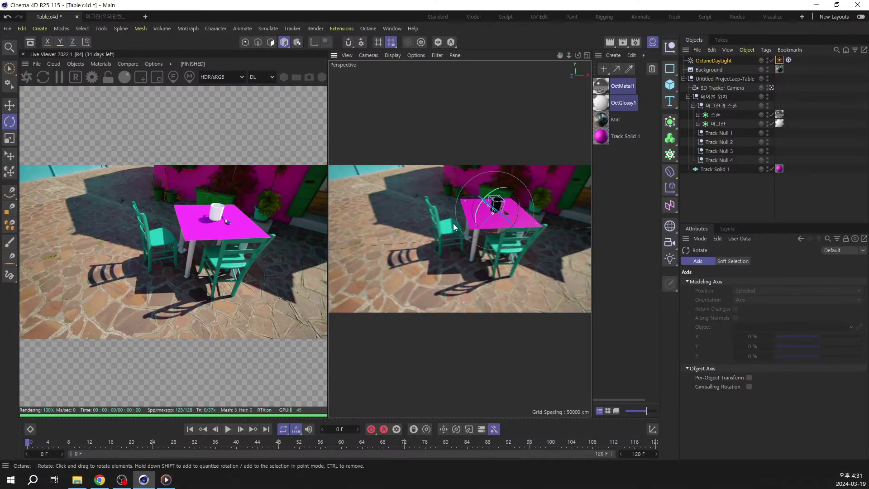
left_click_drag(492, 198, 495, 192)
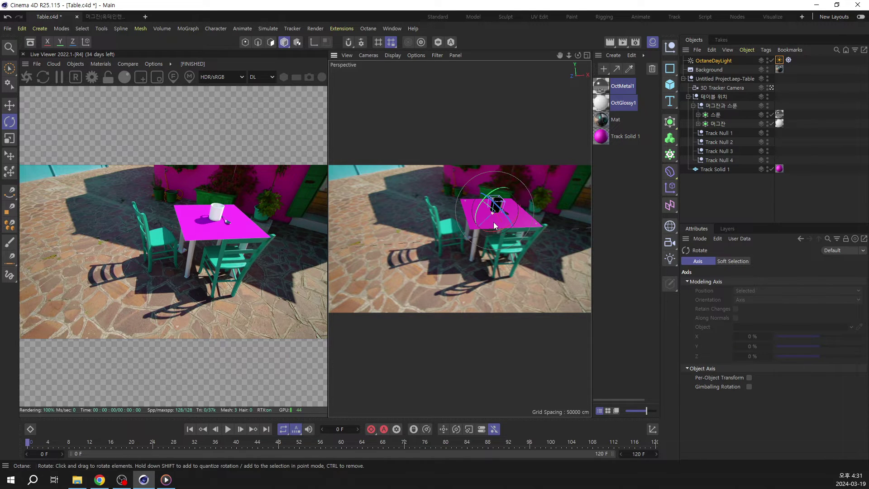
key("ctrl+s")
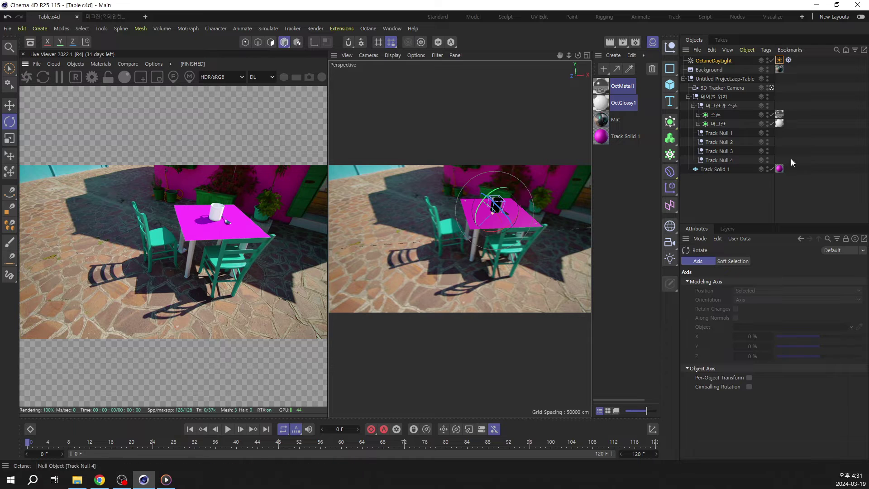
left_click(804, 145)
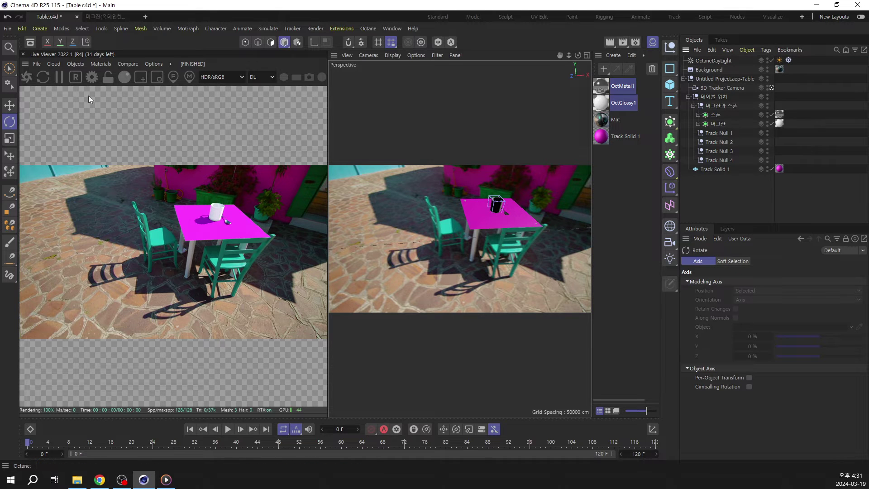
Change the Octane render kernel to Path tracing, comparing it with Direct lighting
left_click(95, 80)
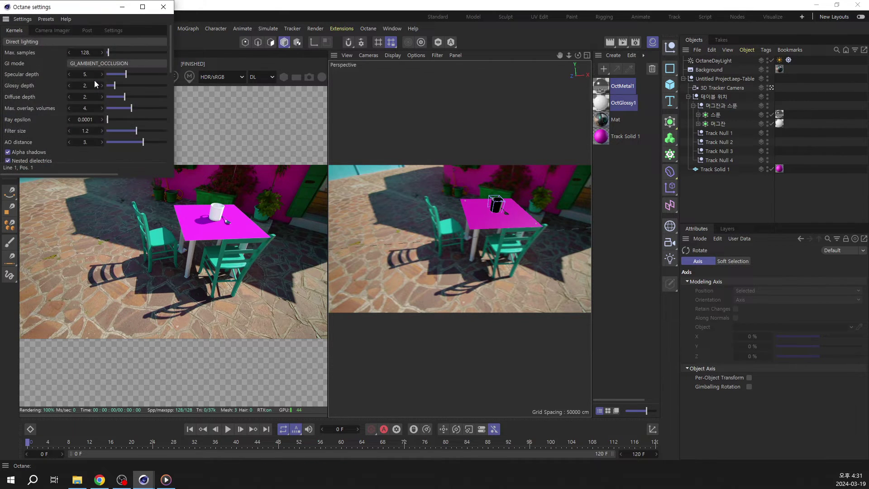
left_click_drag(86, 9, 350, 73)
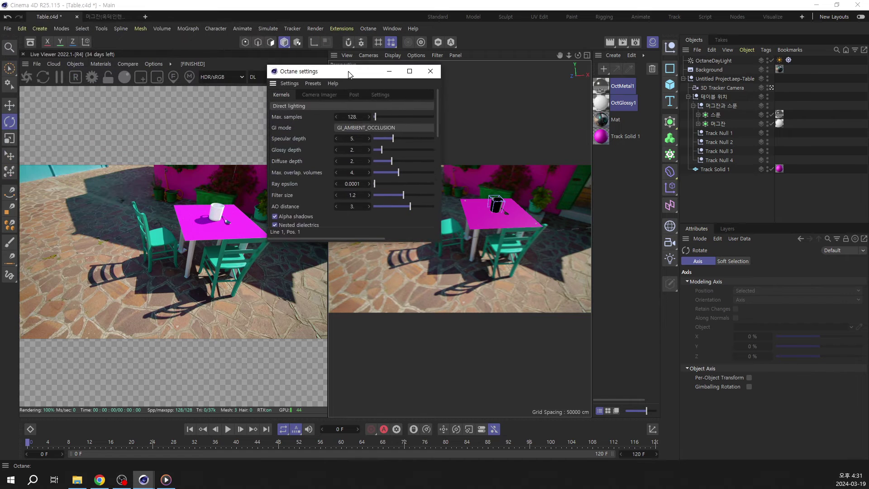
left_click(314, 106)
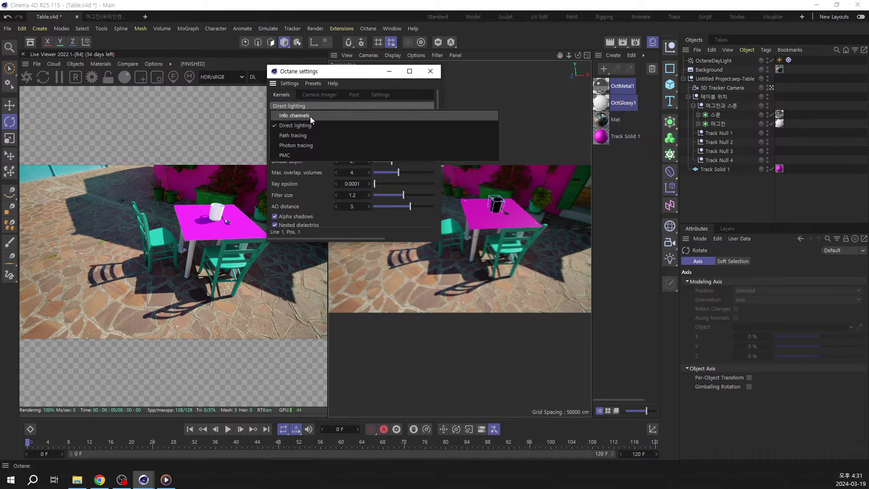
left_click(304, 134)
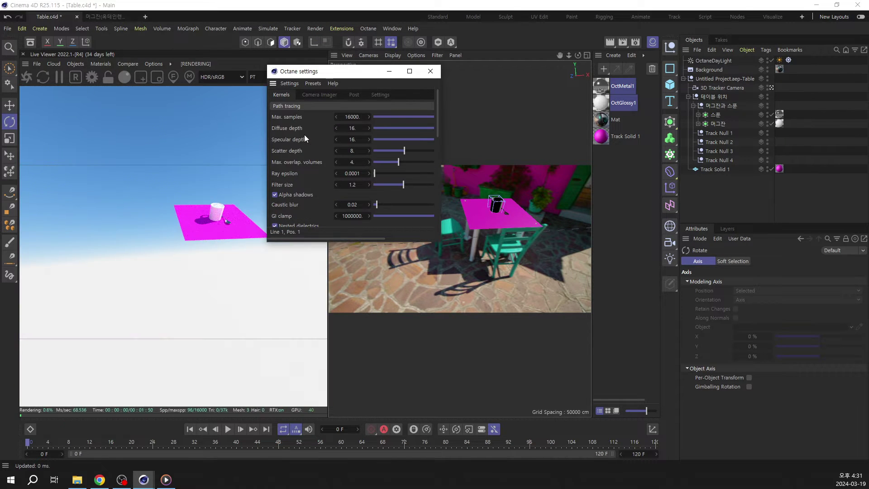
left_click(289, 107)
left_click(294, 126)
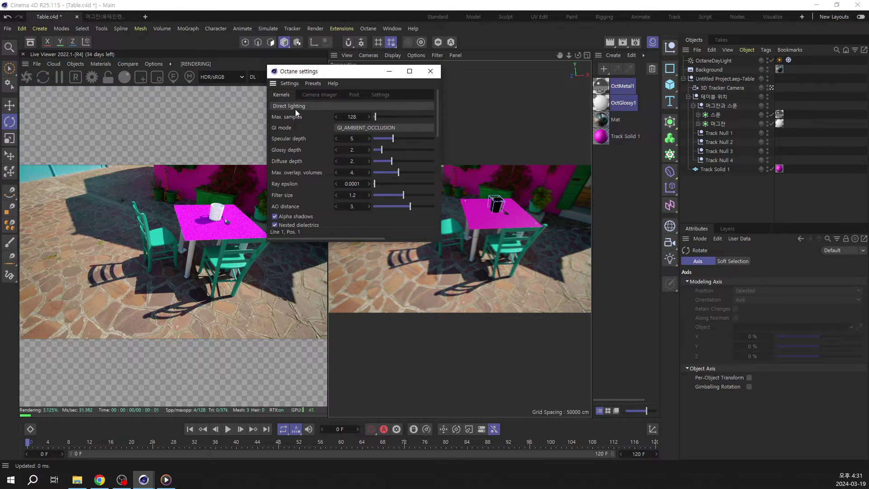
left_click(295, 106)
left_click(295, 135)
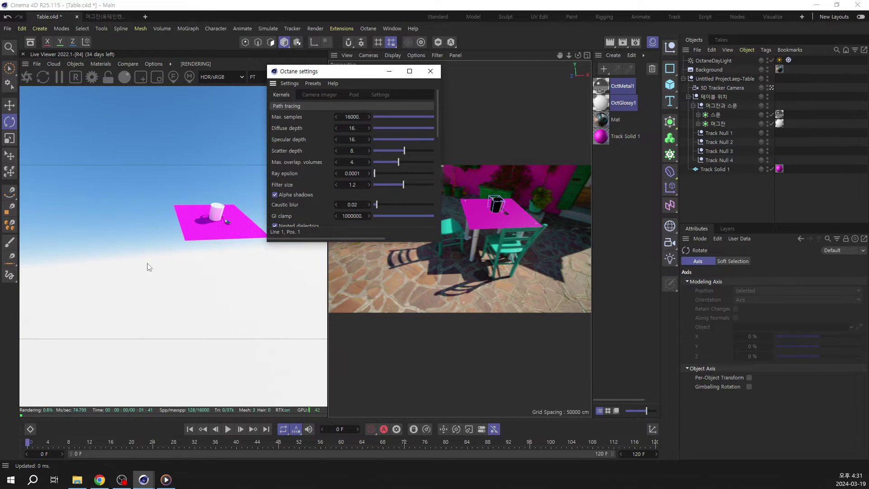
Enable Alpha channel for the Path tracing kernel
left_click_drag(438, 126, 441, 162)
left_click(301, 148)
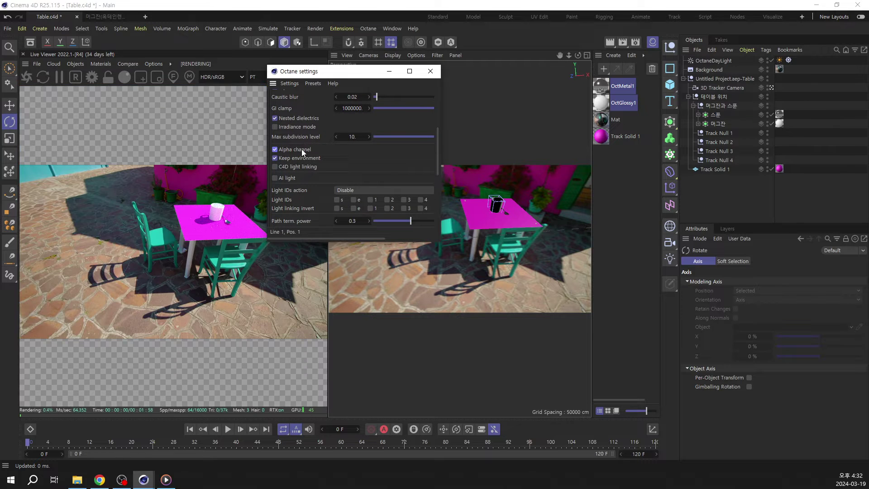
left_click(296, 150)
left_click(296, 150)
left_click_drag(439, 157, 438, 106)
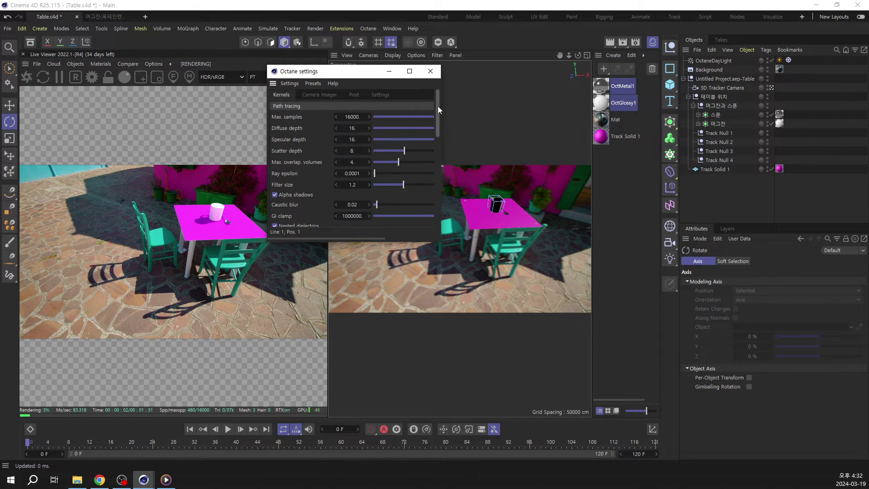
Set the Path tracing kernel's Max samples to 256 and GI clamp to 1
left_click(364, 118)
type("256")
key("Return")
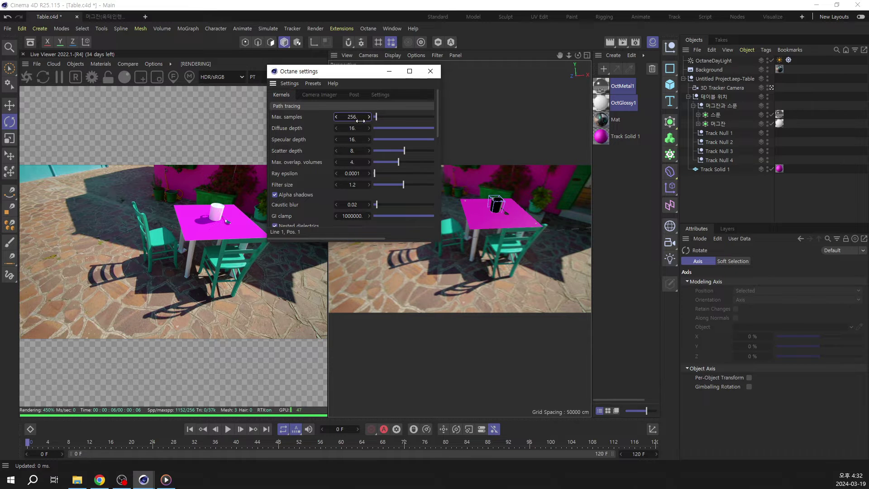
left_click(361, 216)
key("Return")
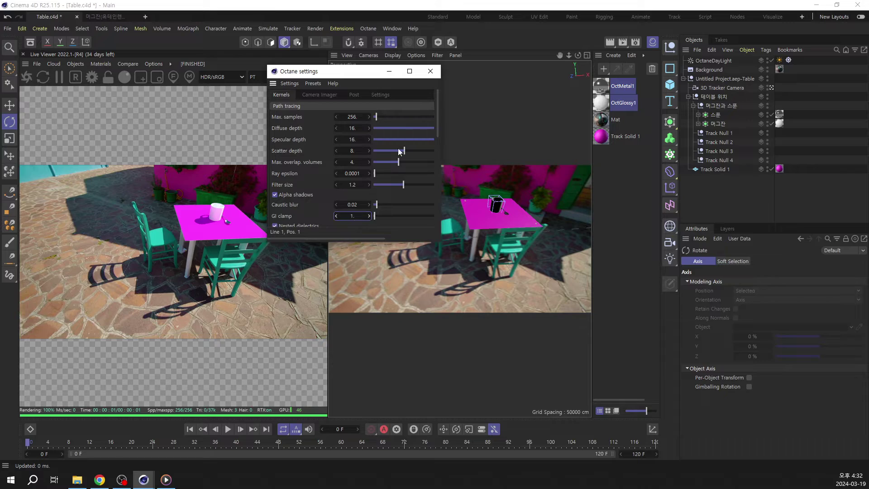
left_click(431, 71)
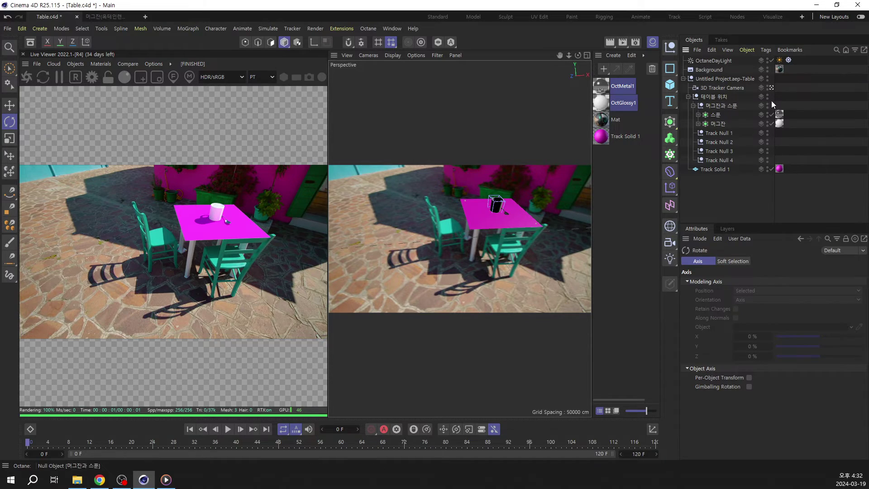
Set the Octane Camera Imager's Highlight compression to 1 to tame the overexposed mug, and save the project
key("o")
left_click_drag(439, 229, 414, 217)
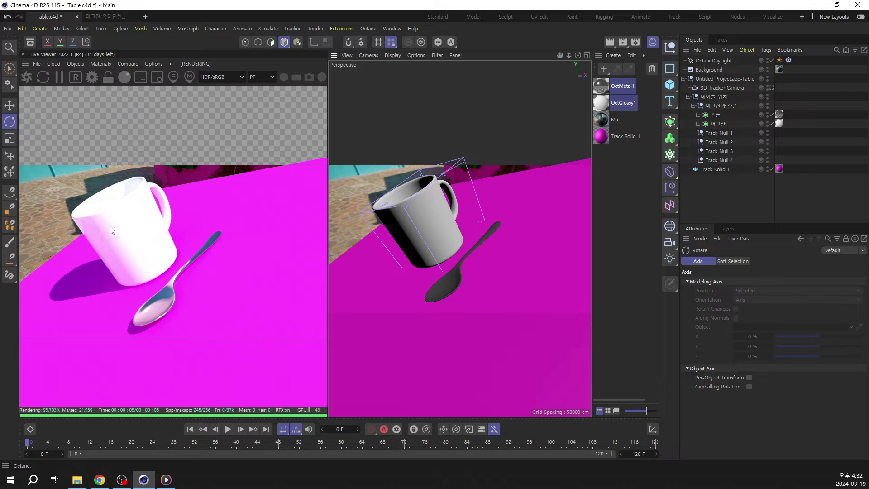
left_click(92, 77)
left_click_drag(75, 13, 270, 51)
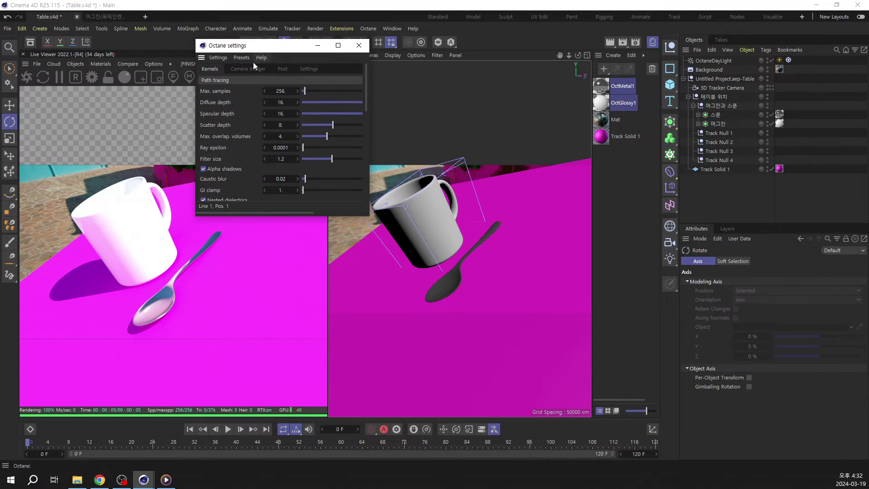
left_click(244, 71)
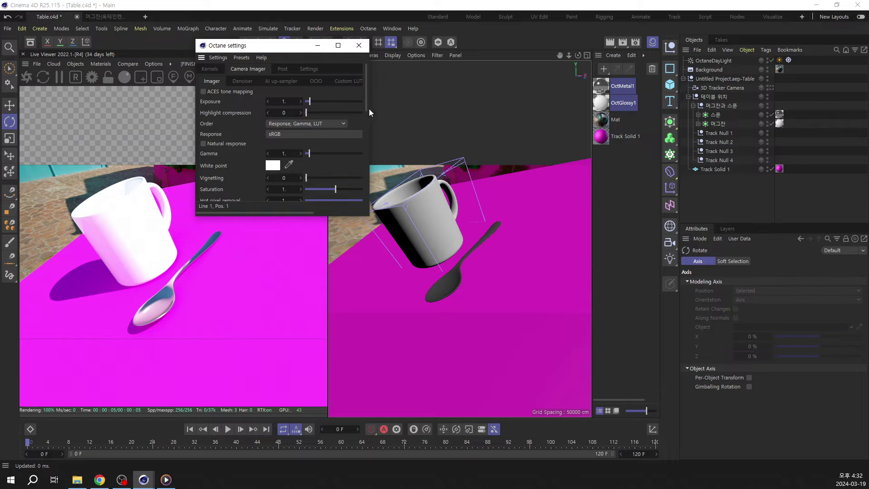
left_click_drag(369, 109, 454, 109)
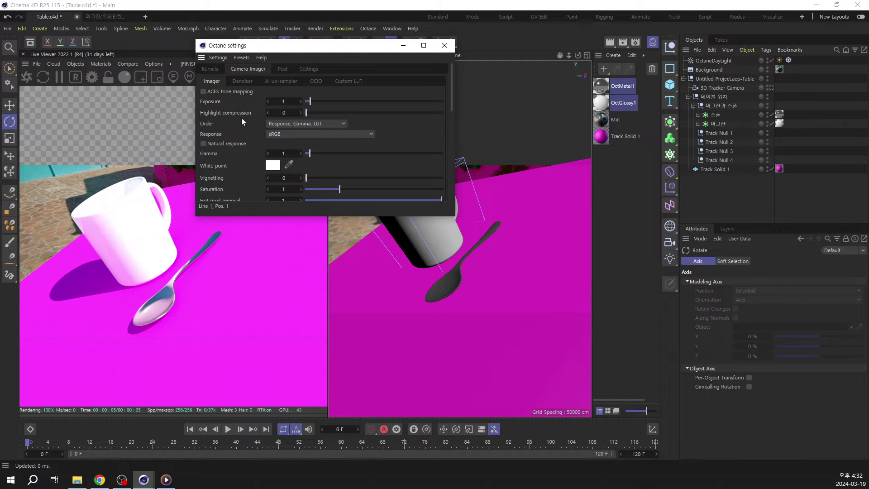
left_click_drag(310, 116, 452, 113)
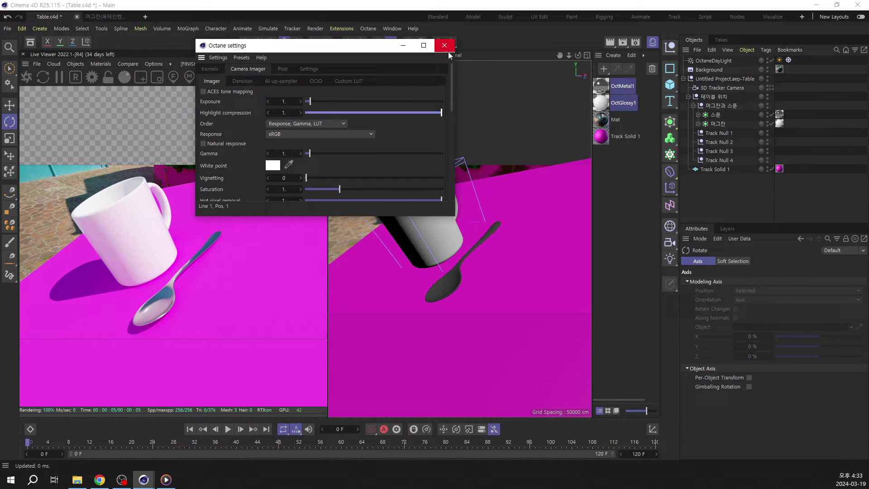
left_click(497, 26)
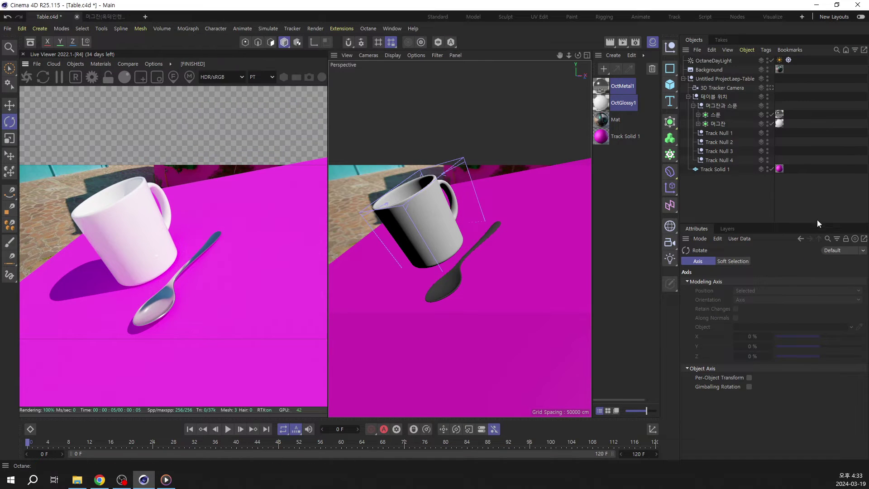
key("ctrl+s")
Through the 3D Tracker Camera, rotate 머그잔 about 42° in heading so its handle shows, and save the project
left_click(771, 88)
left_click(771, 88)
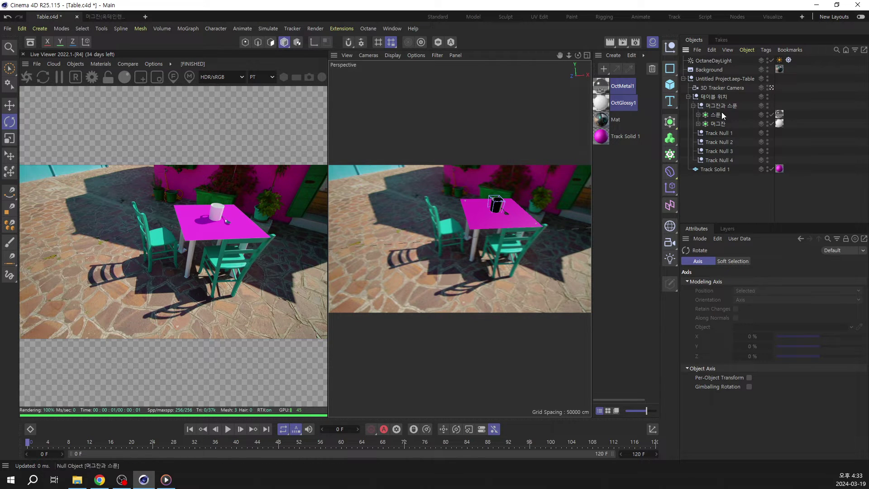
left_click(718, 123)
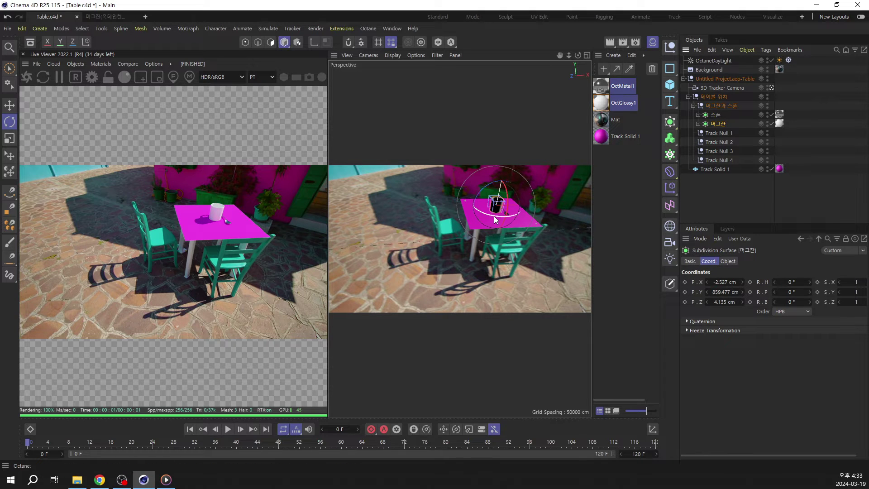
left_click_drag(494, 216, 515, 214)
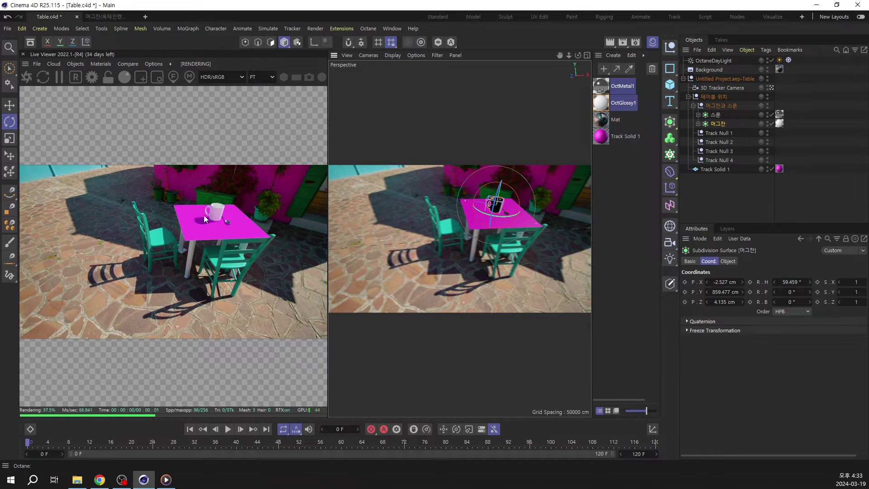
key("ctrl+z")
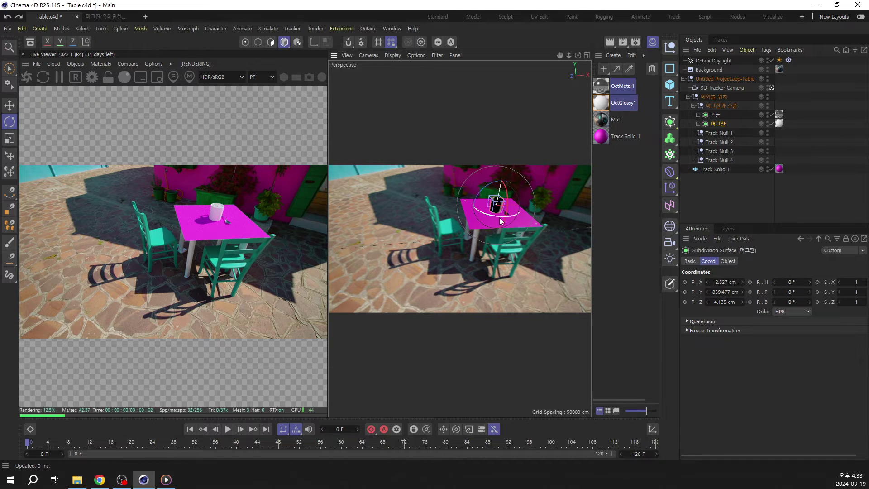
left_click_drag(499, 217, 518, 216)
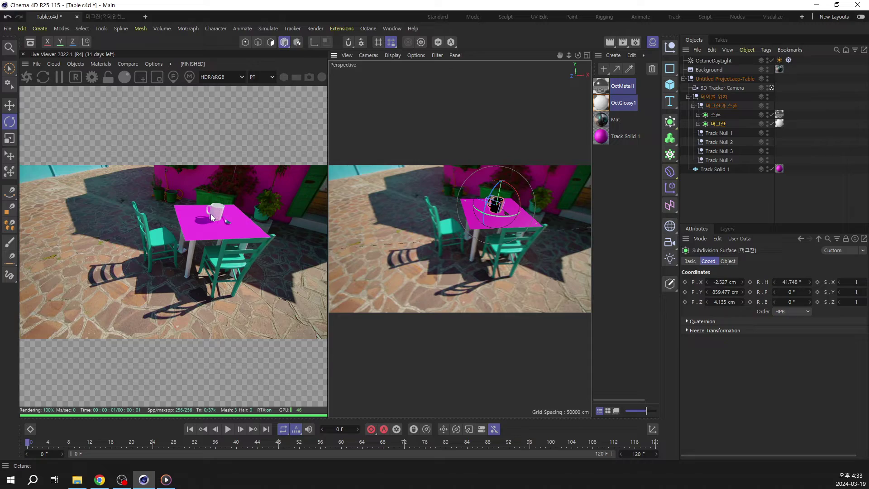
key("ctrl+s")
Leave the 3D Tracker Camera to examine the mug up close, saving the project and checking the mug's material tag
left_click(772, 88)
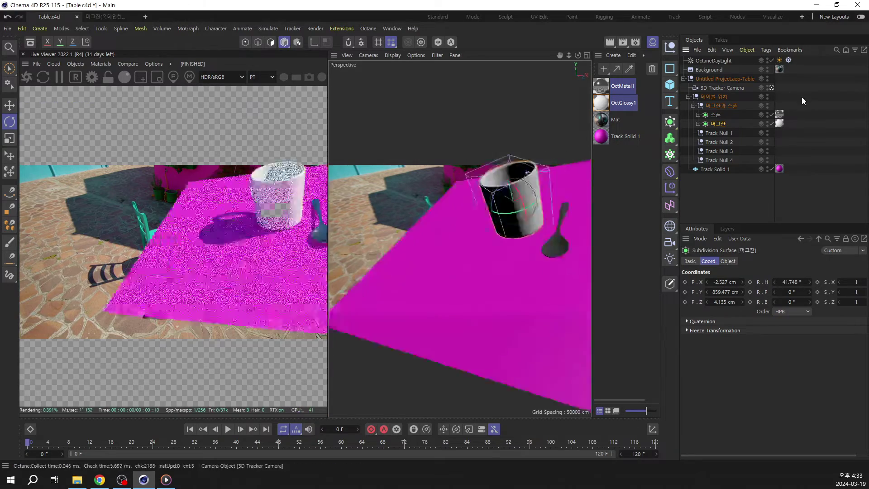
left_click(802, 97)
left_click_drag(402, 234, 483, 251, "alt")
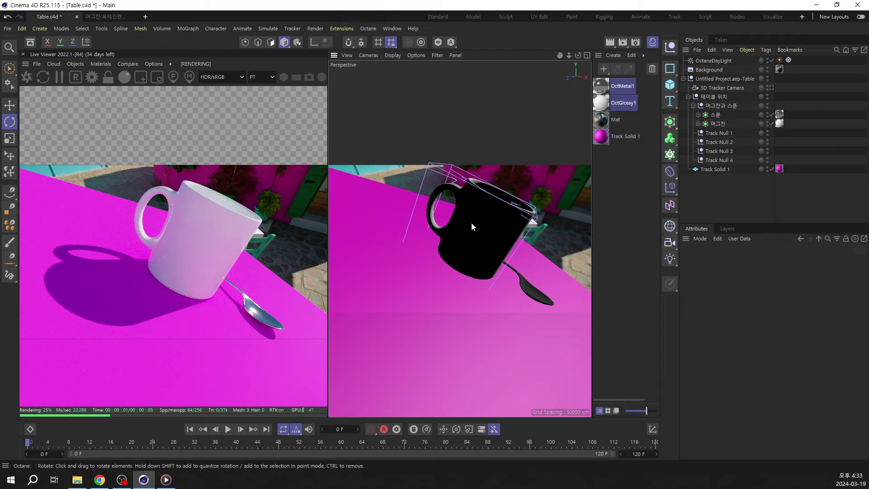
key("ctrl+s")
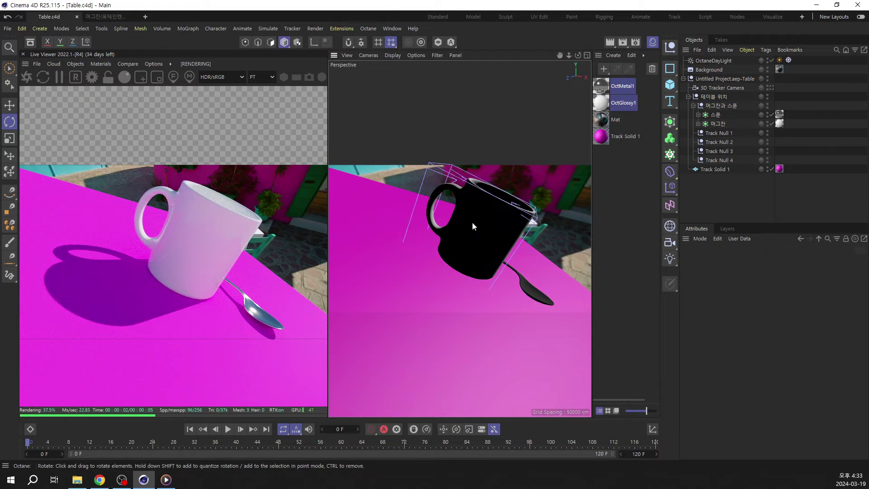
left_click(779, 123)
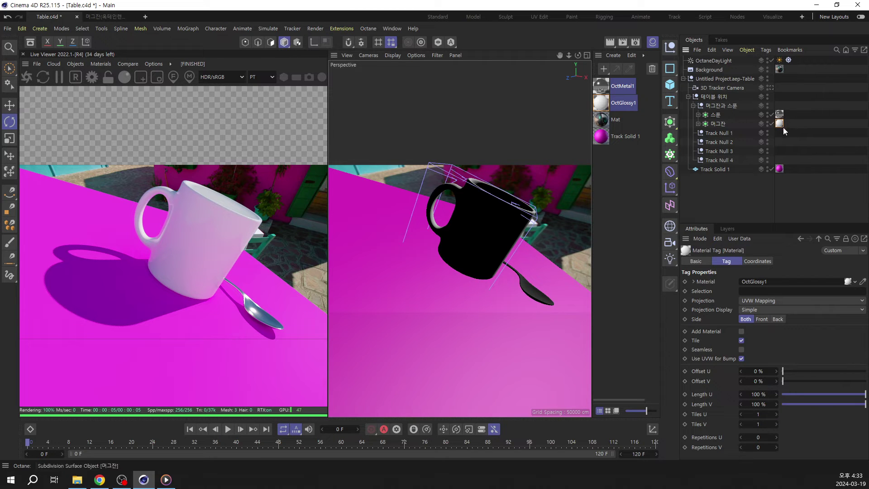
left_click_drag(779, 123, 794, 121)
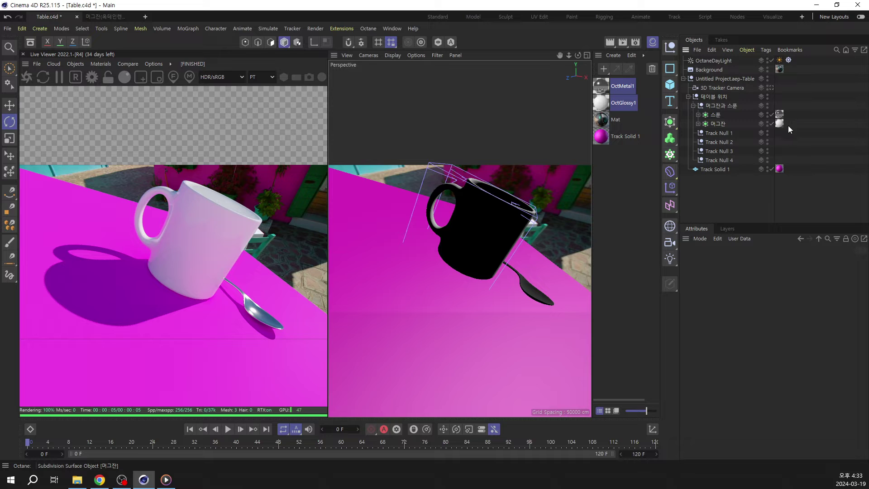
Create an Octane Glossy material, add it to 머그잔 alongside OctGlossy1, and select the new material for editing
left_click(98, 63)
mouse_move(126, 107)
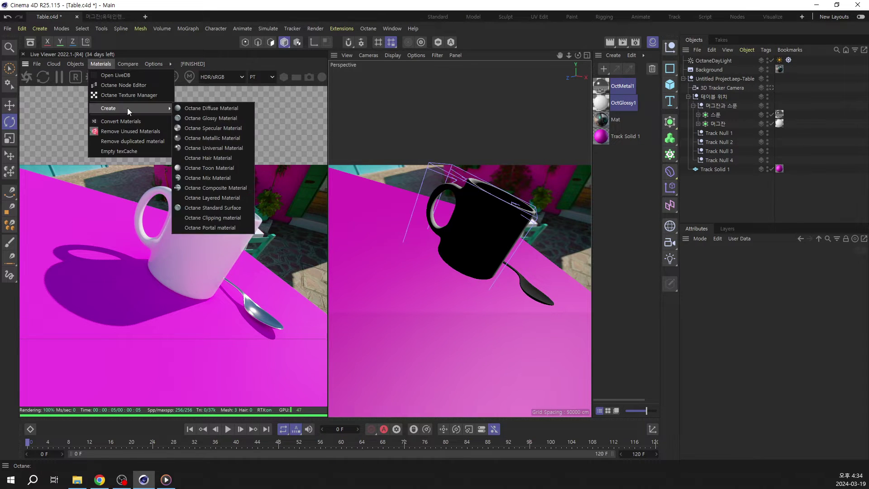
left_click(205, 114)
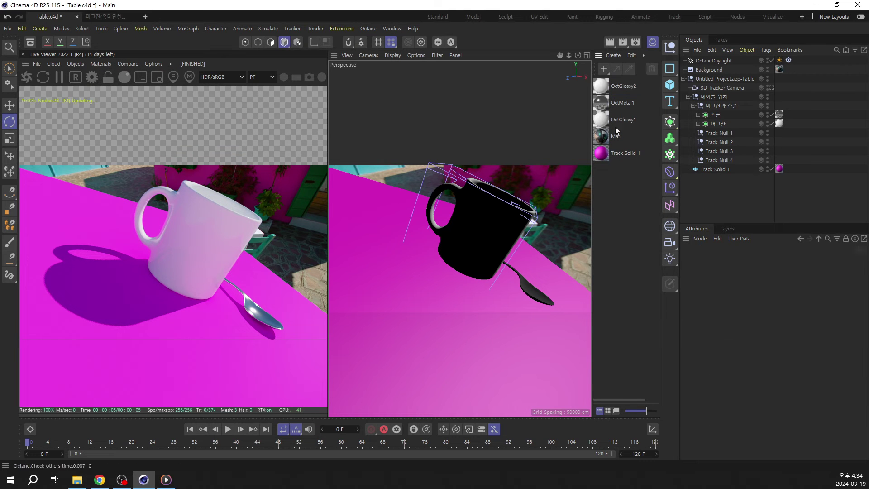
left_click_drag(612, 91, 732, 126)
left_click(606, 87)
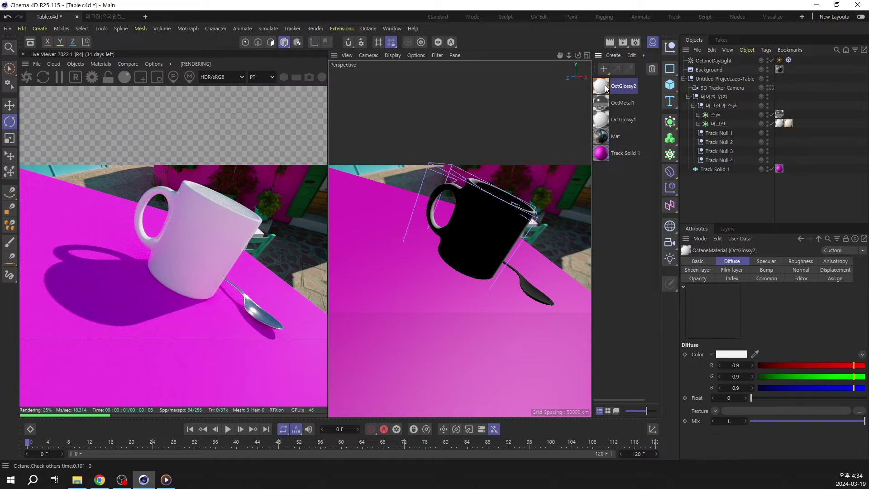
Open OctGlossy2 in the Octane Node Editor, bring in Starbucks.png as an image texture, and connect it to the material's Diffuse input
double_click(606, 87)
left_click(600, 200)
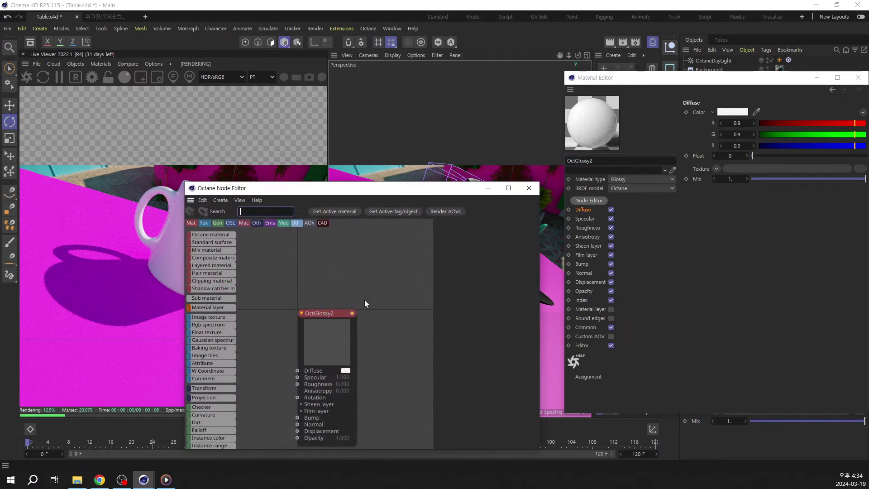
left_click_drag(394, 188, 622, 117)
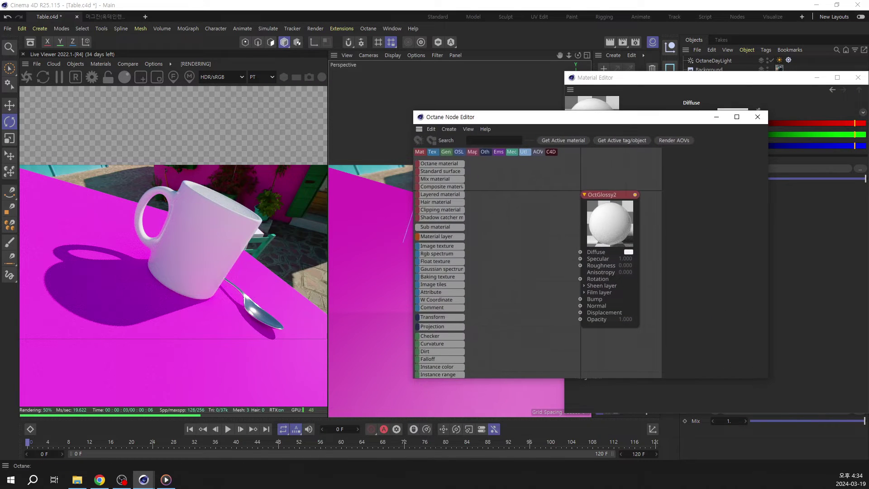
left_click_drag(862, 220, 519, 254)
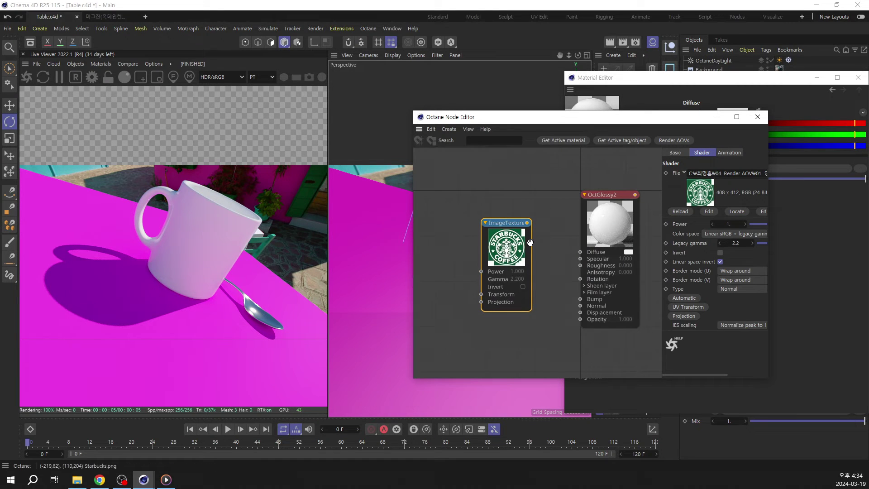
middle_click_drag(530, 243, 534, 235)
left_click_drag(512, 215, 583, 244)
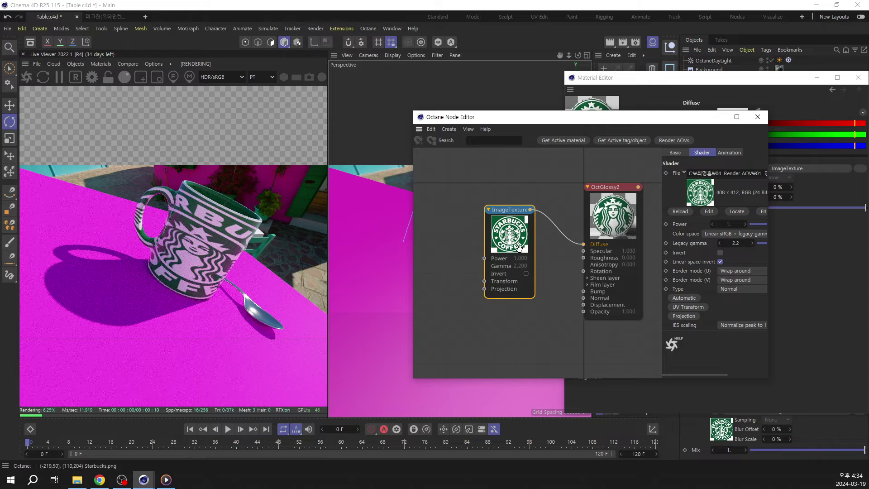
left_click_drag(515, 212, 510, 196)
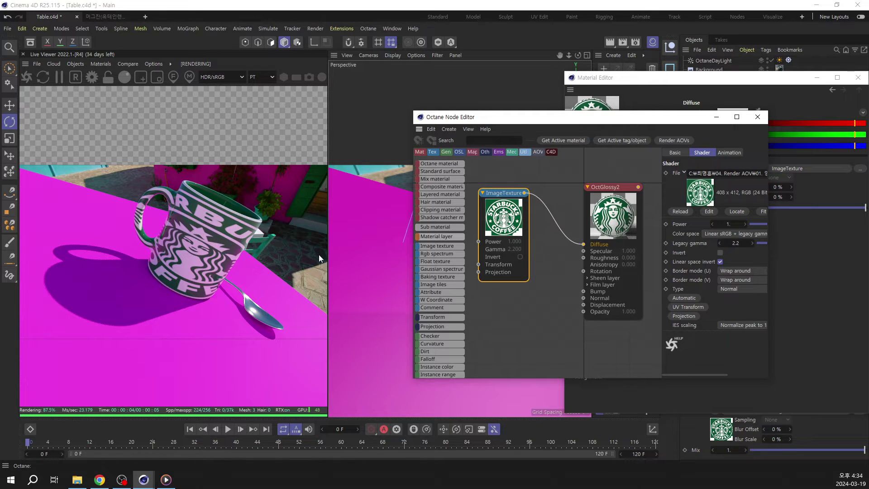
Add a UV Transform to the Starbucks image texture and scale it uniformly to 0.32206 with the aspect ratio locked
middle_click_drag(532, 225, 571, 226)
scroll(570, 228, "down", 1)
left_click_drag(556, 228, 568, 228)
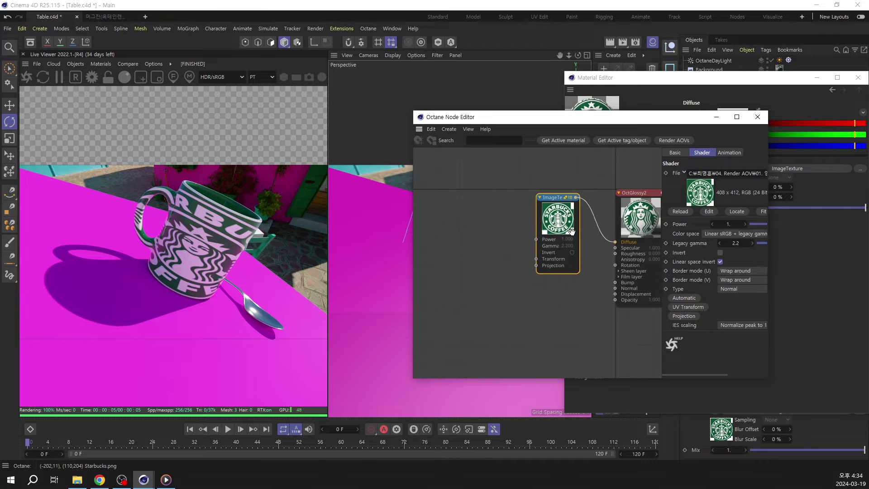
middle_click_drag(568, 227, 553, 228)
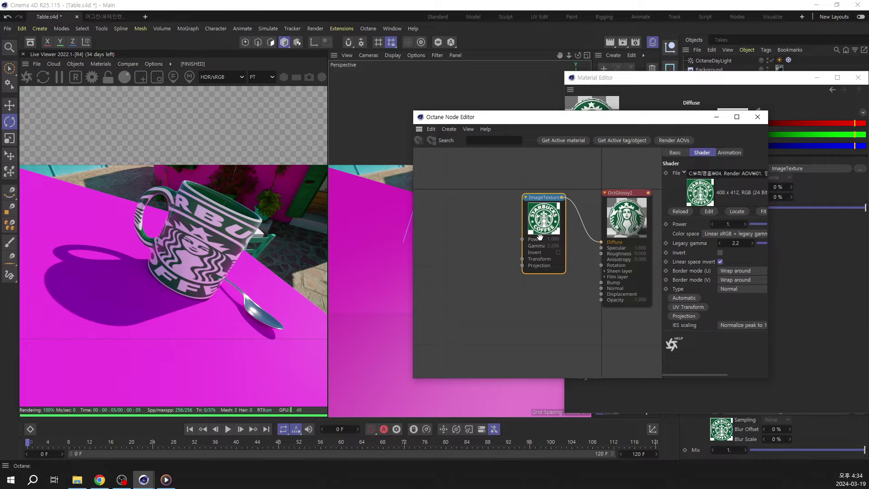
left_click(695, 307)
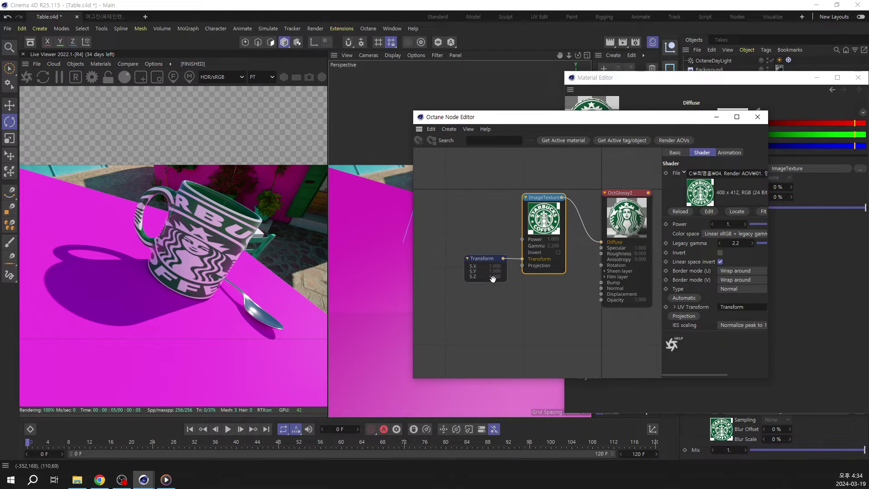
left_click(483, 263)
left_click_drag(802, 252, 812, 252)
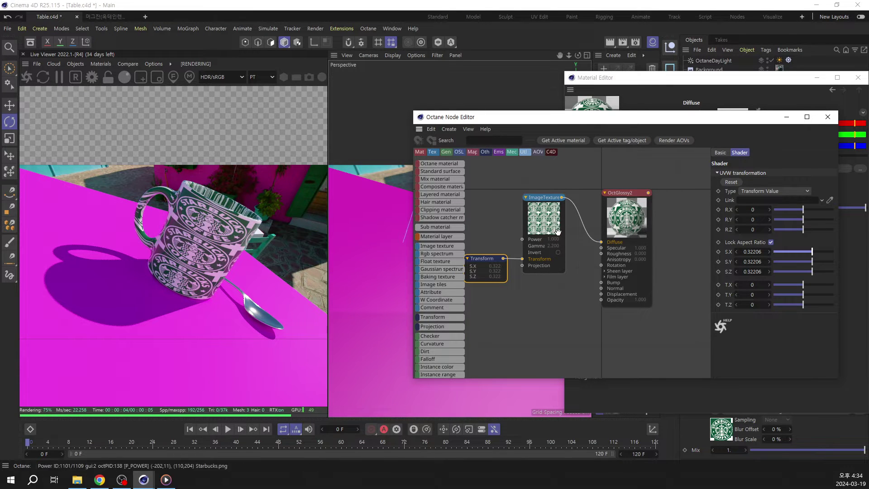
Set the Starbucks image texture's Border mode (U) and Border mode (V) to Black color so the logo stops repeating
left_click(543, 217)
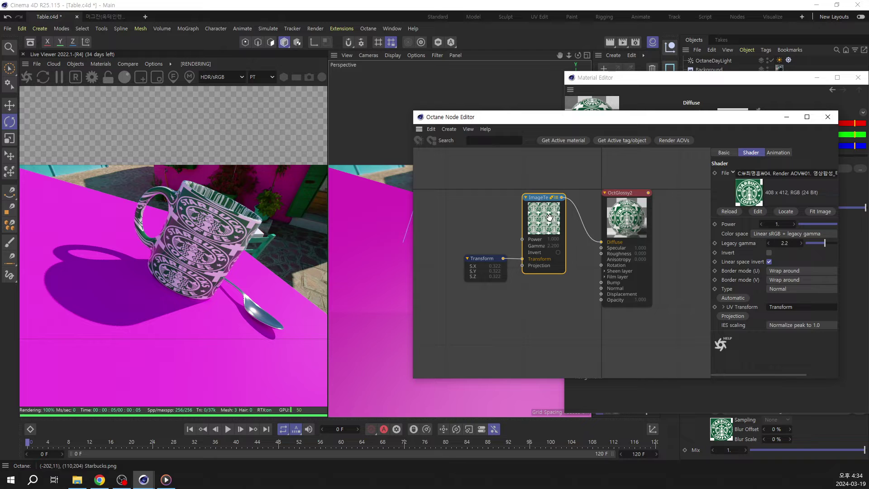
left_click(794, 272)
left_click(787, 292)
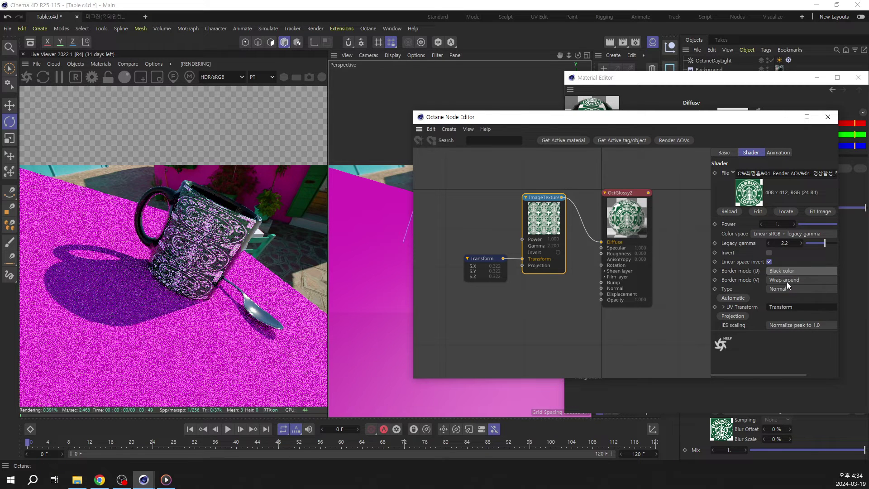
left_click(786, 281)
left_click(784, 301)
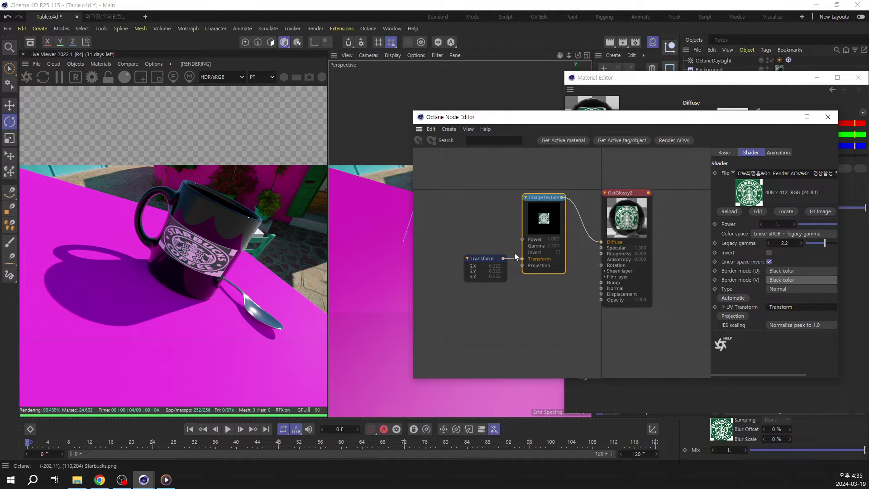
Unlock the Transform node's aspect ratio, set S.Y to 0.719686 and T.X to 0.047619, and check the logo on the mug
left_click(497, 261)
left_click(771, 242)
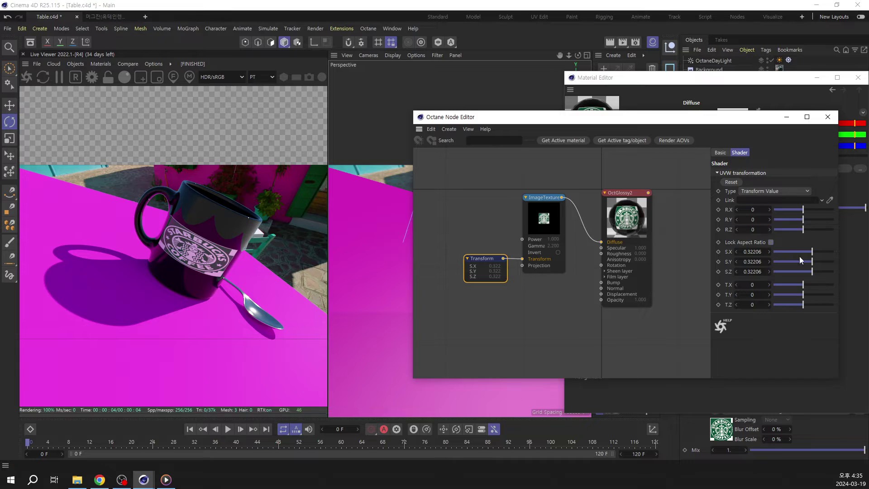
left_click_drag(813, 265, 817, 264)
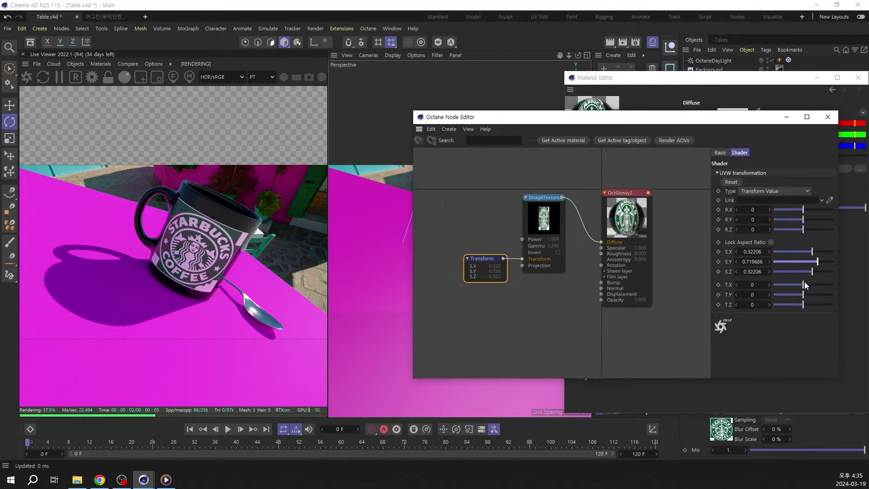
left_click_drag(803, 285, 805, 285)
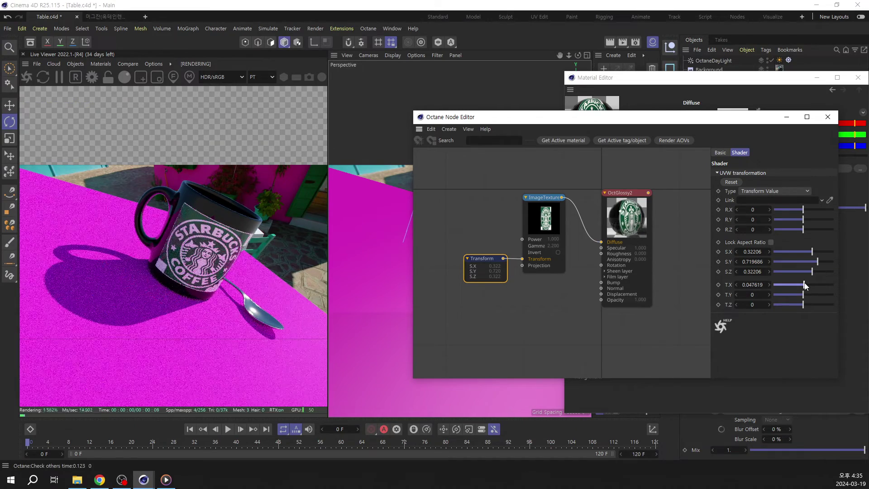
left_click_drag(499, 117, 619, 114)
left_click_drag(462, 215, 448, 193, "alt")
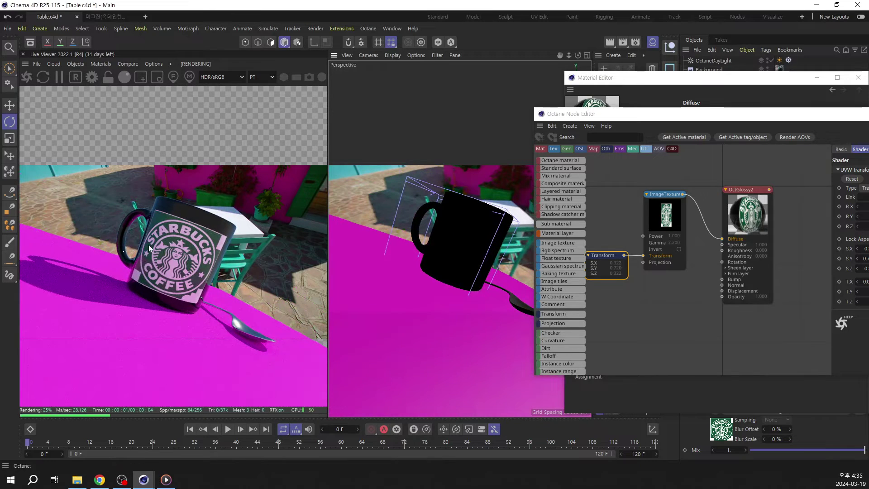
left_click_drag(686, 119, 572, 98)
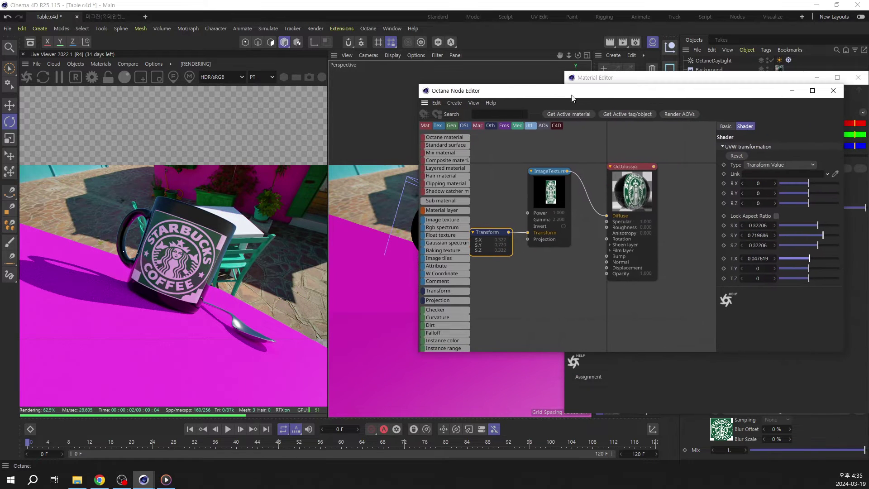
Duplicate the Starbucks image texture node below the original and feed the same Transform node into the copy's Transform input
left_click(551, 198)
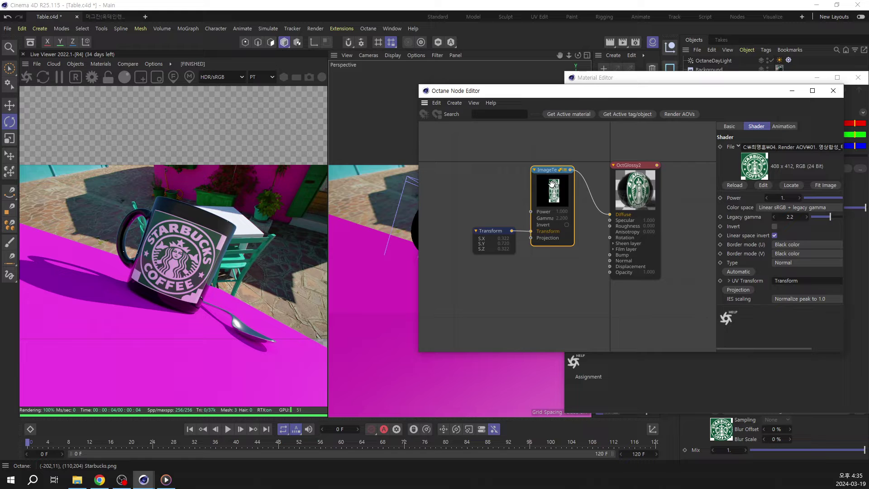
left_click_drag(551, 186, 549, 278, "ctrl")
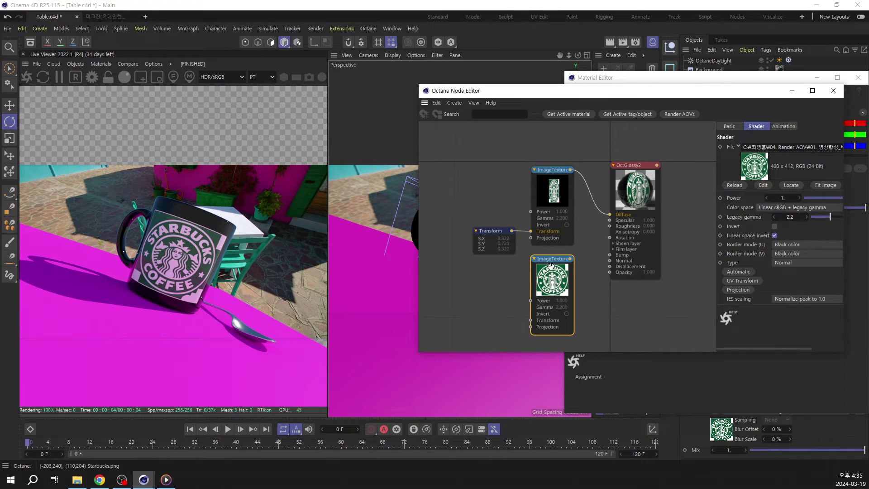
left_click_drag(501, 231, 531, 321)
left_click(537, 267)
left_click_drag(555, 284, 554, 281)
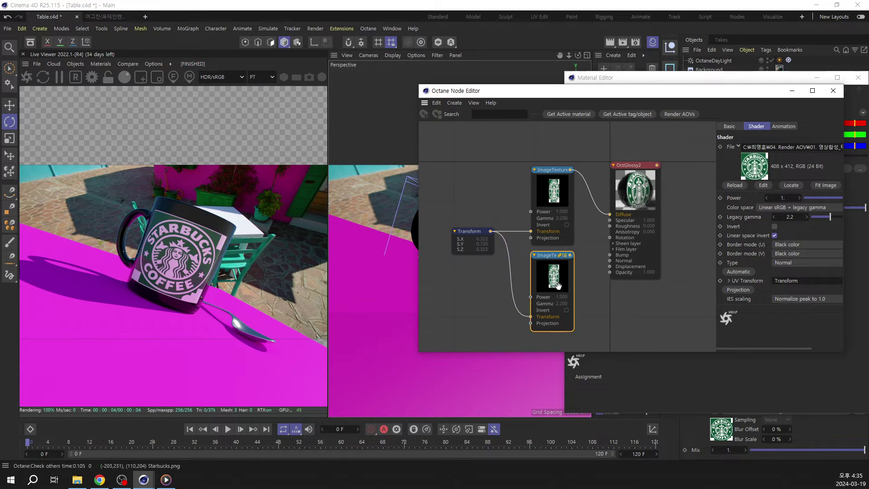
Set the duplicated image texture's Type to Alpha and connect it to OctGlossy2's Opacity input
left_click(789, 262)
left_click(781, 269)
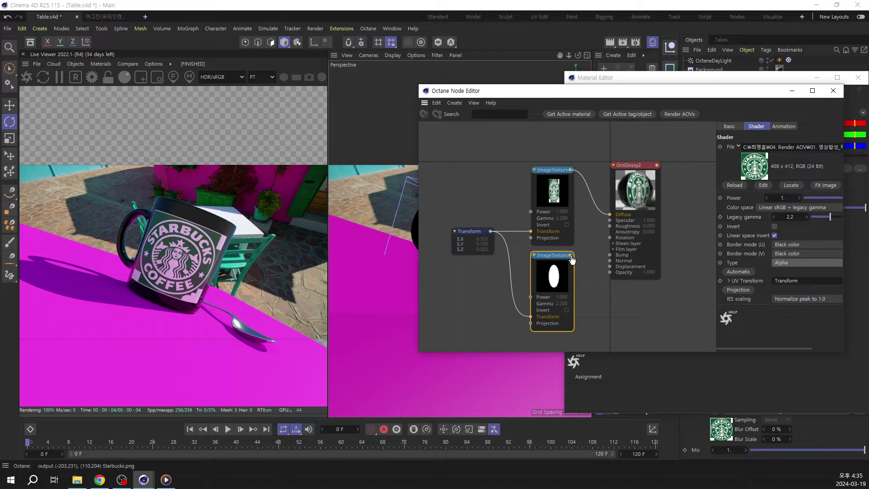
left_click_drag(570, 257, 611, 275)
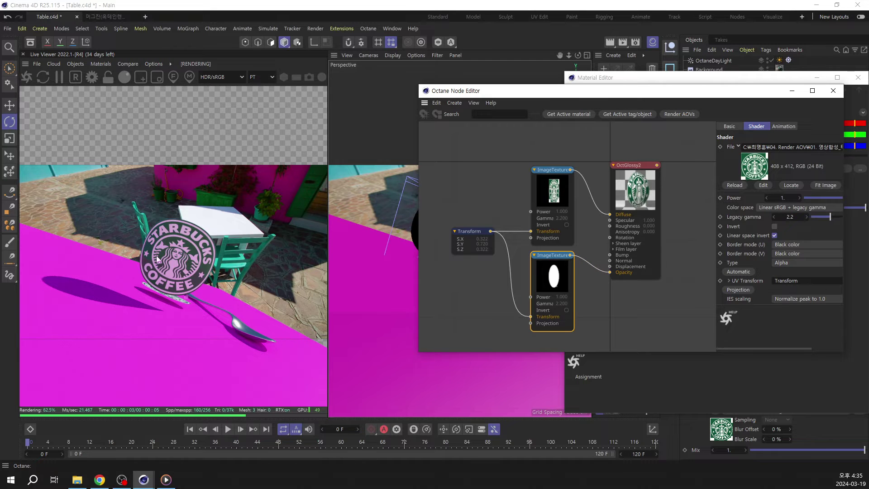
Close the Material Editor, move the Node Editor clear of the object list, and play the timeline from the start to frame 11 to refresh the render
left_click_drag(797, 78, 717, 126)
left_click(778, 124)
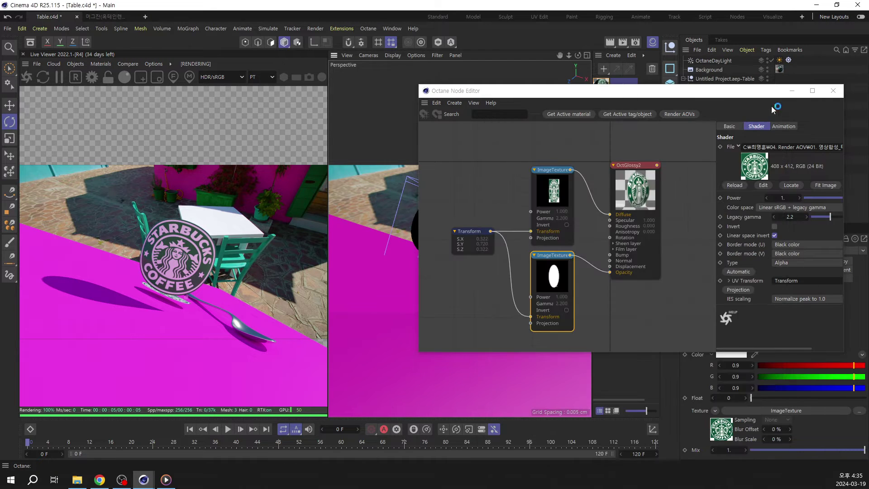
left_click_drag(768, 96, 726, 213)
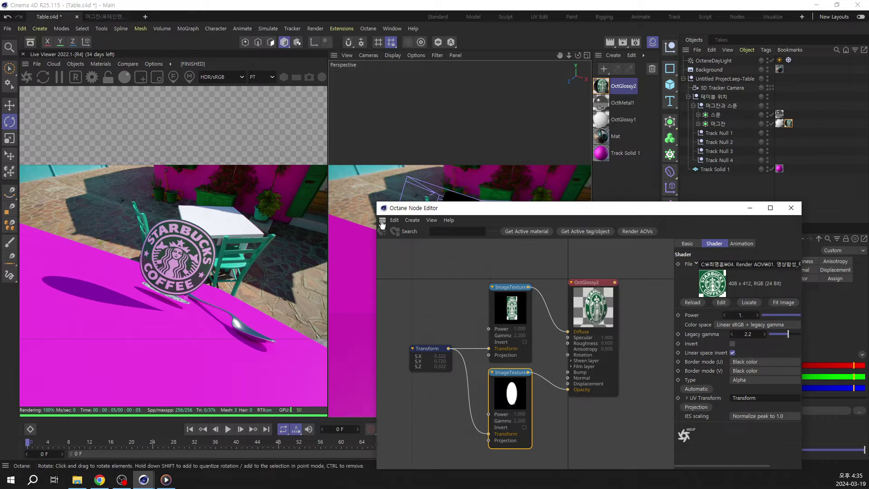
left_click(182, 430)
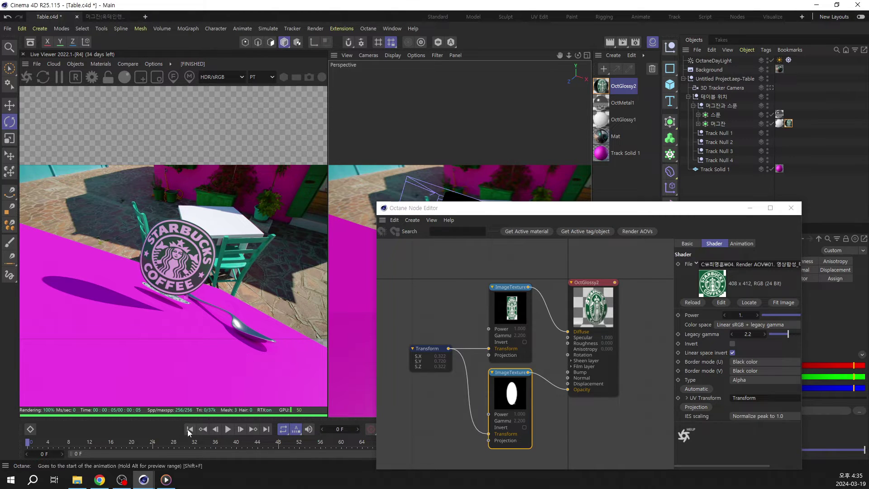
left_click(227, 431)
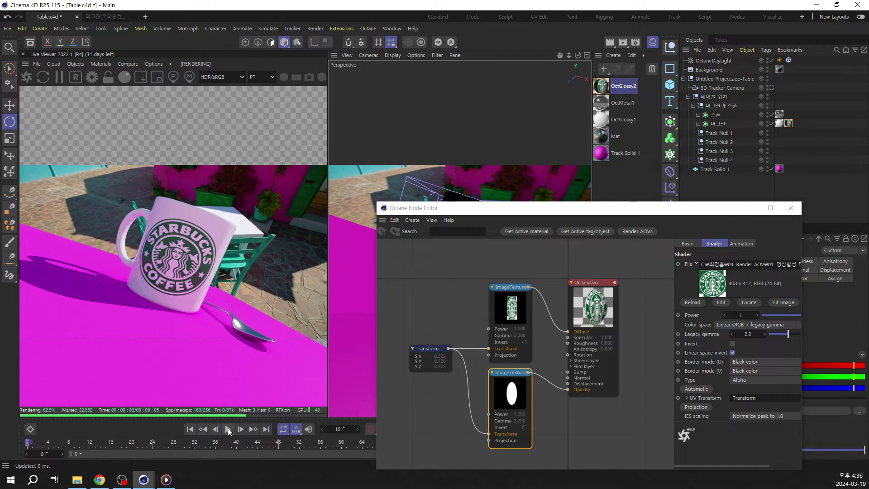
left_click(229, 430)
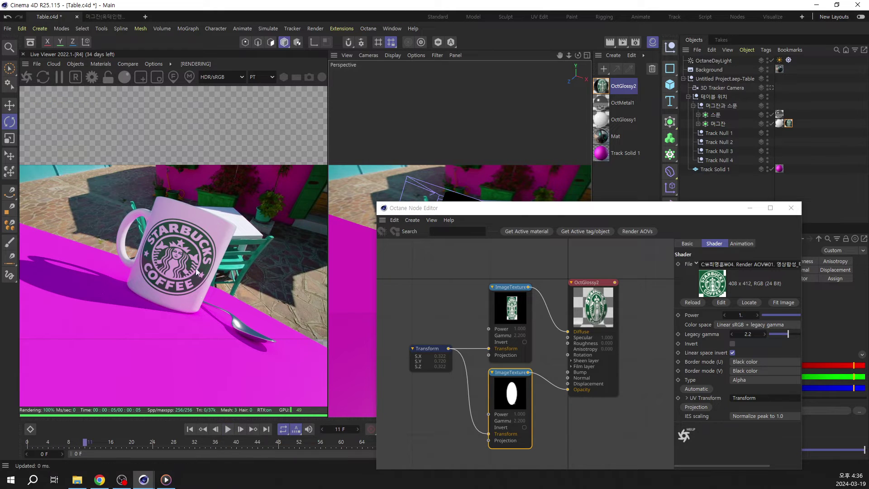
Turn off the 머그잔 subdivision surface and move its two material tags onto the Cylinder object
left_click_drag(452, 212, 451, 301)
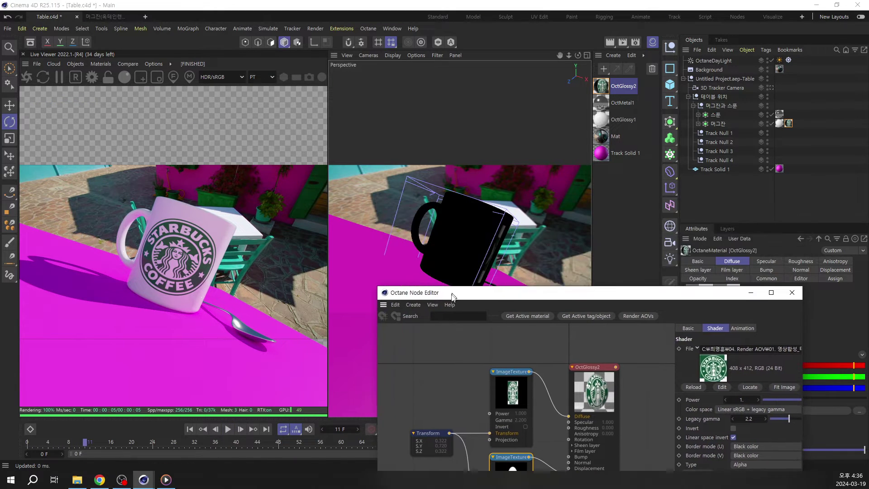
left_click_drag(472, 229, 459, 270)
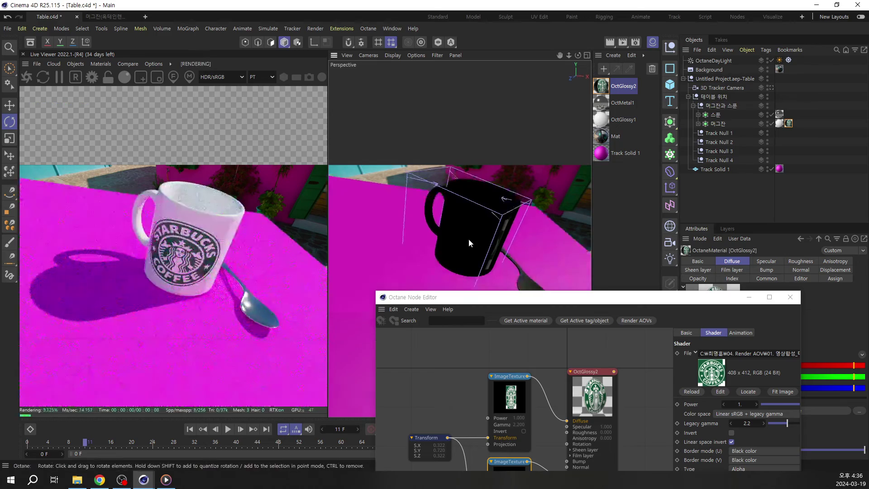
left_click_drag(469, 238, 462, 217, "alt")
left_click_drag(457, 290, 470, 191, "alt")
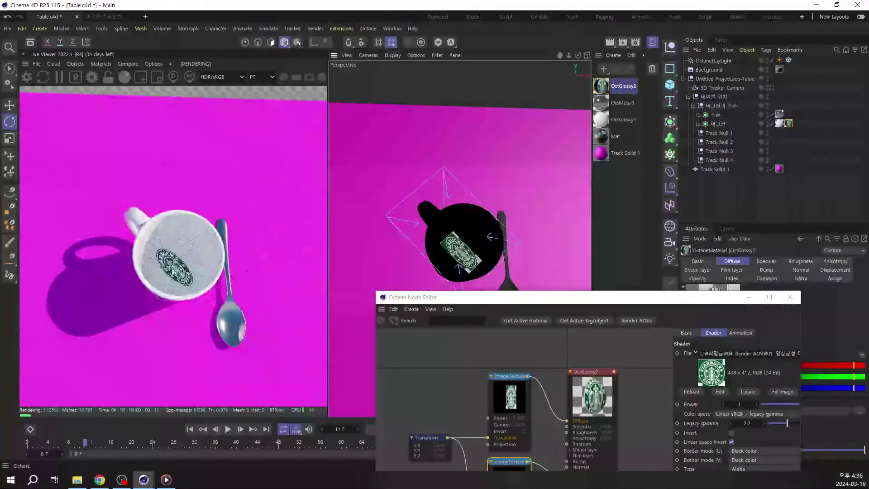
left_click_drag(475, 234, 403, 231, "alt")
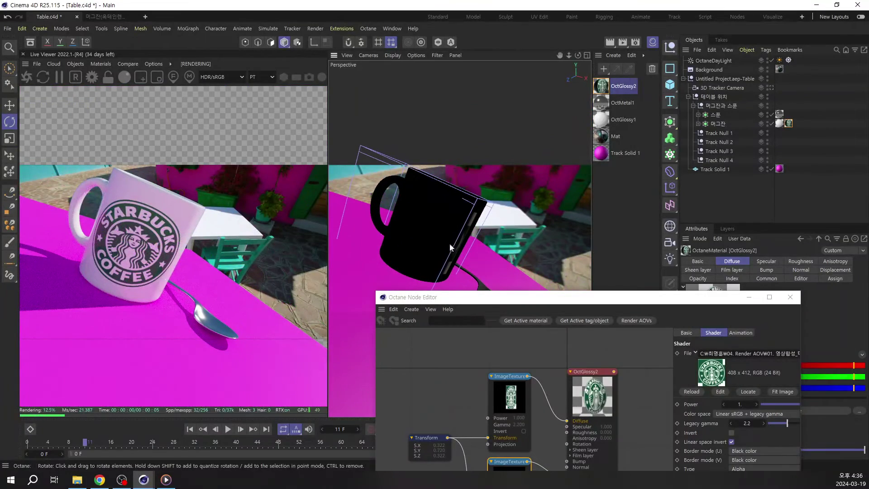
left_click(697, 123)
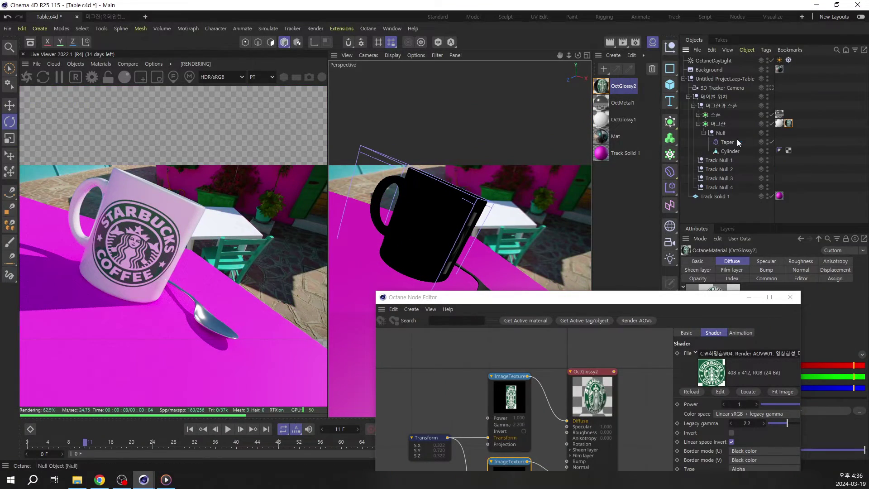
left_click(732, 152)
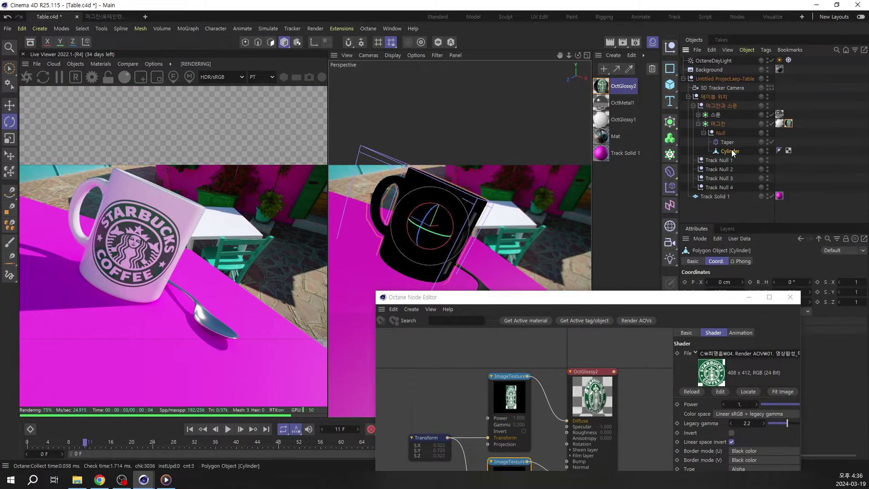
left_click(771, 124)
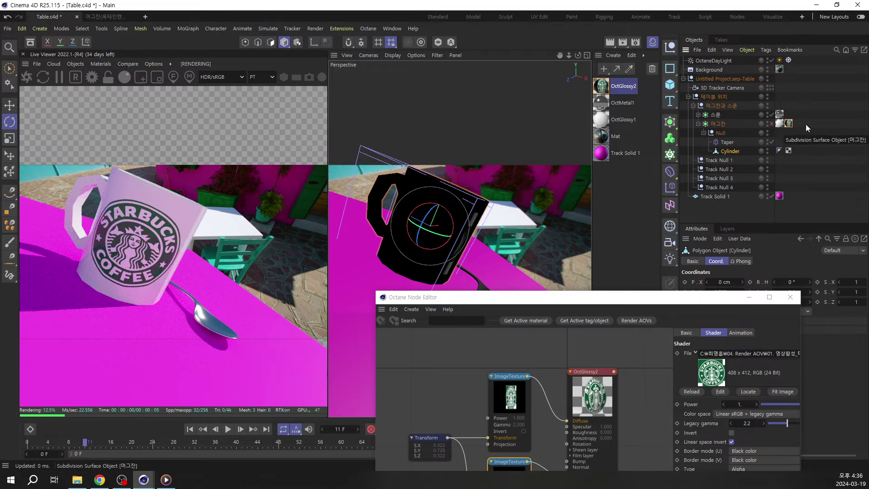
left_click_drag(806, 125, 796, 150)
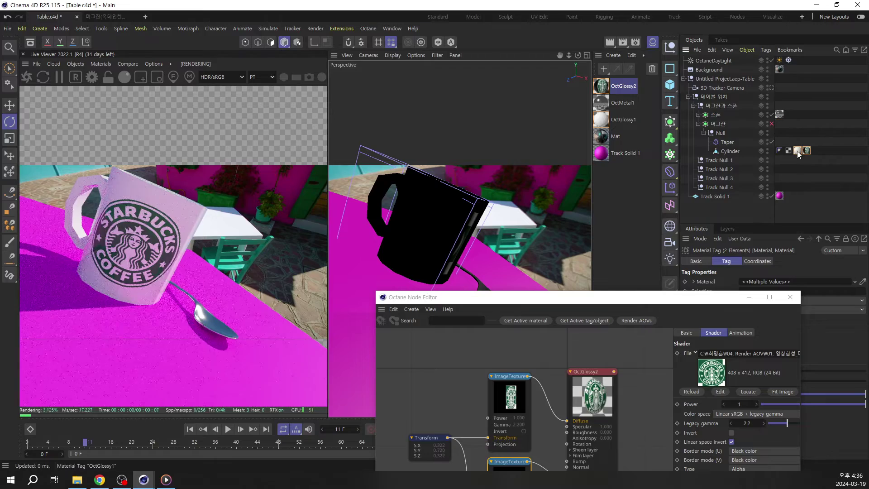
Select the polygons of the mug Cylinder's outer wall and store them as a polygon selection
left_click(730, 151)
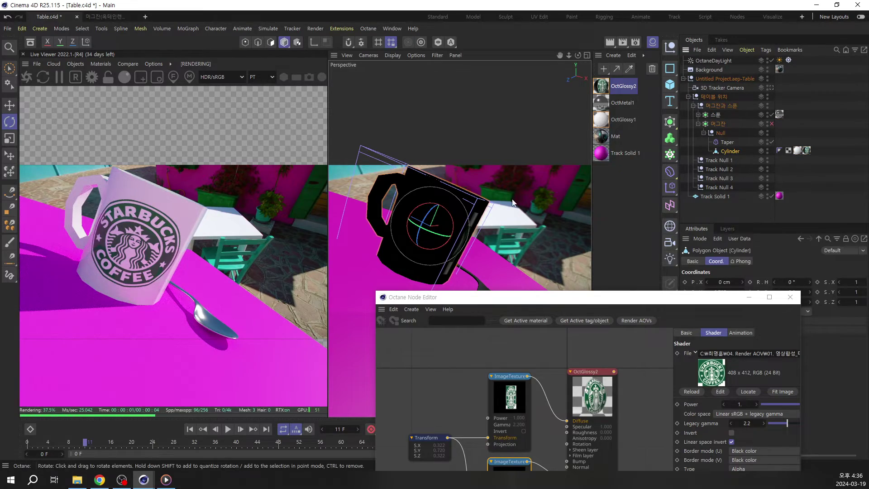
left_click(771, 142)
scroll(423, 219, "up", 1)
middle_click_drag(424, 219, 448, 218, "alt")
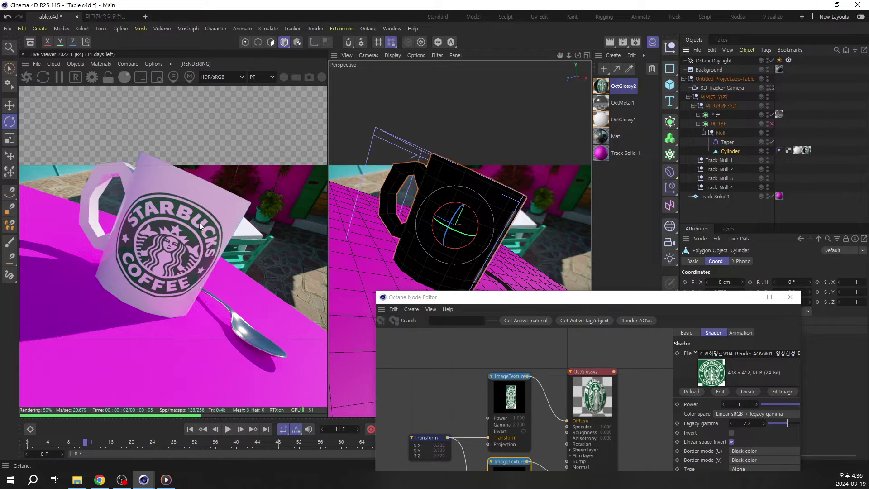
left_click(271, 46)
left_click(8, 69)
mouse_move(446, 181)
left_mouse_down()
mouse_move(418, 246)
mouse_move(415, 234)
mouse_move(410, 267)
mouse_move(461, 271)
mouse_move(455, 273)
mouse_move(499, 214)
mouse_move(472, 200)
mouse_move(456, 240)
mouse_move(409, 229)
mouse_move(480, 204)
mouse_move(447, 259)
left_mouse_up()
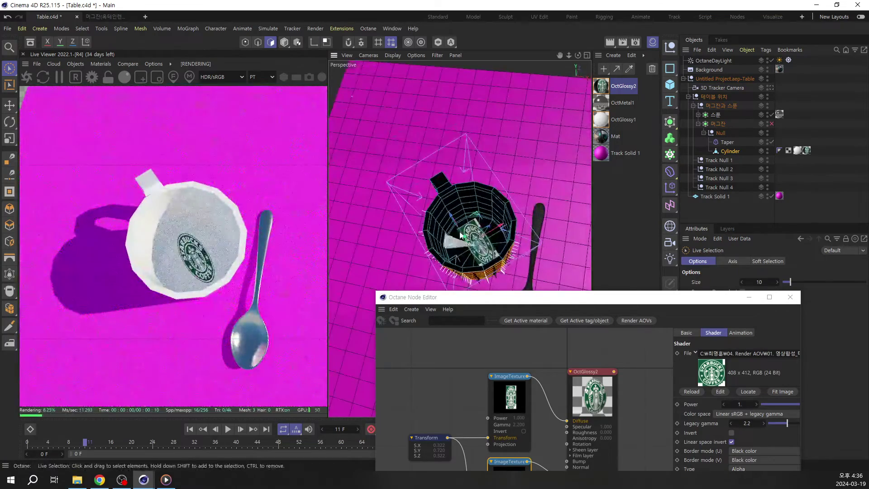
left_click_drag(470, 259, 508, 155, "alt")
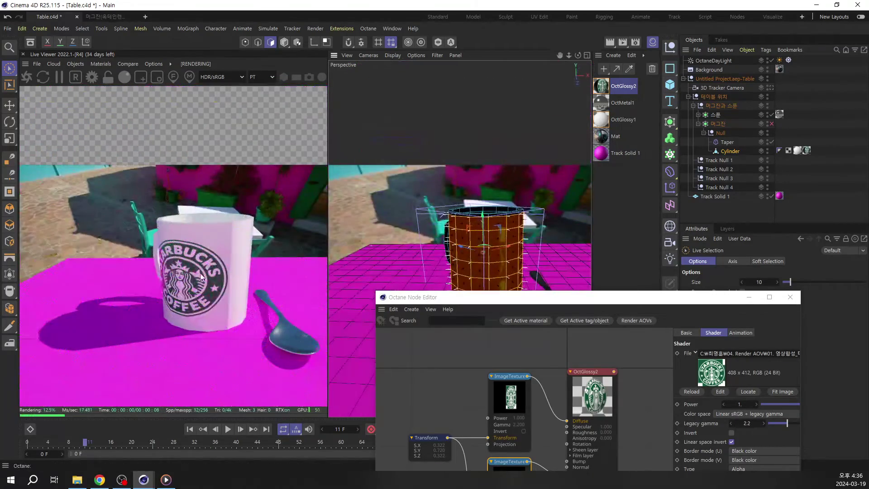
left_click_drag(489, 218, 492, 259, "alt")
left_click(81, 28)
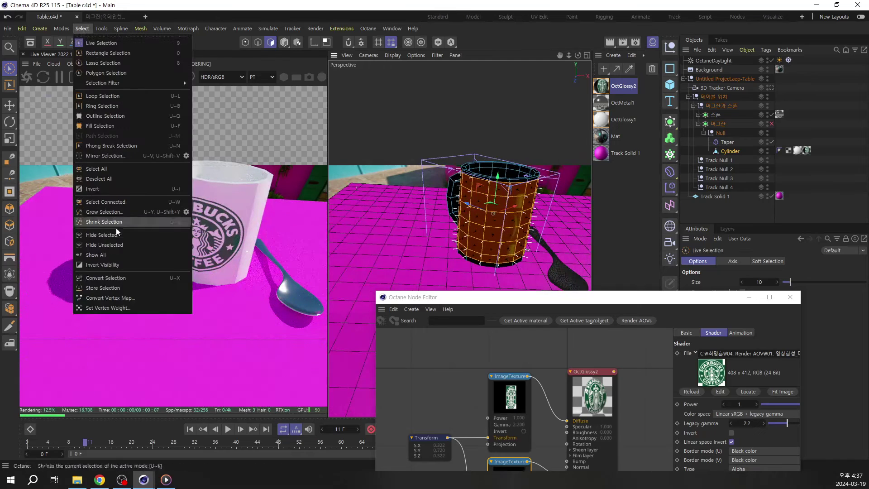
left_click(119, 287)
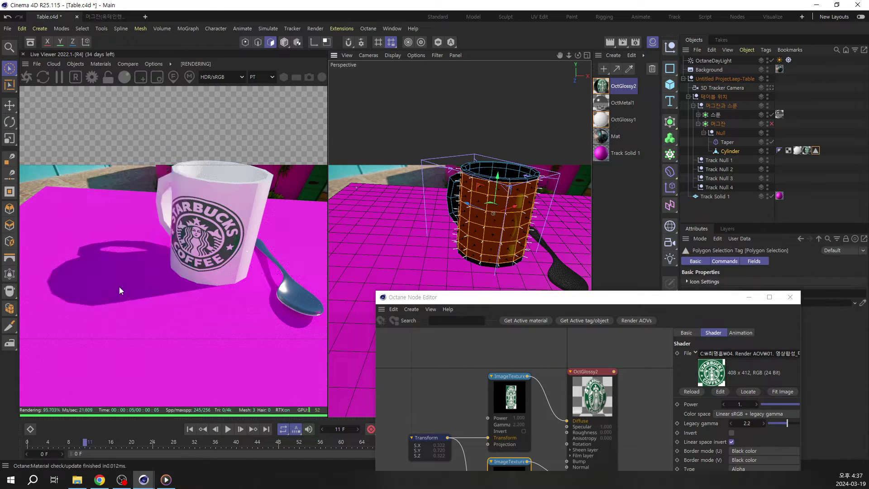
Restrict the Cylinder's OctGlossy2 material tag to the stored polygon selection and turn the 머그잔 subdivision surface back on
left_click(790, 300)
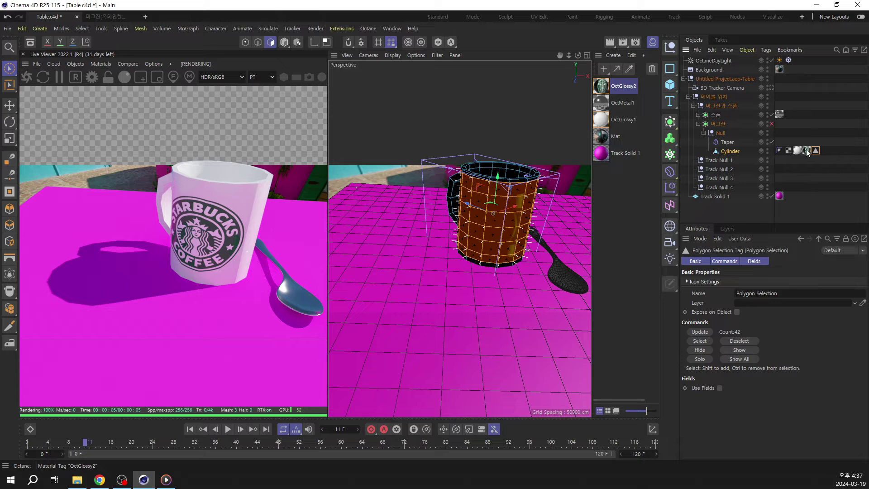
left_click(807, 151)
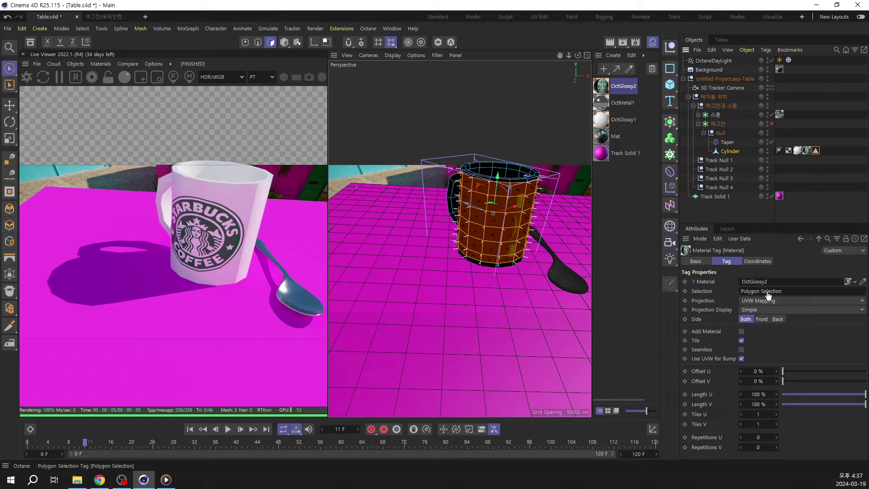
left_click_drag(763, 293, 762, 292)
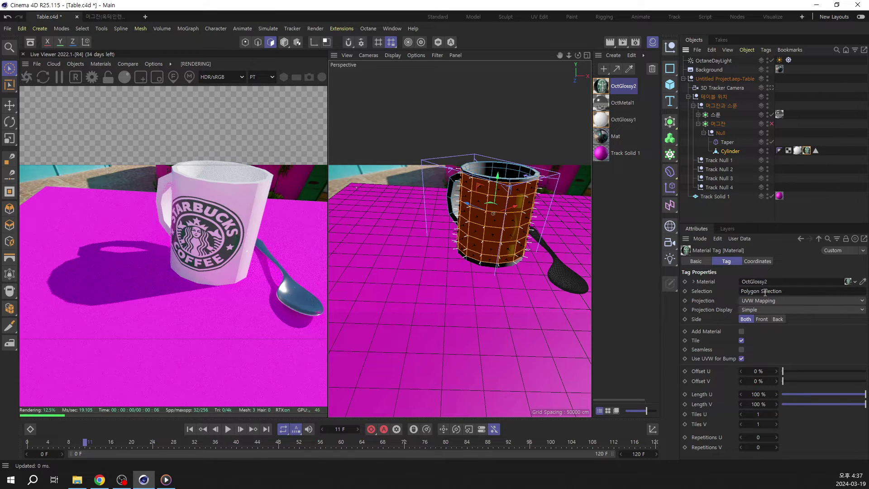
left_click(772, 123)
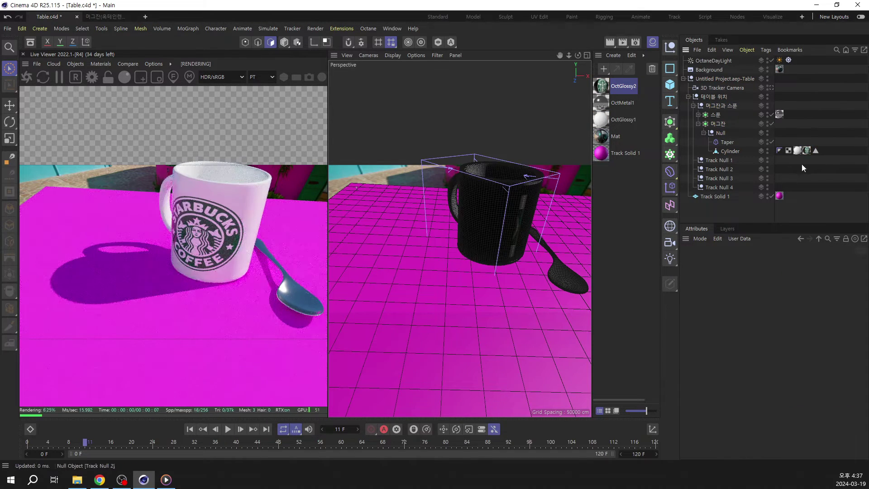
left_click_drag(569, 193, 471, 238, "alt")
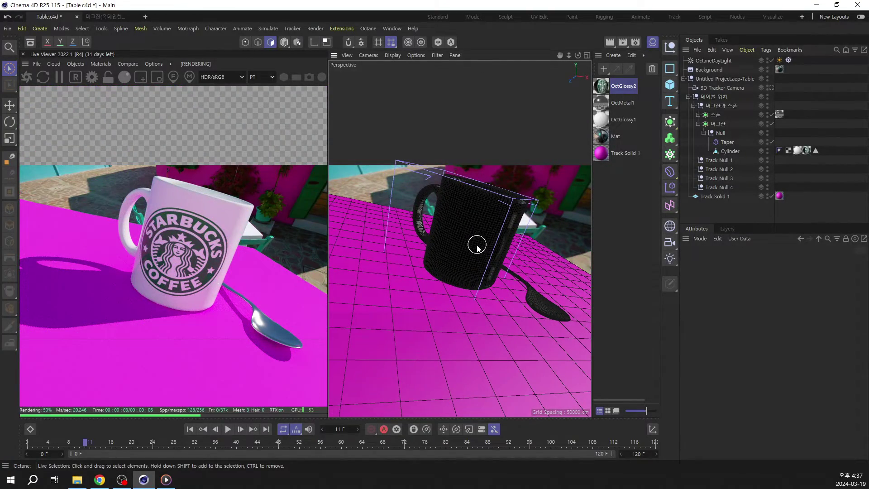
Look through the 3D Tracker Camera and save the project
left_click(772, 89)
key("ctrl+s")
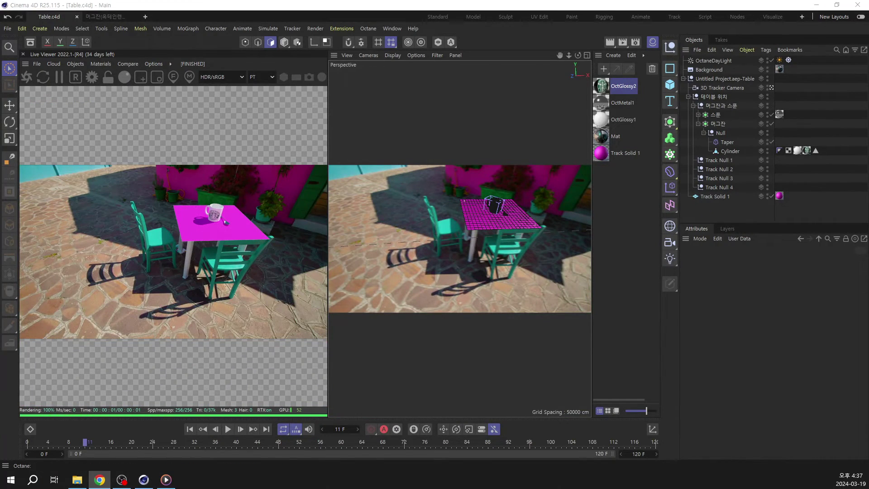
left_click(715, 212)
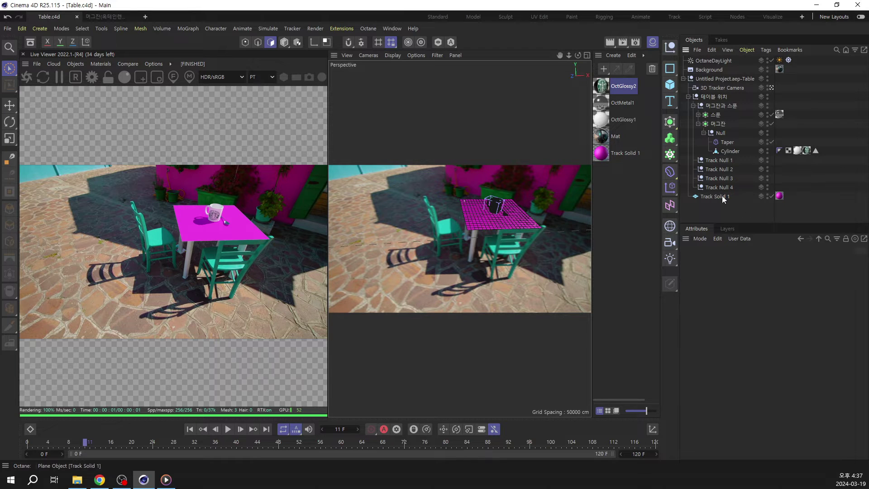
Remove the magenta material tag from the Track Solid 1 plane and delete the Track Solid 1 material
left_click(717, 197)
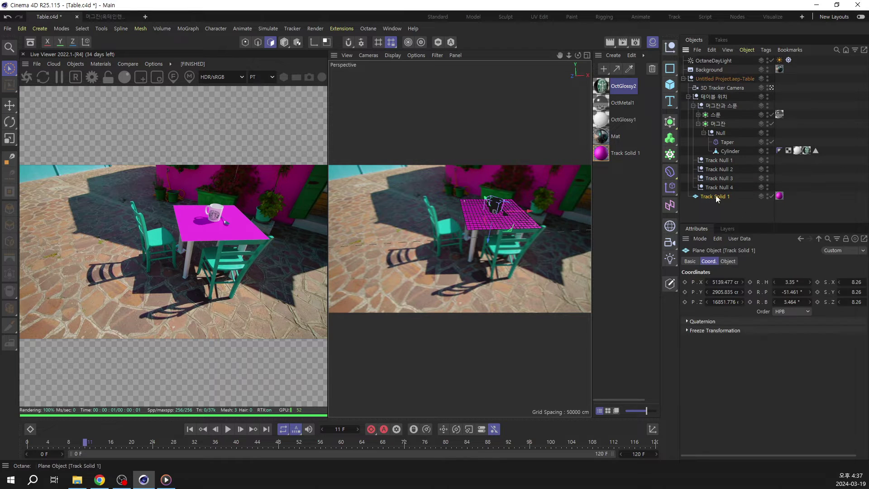
left_click(728, 262)
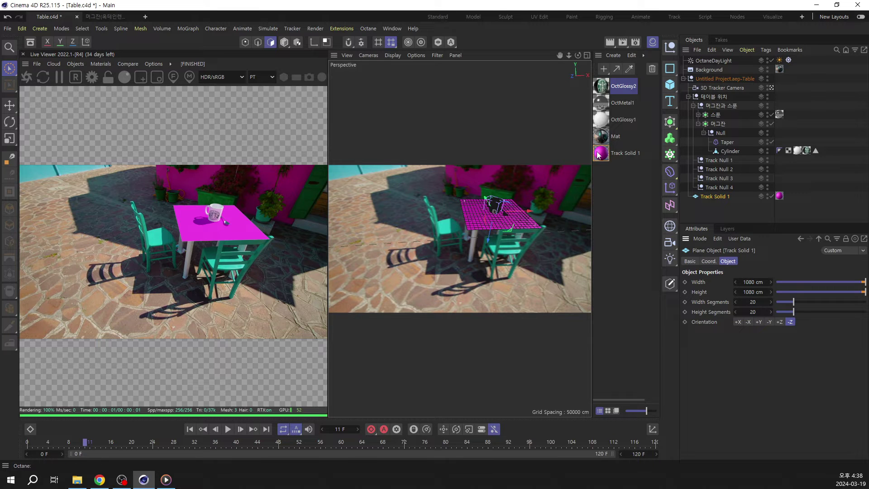
left_click(778, 195)
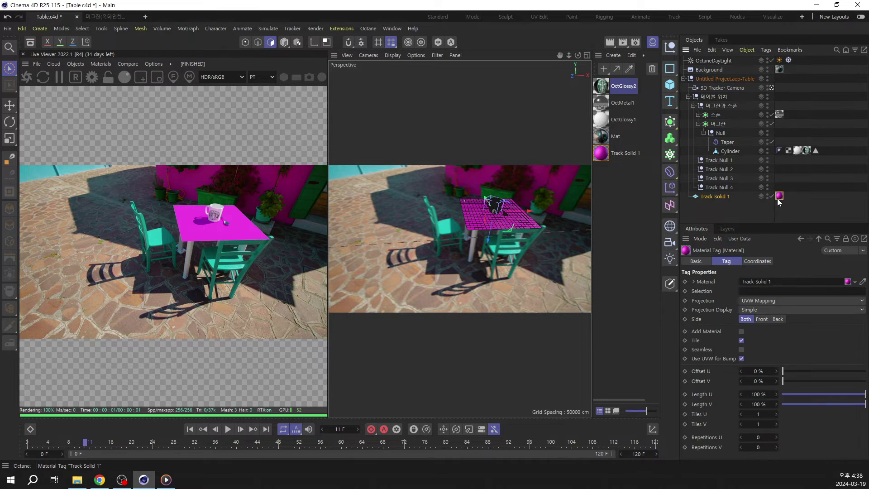
key("Delete")
left_click(602, 154)
key("Delete")
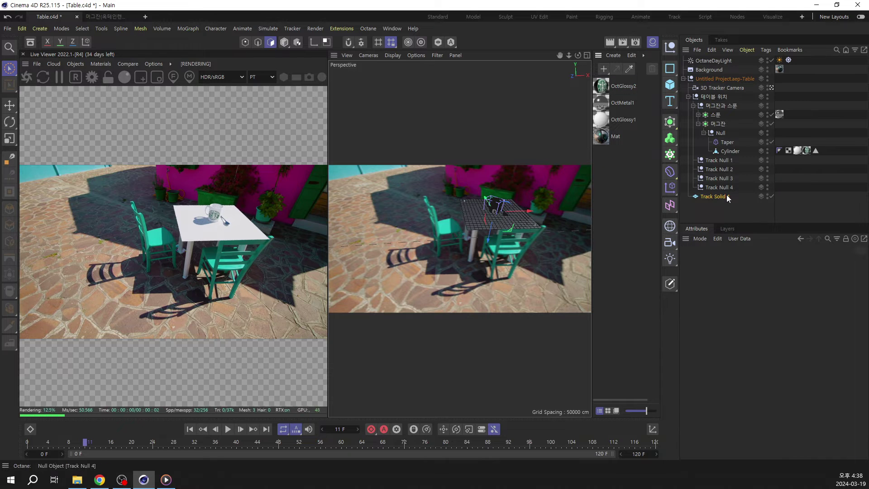
Create an Octane Diffuse material and apply it to the Track Solid 1 plane
left_click(715, 197)
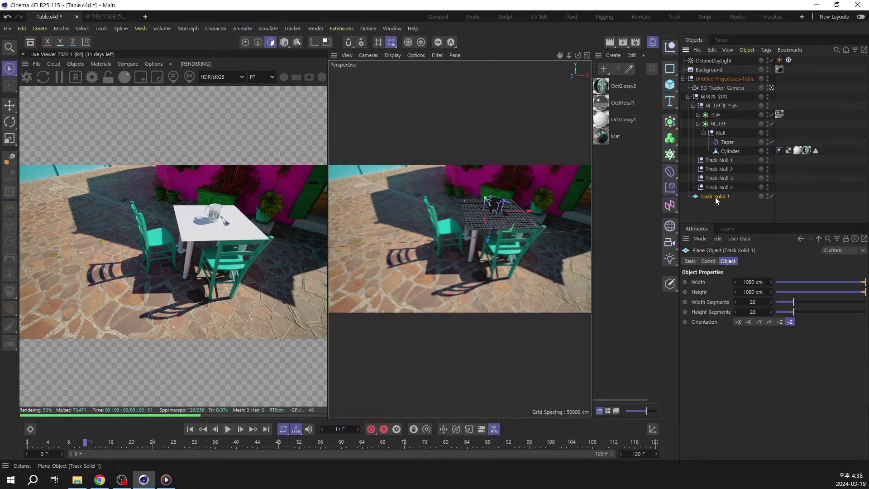
left_click(99, 64)
mouse_move(141, 110)
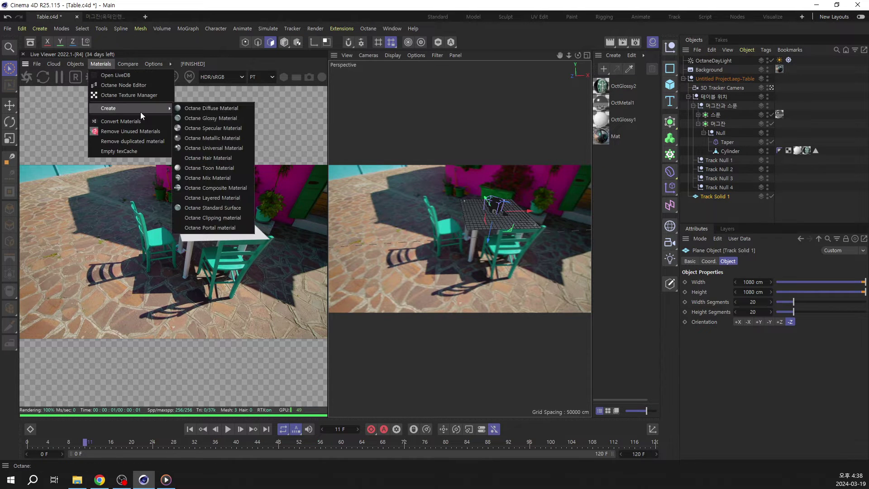
left_click(217, 112)
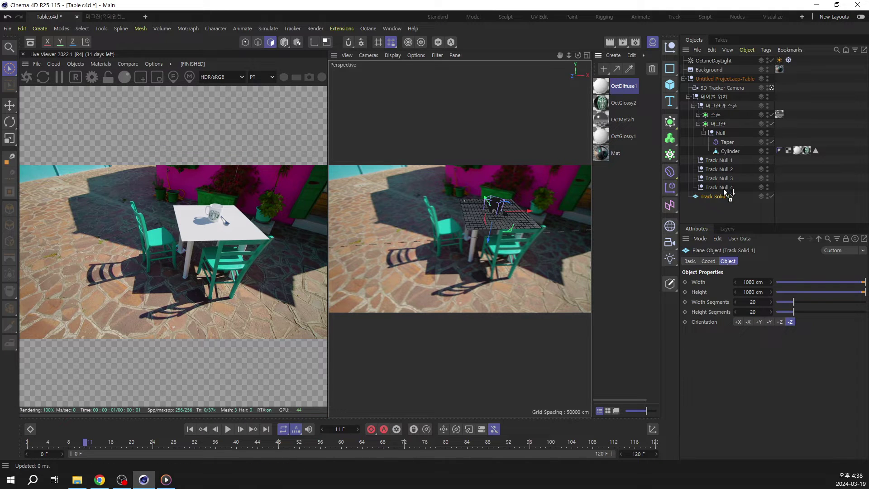
left_click_drag(723, 200, 724, 200)
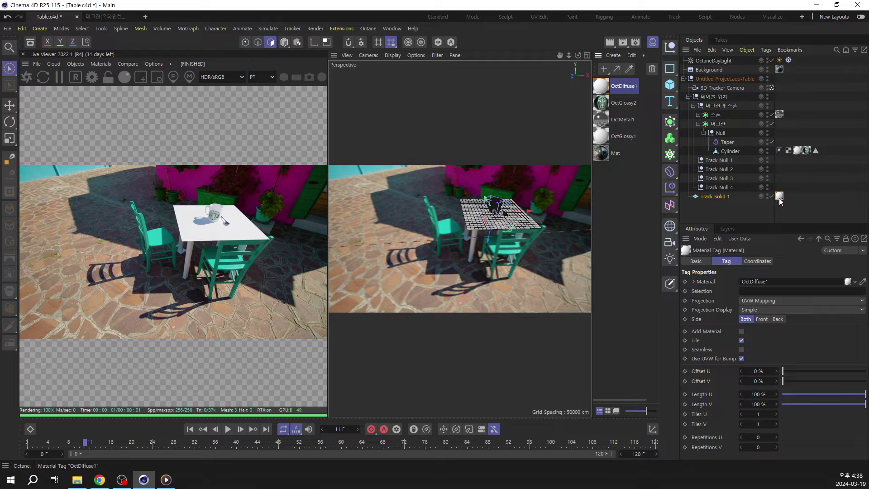
Feed the OctDiffuse1 material's Diffuse input with an Image texture node that loads Table_00000 in the Octane Node Editor
double_click(624, 87)
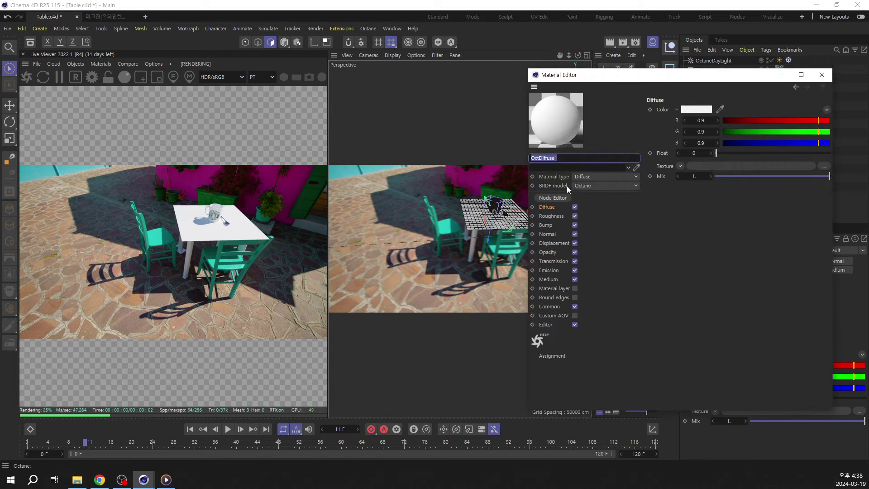
left_click(564, 195)
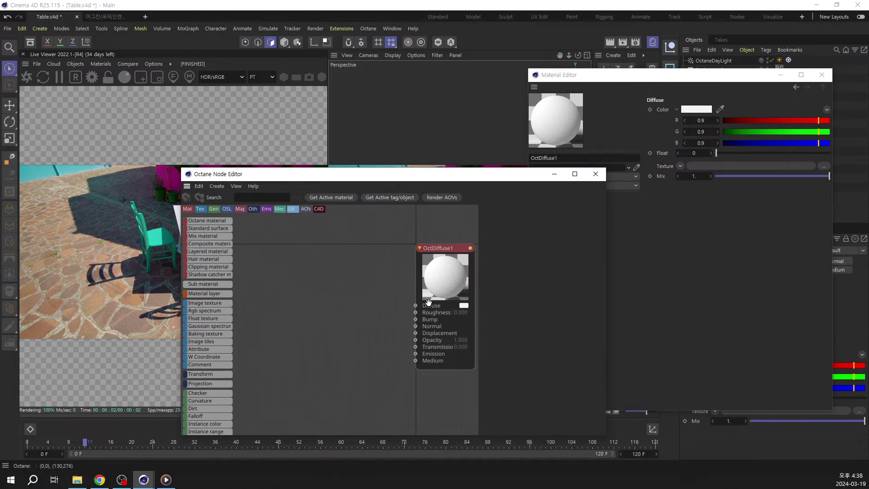
left_click_drag(354, 301, 357, 301)
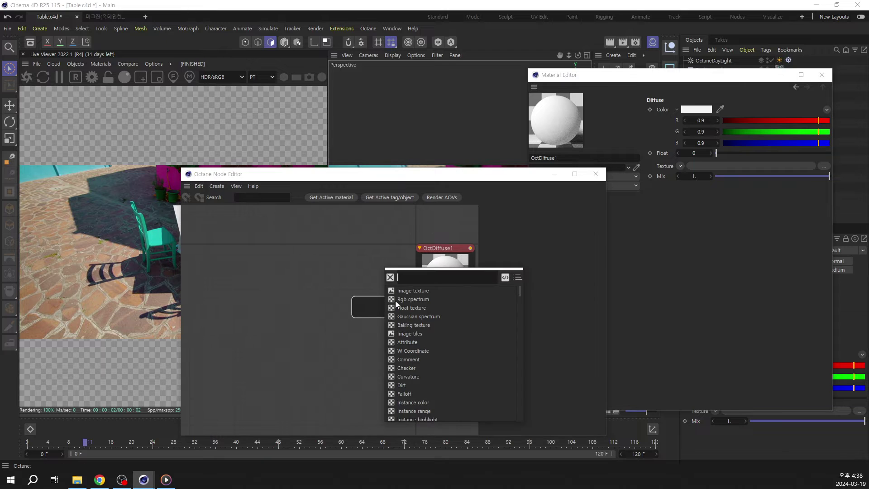
left_click(425, 293)
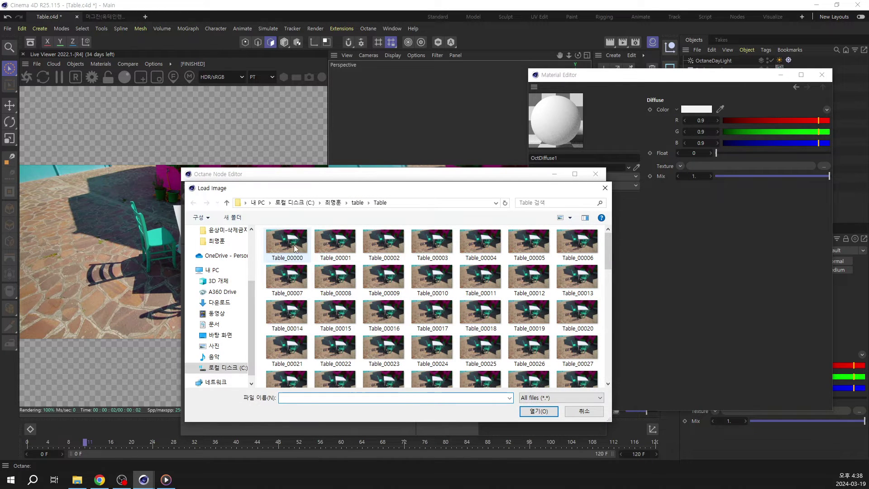
left_click(294, 245)
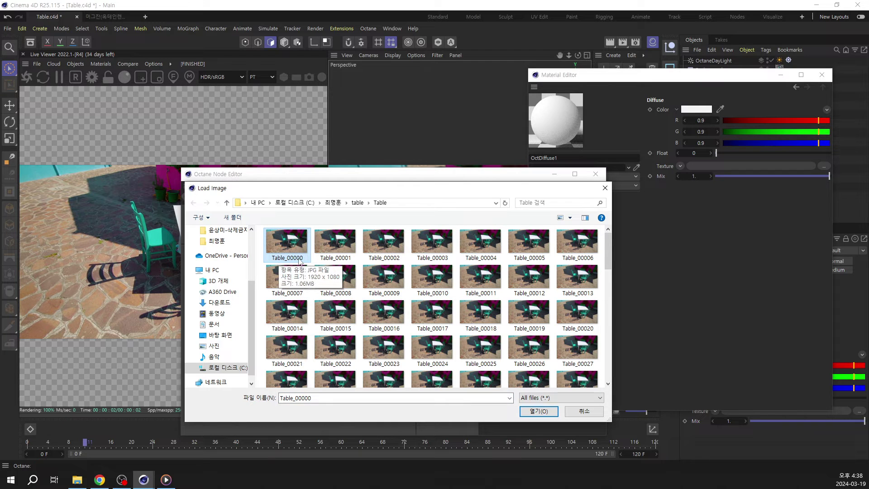
double_click(286, 248)
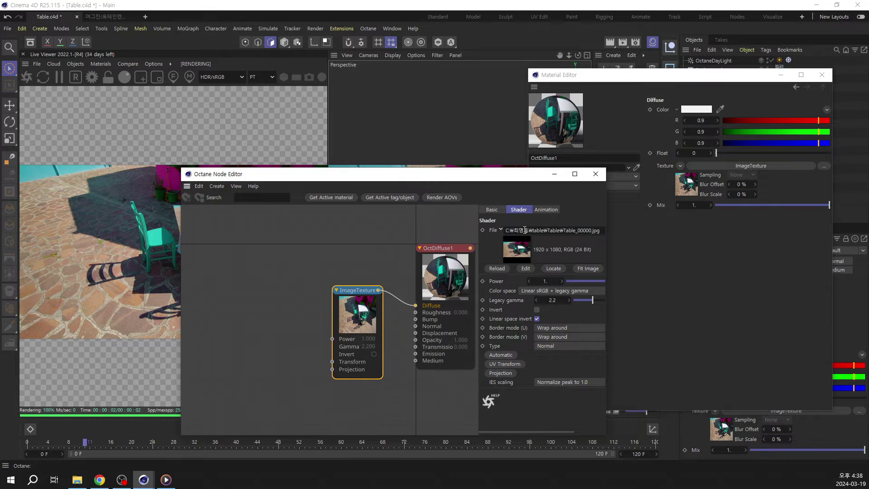
Calculate the ImageTexture node's animation range as movie frames 0 to 120 and close the Octane Node Editor
left_click_drag(357, 310, 349, 307)
left_click(545, 211)
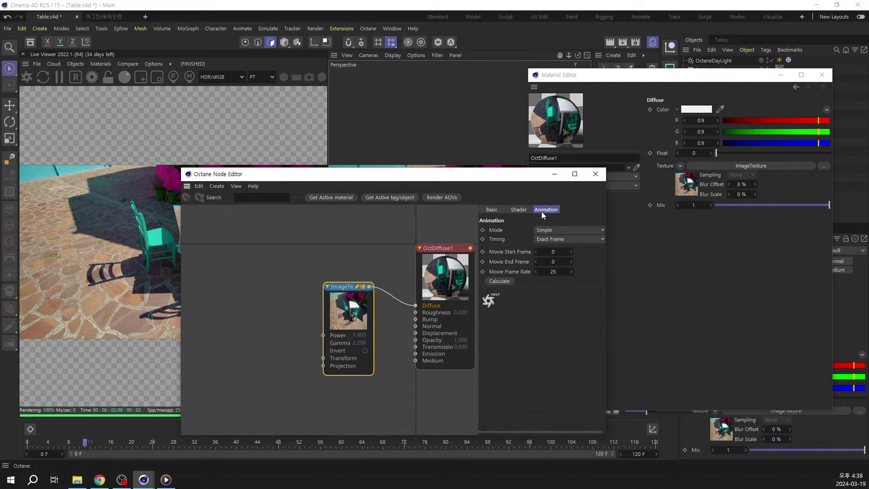
left_click(501, 281)
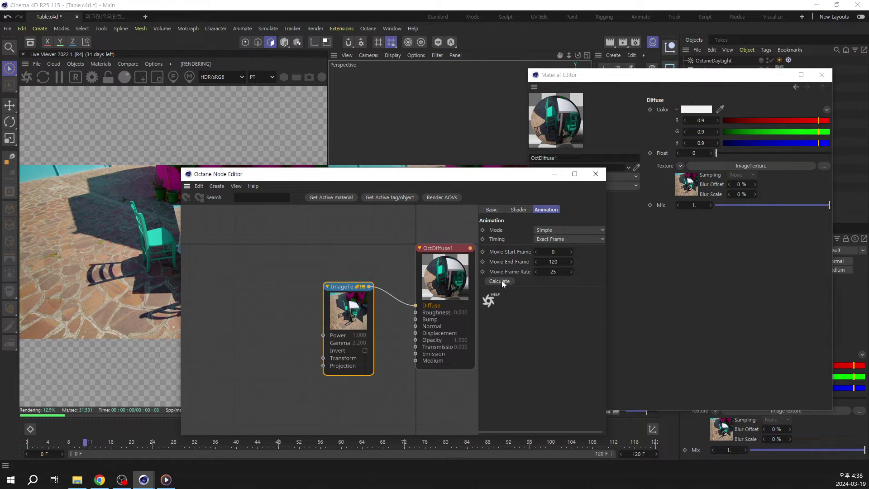
left_click(589, 175)
Play the animation to check the footage texture on the table plane, and return to frame 0
left_click_drag(747, 76, 768, 278)
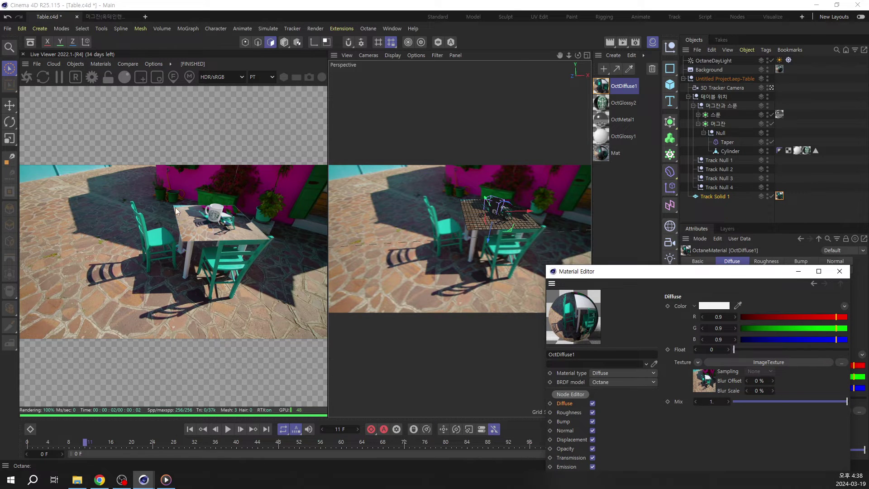
left_click(200, 229)
key("F8")
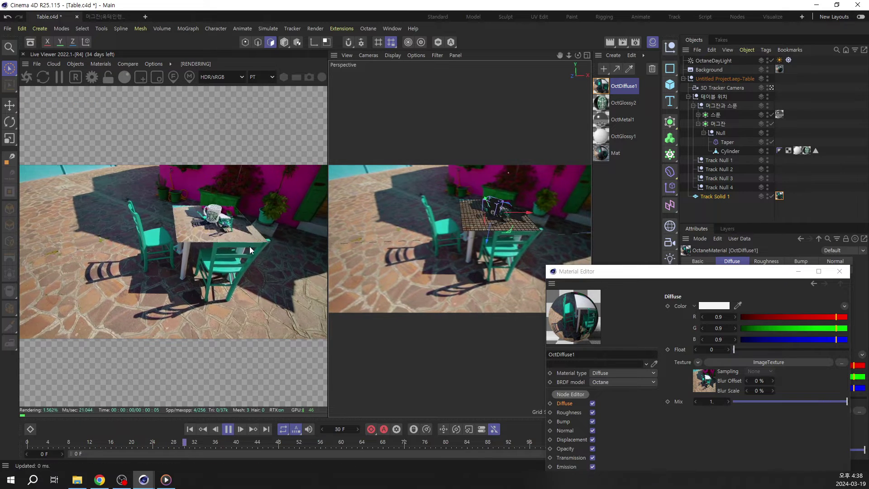
left_click(228, 429)
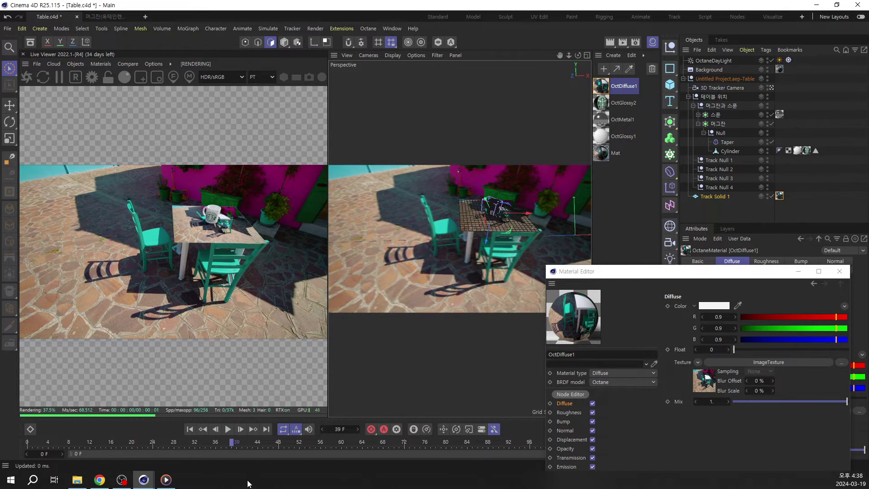
left_click_drag(230, 443, 27, 443)
Reopen the OctDiffuse1 node graph and add a Texture Projection node to the ImageTexture's Projection input
left_click_drag(596, 273, 641, 124)
left_click(616, 245)
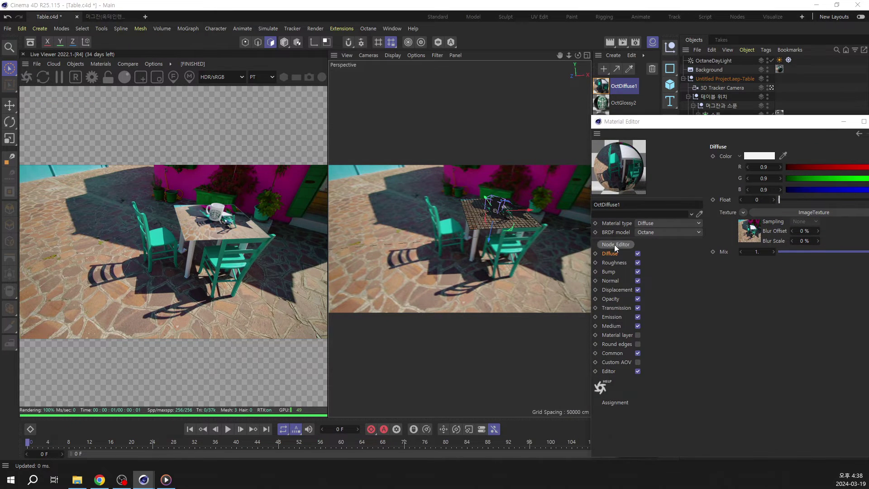
left_click_drag(490, 182, 635, 93)
left_click(493, 217)
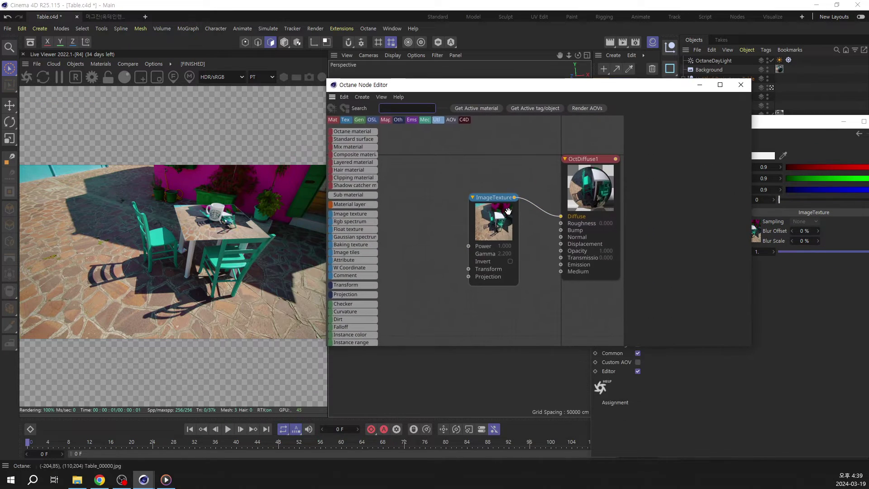
left_click_drag(752, 223, 823, 224)
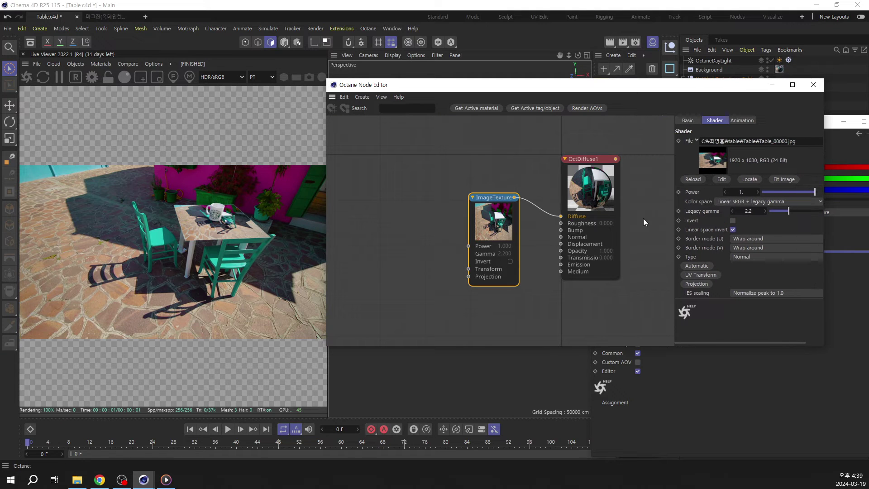
left_click_drag(673, 213, 648, 211)
left_click_drag(488, 232, 514, 208)
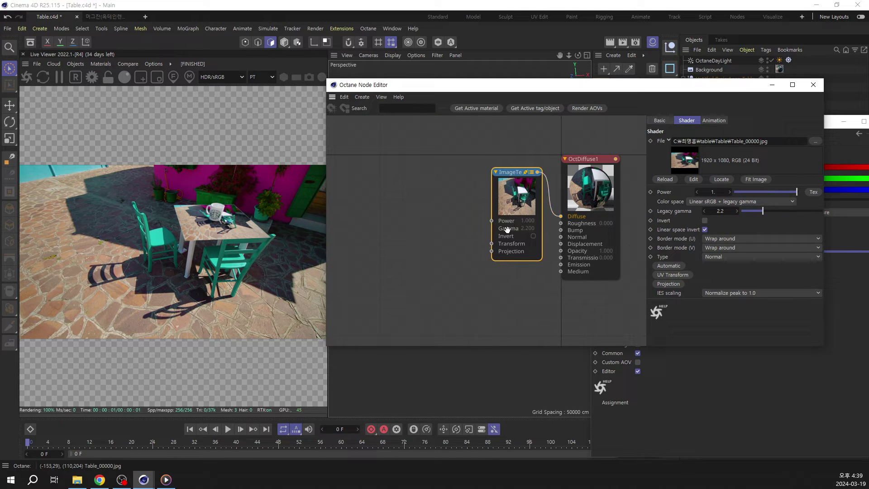
left_click(668, 285)
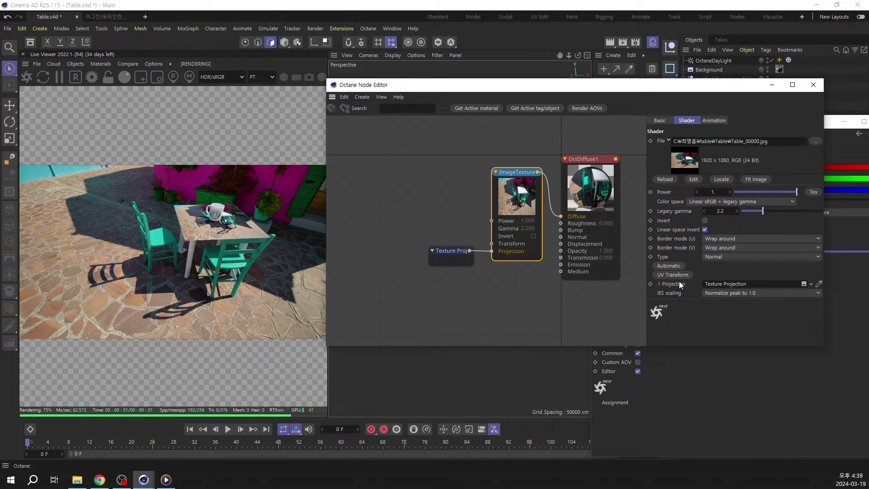
Set the Texture Projection node to Perspective and link the 3D Tracker Camera as its projection source
left_click(460, 259)
mouse_move(449, 253)
left_mouse_down()
mouse_move(441, 251)
mouse_move(448, 250)
left_mouse_up()
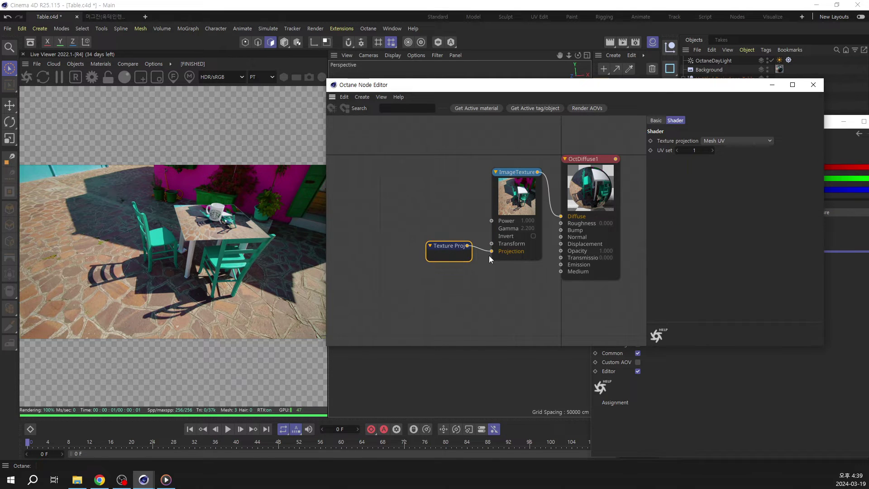
left_click(722, 141)
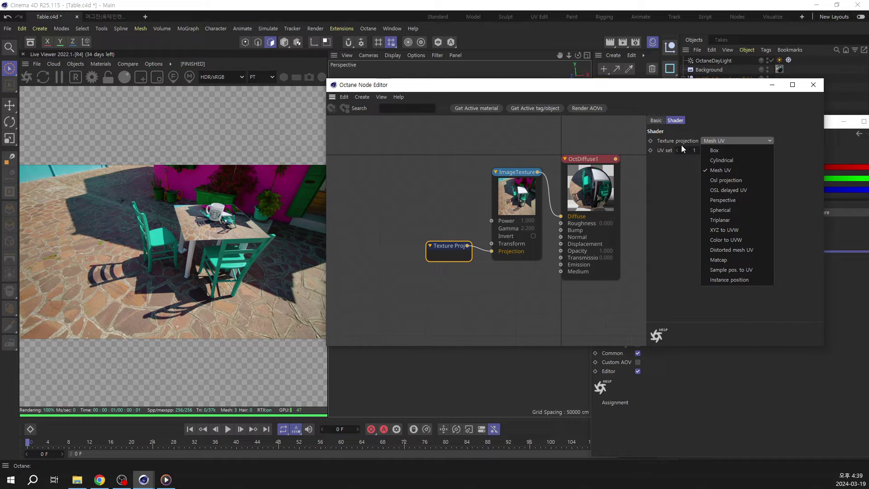
left_click(726, 201)
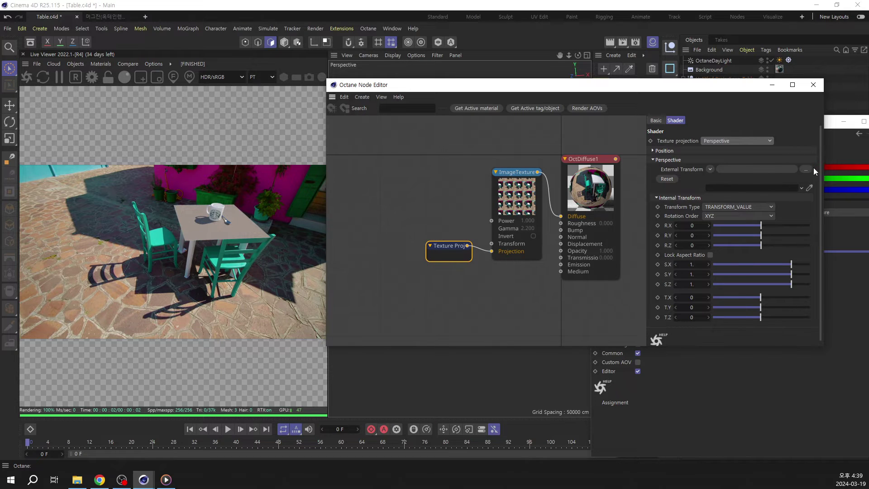
left_click_drag(727, 91, 689, 223)
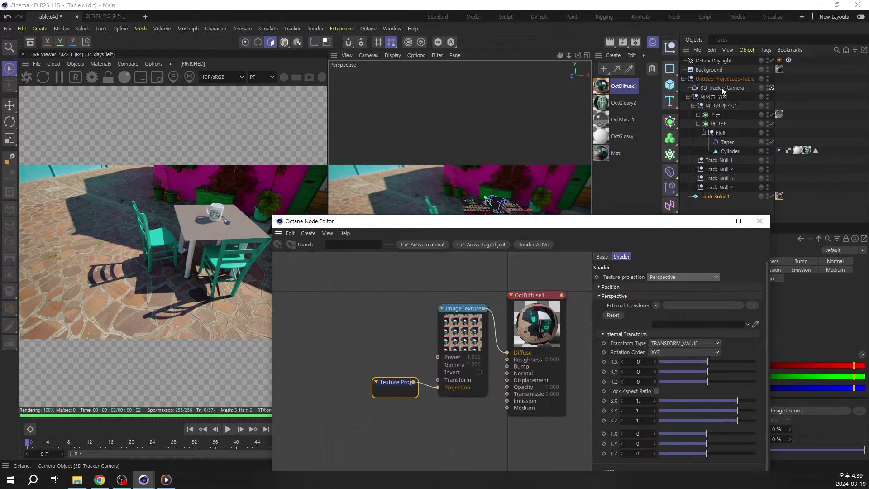
left_click_drag(724, 88, 676, 323)
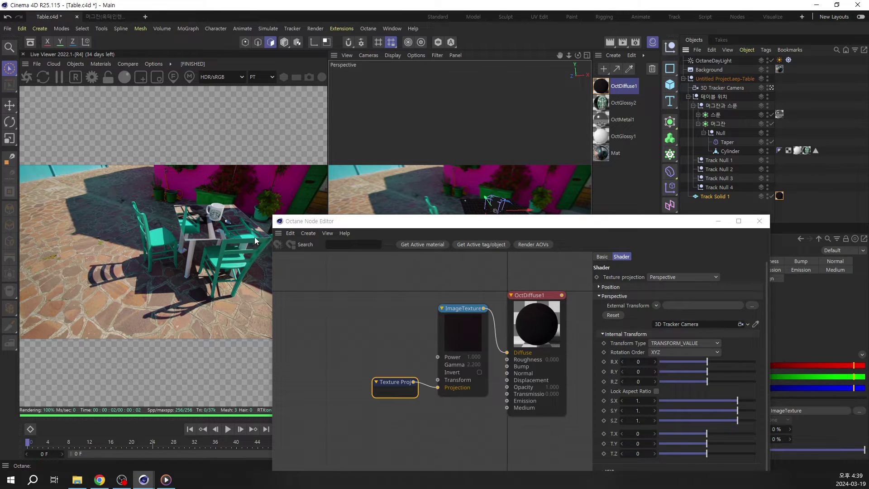
Expand the Texture Projection node's Position settings and set Position to World Space
left_click(617, 287)
left_click_drag(644, 221, 645, 116)
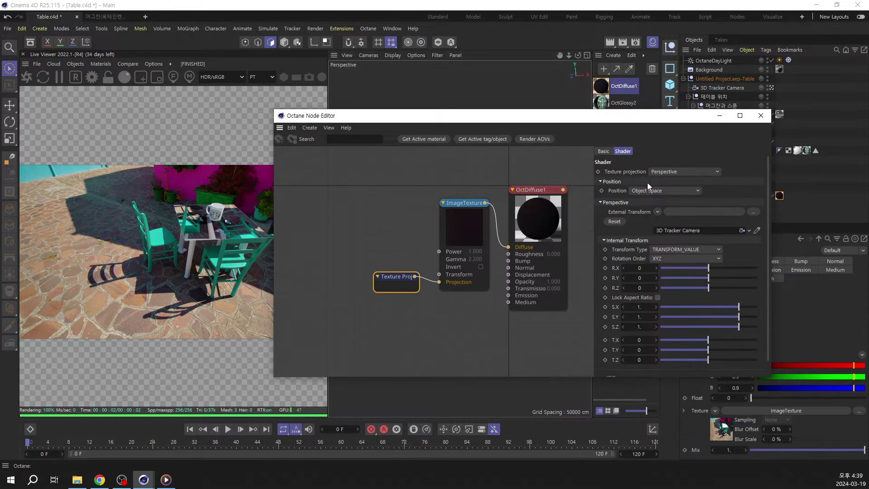
left_click(644, 189)
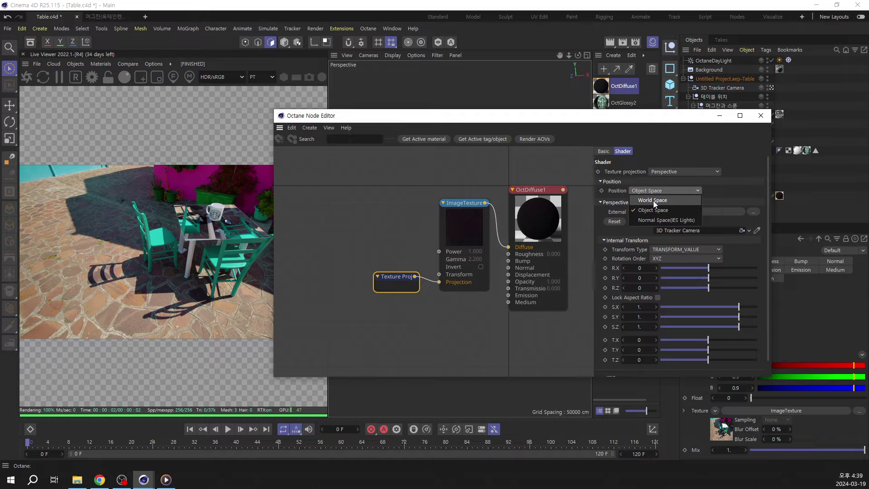
left_click(653, 200)
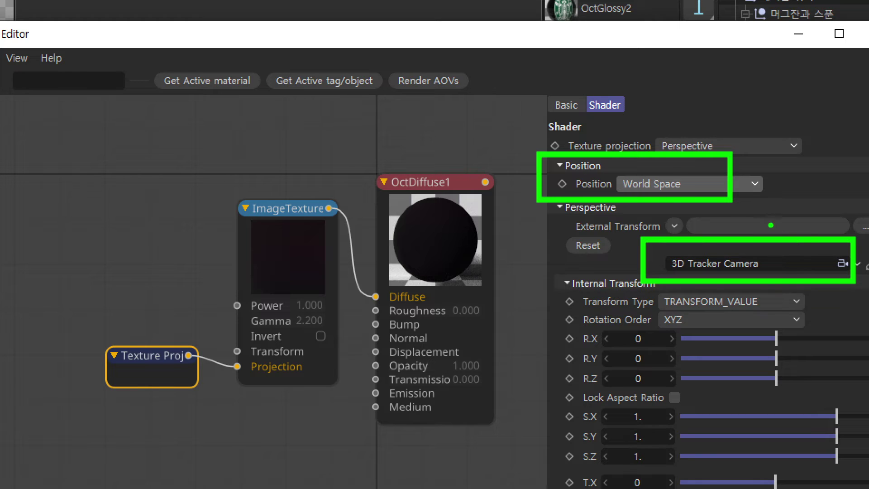
mouse_move(737, 135)
left_mouse_down()
mouse_move(755, 172)
mouse_move(786, 147)
mouse_move(750, 138)
left_mouse_up()
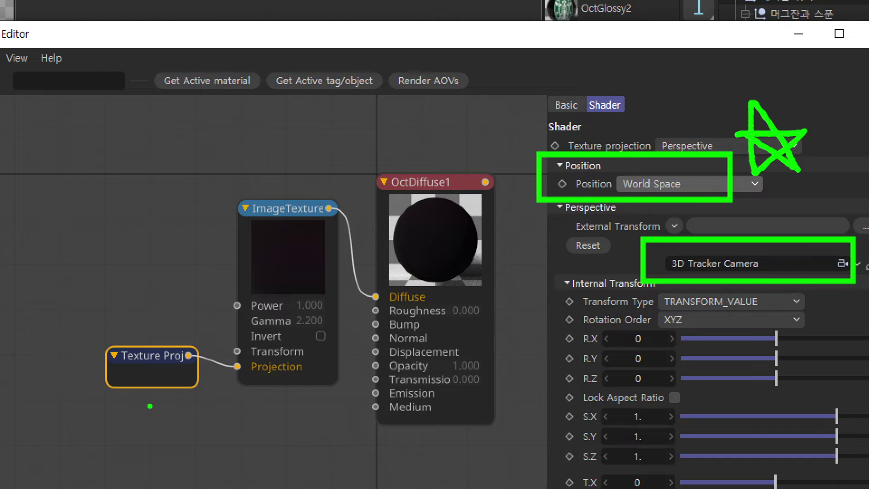
mouse_move(199, 411)
left_mouse_down()
mouse_move(127, 315)
mouse_move(189, 399)
left_mouse_up()
mouse_move(202, 319)
left_mouse_down()
mouse_move(238, 296)
mouse_move(536, 196)
left_mouse_up()
mouse_move(515, 179)
left_mouse_down()
mouse_move(539, 197)
mouse_move(511, 235)
left_mouse_up()
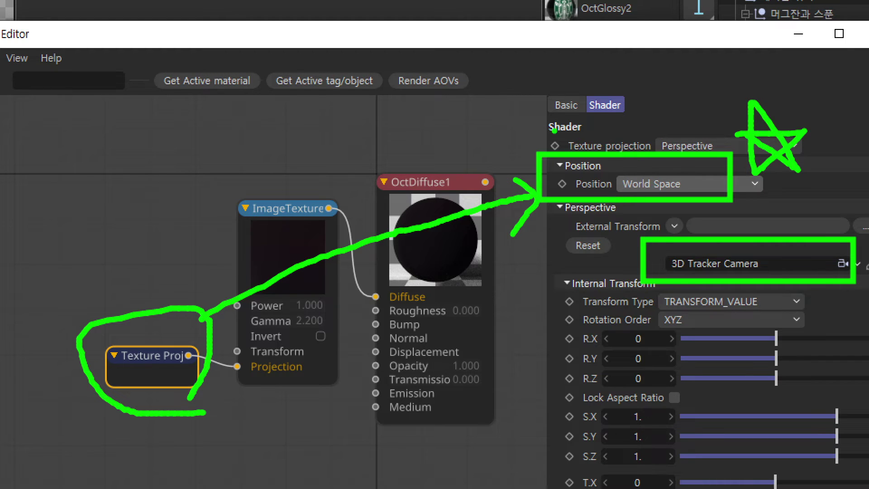
left_click_drag(546, 122, 731, 157)
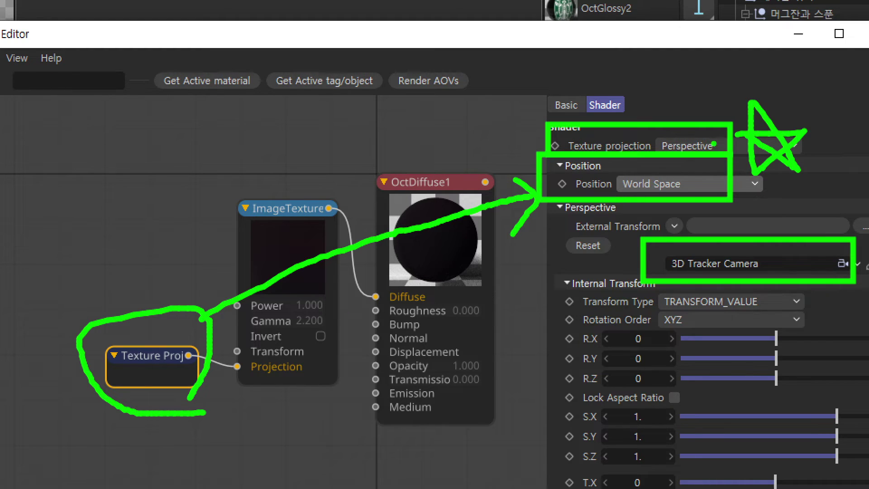
left_click_drag(754, 85, 710, 133)
left_click_drag(711, 117, 729, 127)
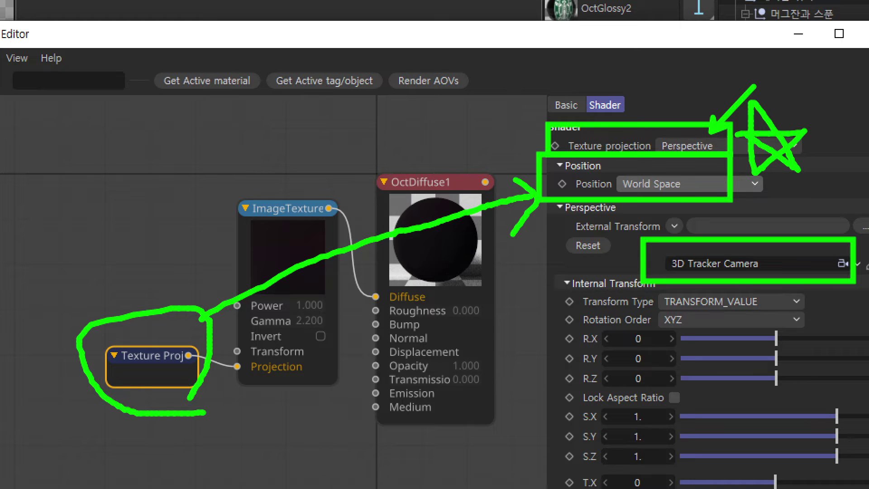
mouse_move(723, 183)
left_mouse_down()
mouse_move(737, 199)
mouse_move(776, 212)
left_mouse_up()
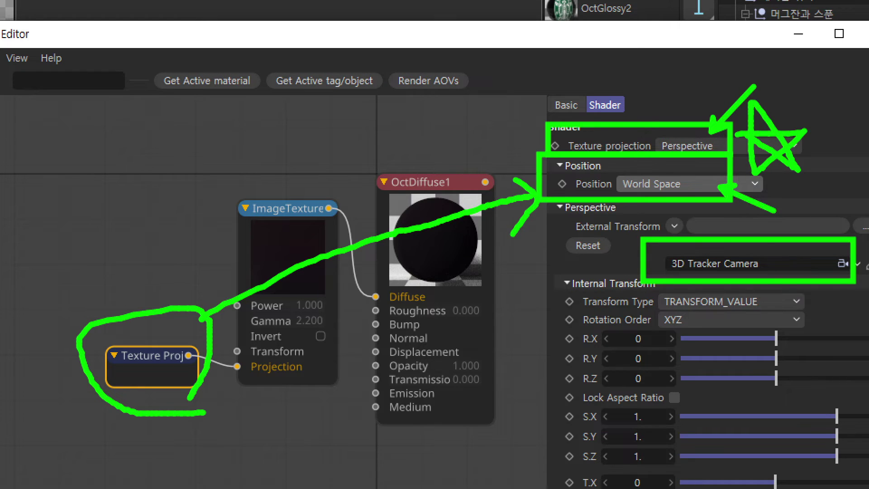
left_click_drag(787, 285, 803, 281)
left_click_drag(787, 271, 836, 328)
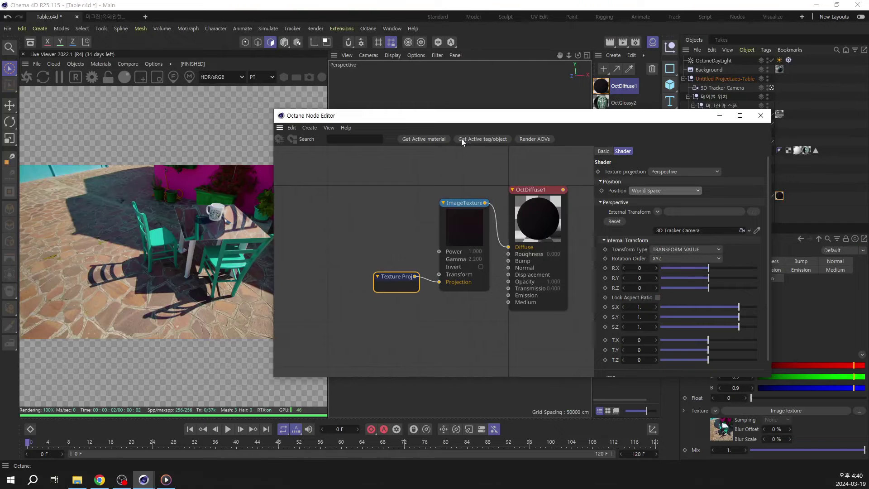
Add a UV Transform node to the ImageTexture's Transform input and arrange it above the Texture Projection node
left_click_drag(468, 123, 532, 94)
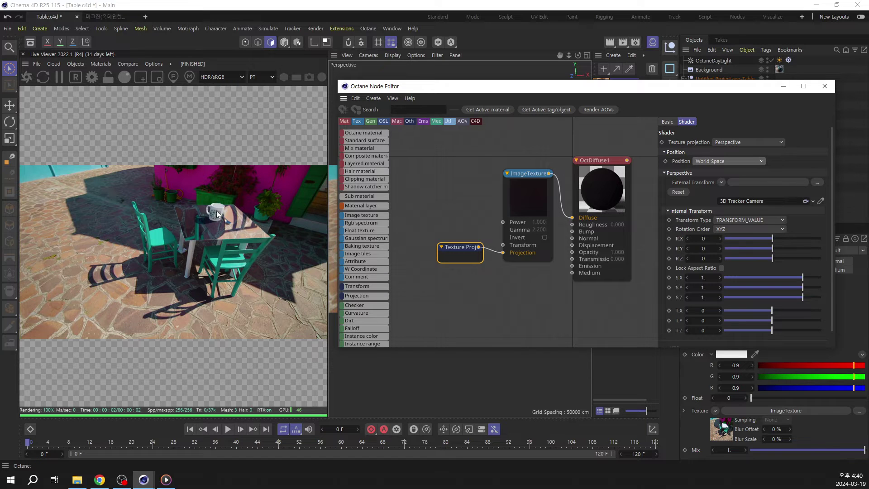
left_click(524, 206)
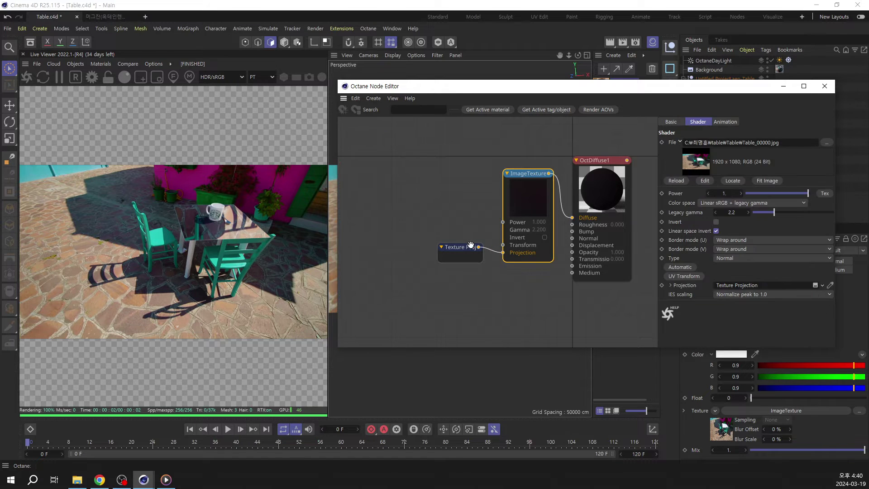
left_click_drag(471, 247, 469, 269)
left_click(524, 222)
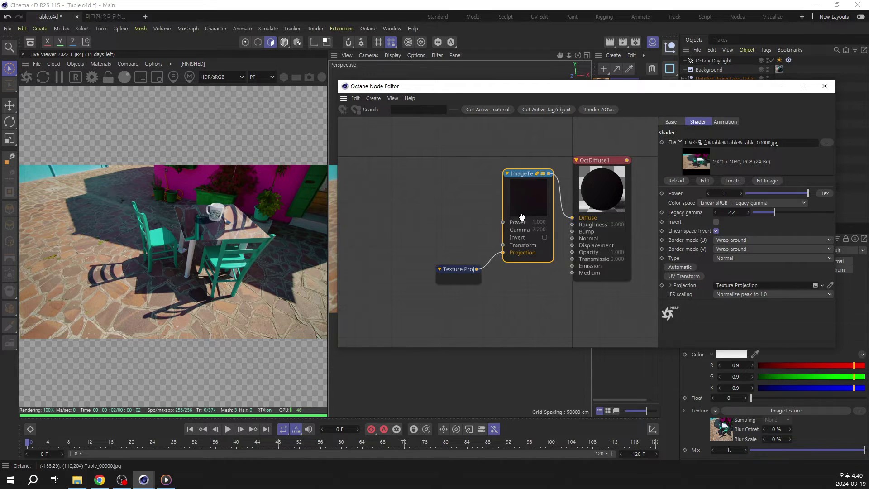
left_click(694, 277)
left_click_drag(451, 243, 429, 212)
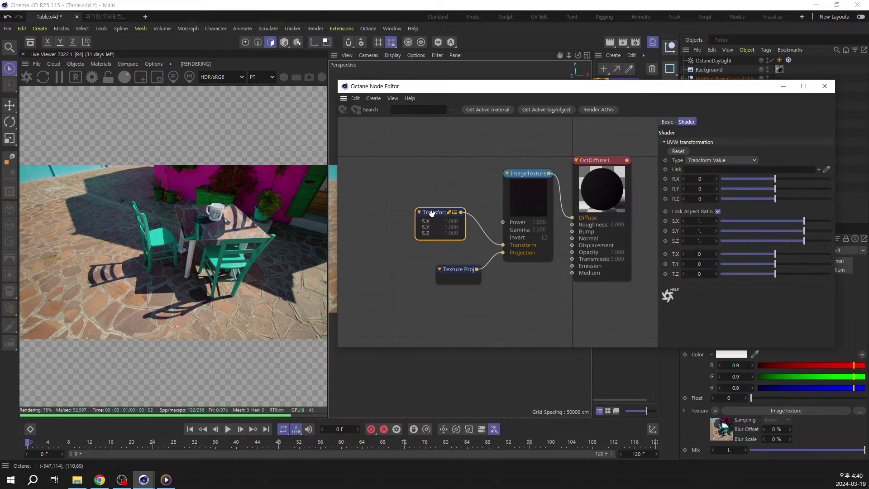
Set the Transform node's R.Z rotation to 180
left_click_drag(775, 199, 799, 199)
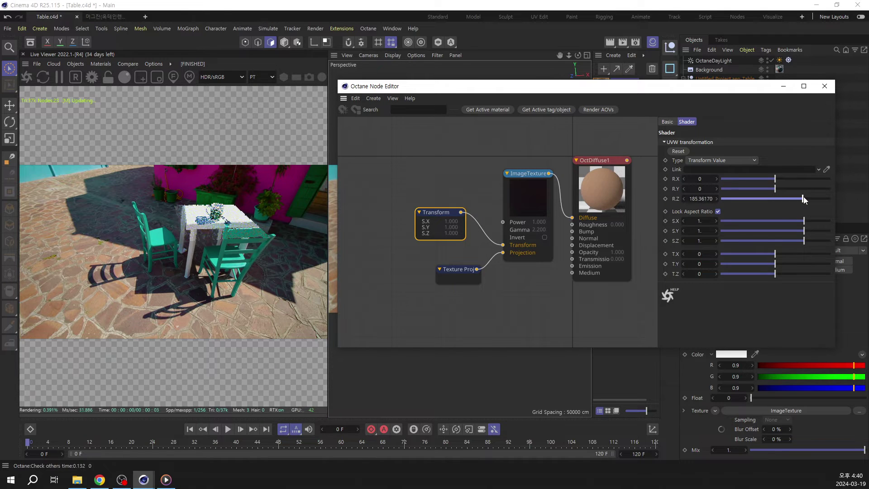
double_click(701, 199)
type("180")
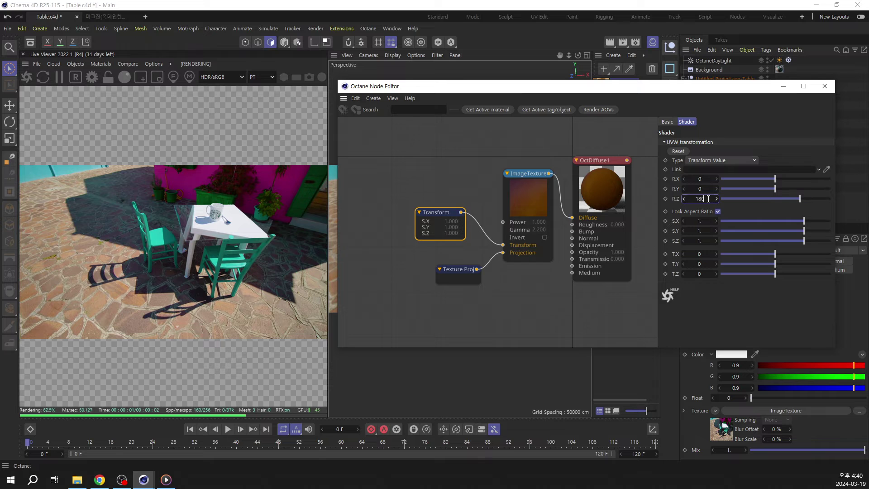
key("Return")
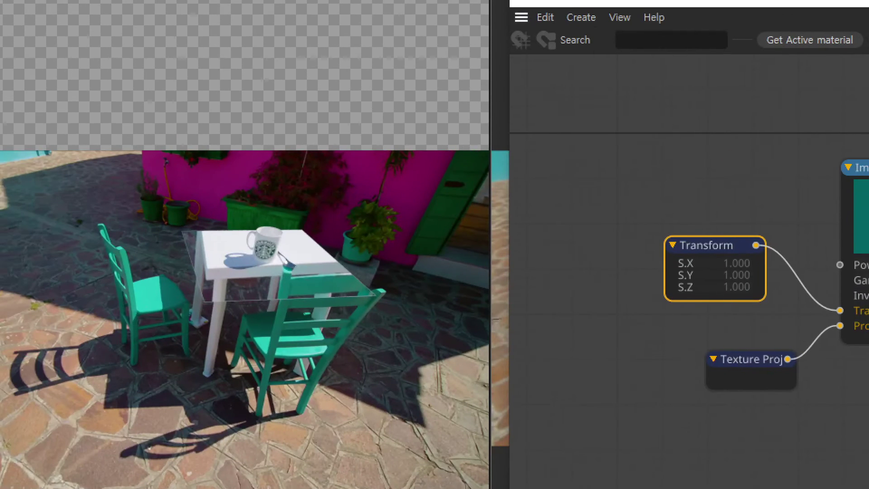
left_click_drag(137, 194, 283, 252)
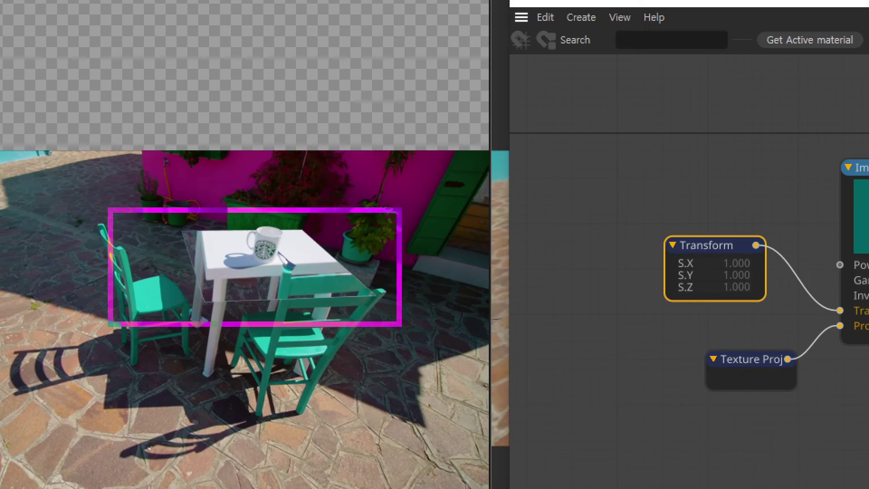
left_click_drag(401, 325, 403, 325)
left_click_drag(300, 306, 345, 385)
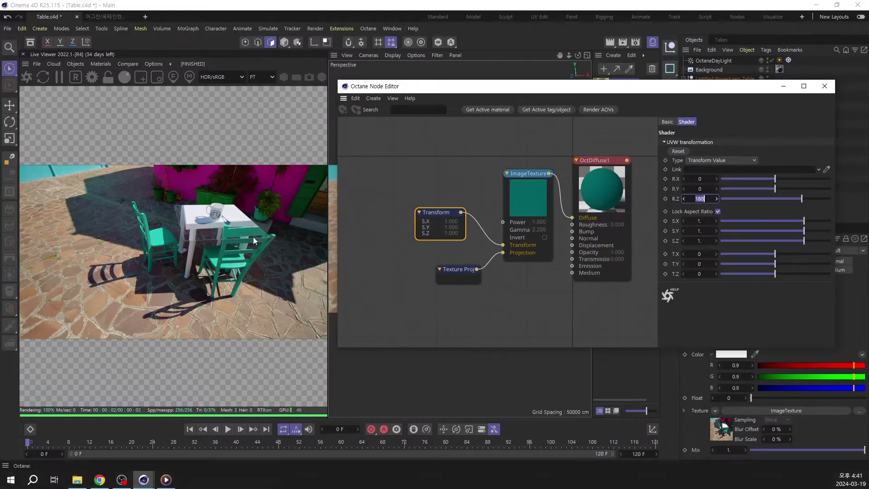
Adjust the Transform node's T.X and T.Y offsets until the projected footage lines up with the real tabletop
left_click(779, 254)
left_click_drag(779, 254, 778, 263)
left_click(774, 262)
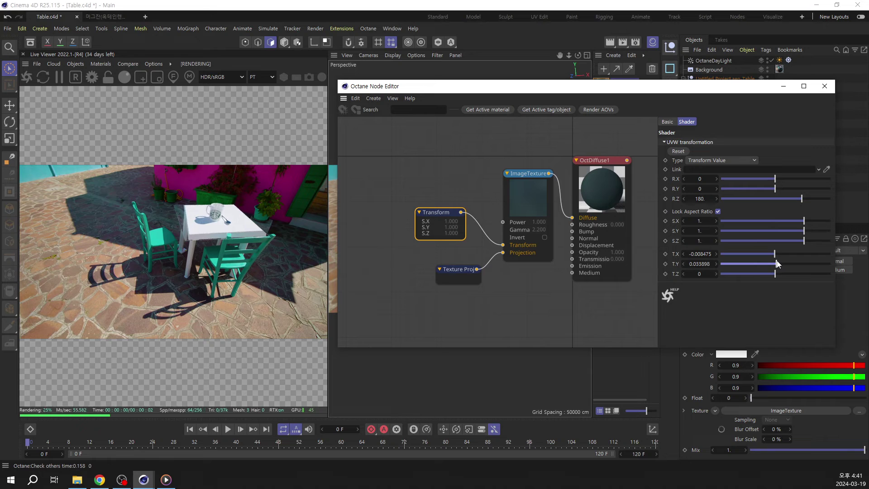
left_click(775, 253)
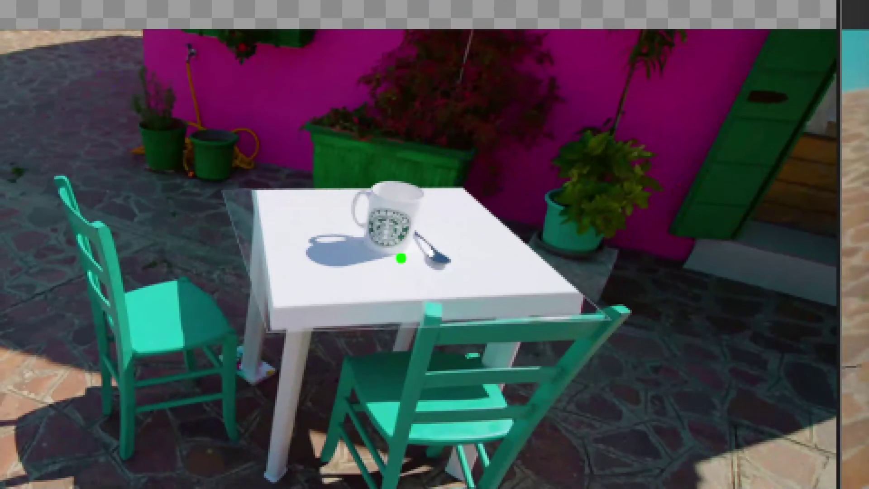
mouse_move(406, 268)
left_mouse_down()
mouse_move(346, 233)
mouse_move(477, 199)
mouse_move(469, 257)
mouse_move(450, 262)
left_mouse_up()
left_click_drag(324, 214, 277, 202, "ctrl+shift")
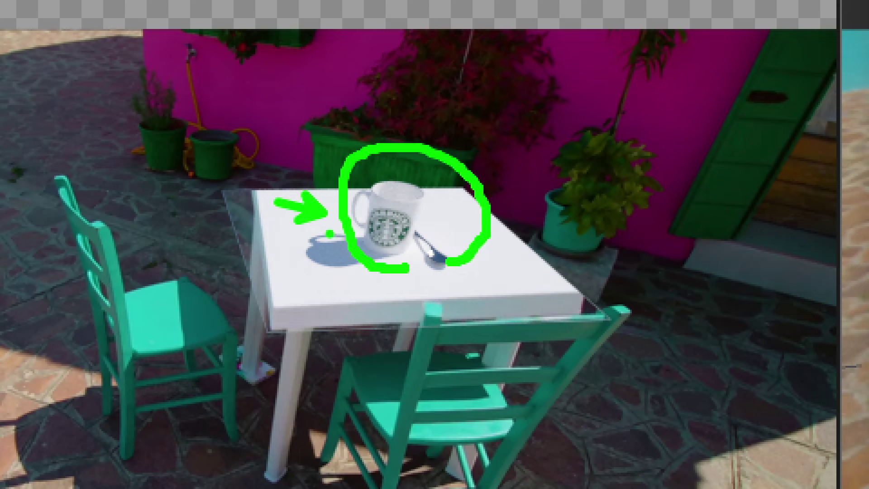
left_click_drag(330, 232, 288, 270, "ctrl+shift")
left_click_drag(370, 277, 343, 312, "ctrl+shift")
left_click_drag(439, 274, 468, 304, "ctrl+shift")
left_click_drag(488, 273, 538, 291, "ctrl+shift")
left_click_drag(498, 237, 549, 246, "ctrl+shift")
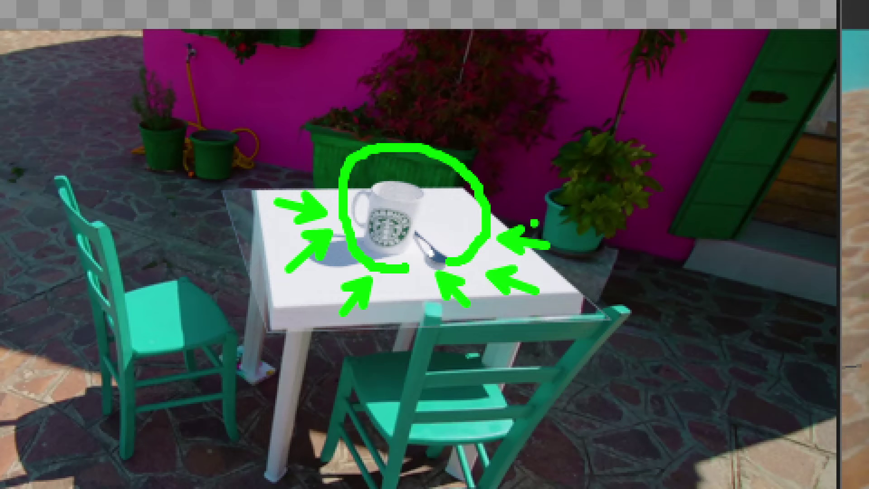
left_click_drag(491, 207, 549, 190, "ctrl+shift")
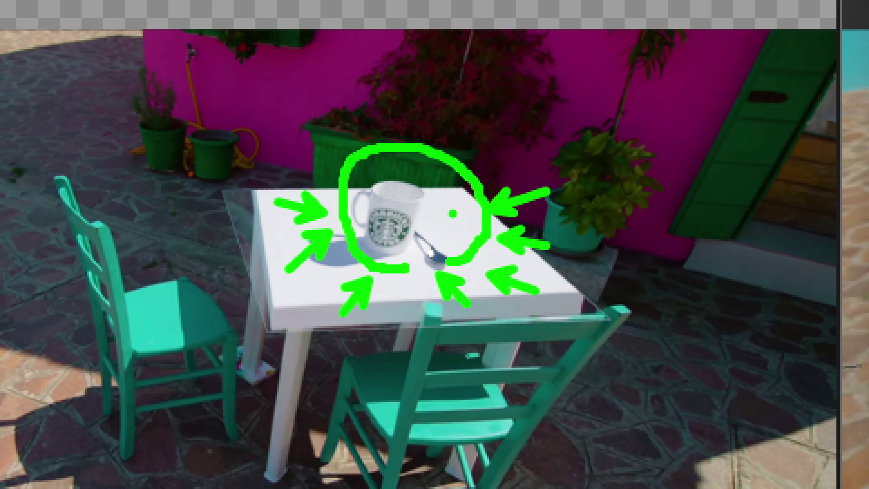
key("Escape")
Save the scene and play back the animation
left_click(826, 86)
left_click(816, 111)
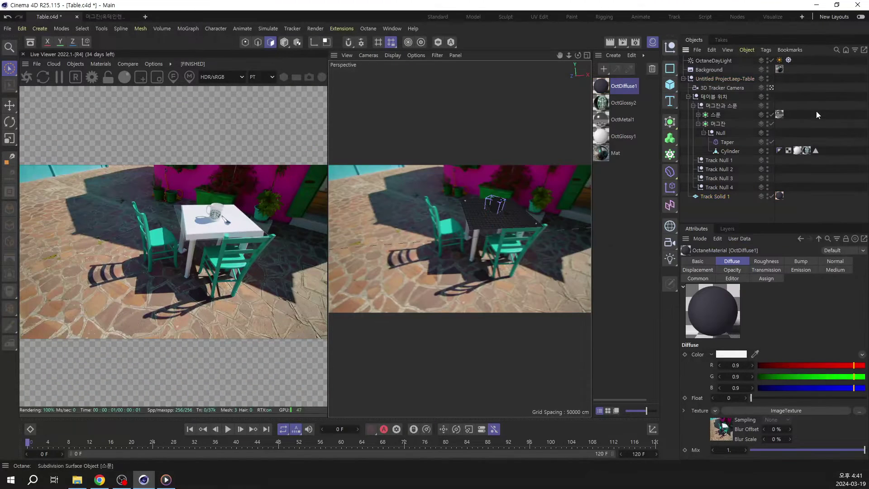
key("ctrl+s")
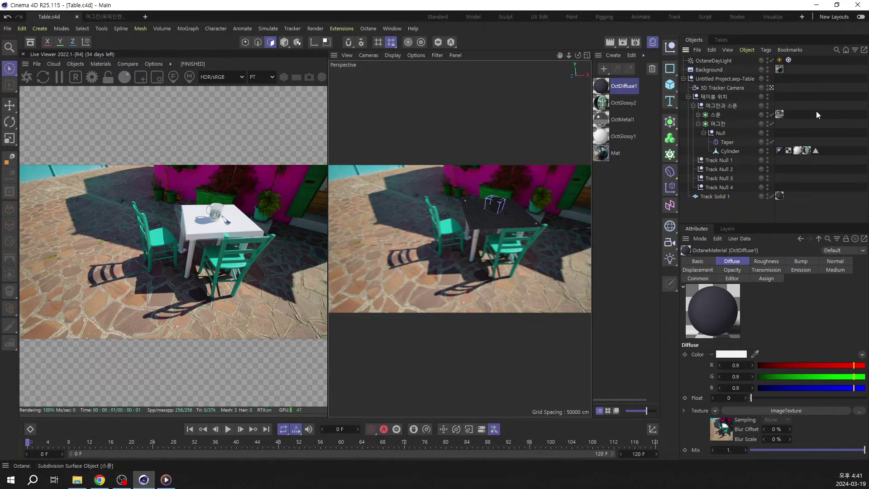
left_click(228, 429)
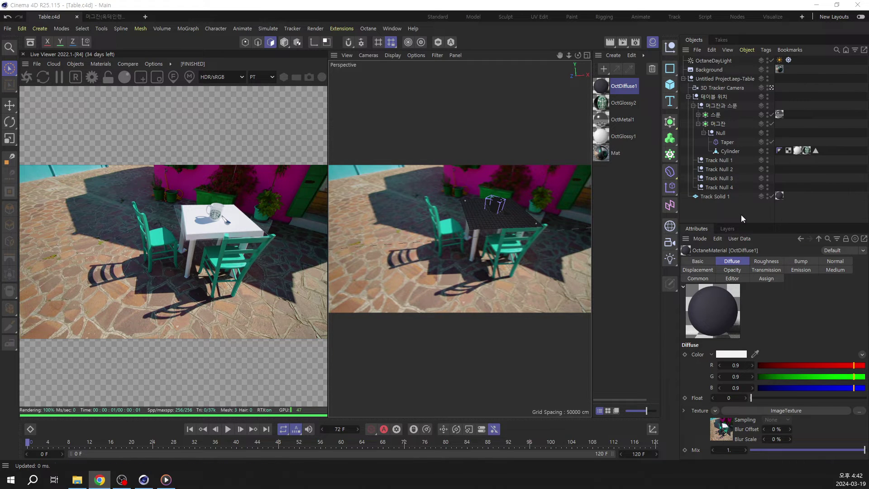
Collapse the mug's hierarchy and add an Octane ObjectTag to both the spoon (스푼) and mug (머그잔) Subdivision Surface objects
left_click_drag(745, 223, 763, 264)
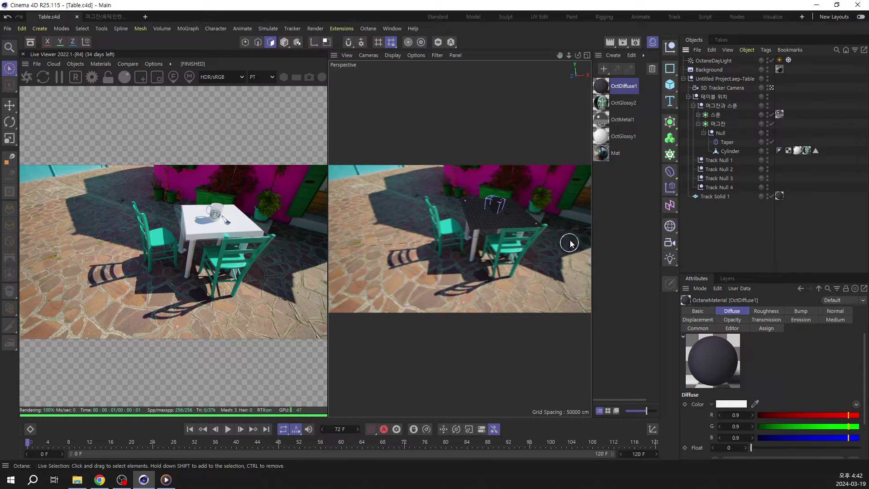
left_click(698, 124)
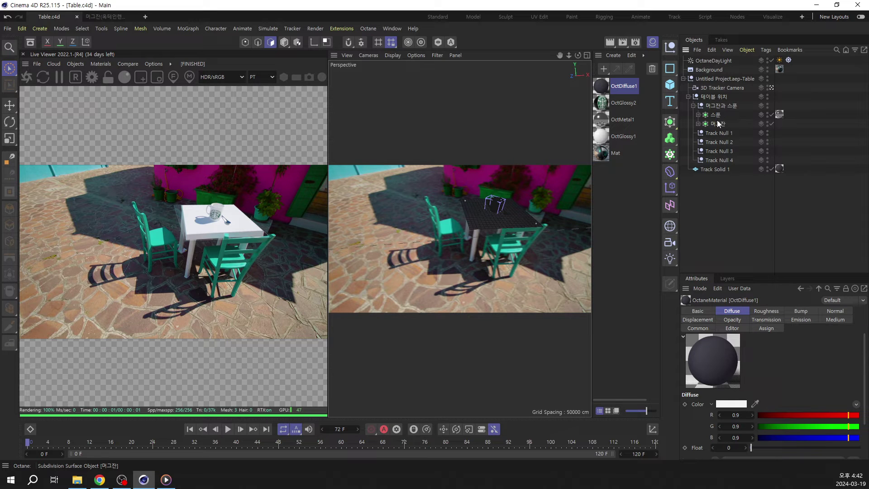
left_click(718, 124)
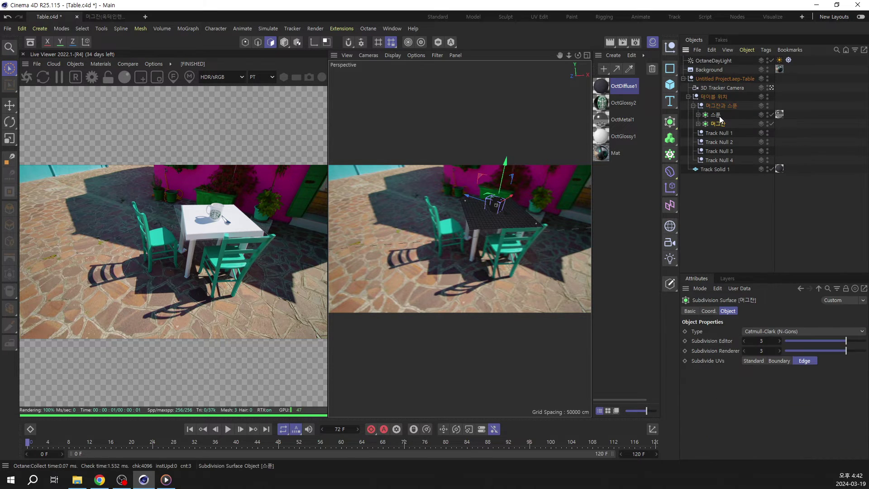
left_click(719, 118)
key("ctrl+shift+a")
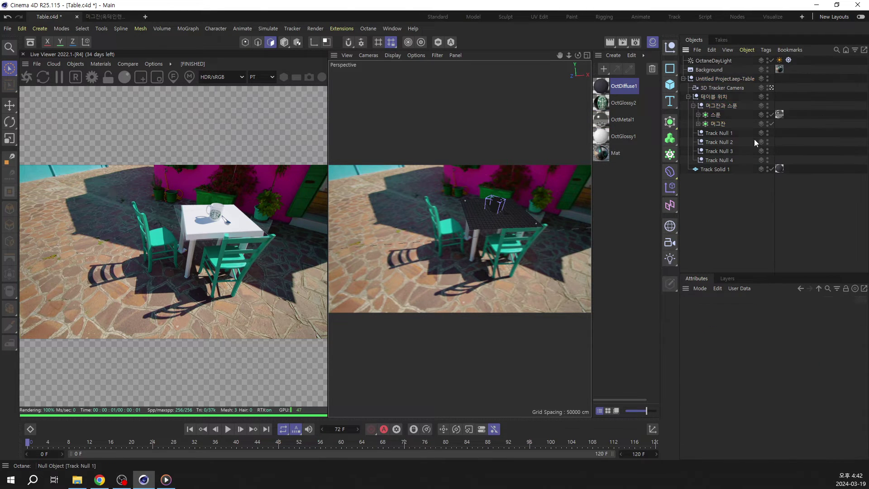
left_click(720, 124)
left_click(716, 115, "ctrl")
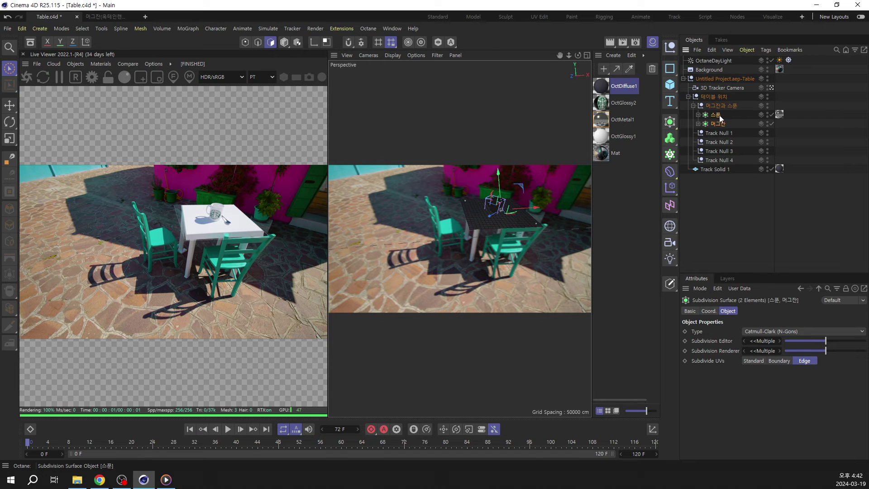
right_click(718, 116)
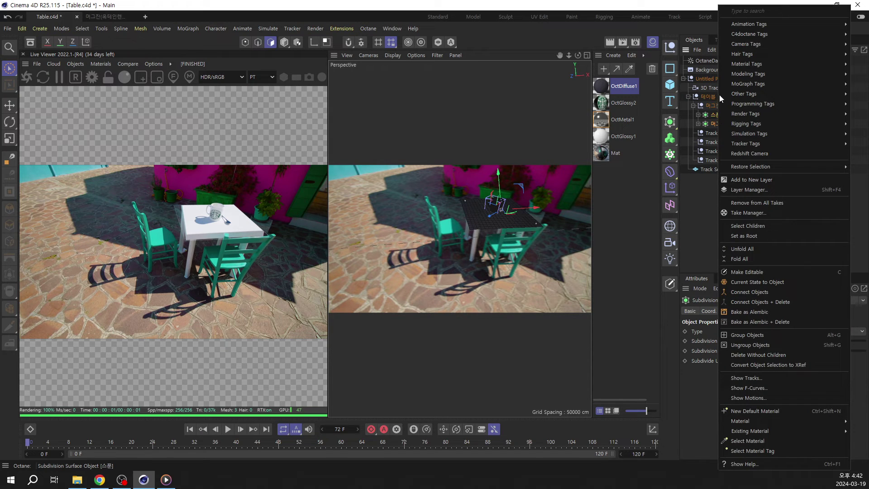
mouse_move(754, 36)
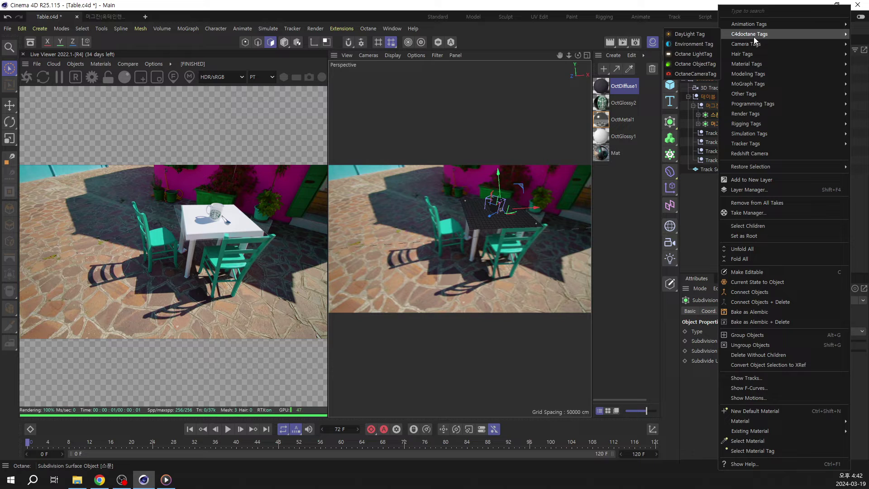
left_click(700, 65)
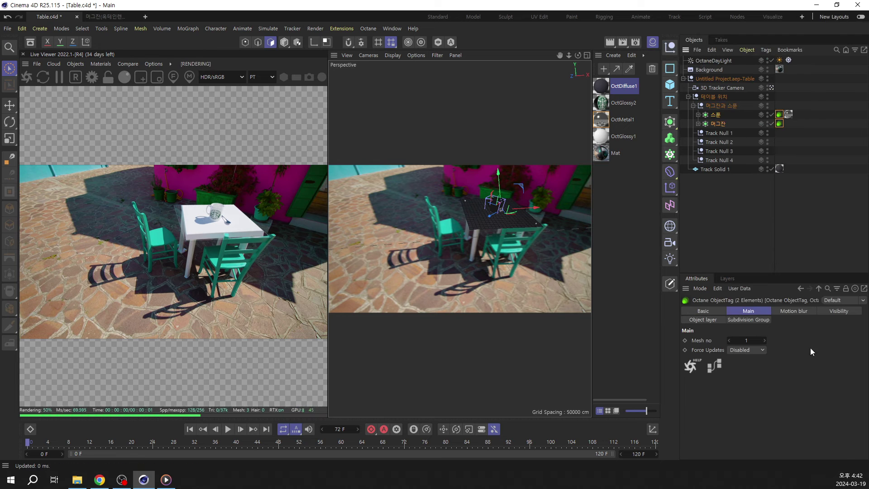
Set the Object layer's Layer ID to 3 on the spoon and mug Octane ObjectTags
left_click(722, 319)
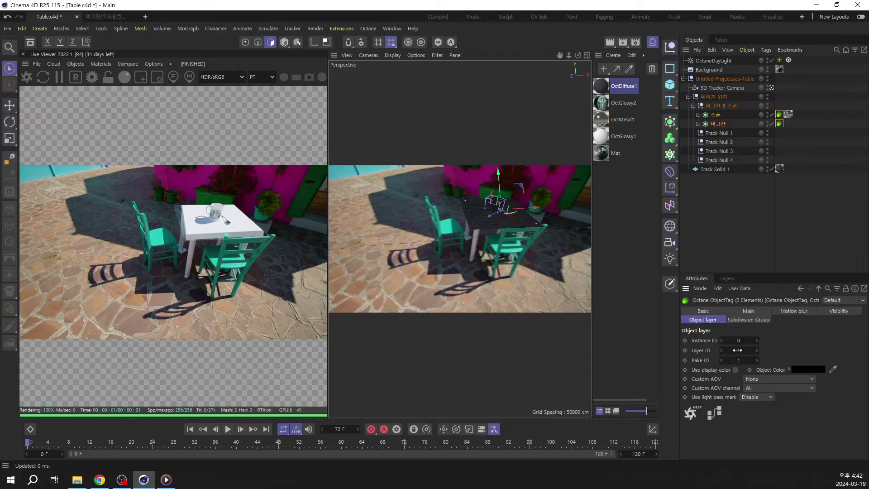
left_click(737, 350)
type("3")
key("Return")
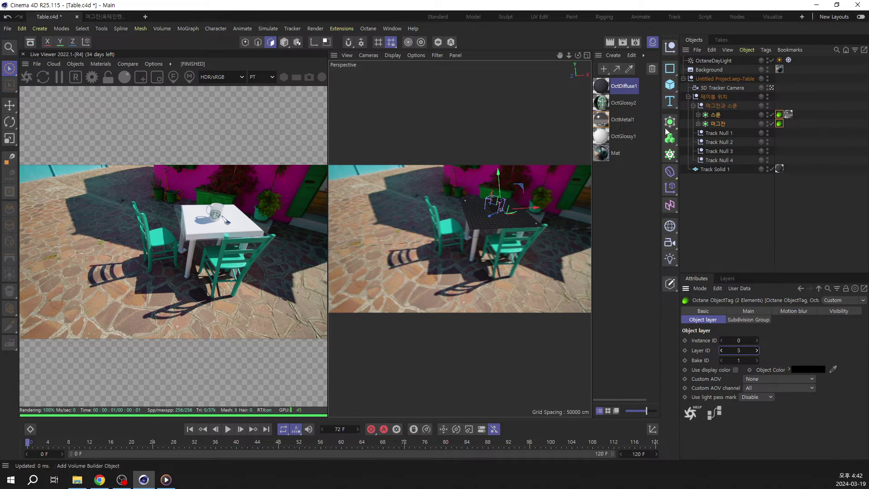
Open the Render Settings and set the renderer to Octane Renderer
left_click(635, 42)
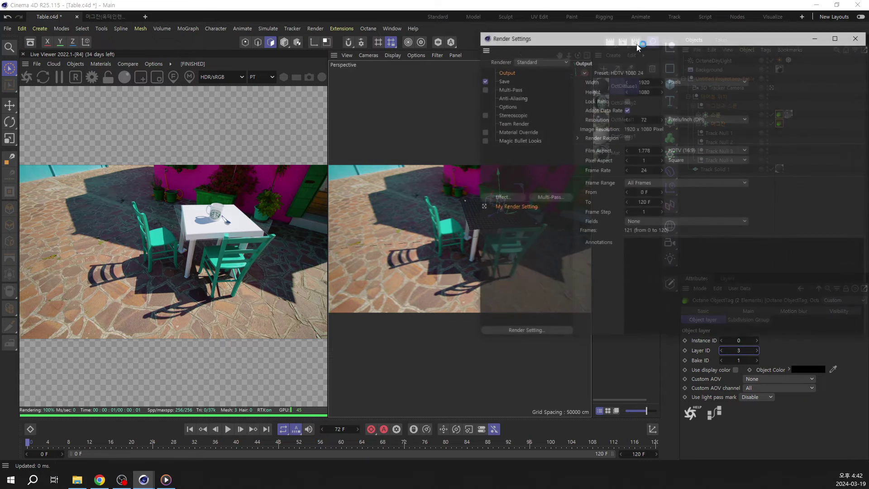
left_click_drag(635, 37, 455, 75)
left_click(349, 93)
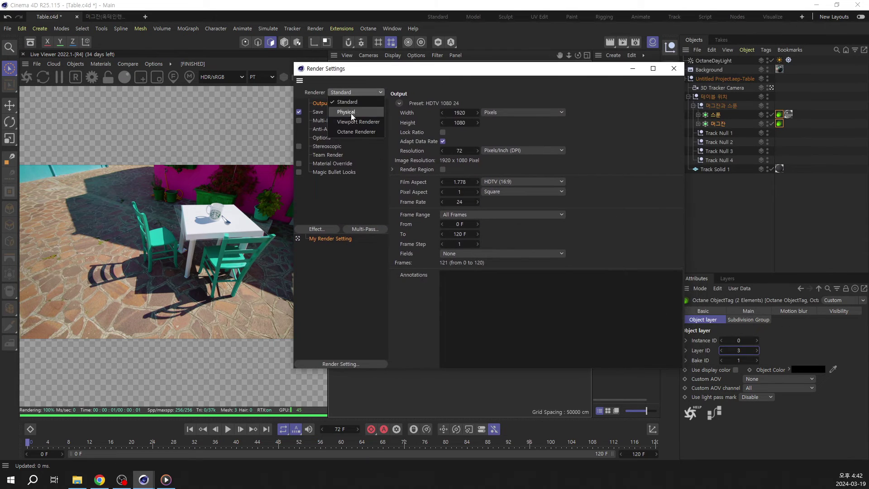
left_click(352, 132)
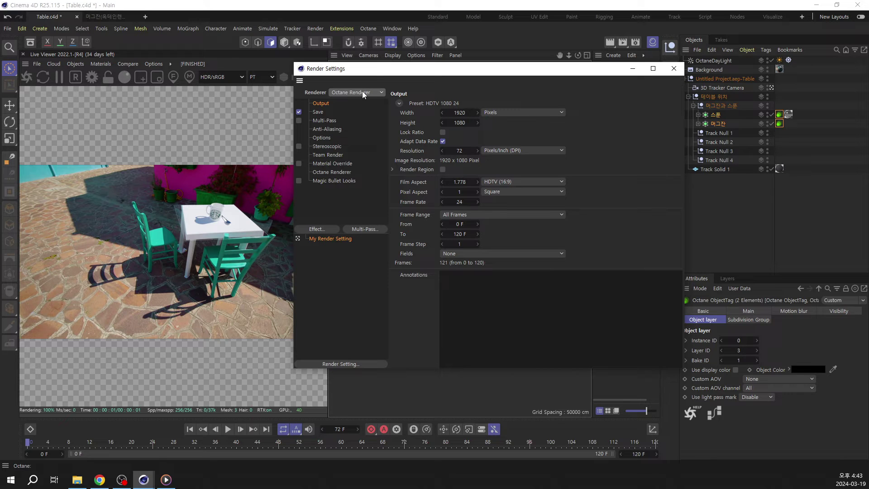
Enable the Octane Render AOV group and its render layer, with the render layer's Layer ID set to 3
left_click(337, 174)
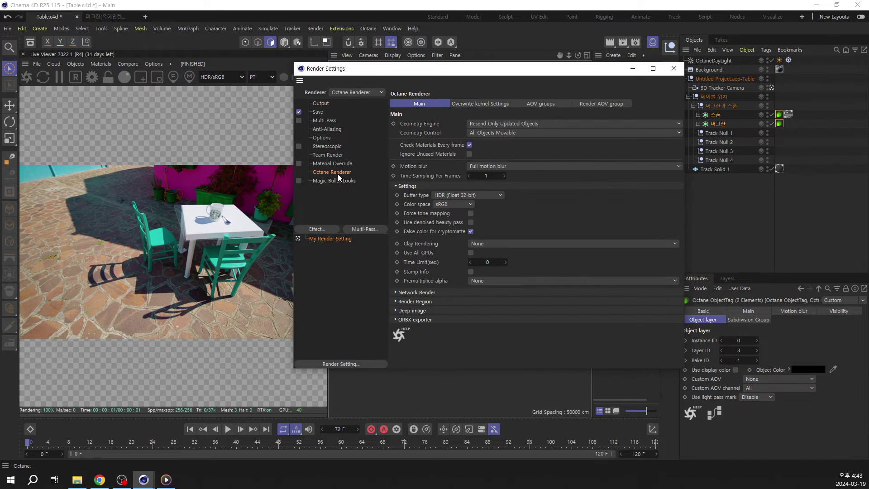
left_click(614, 103)
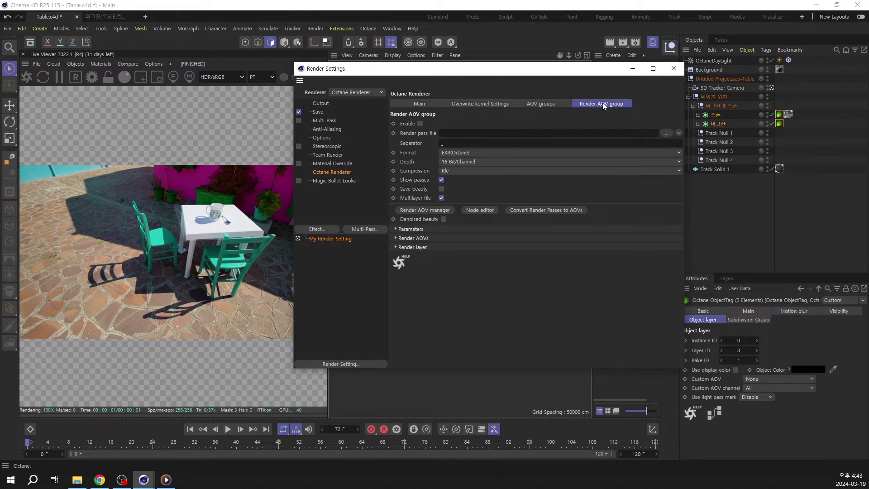
left_click(419, 123)
left_click(420, 247)
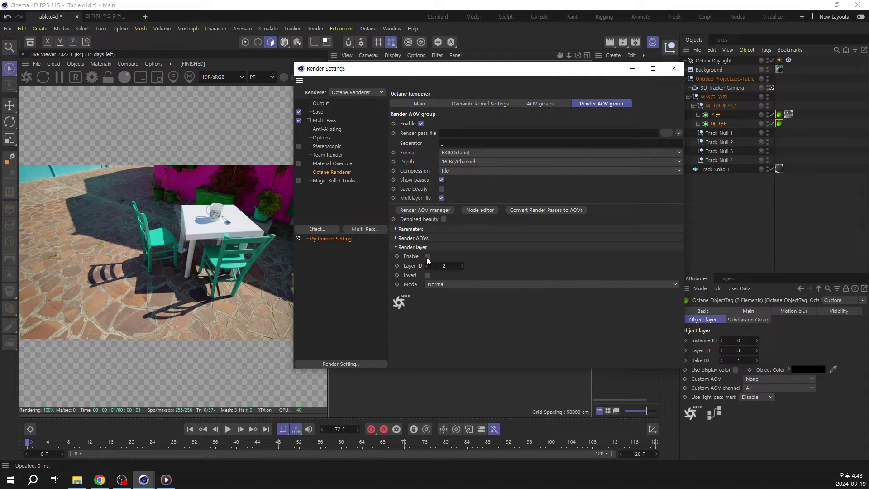
left_click(427, 256)
left_click(444, 266)
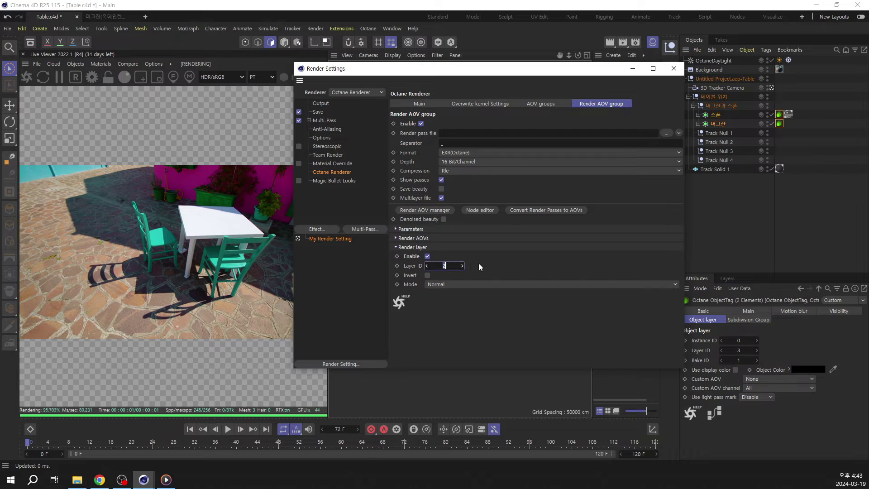
type("3")
key("Return")
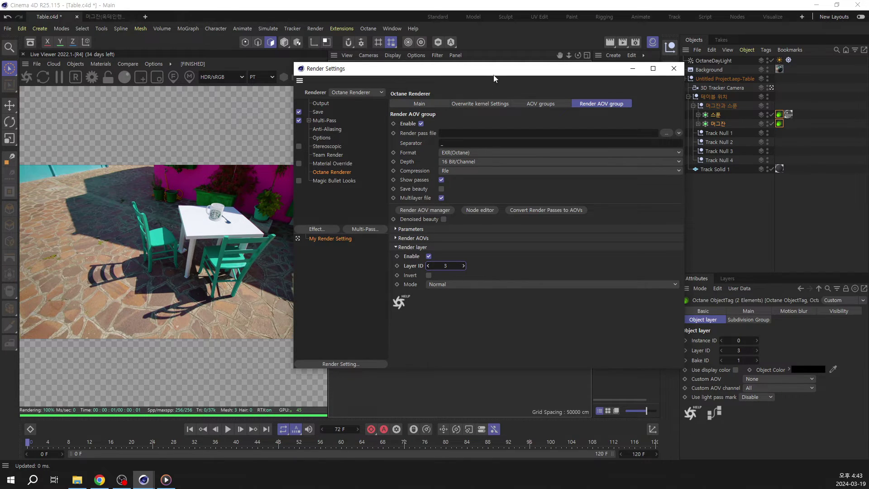
mouse_move(493, 79)
left_mouse_down()
mouse_move(460, 77)
mouse_move(486, 77)
left_mouse_up()
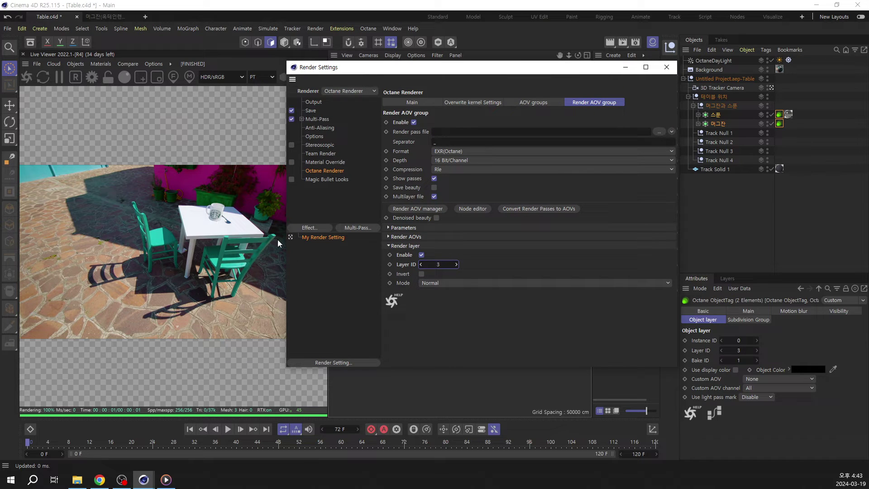
key("ctrl+1")
left_click(246, 224)
mouse_move(222, 244)
left_mouse_down()
mouse_move(208, 243)
mouse_move(218, 176)
mouse_move(164, 245)
mouse_move(236, 201)
mouse_move(225, 233)
left_mouse_up()
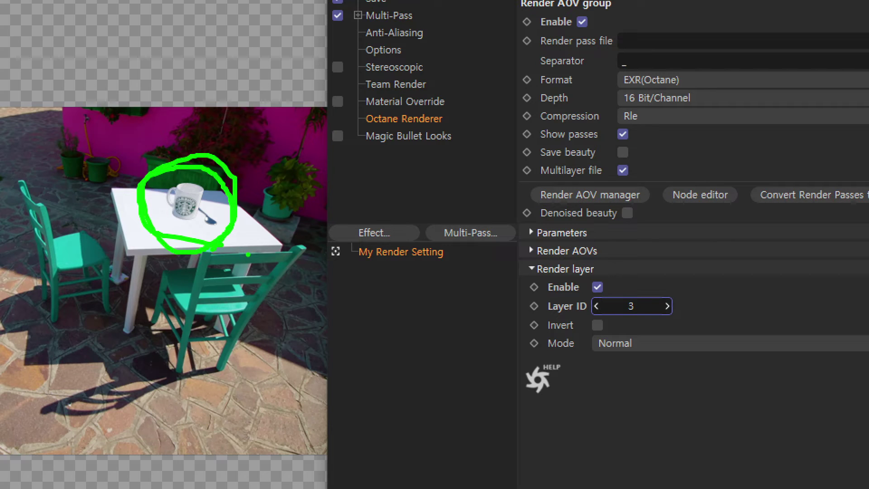
key("Escape")
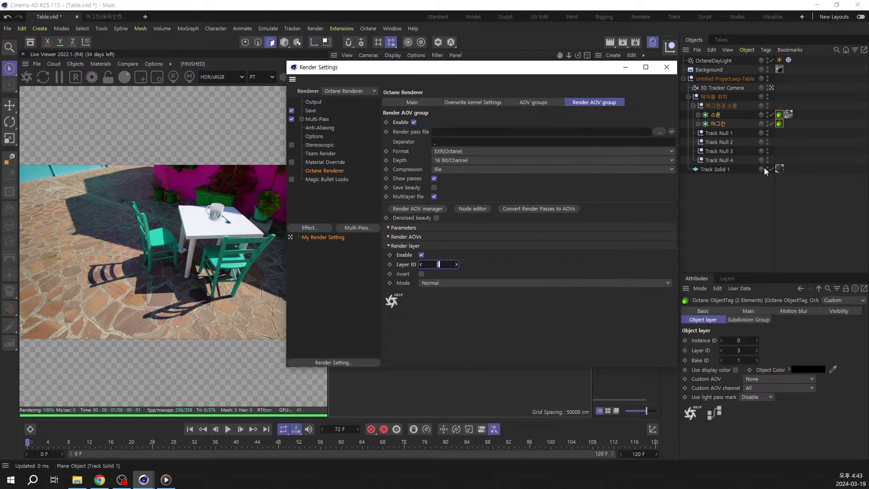
Hide the Background object in both the editor and the renderer
left_click(717, 68)
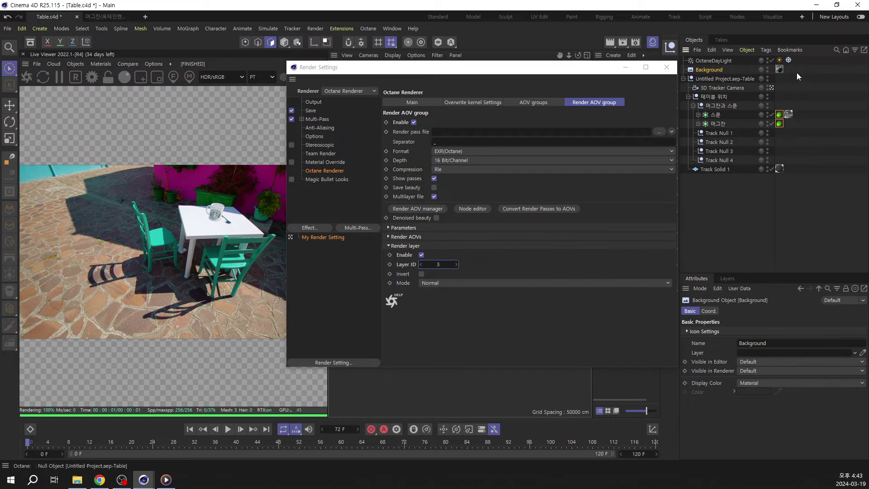
double_click(767, 67)
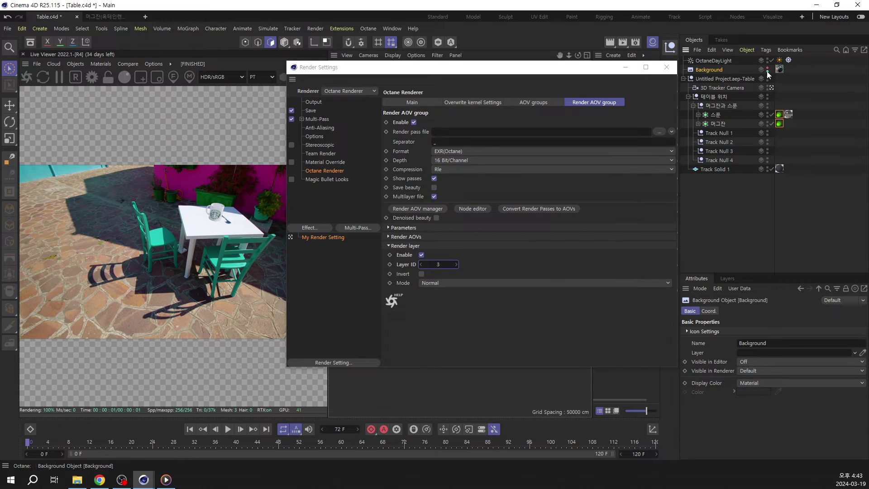
double_click(766, 72)
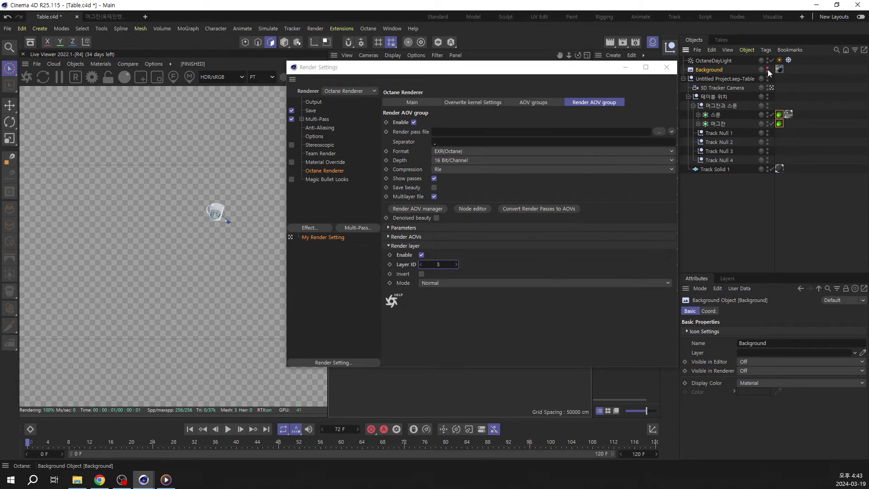
Show the Object layer settings of the spoon and mug Octane ObjectTags and disable the render layer
left_click(779, 115)
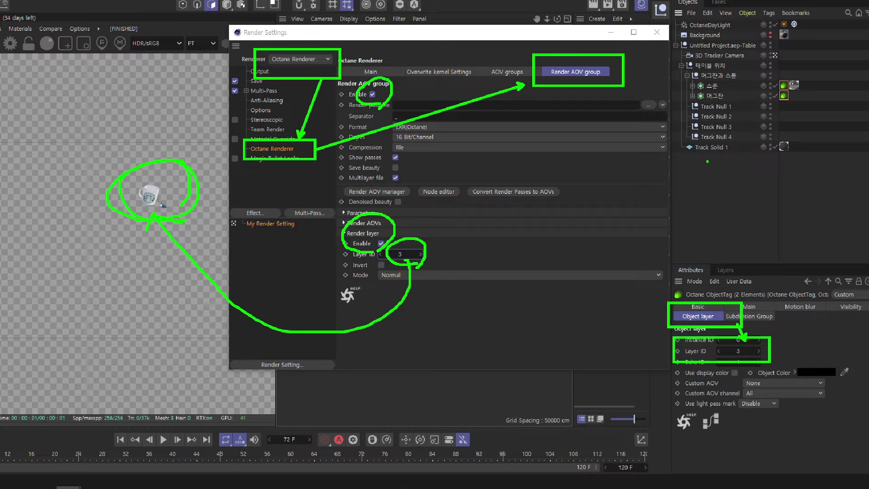
mouse_move(708, 161)
left_mouse_down()
mouse_move(678, 137)
mouse_move(807, 137)
mouse_move(708, 159)
left_mouse_up()
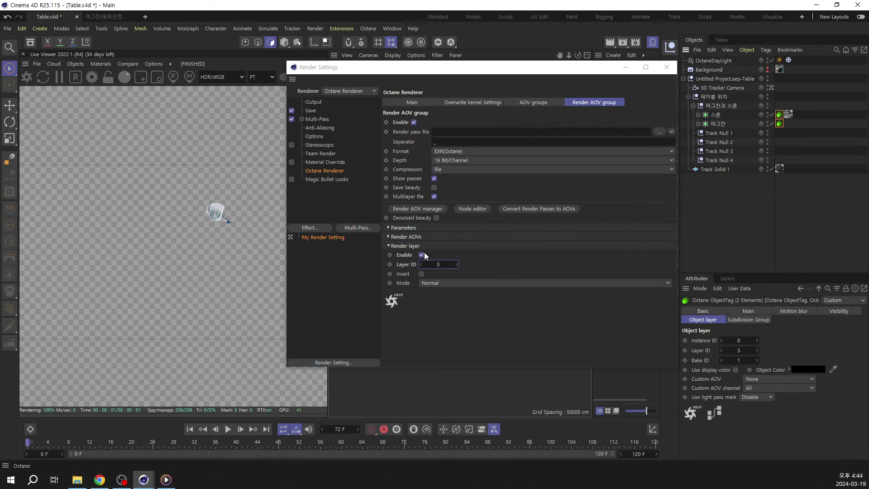
left_click(381, 243)
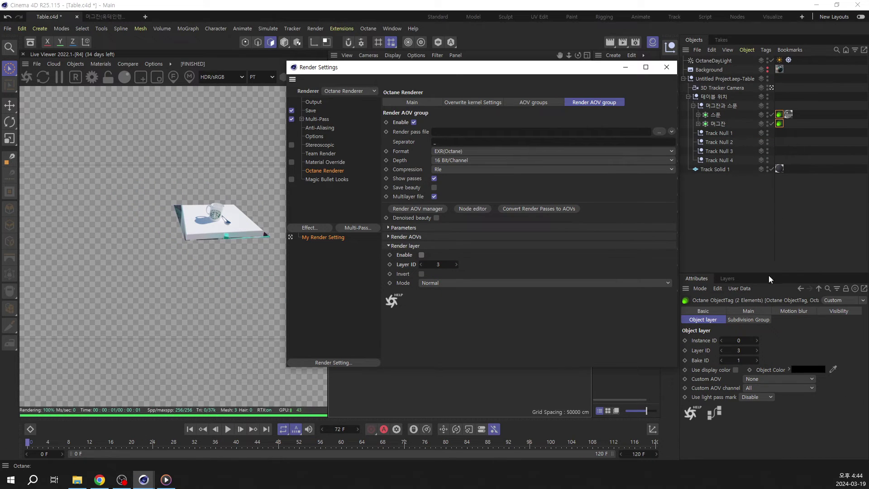
left_click_drag(770, 275, 770, 215)
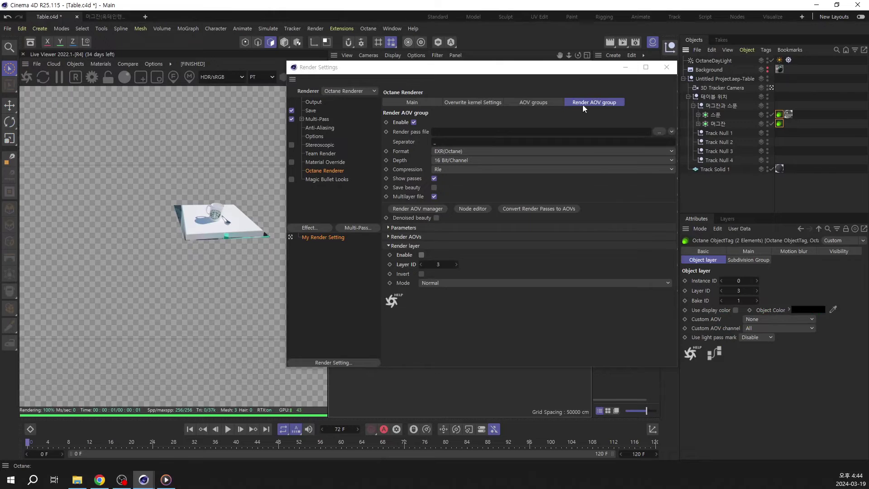
left_click_drag(579, 70, 533, 73)
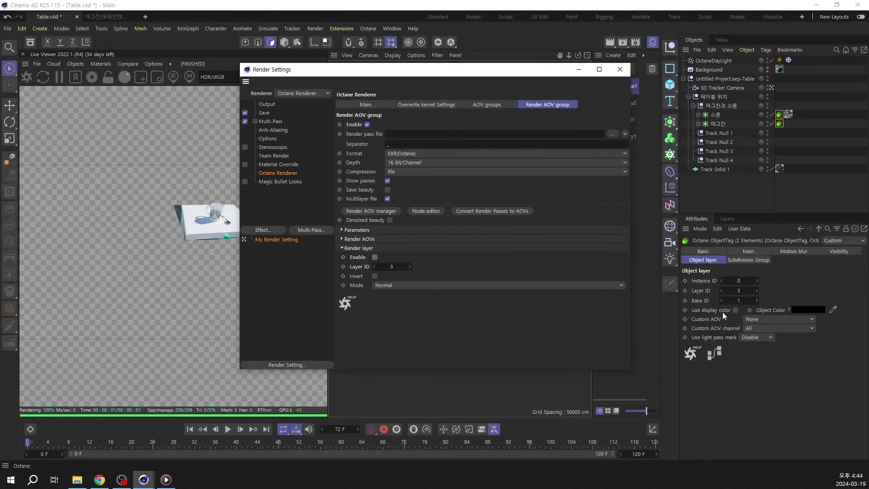
Set the Custom AOV of the spoon and mug Octane ObjectTags to Custom AOV 1
left_click(757, 319)
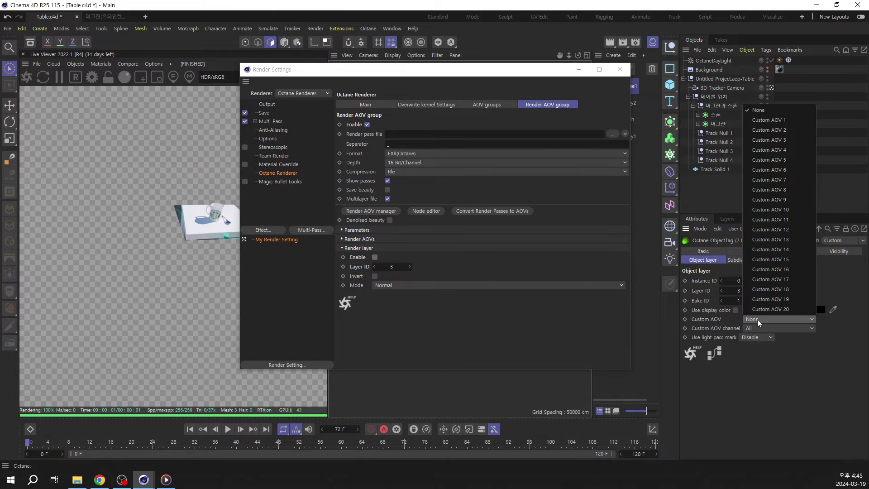
left_click(778, 120)
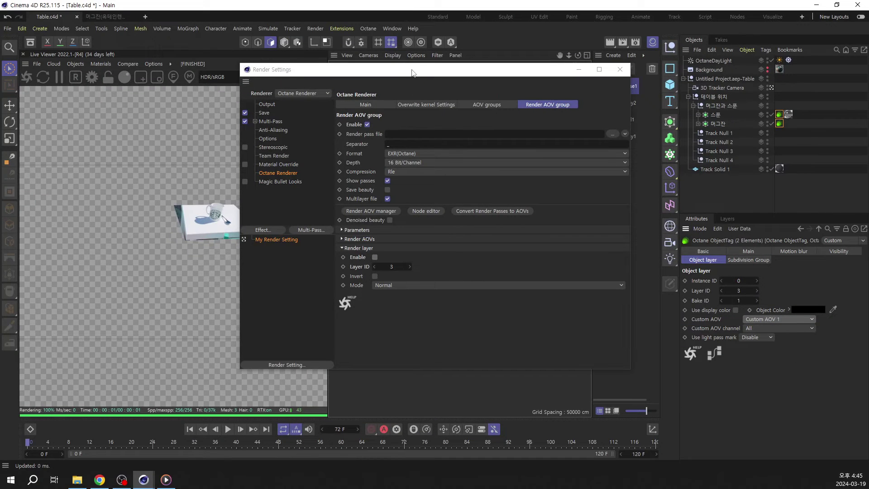
Open the Octane Render AOV Manager and enlarge its window to show more of the AOV list
left_click_drag(411, 73, 490, 108)
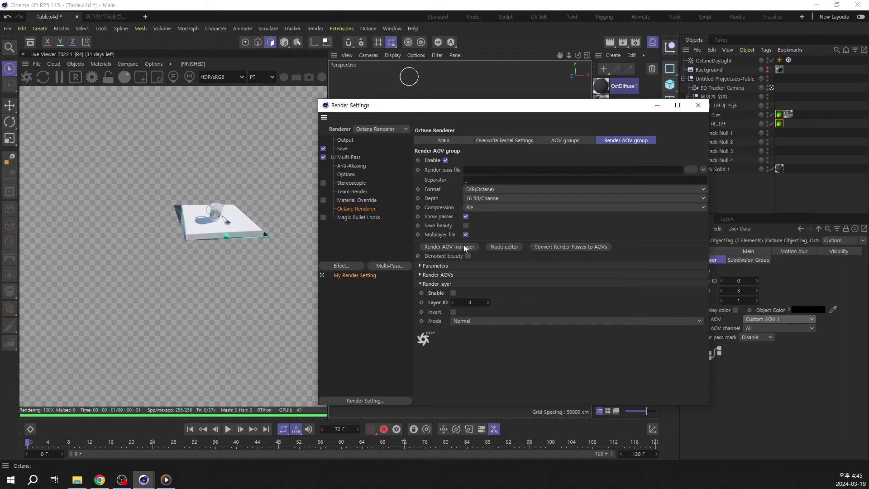
left_click(463, 247)
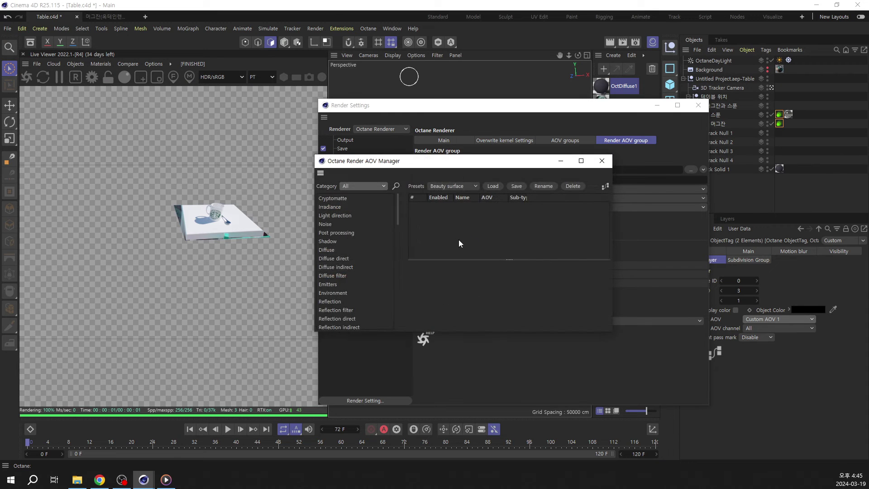
left_click_drag(434, 161, 420, 90)
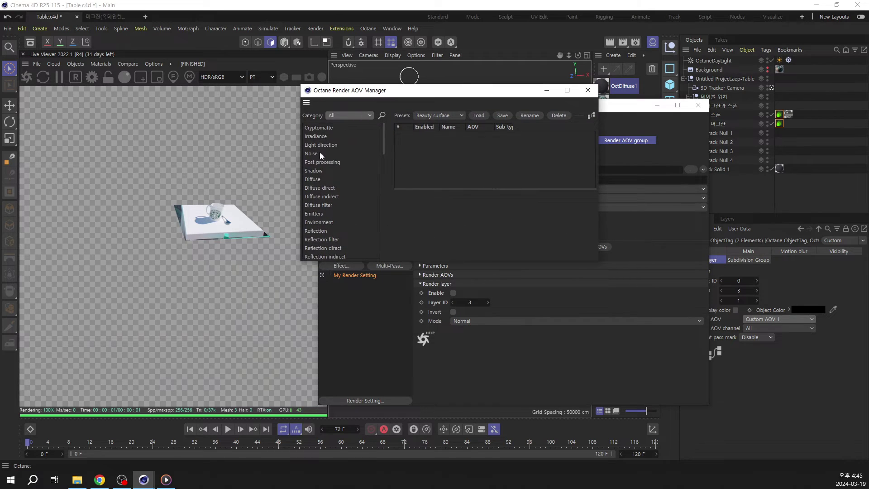
scroll(321, 163, "down", 5)
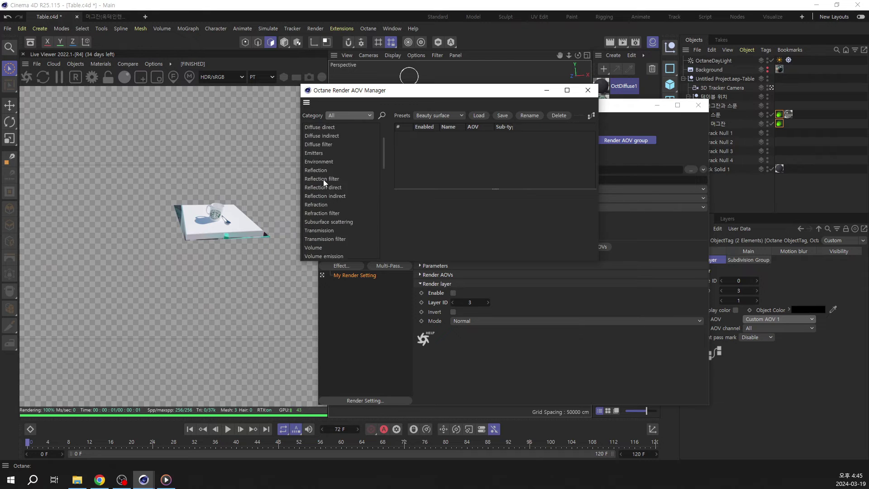
scroll(321, 181, "down", 10)
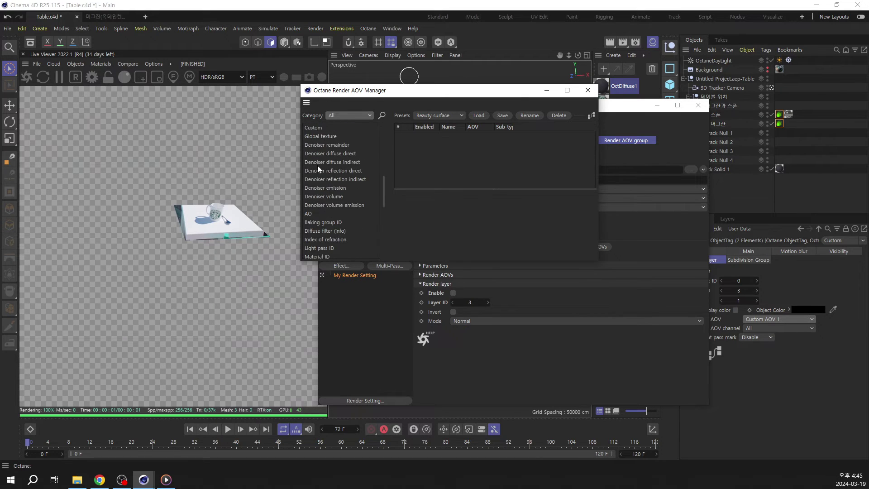
scroll(318, 163, "up", 9)
left_click_drag(409, 261, 401, 384)
scroll(337, 244, "up", 5)
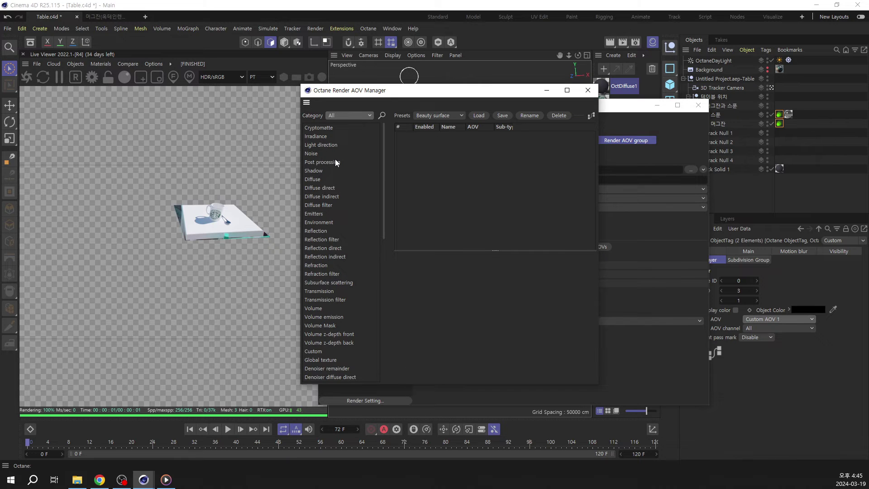
Add a Custom AOV to the render AOVs in the Octane Render AOV Manager
scroll(344, 244, "down", 8)
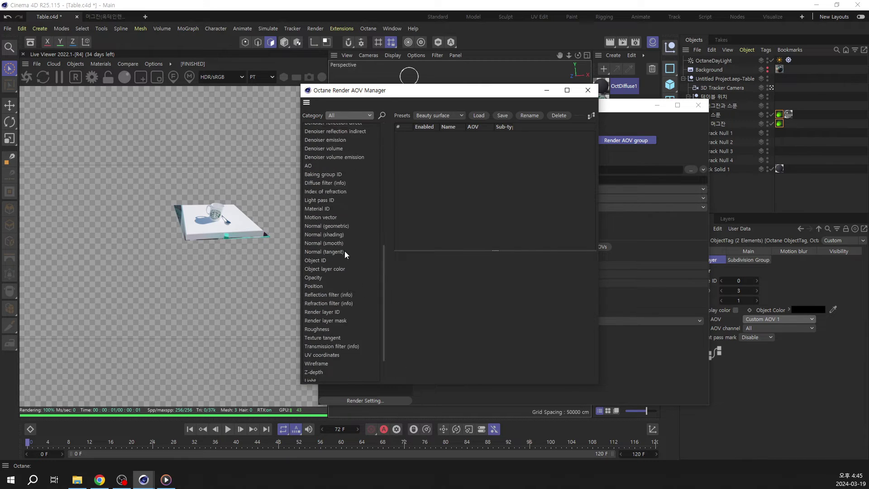
scroll(339, 226, "up", 10)
scroll(339, 244, "down", 6)
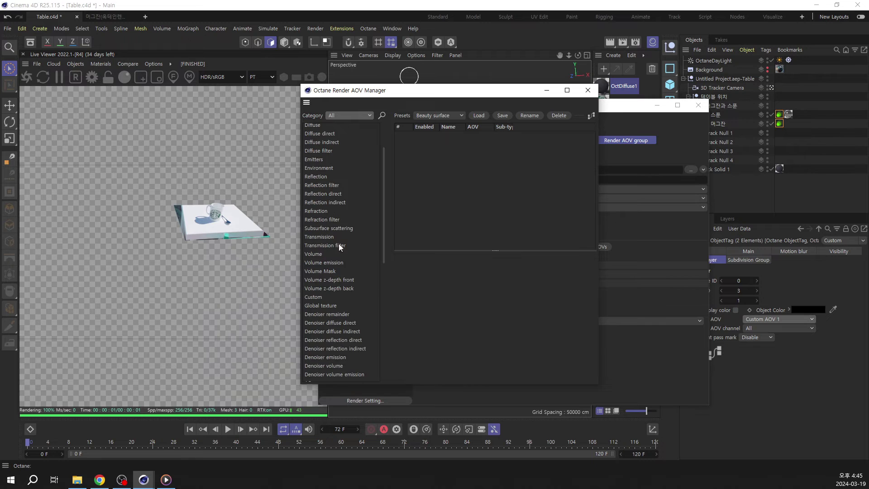
scroll(336, 308, "up", 8)
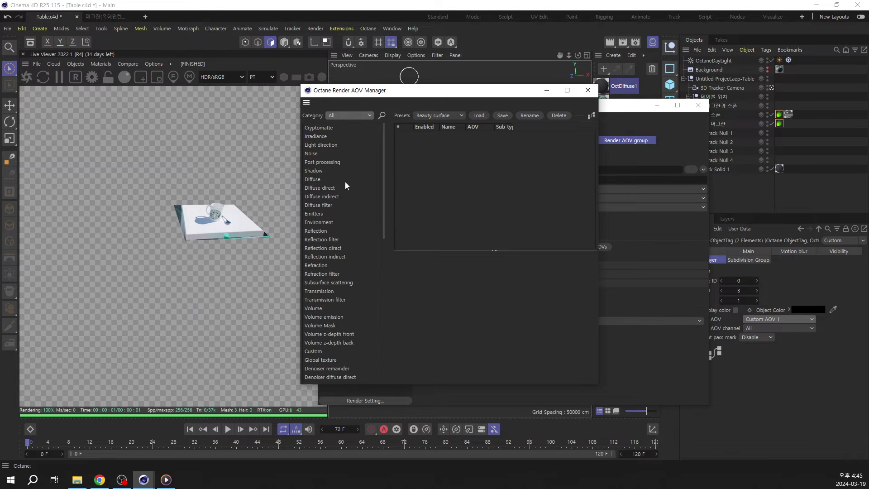
scroll(339, 232, "down", 4)
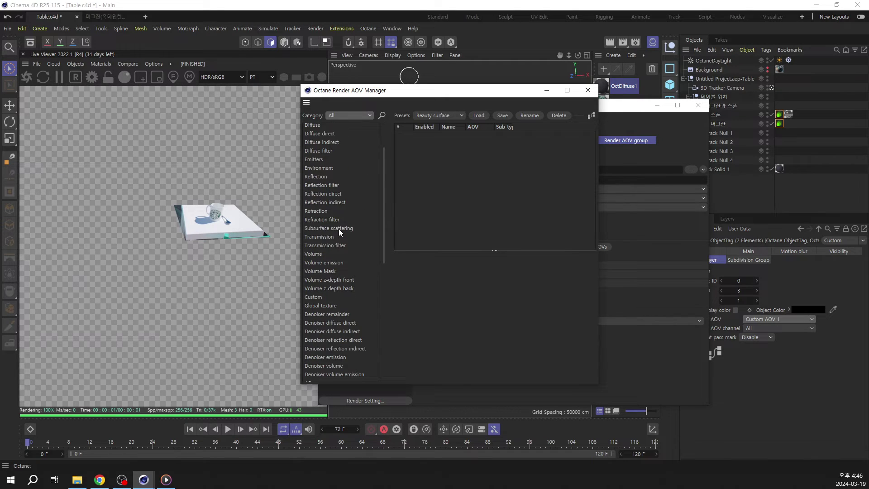
left_click(327, 244)
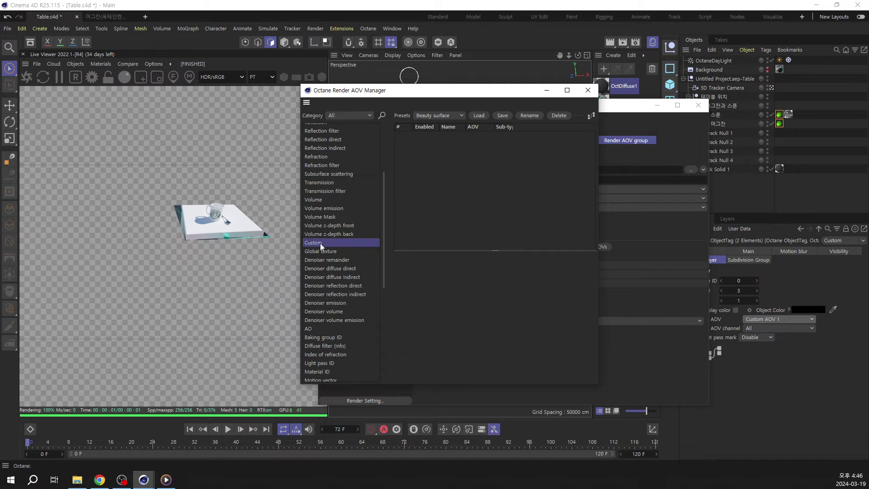
double_click(319, 243)
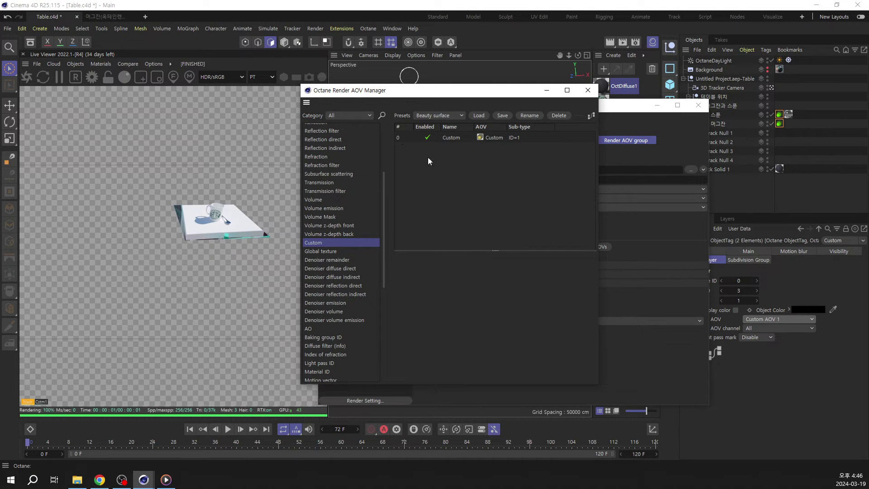
Select the added Custom AOV and expand its settings to check which custom ID it uses
left_click(450, 138)
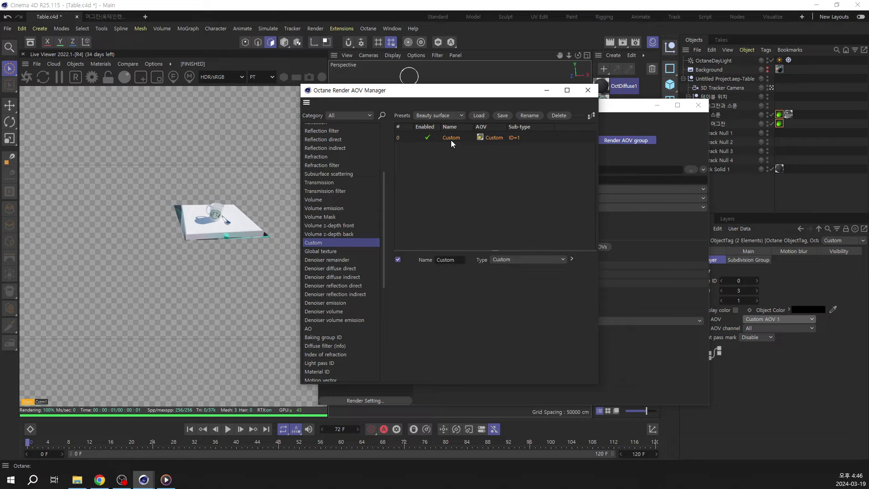
left_click(521, 259)
left_click(537, 261)
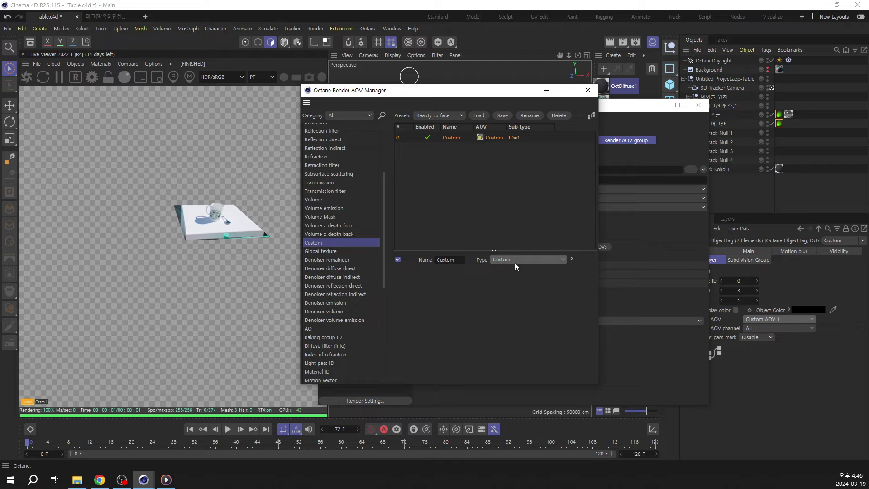
left_click(571, 259)
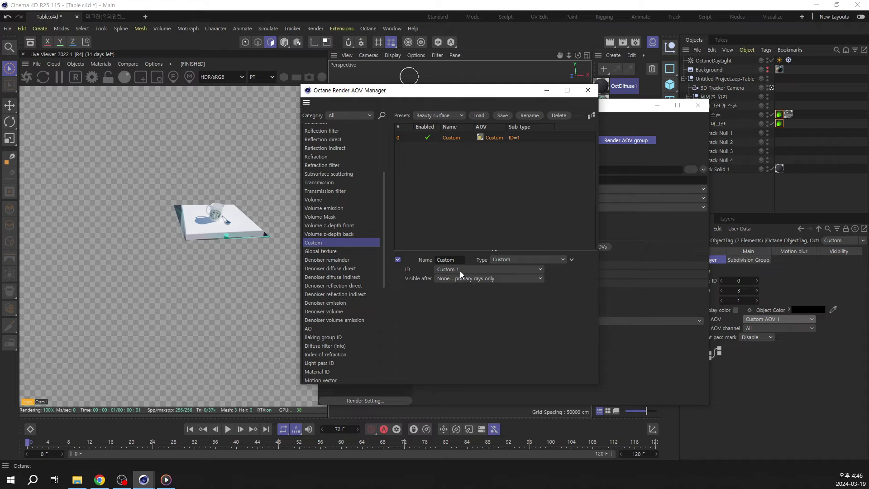
left_click(597, 192)
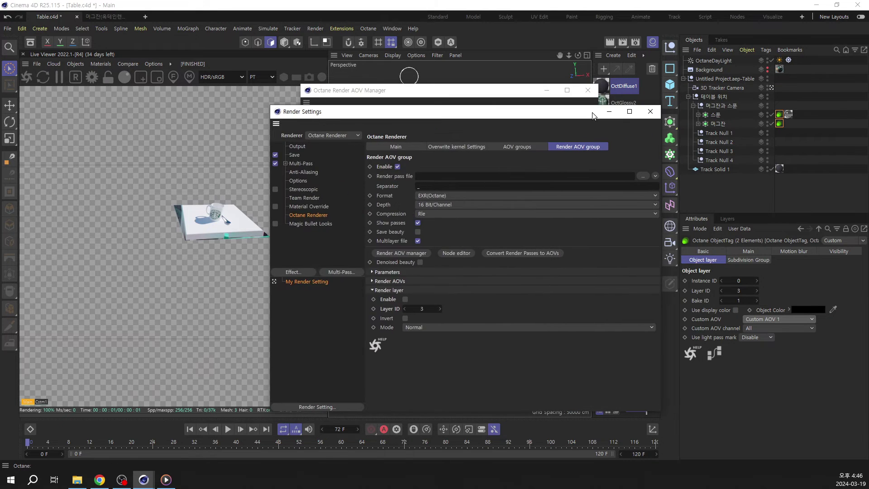
left_click(515, 92)
left_click_drag(515, 93, 477, 94)
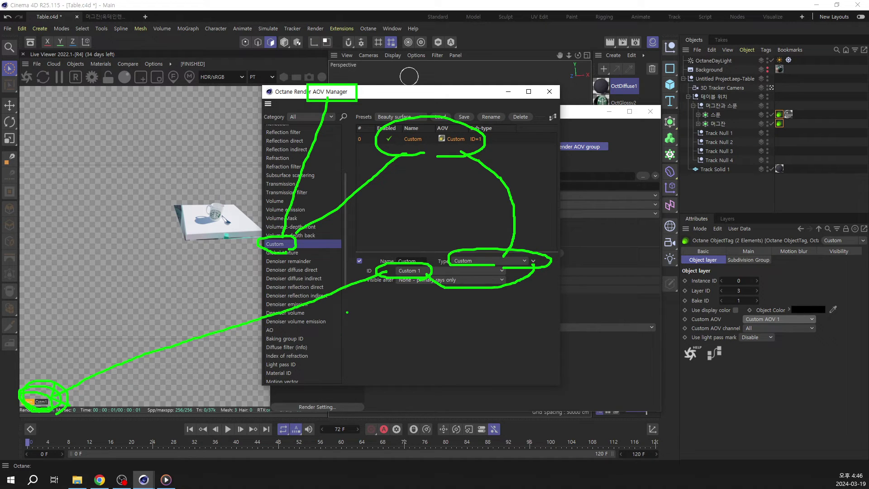
left_click_drag(369, 92, 455, 89)
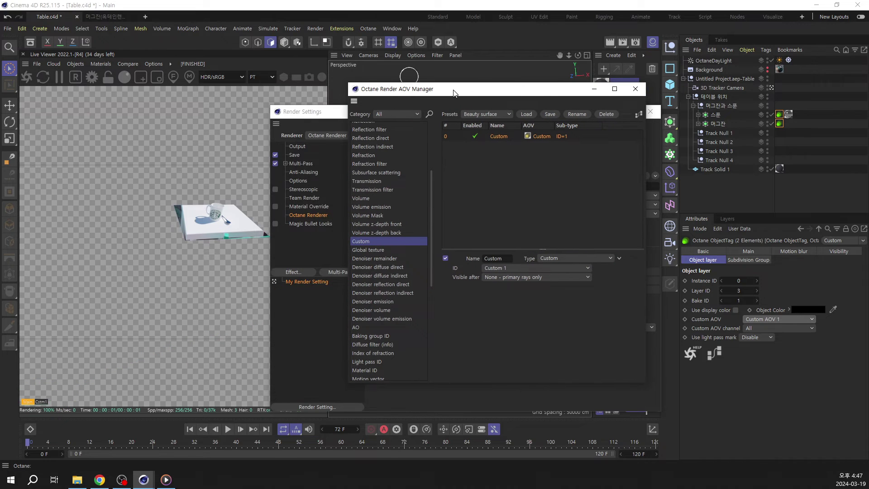
Compare the Custom AOV 1 pass with the main pass in the Live Viewer
left_click(39, 401)
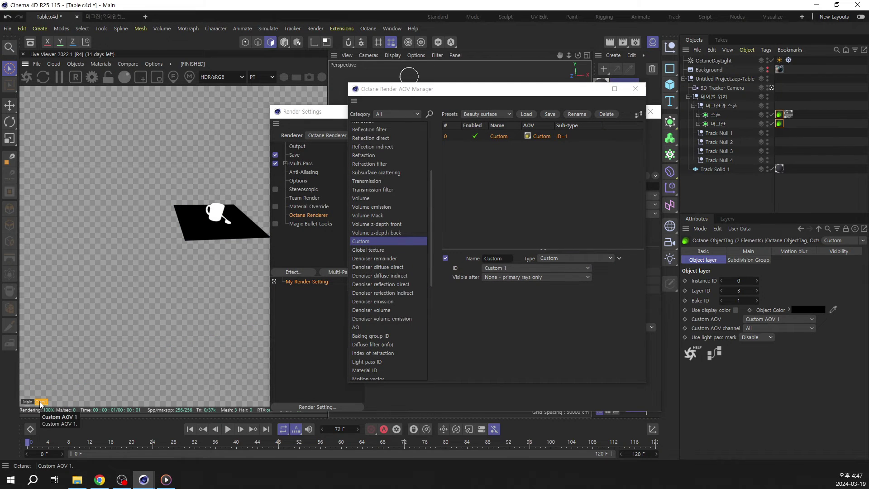
left_click(29, 402)
left_click(39, 401)
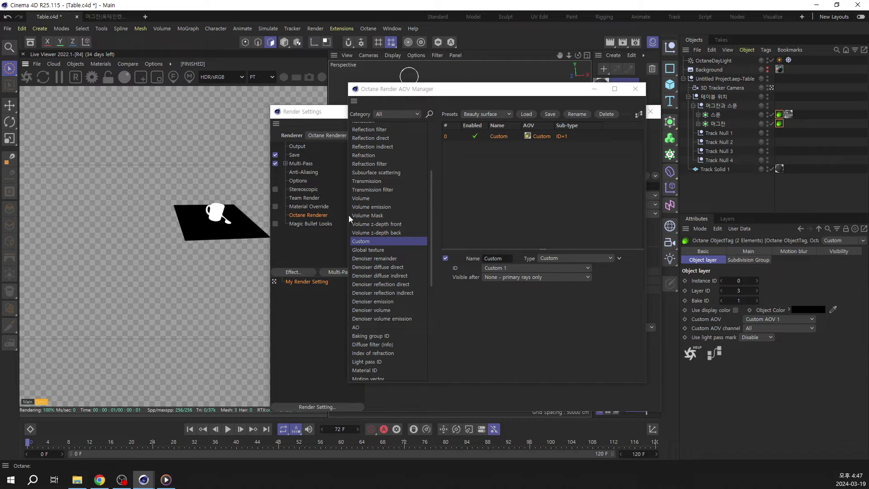
Add Shadow and AO passes to the render AOVs alongside the Custom AOV
left_click(396, 249)
scroll(383, 231, "up", 4)
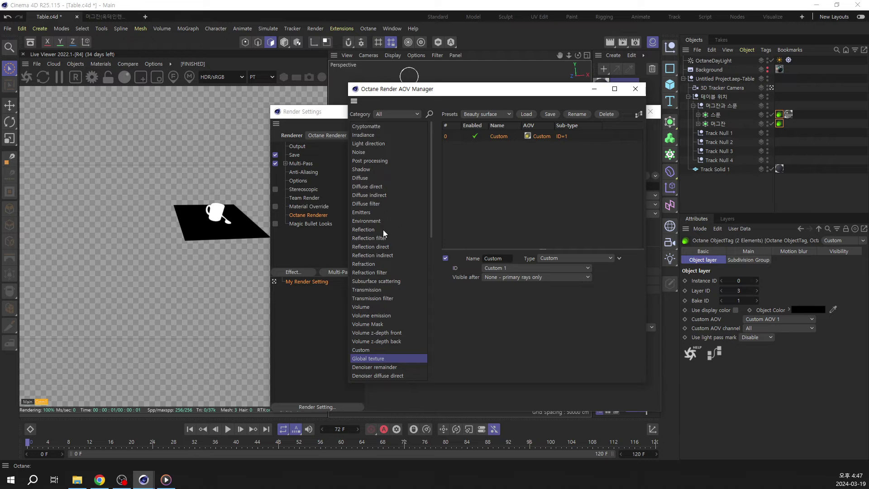
left_click(373, 170)
double_click(372, 170)
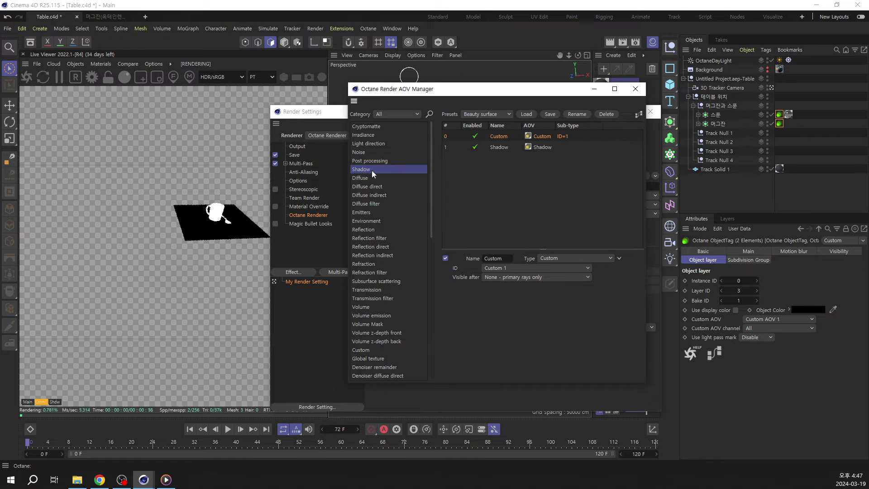
scroll(366, 169, "down", 2)
scroll(365, 168, "down", 2)
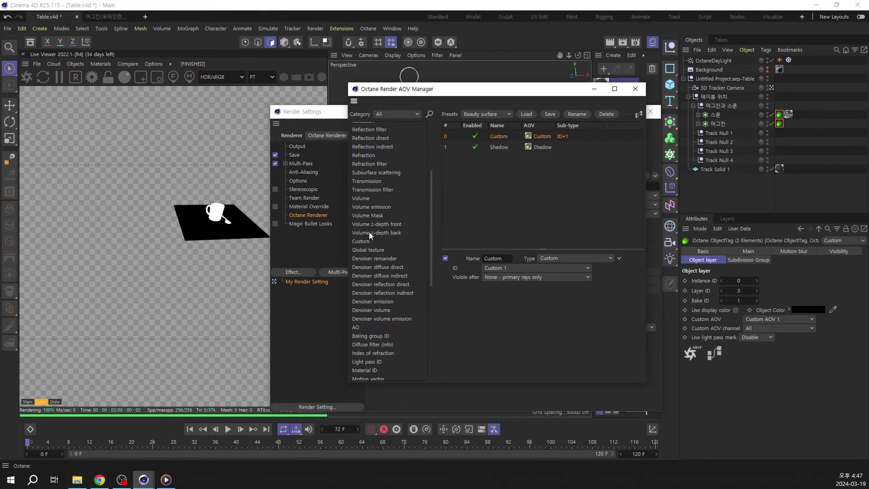
scroll(369, 231, "down", 2)
left_click(360, 272)
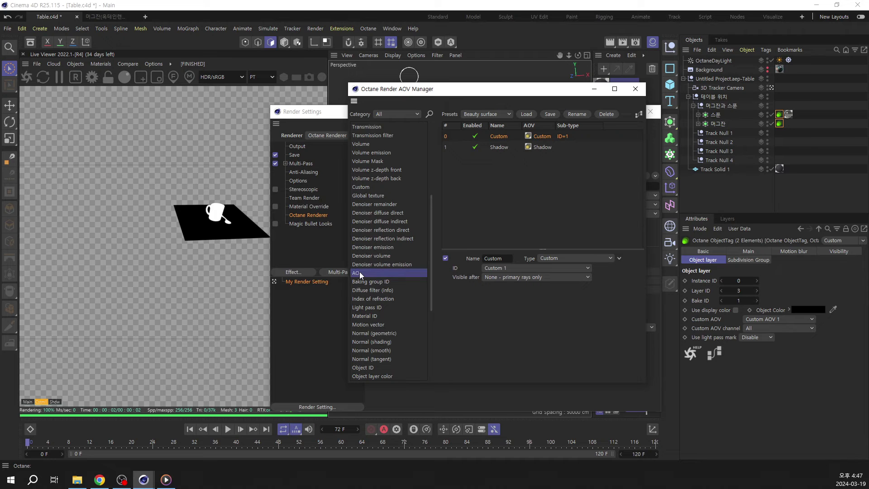
double_click(359, 272)
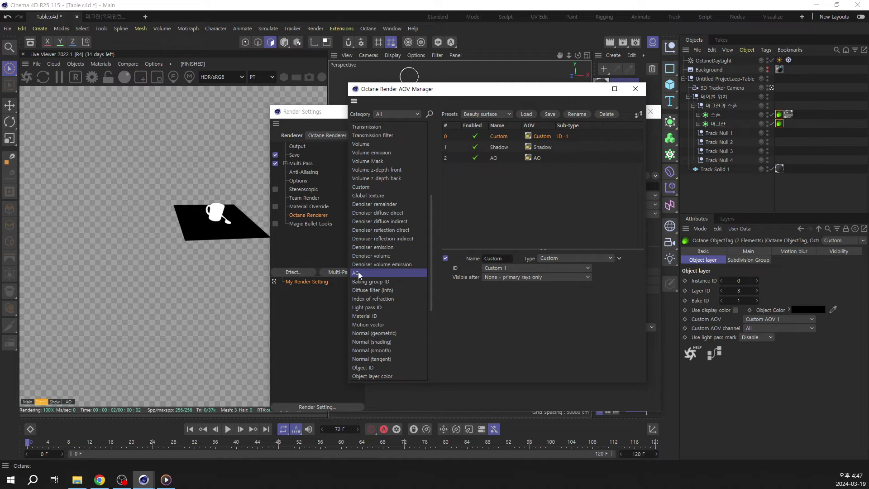
left_click(497, 155)
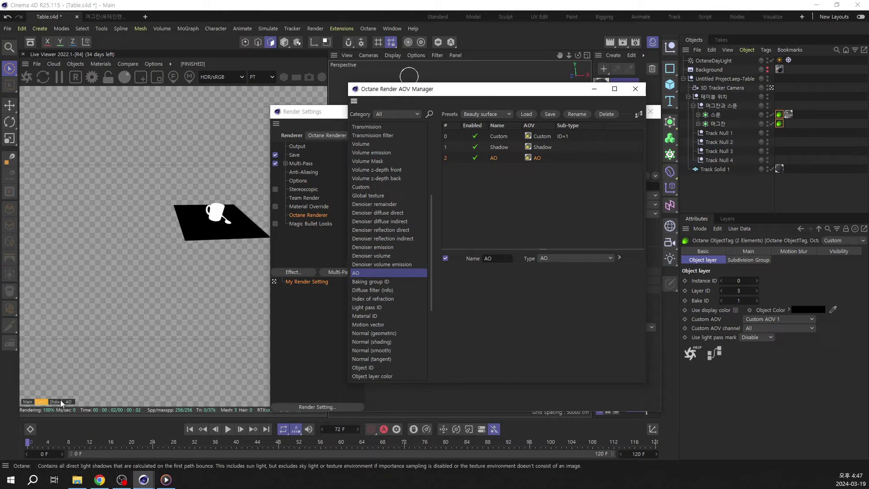
View the Shadow and AO passes in the Live Viewer, examining the contact shading around the mug and spoon
left_click(109, 419)
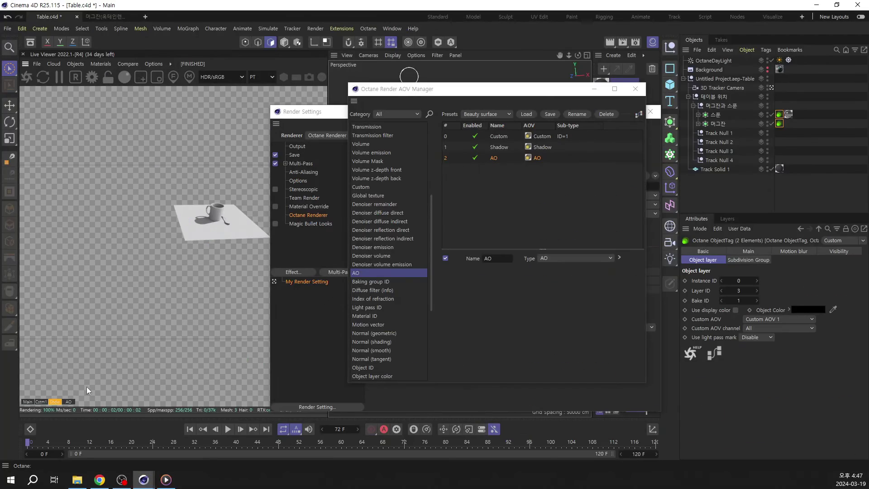
left_click(71, 401)
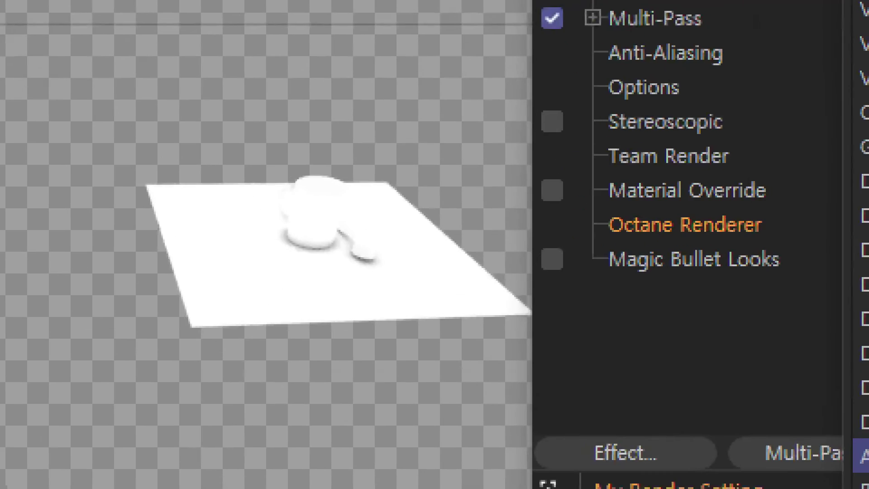
left_click(292, 277)
mouse_move(304, 275)
left_mouse_down()
mouse_move(263, 207)
mouse_move(392, 243)
mouse_move(324, 294)
left_mouse_up()
left_click(355, 306)
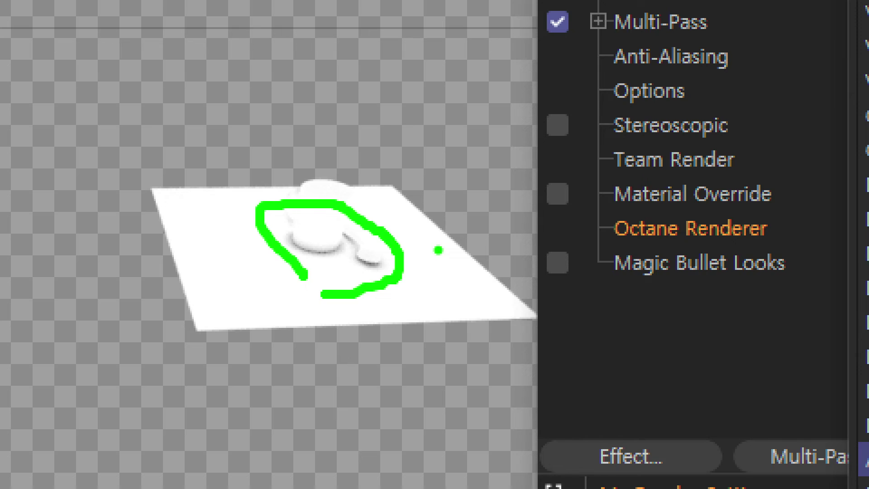
key("Escape")
Close the AOV Manager and turn off both multi-pass image saving and Multi-Pass output in the Render Settings
left_click(634, 89)
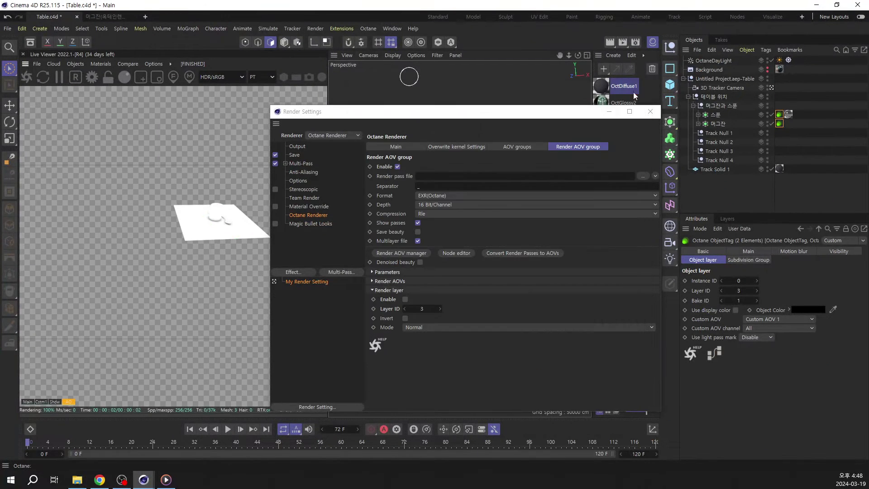
left_click(295, 155)
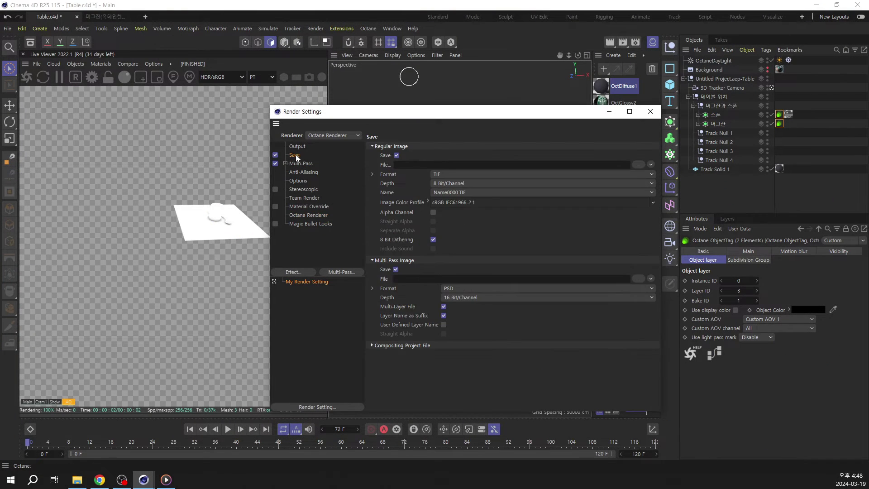
left_click(397, 270)
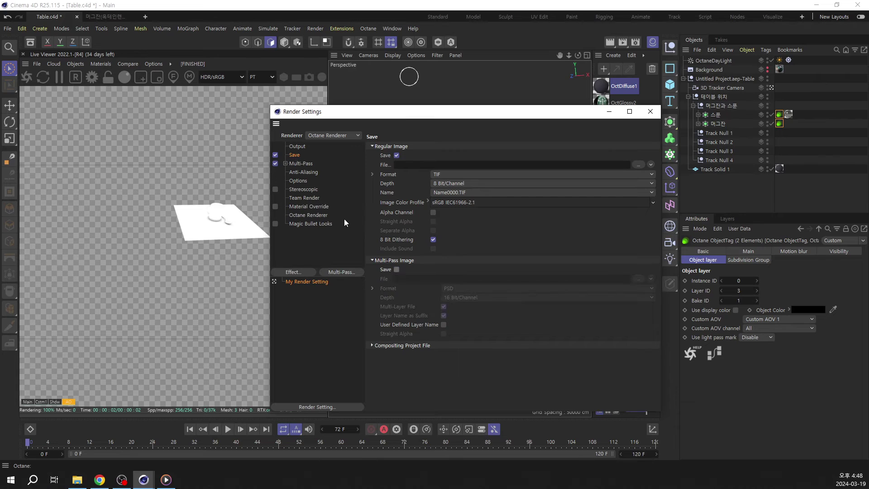
left_click(276, 163)
Set the regular image format to PNG and enable the alpha channel
left_click(452, 173)
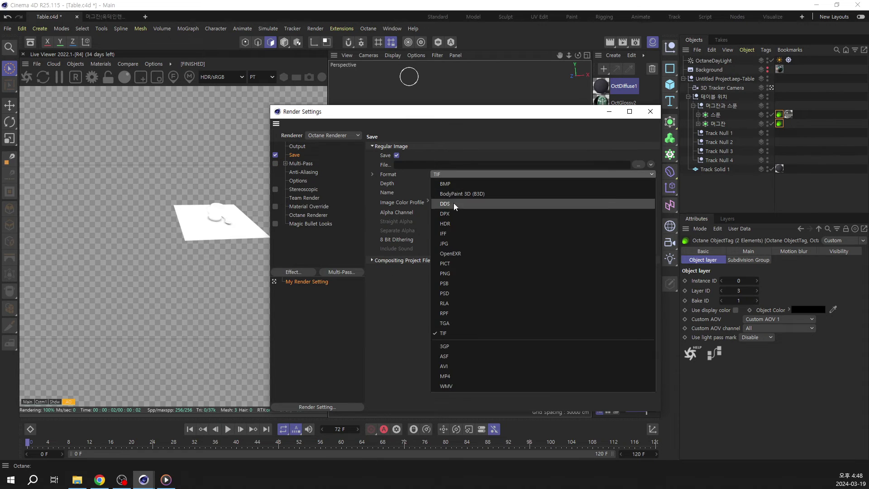
left_click(451, 241)
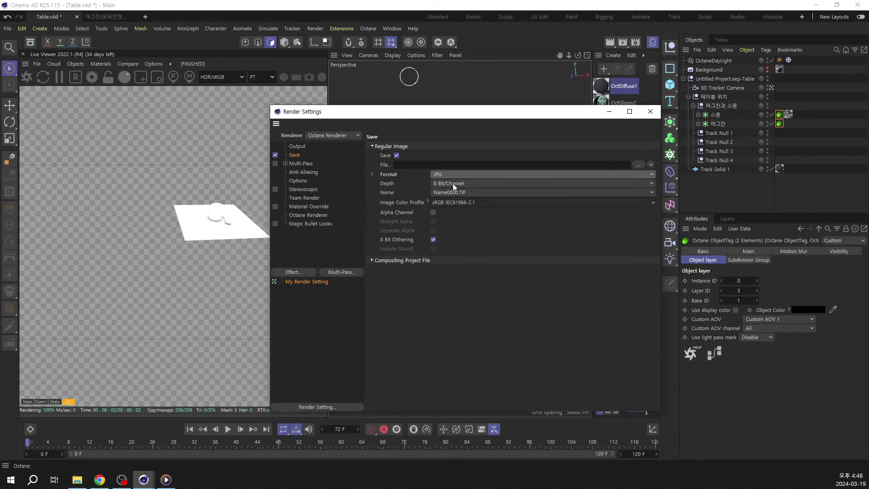
left_click(442, 174)
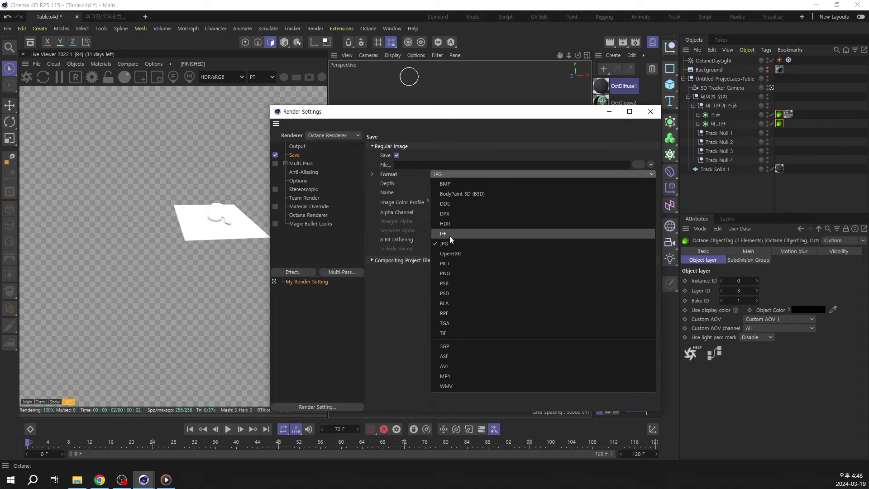
left_click(450, 273)
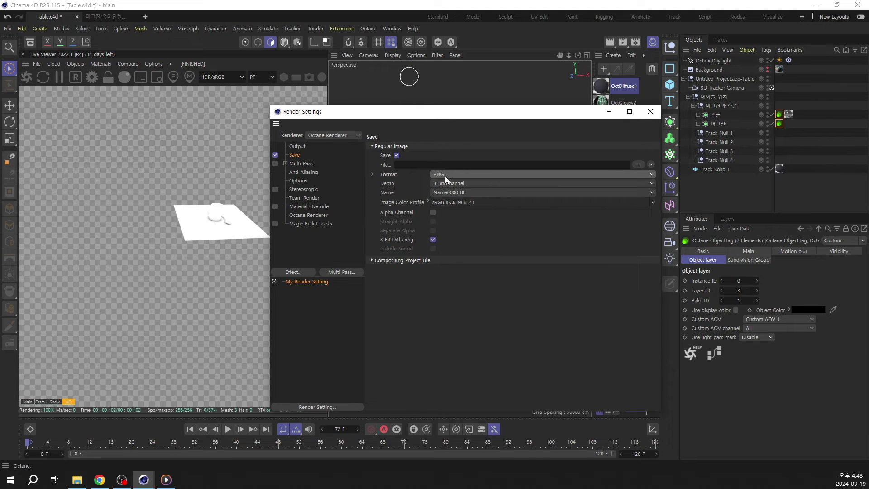
left_click(434, 213)
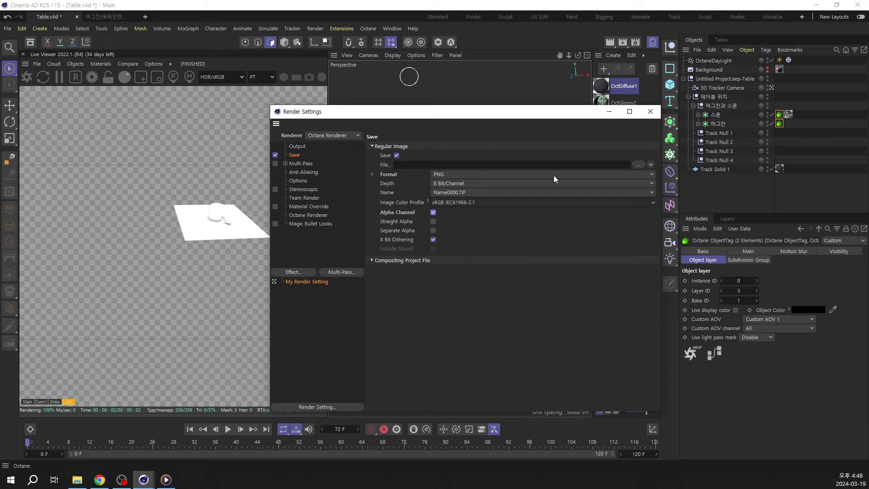
Create a folder named render in the project's parent directory and set the regular image save file to table inside it
left_click(634, 165)
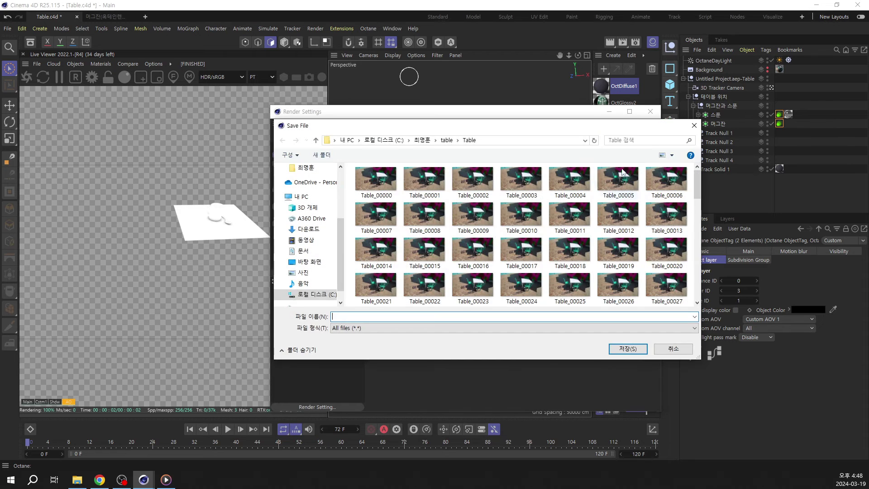
left_click(434, 141)
right_click(442, 254)
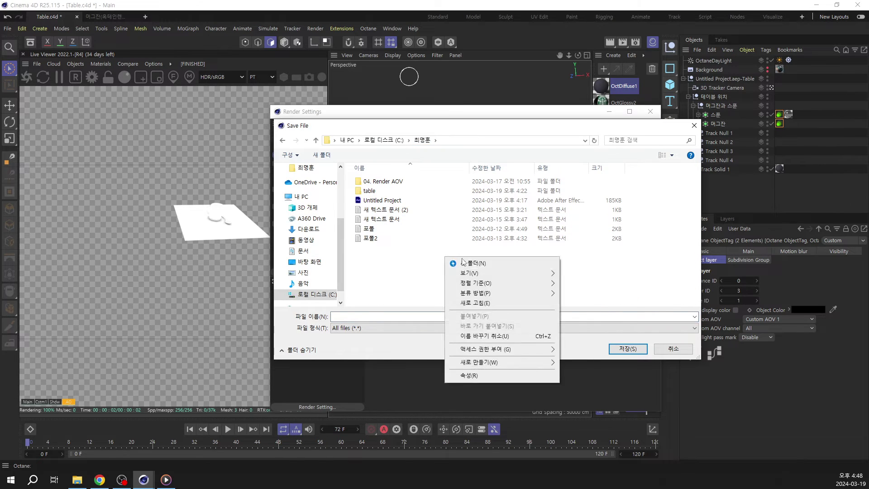
left_click(472, 264)
type("render")
key("Return")
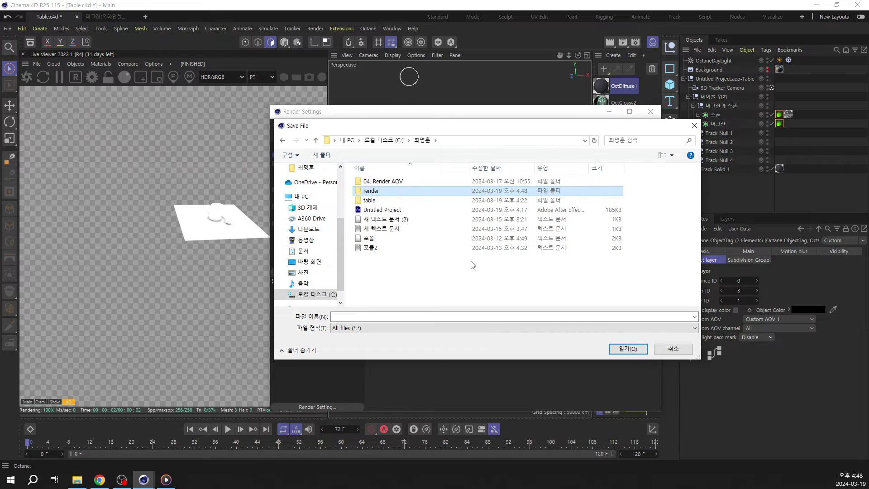
double_click(379, 191)
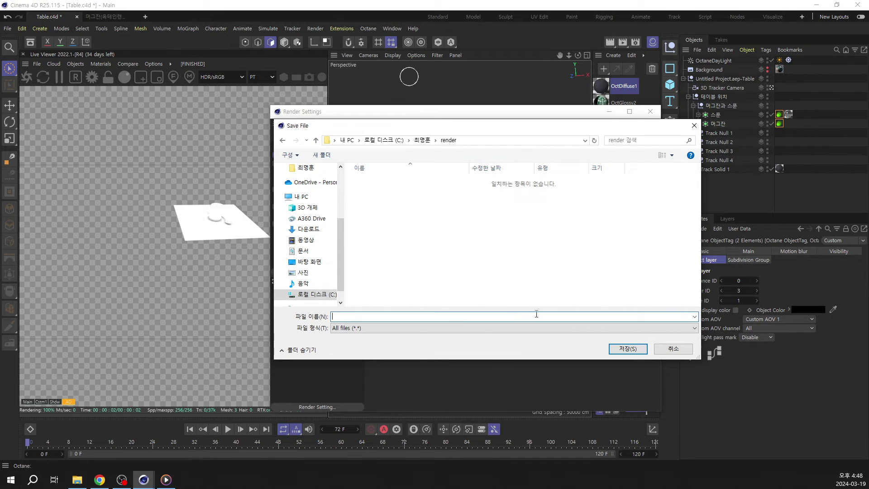
type("table")
key("Return")
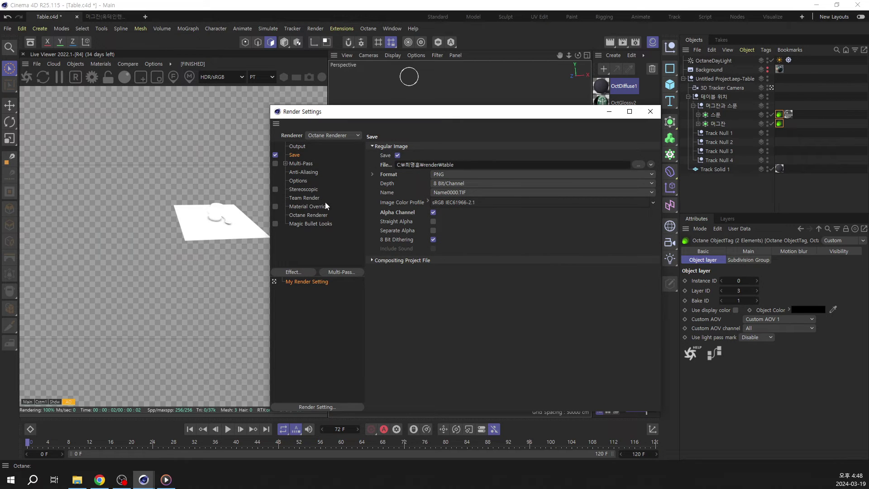
Review the Custom, Shadow and AO passes listed in the Octane Render AOV Manager
left_click(310, 215)
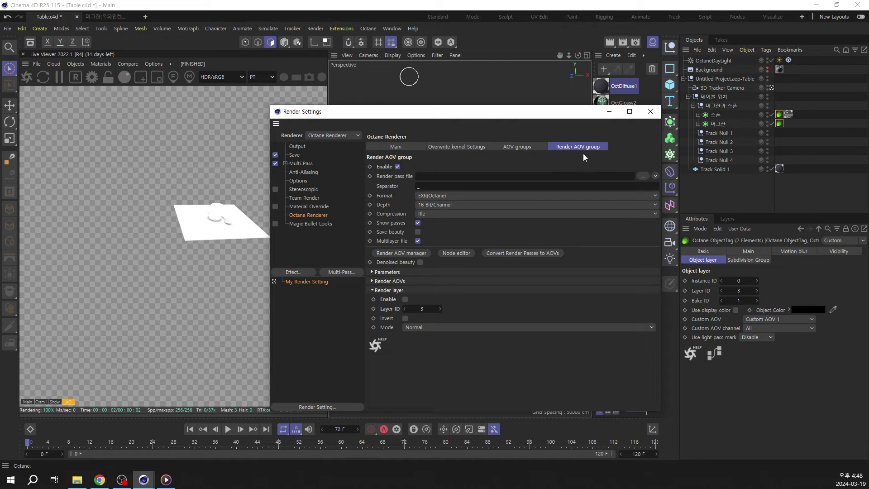
left_click(406, 253)
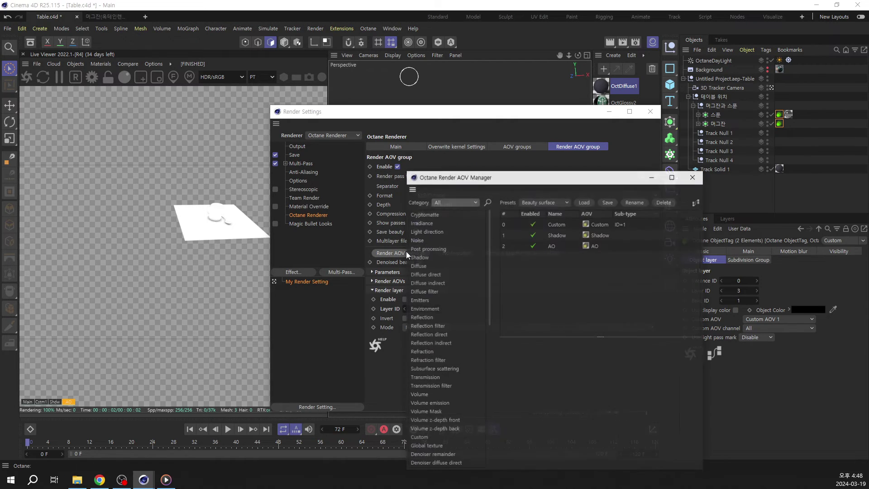
left_click(557, 234)
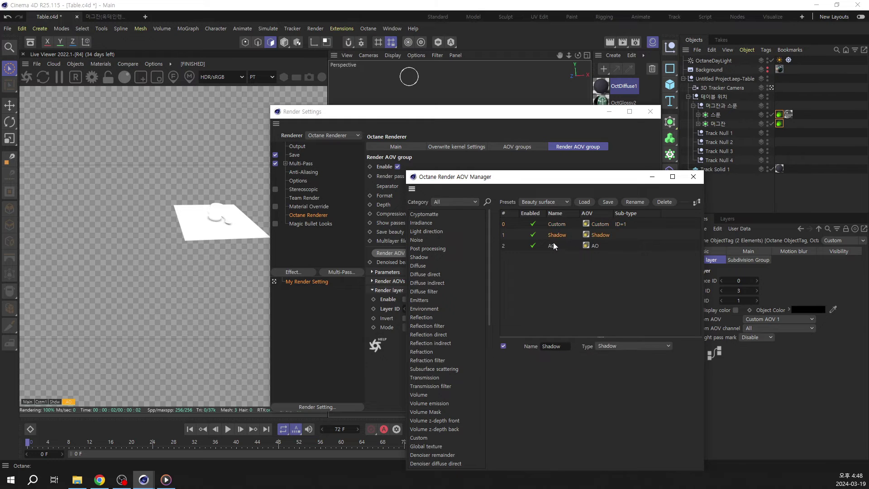
left_click(552, 245)
left_click(693, 177)
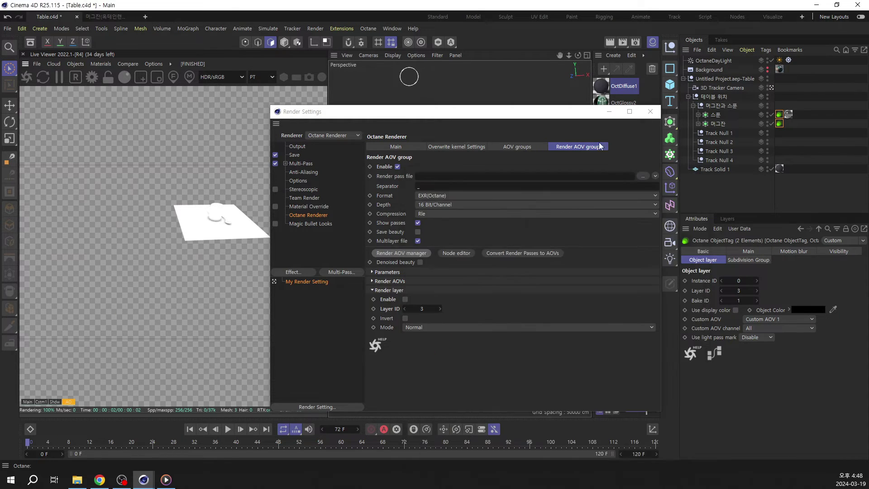
Set the Octane render pass file to table in the render folder, with PNG as its format
left_click(643, 176)
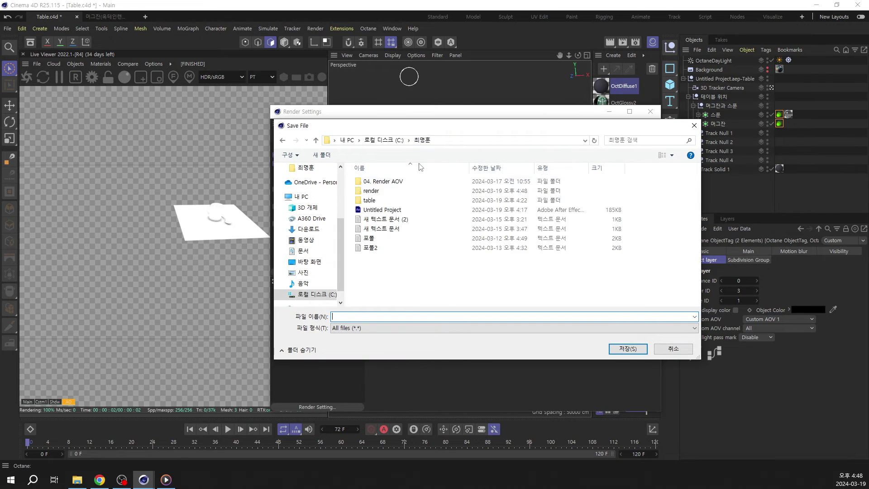
double_click(372, 191)
type("tab")
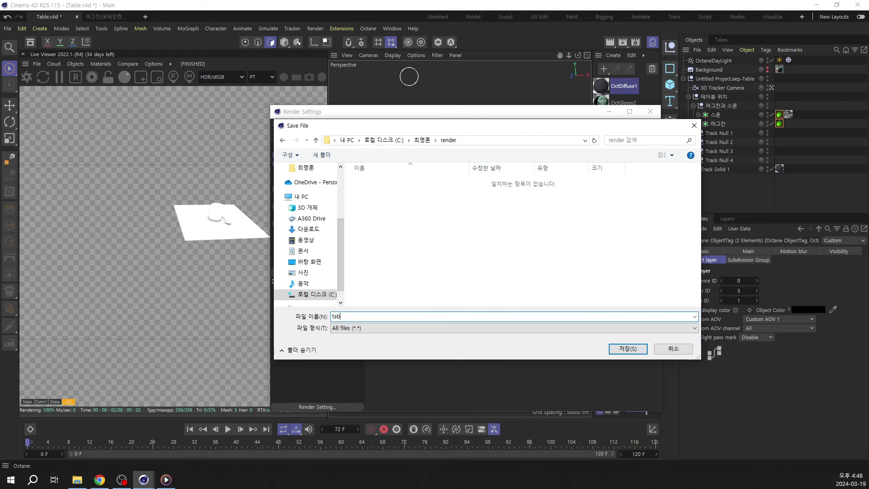
type("le")
left_click(628, 348)
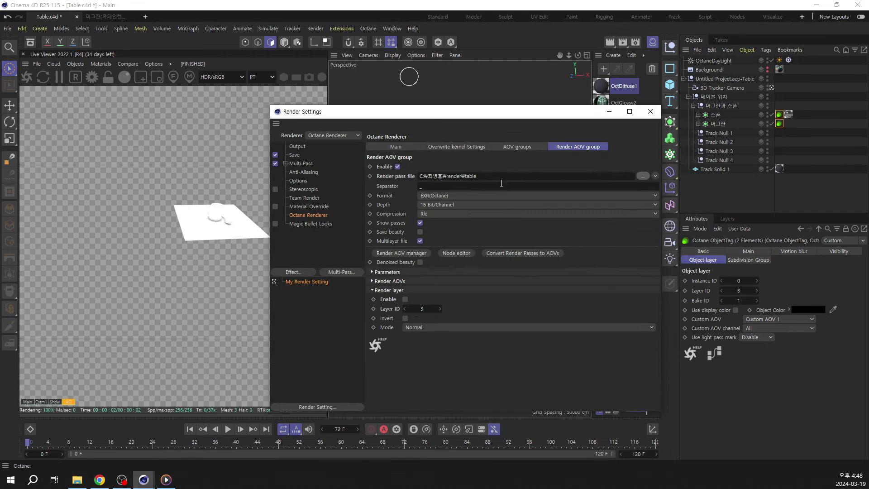
left_click(441, 195)
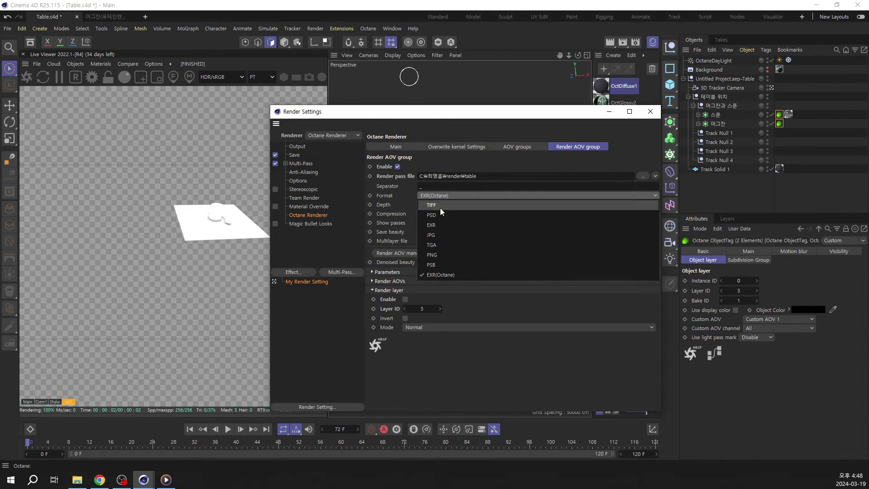
left_click(438, 254)
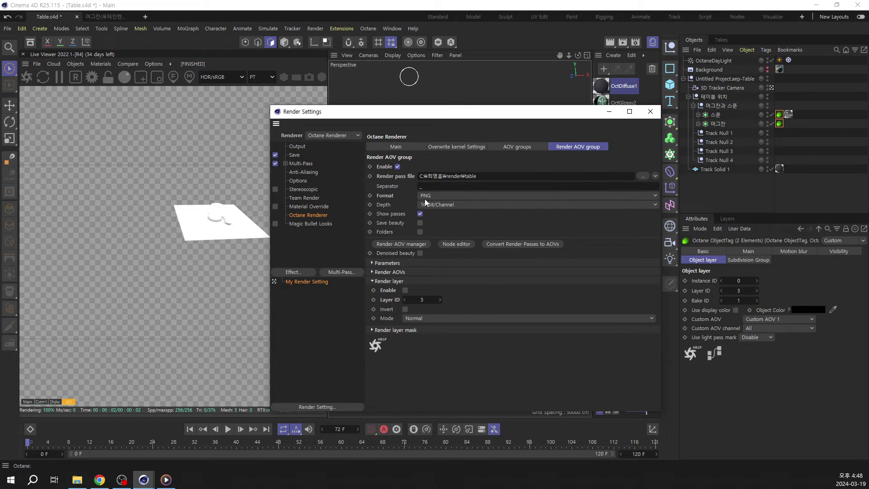
Set the output frame range to Current Frame and render frame 18 to the Picture Viewer
left_click(294, 155)
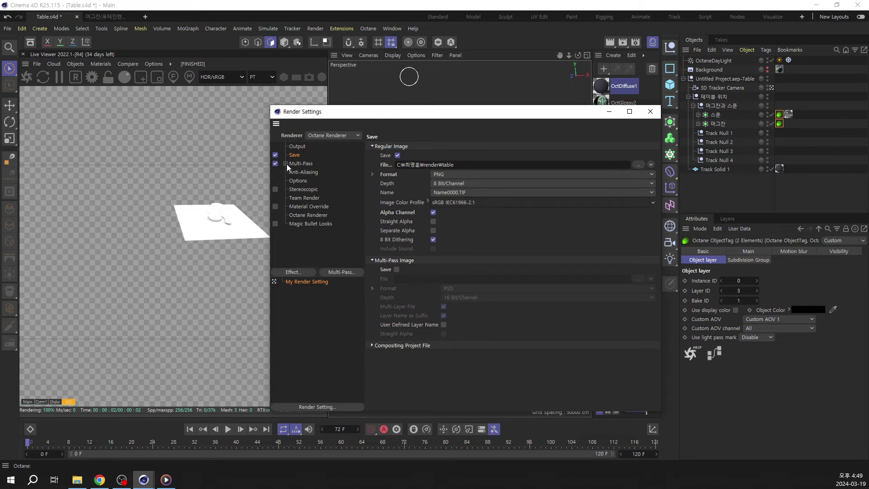
left_click(297, 147)
left_click(452, 257)
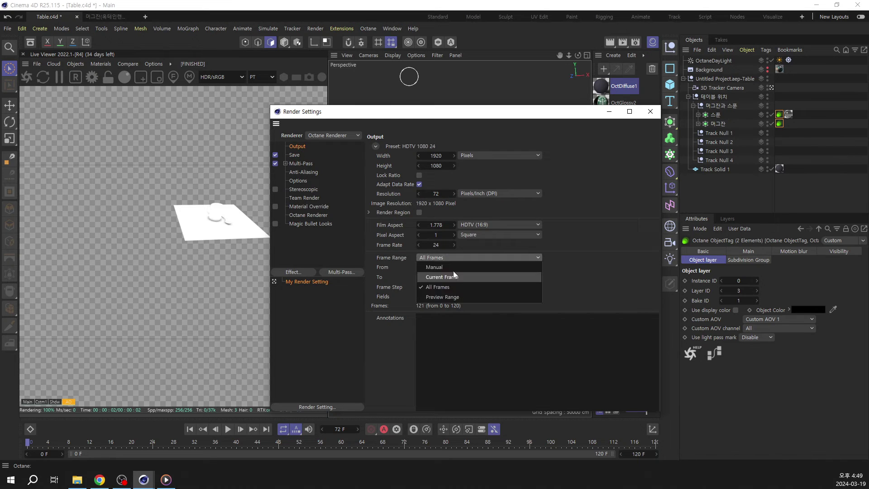
left_click(453, 271)
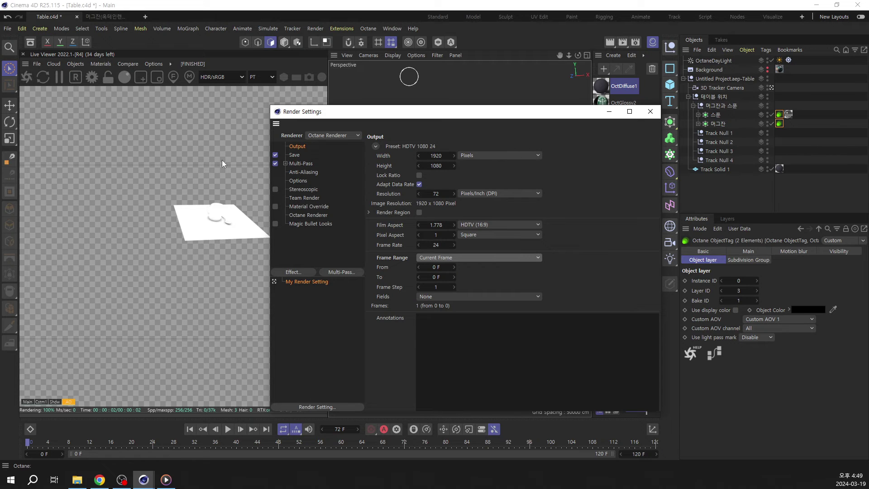
left_click(651, 111)
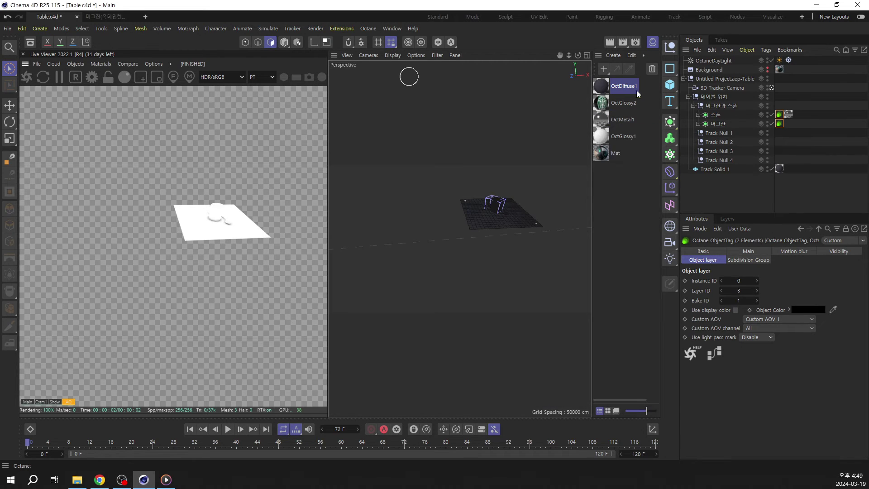
left_click(623, 42)
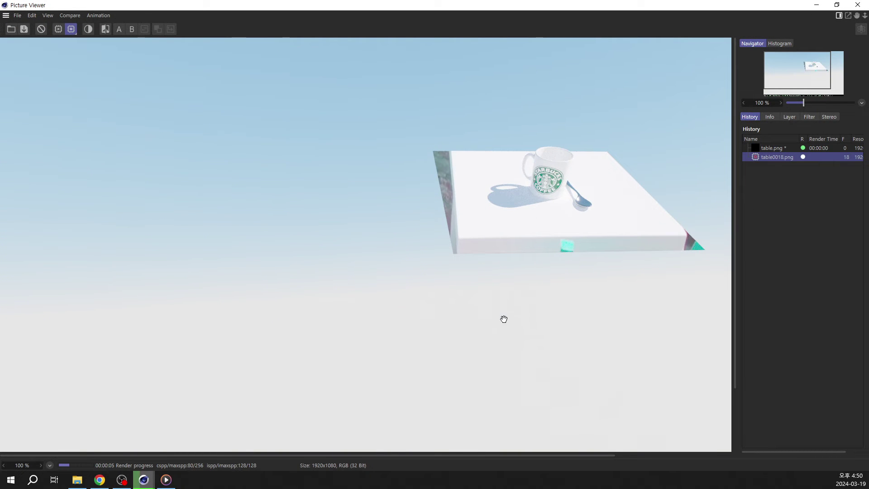
left_click_drag(514, 389, 535, 226)
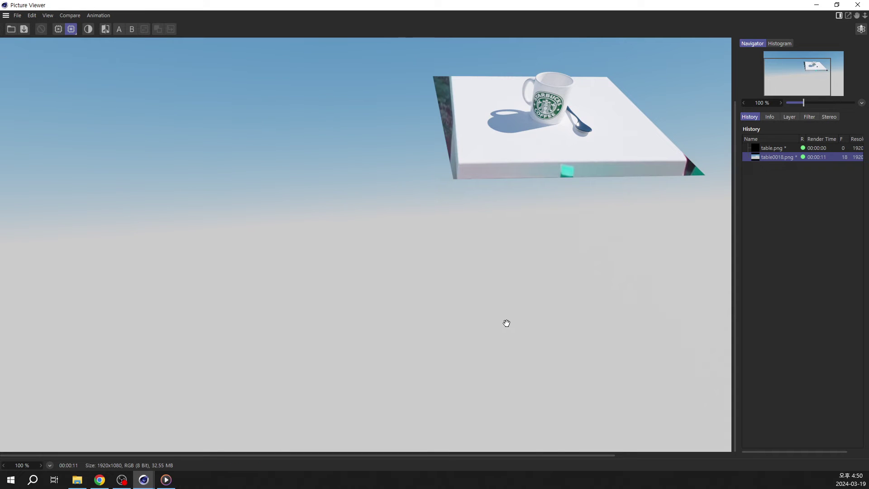
Switch to File Explorer and inspect the rendered beauty, Custom, Shadow and AO images in the render folder
key("alt+Tab")
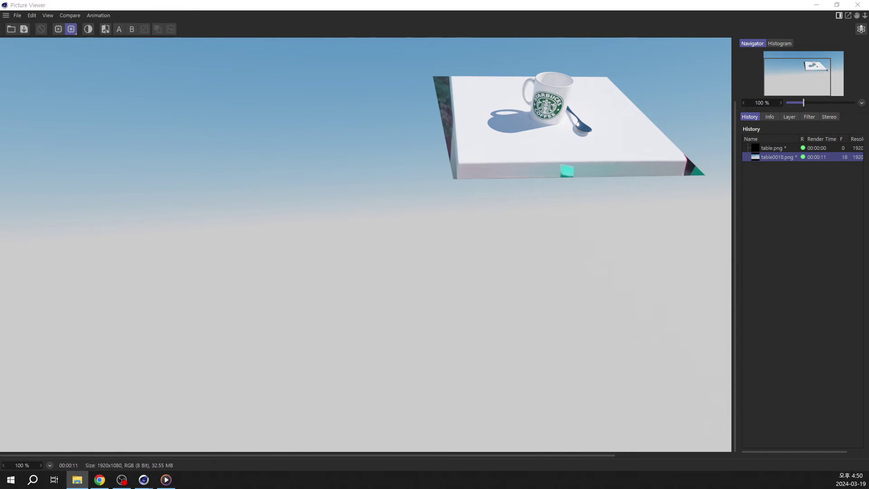
key("alt+Tab")
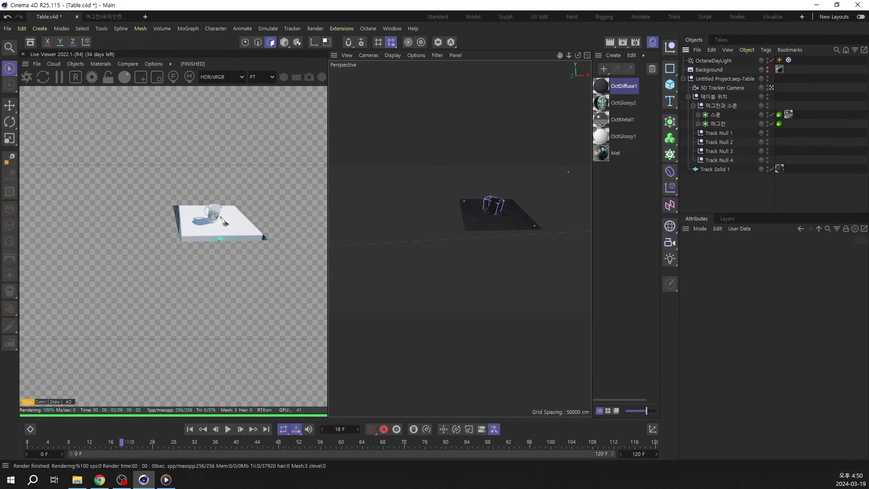
left_click_drag(868, 37, 384, 97)
double_click(387, 97)
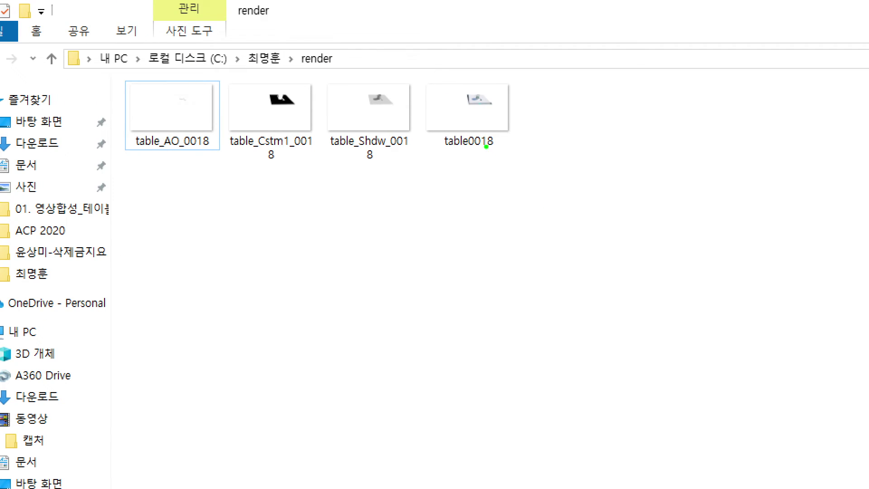
mouse_move(487, 154)
left_mouse_down()
mouse_move(430, 135)
mouse_move(557, 63)
mouse_move(518, 173)
left_mouse_up()
mouse_move(521, 157)
left_mouse_down()
mouse_move(516, 144)
mouse_move(656, 244)
left_mouse_up()
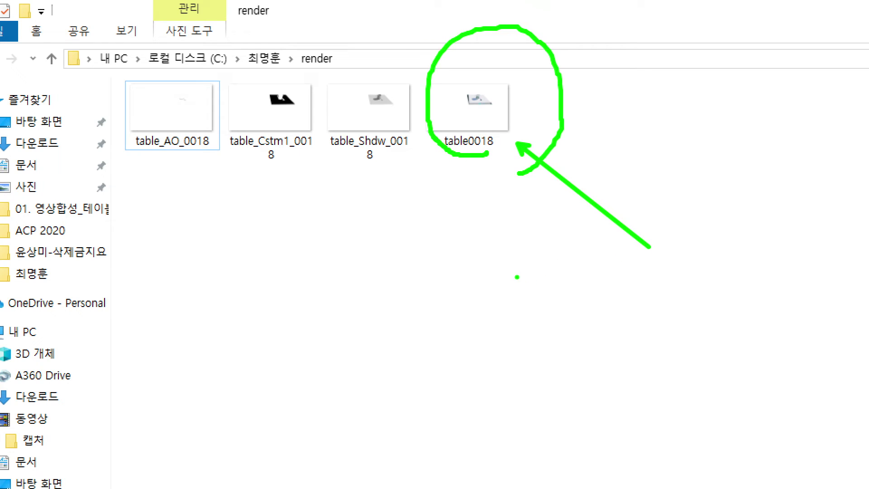
mouse_move(374, 168)
left_mouse_down()
mouse_move(409, 233)
mouse_move(387, 180)
left_mouse_up()
left_click_drag(169, 157, 193, 227)
left_click_drag(167, 171, 179, 165)
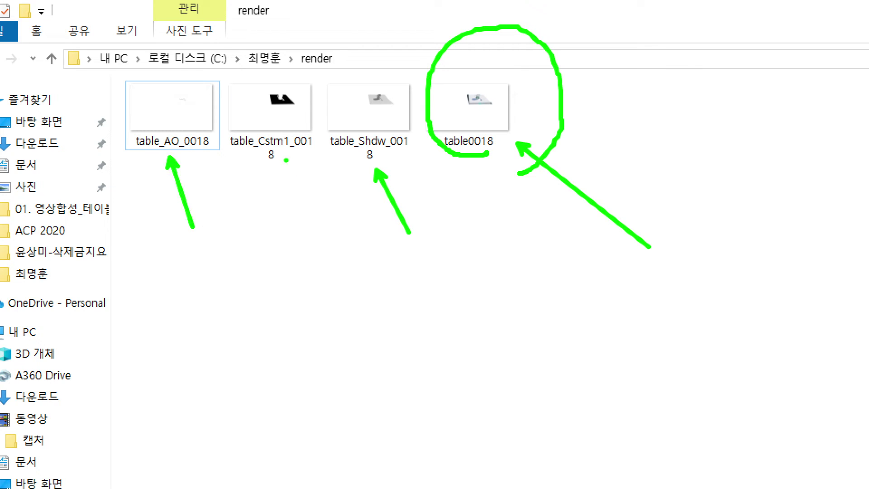
left_click_drag(279, 171, 290, 168)
left_click_drag(284, 161, 310, 267)
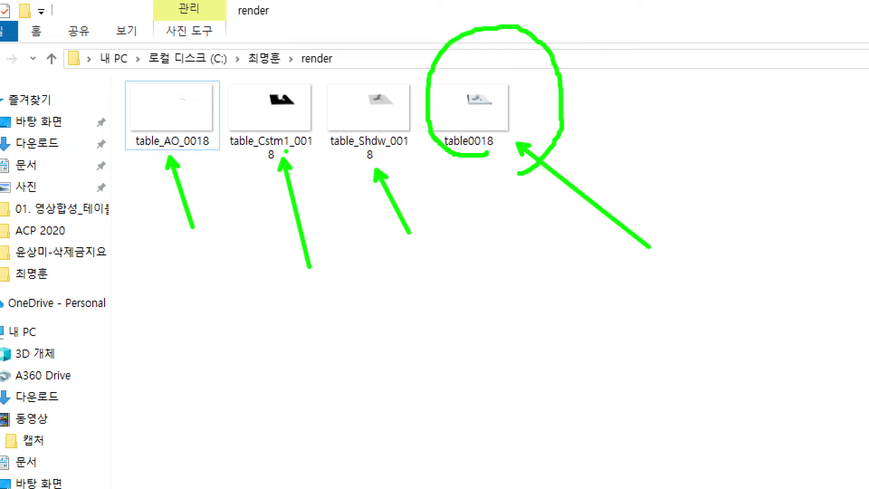
Open table_Cstm1_0018 to examine the mug and spoon mask, close the image and return to Cinema 4D
double_click(270, 109)
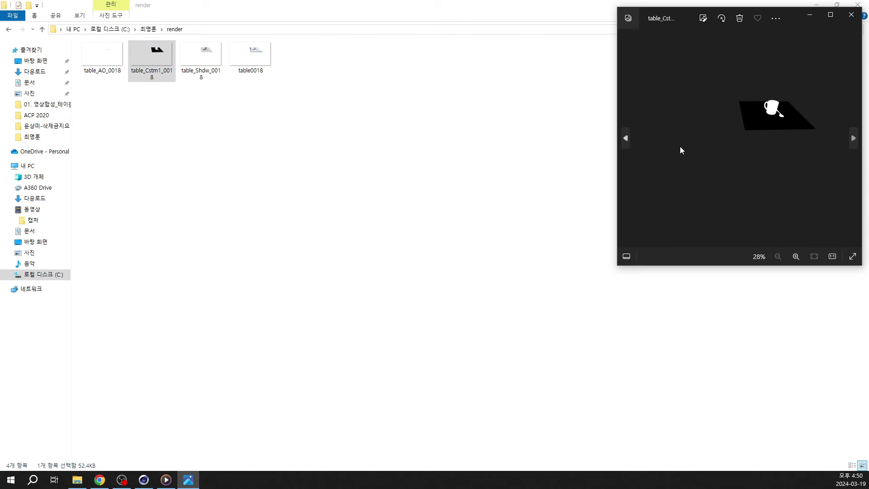
left_click_drag(783, 22, 515, 110)
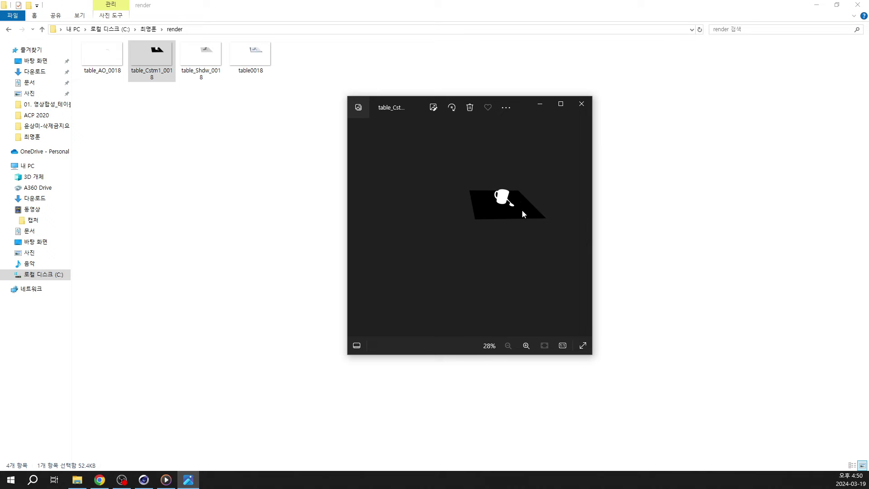
left_click(581, 103)
left_click_drag(366, 118, 122, 46)
left_click(315, 111)
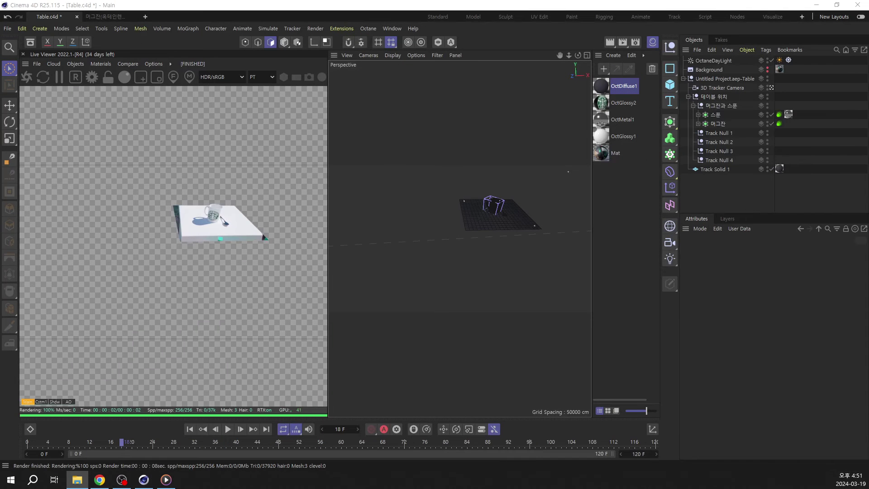
left_click(790, 189)
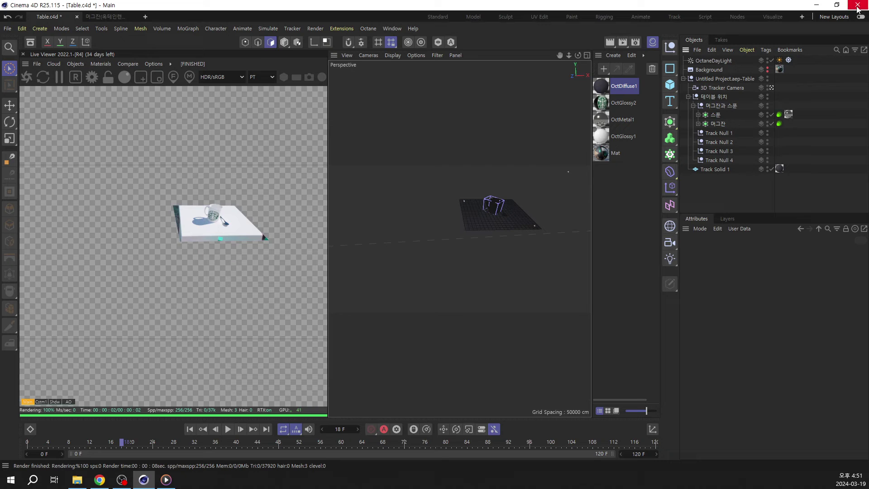
Quit Cinema 4D, saving the changes to Table.c4d and discarding the changes to the mug project
key("alt+F4")
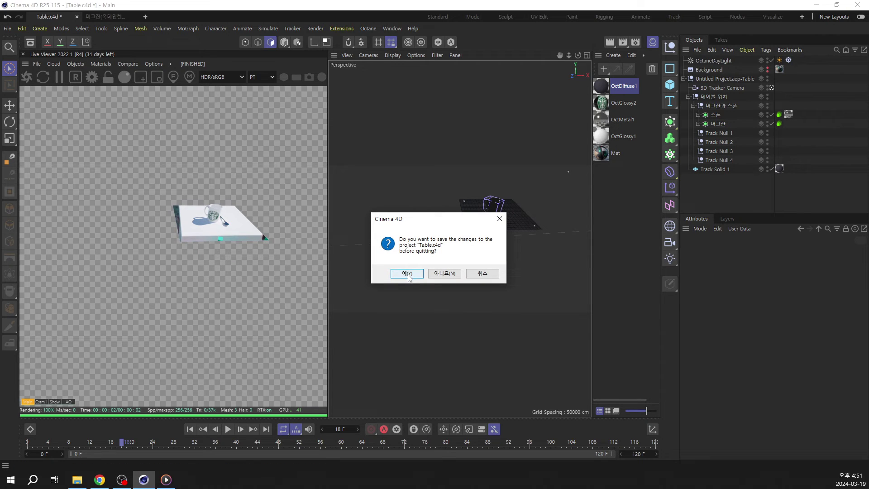
left_click(408, 274)
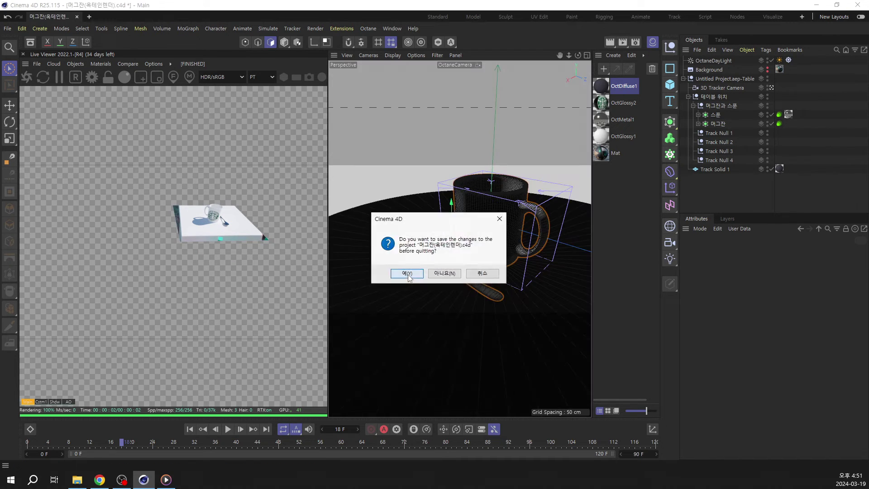
left_click(441, 273)
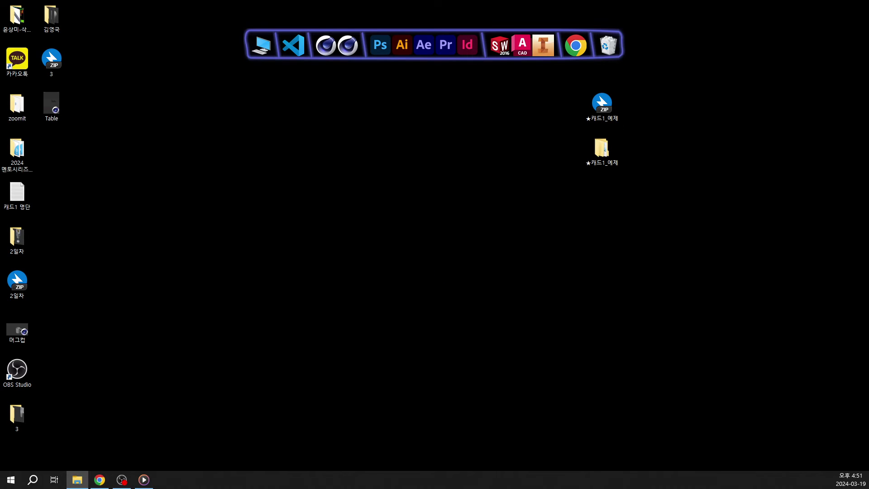
Inspect the rendered AO, Cstm1, Shdw and beauty image sequences in the mug folder in File Explorer
left_click_drag(868, 68, 379, 55)
double_click(379, 55)
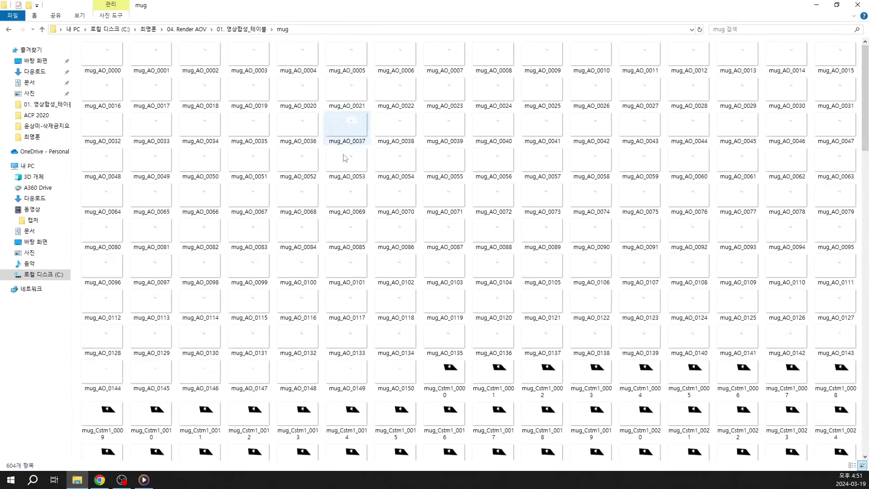
scroll(468, 253, "down", 20)
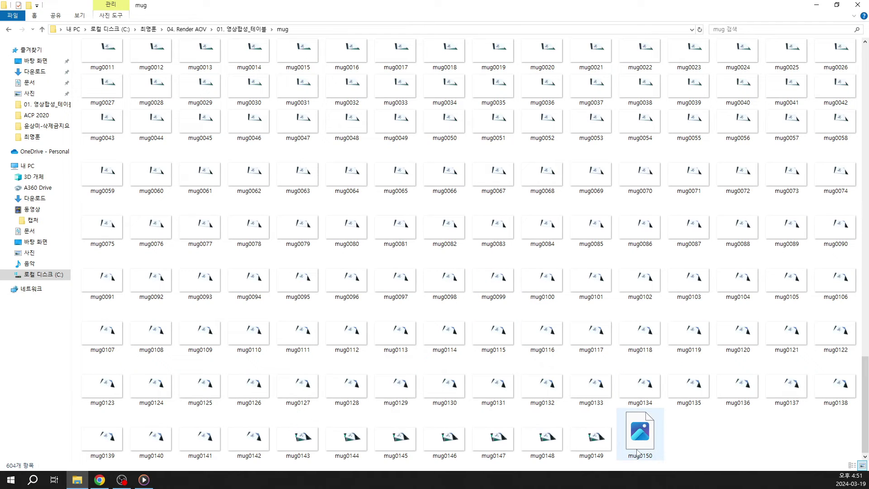
scroll(799, 448, "up", 20)
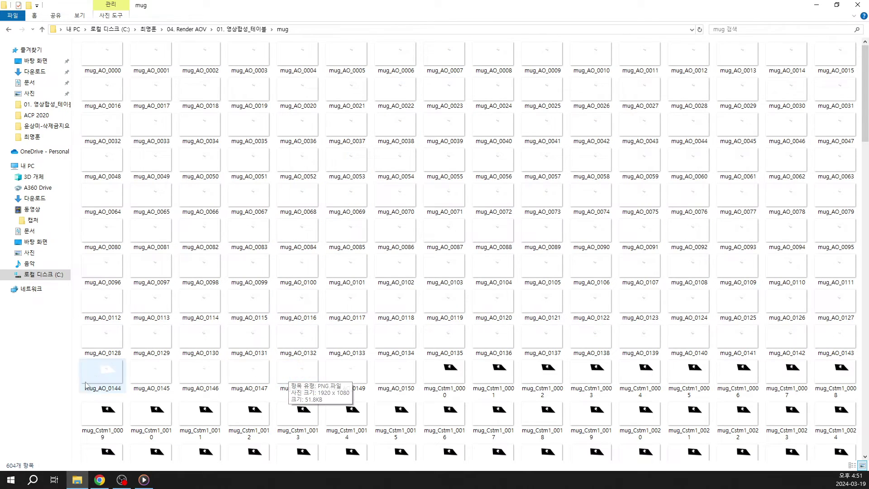
Switch to After Effects with the Table composition and enlarge the composition viewer by shrinking the timeline area
left_click(33, 479)
type("af")
left_click(130, 237)
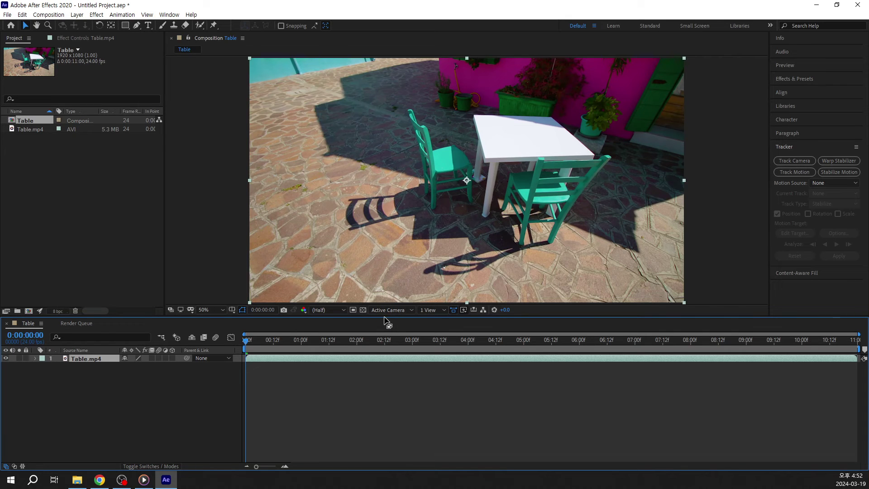
left_click_drag(382, 331, 383, 373)
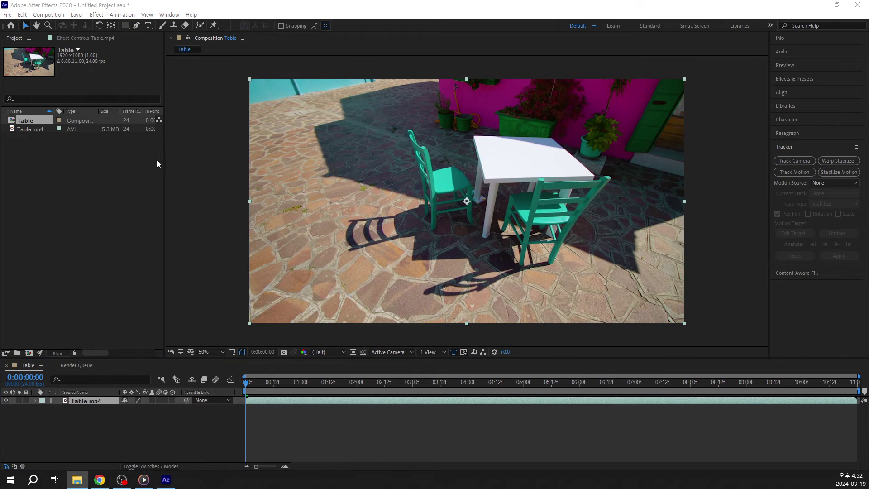
Import the mug_AO frames as a PNG sequence from the 04. Render AOV mug folder, and widen the project list to show full names
left_click(85, 170)
double_click(83, 161)
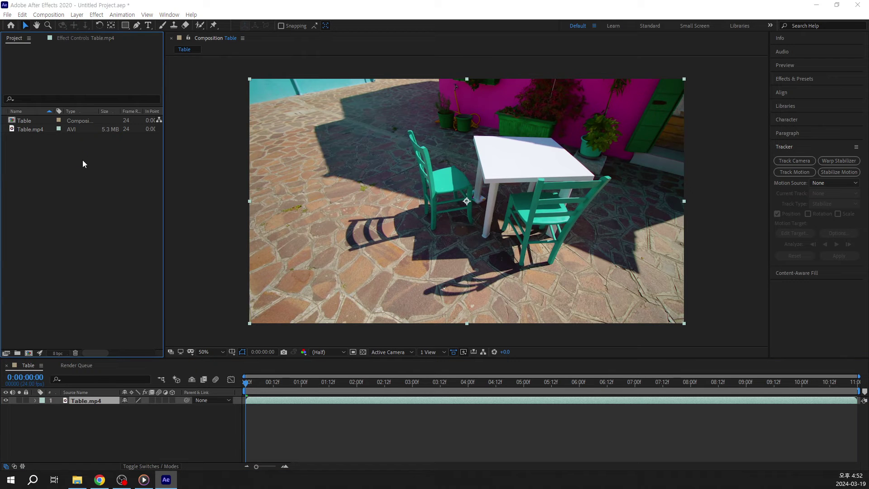
key("Escape")
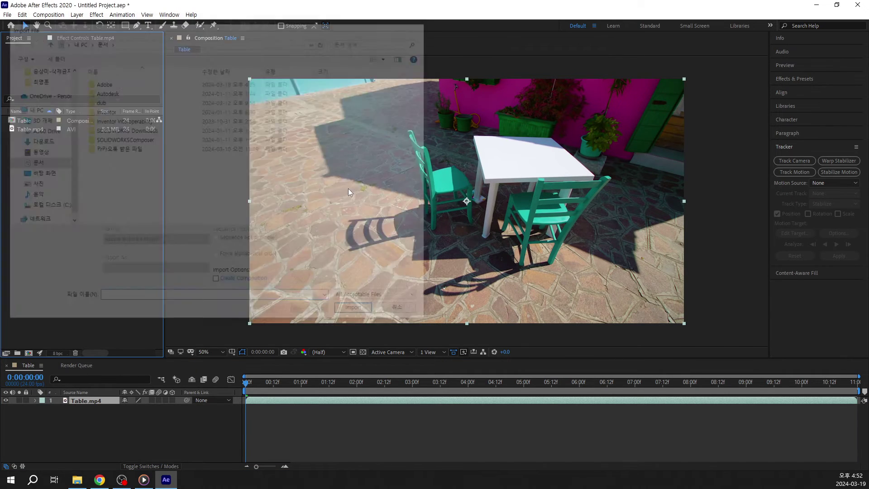
key("ctrl+i")
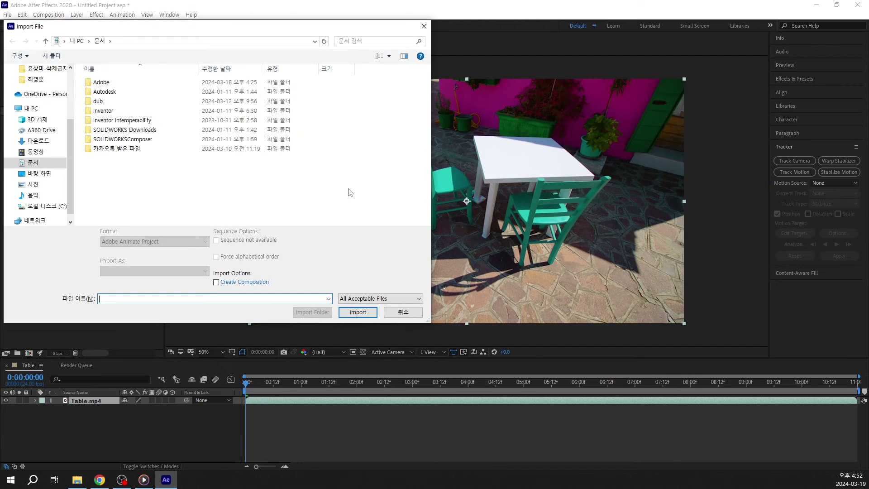
left_click(48, 80)
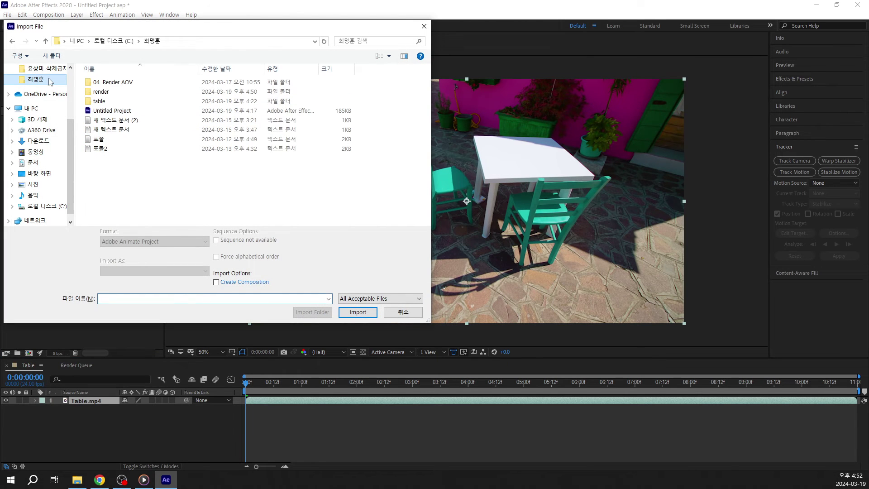
double_click(135, 83)
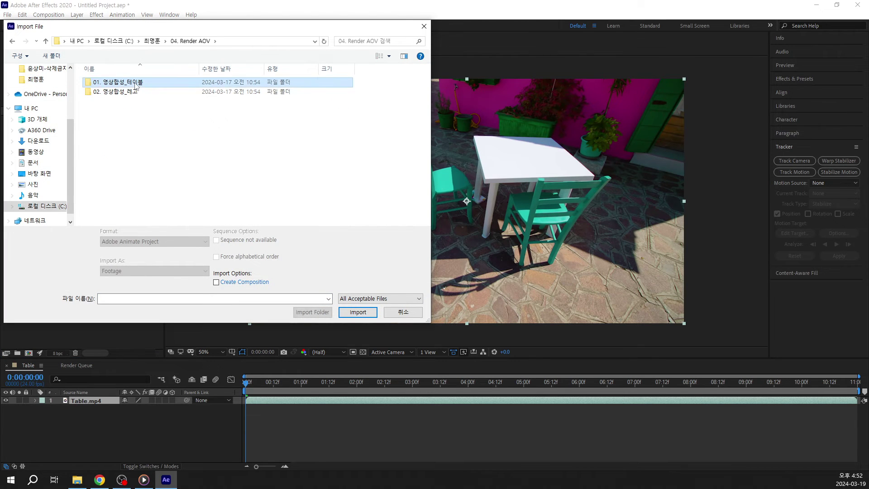
double_click(138, 83)
double_click(119, 91)
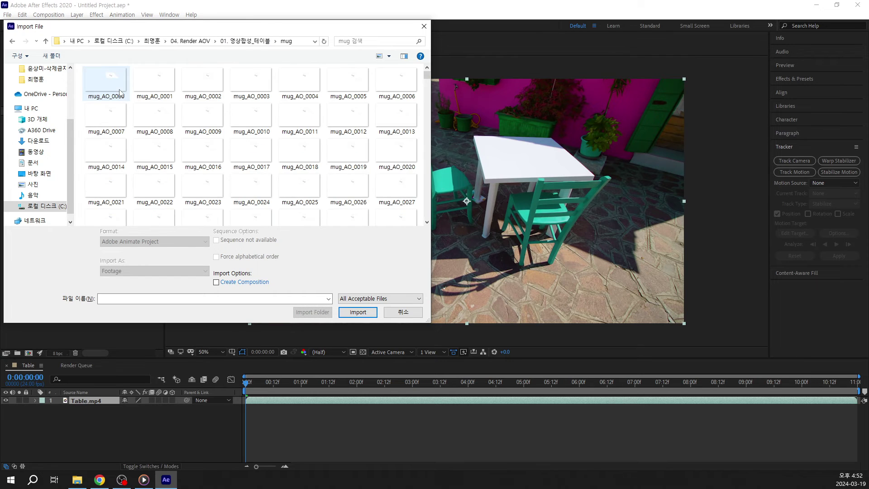
left_click(111, 83)
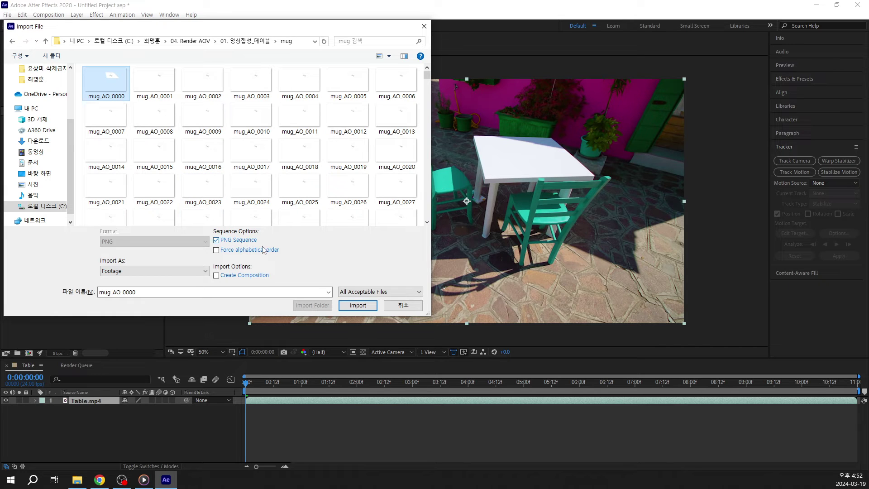
left_click(352, 305)
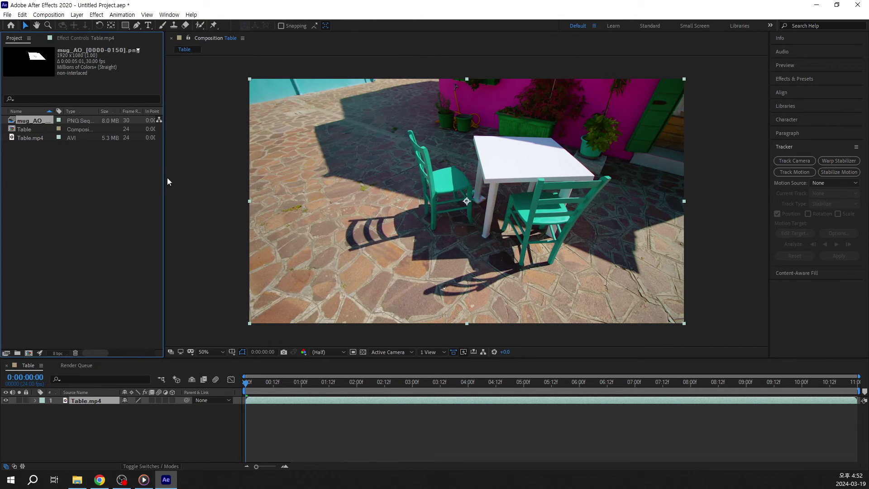
left_click_drag(163, 175, 211, 170)
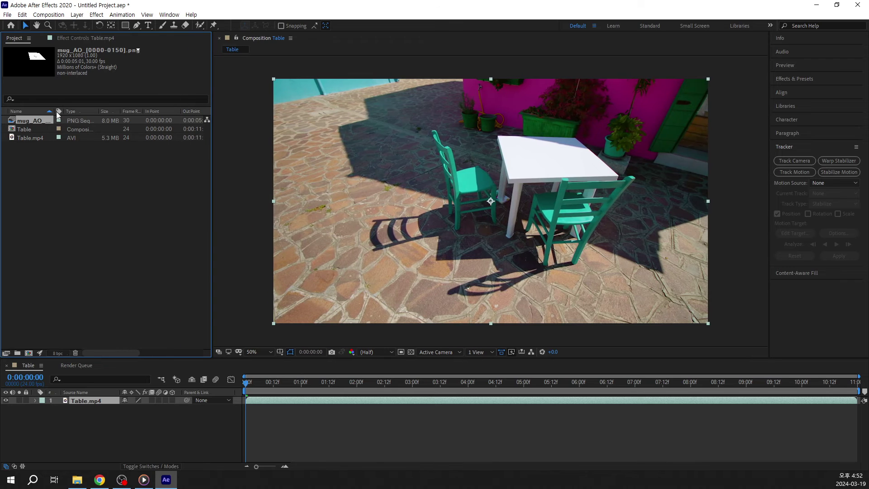
left_click_drag(54, 110, 112, 111)
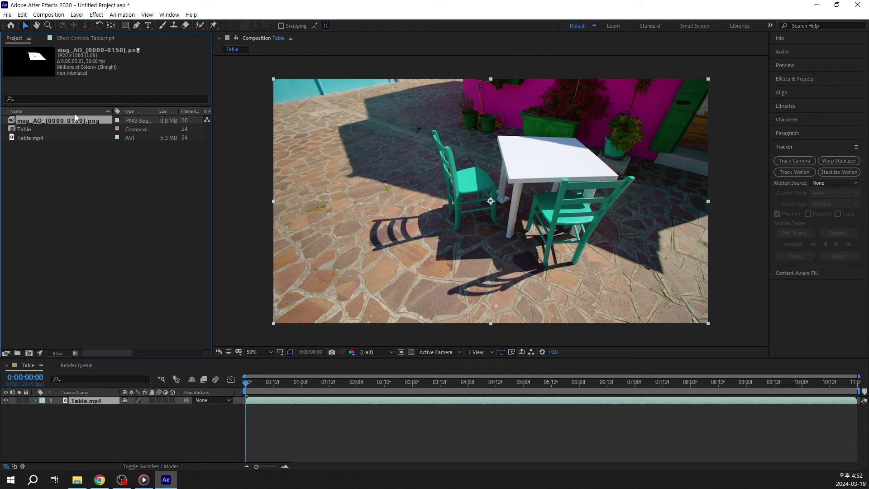
Import the custom mask frames starting at mug_Cstm1_0000 as a PNG sequence
double_click(94, 157)
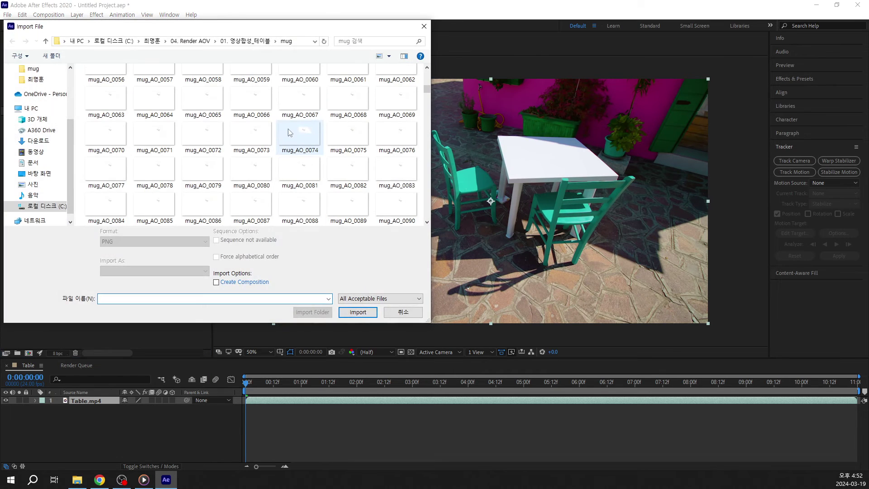
scroll(294, 136, "down", 10)
left_click(303, 133)
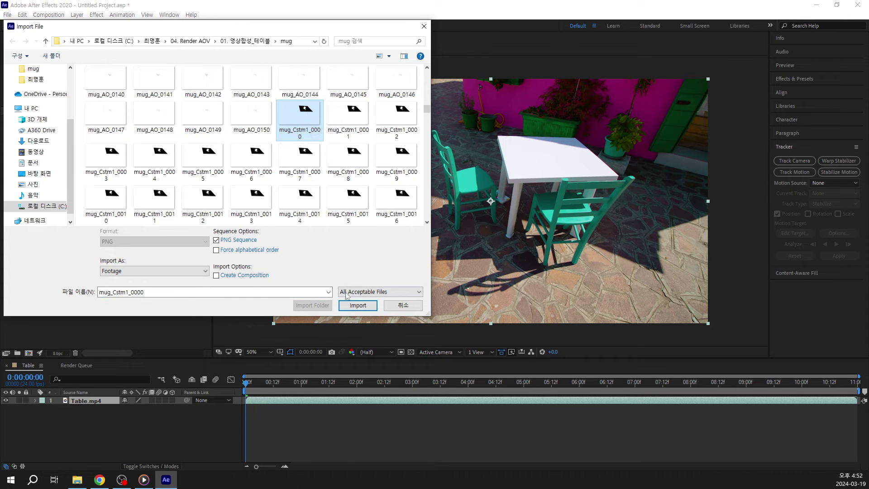
left_click(357, 305)
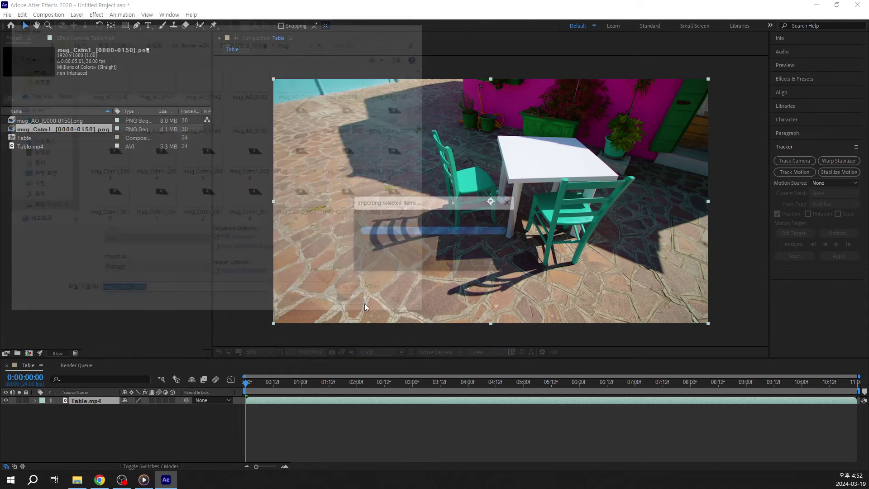
Import the shadow pass frames starting at mug_Shdw_0000 as a PNG sequence
double_click(92, 177)
scroll(349, 169, "down", 15)
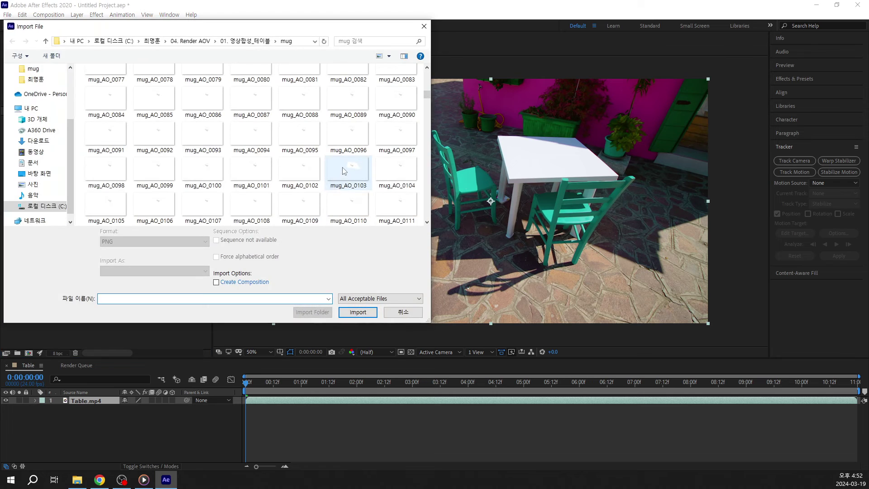
scroll(337, 168, "down", 10)
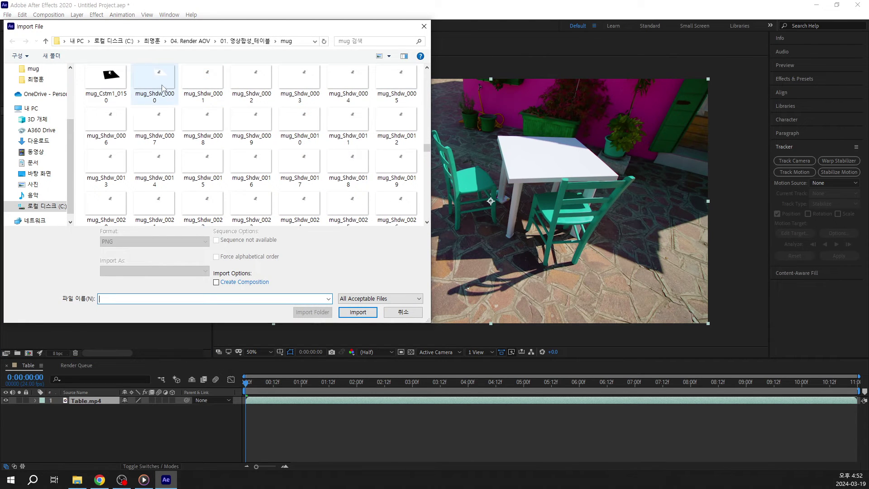
double_click(162, 85)
Import the beauty pass frames starting at mug0000 as a PNG sequence
double_click(80, 173)
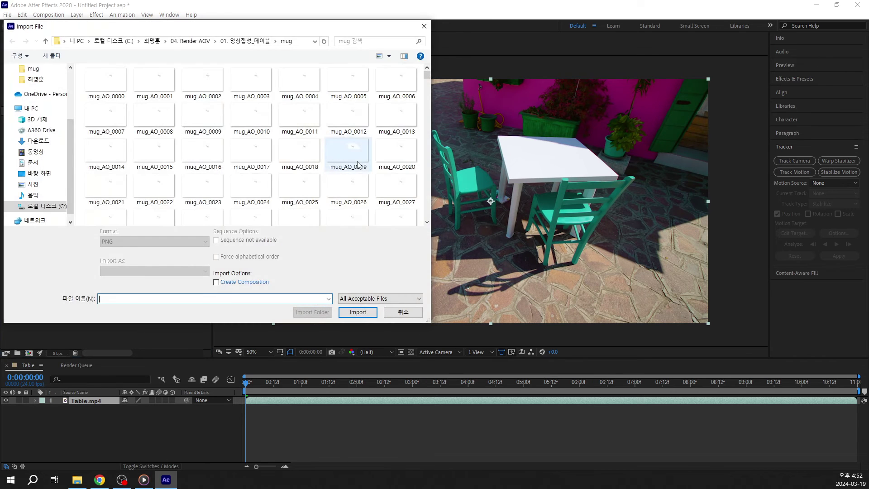
scroll(358, 165, "down", 20)
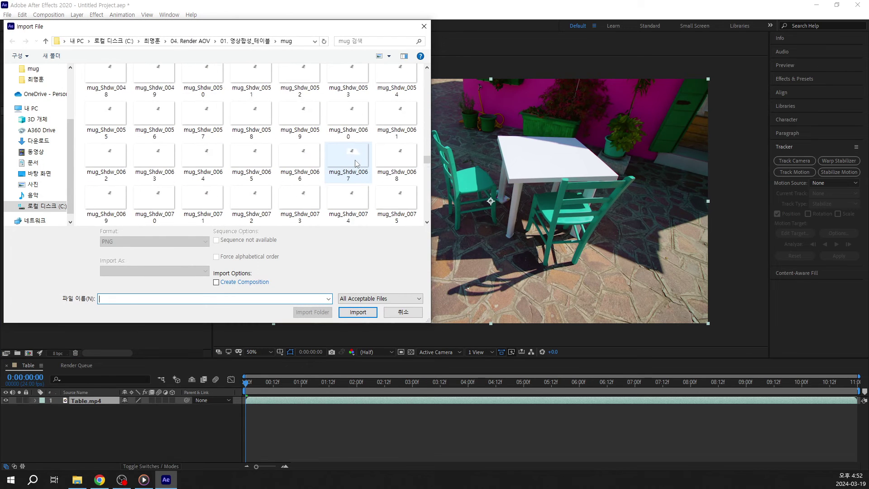
scroll(357, 164, "down", 15)
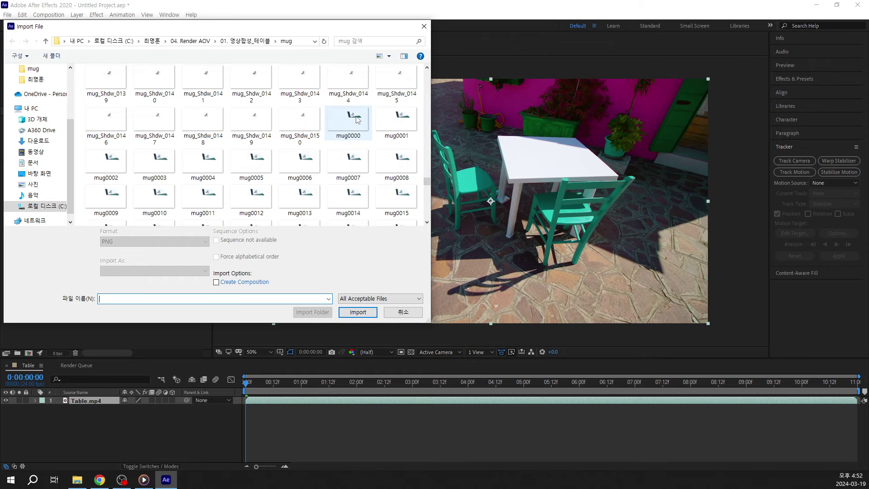
double_click(356, 117)
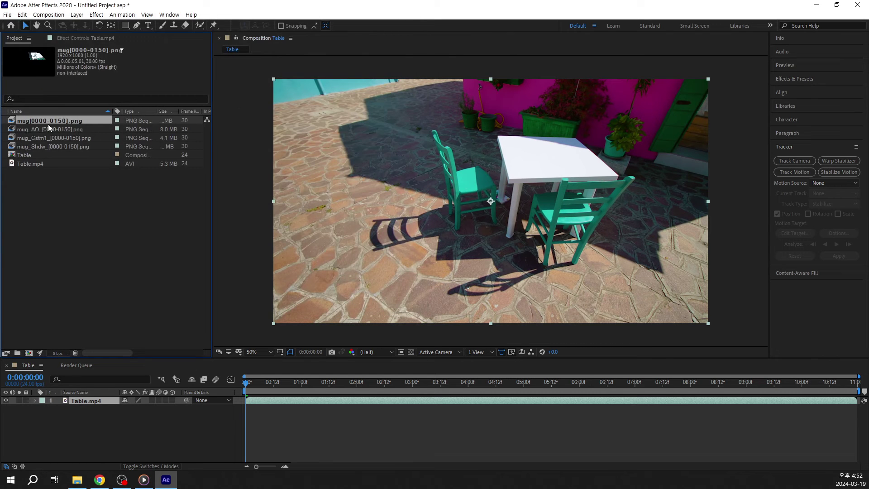
Place the mug beauty sequence above Table.mp4 in the Table composition, preview the playback and return to the first frame
left_click_drag(51, 121, 87, 401)
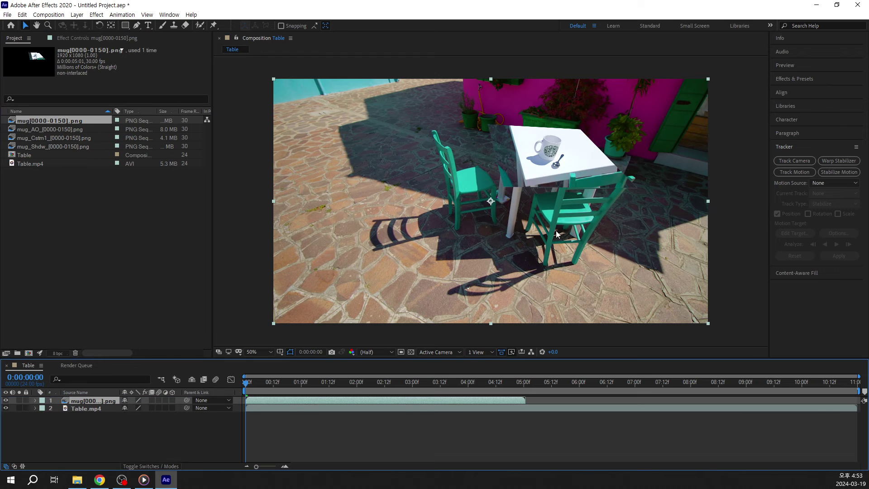
key("space")
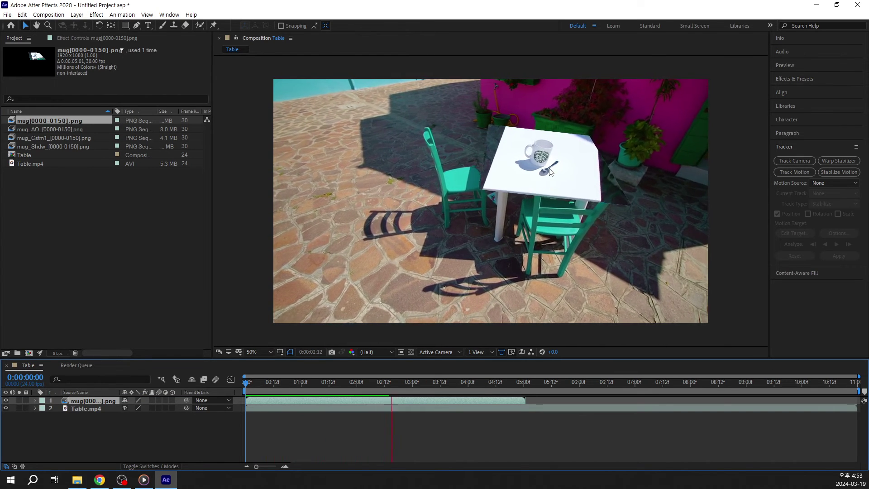
key("space")
left_click_drag(415, 386, 242, 386)
Add the mug_Cstm1 mask sequence as the top layer of the Table composition and examine it close up over the table
left_click(52, 137)
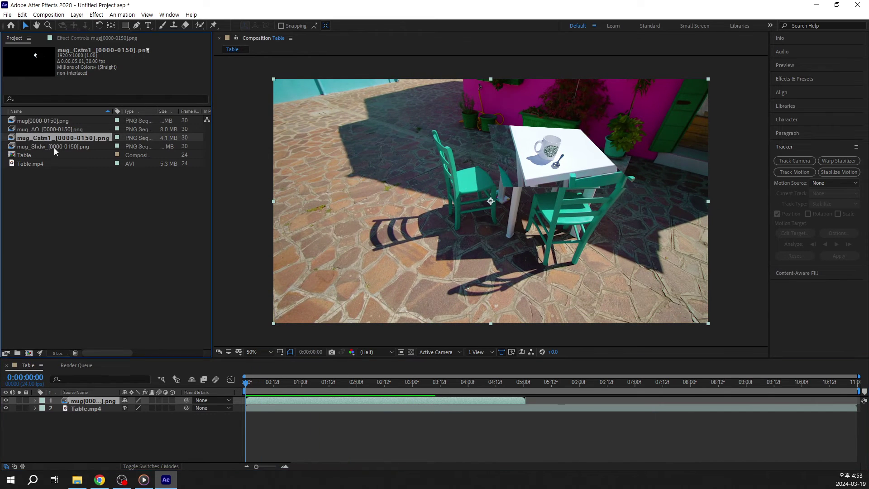
left_click_drag(61, 163, 91, 401)
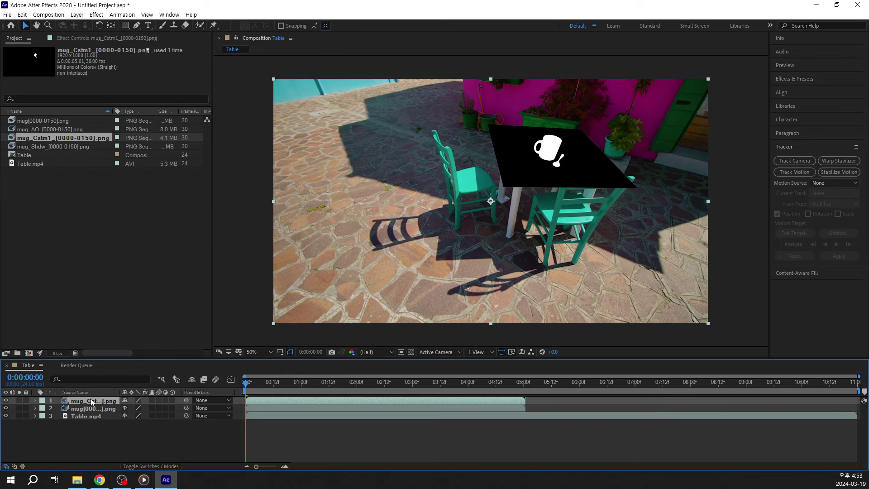
scroll(611, 189, "up", 1)
middle_click_drag(561, 108, 347, 200)
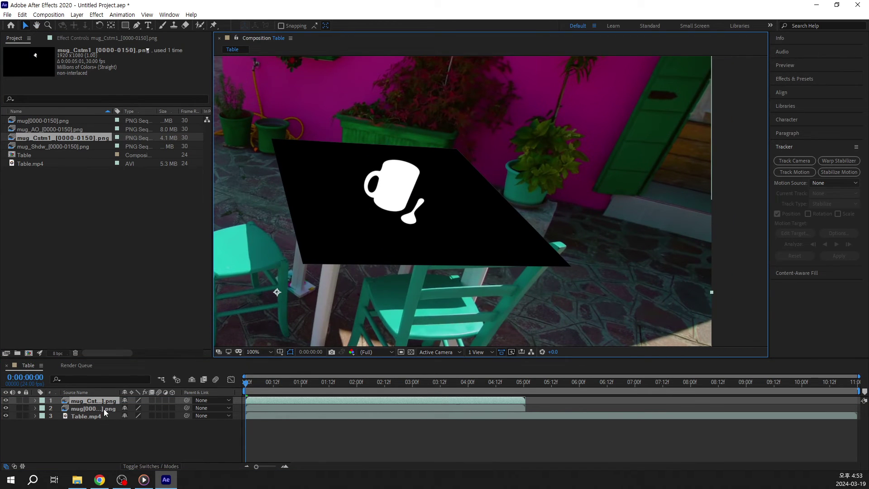
Set the mug beauty layer's track matte to Luma Matte using the mug_Cstm1 sequence, and turn the mask layer's visibility back on
left_click(104, 409)
left_click(14, 466)
left_click(239, 408)
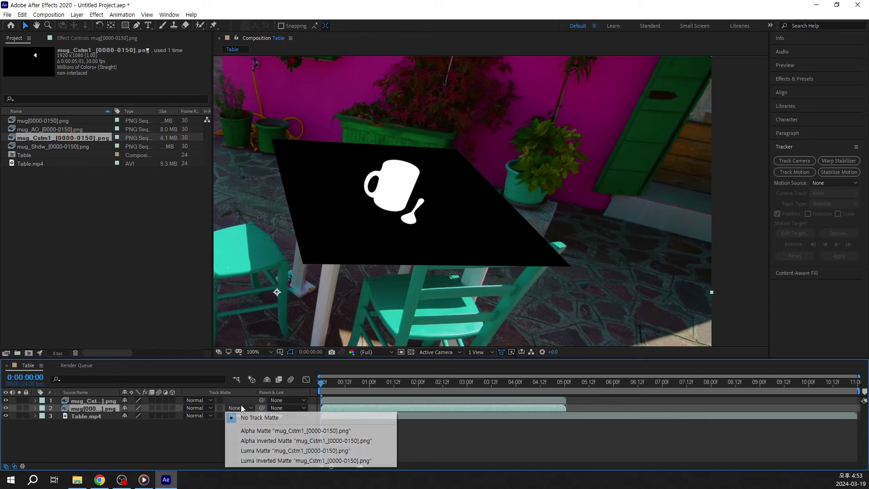
left_click(279, 451)
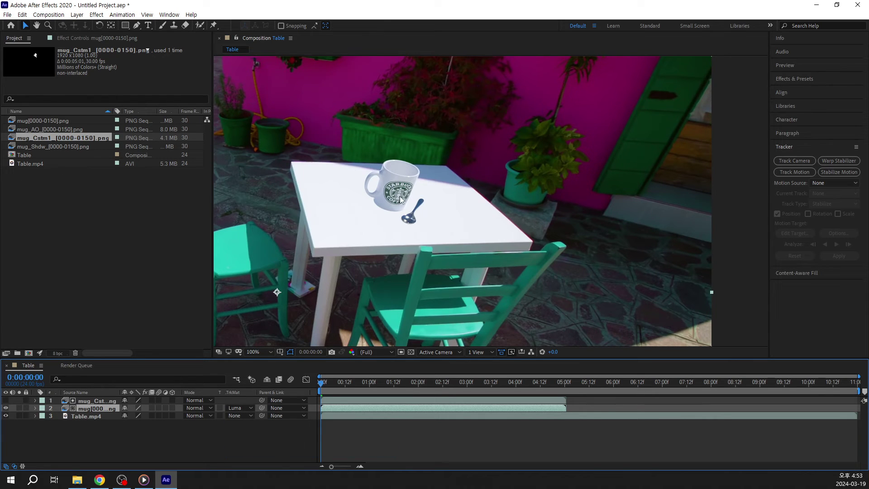
left_click(5, 400)
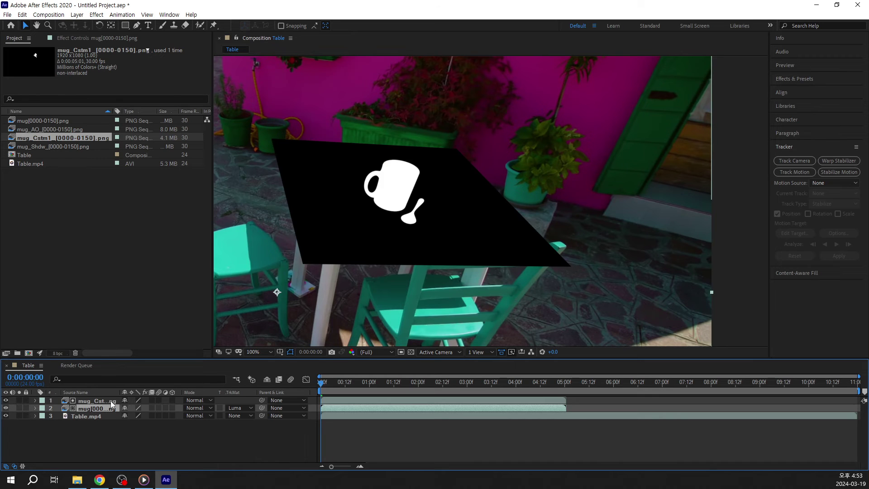
Hide the mug_Cstm1 mask layer in the Table composition
left_click(111, 401)
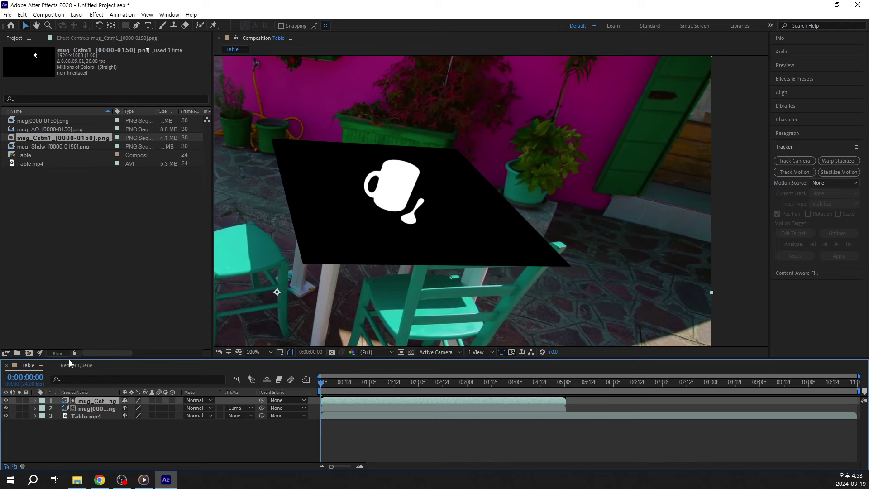
left_click(6, 400)
Remove the mug beauty layer's track matte for comparison and restore Luma Matte from the mug_Cstm1 sequence
left_click(96, 408)
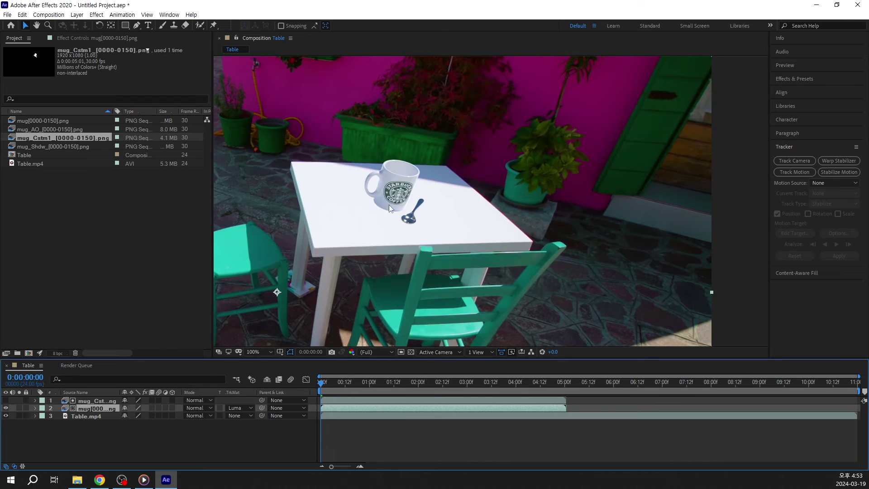
left_click(240, 408)
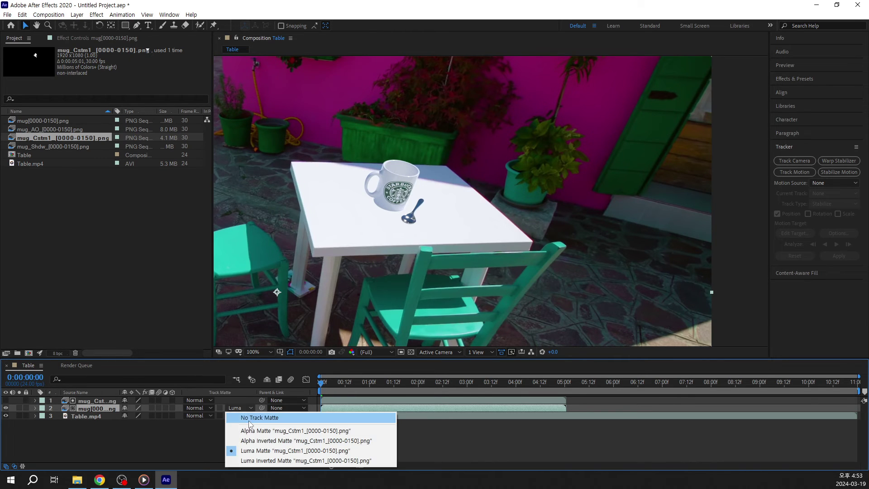
left_click(252, 413)
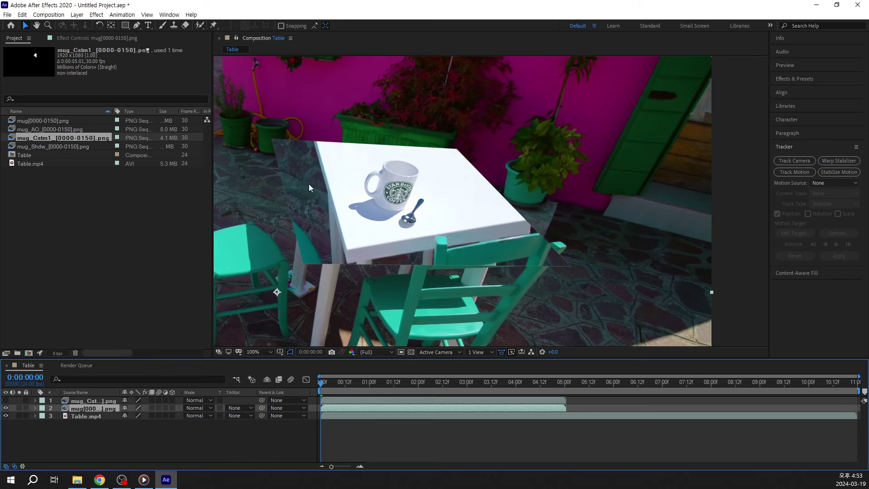
left_click(234, 408)
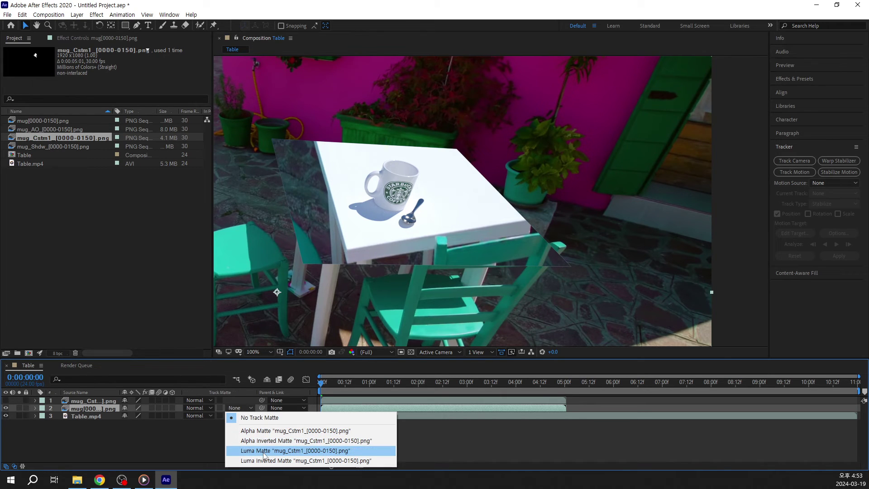
left_click(265, 451)
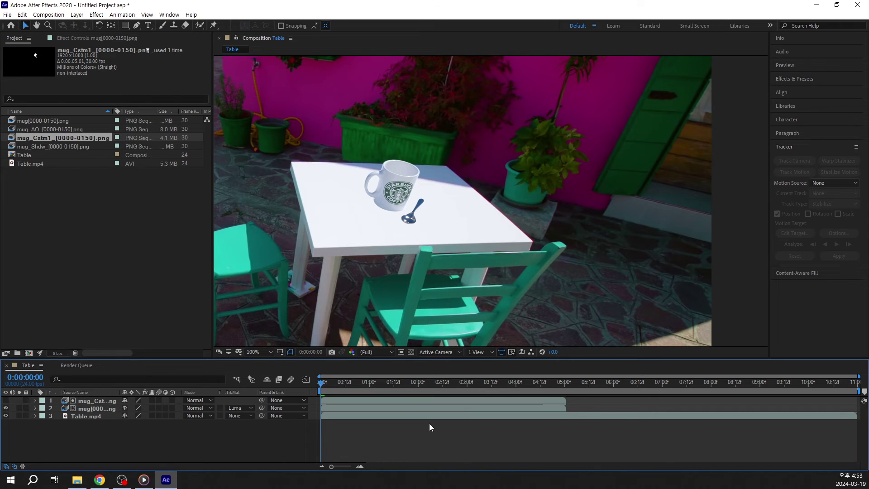
Preview the matted mug and spoon over the table footage and return to the first frame
key("space")
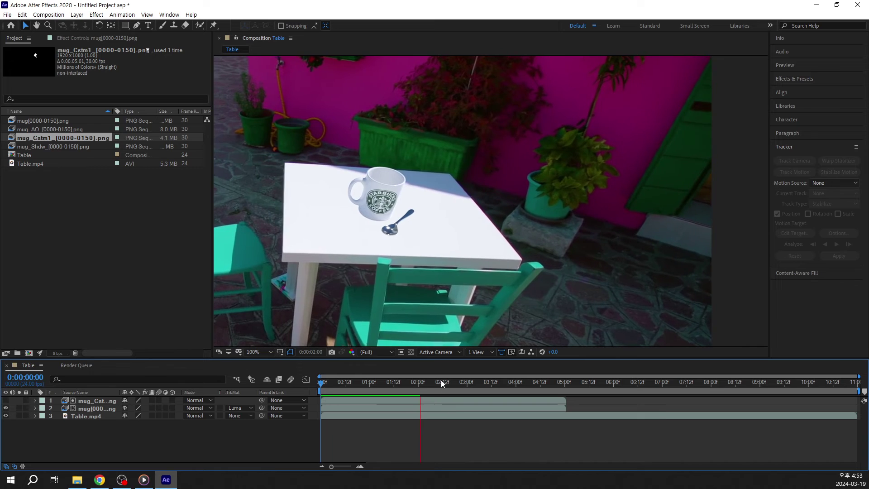
left_click_drag(440, 379, 295, 399)
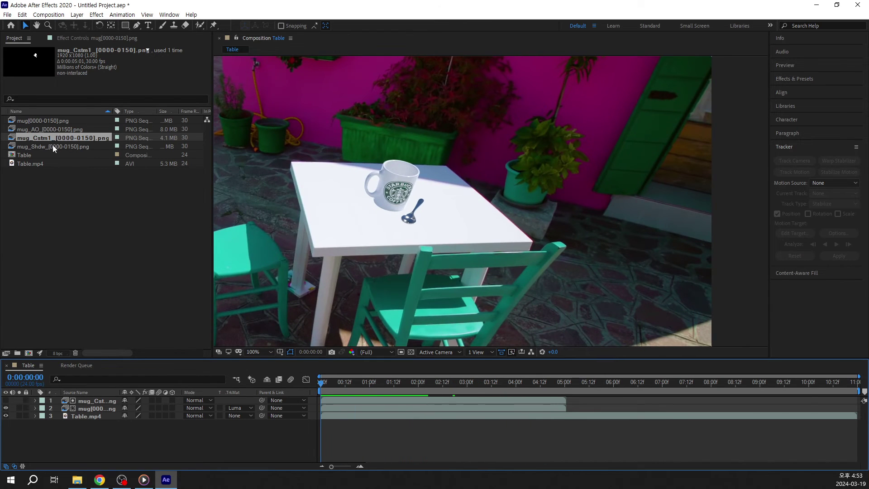
Place the mug_Shdw sequence between the mug beauty layer and Table.mp4 and set its blending mode to Multiply
left_click_drag(53, 146, 99, 419)
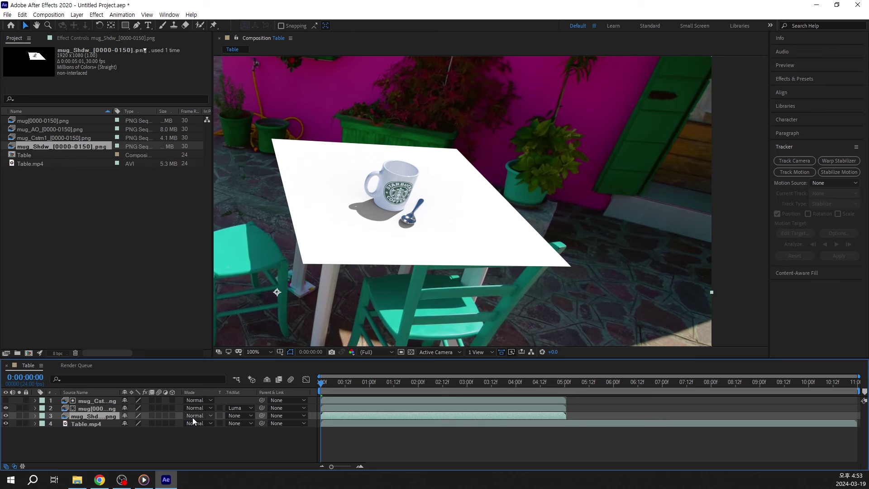
left_click(193, 417)
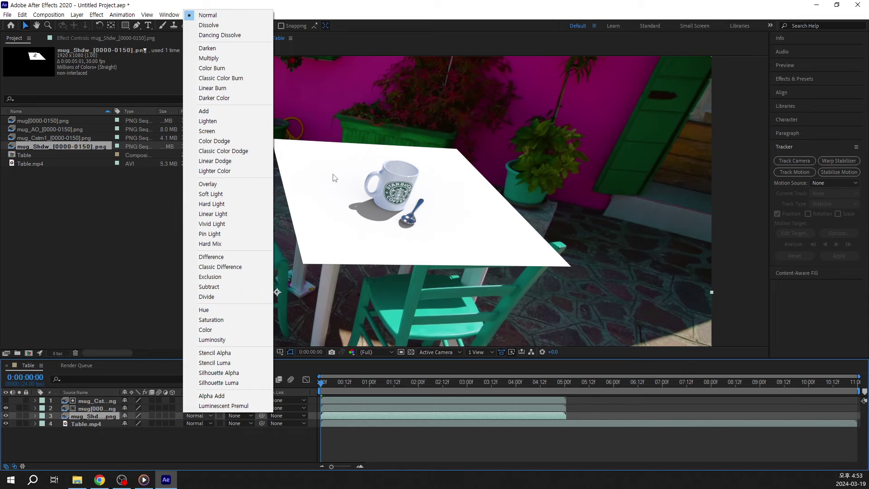
left_click(229, 57)
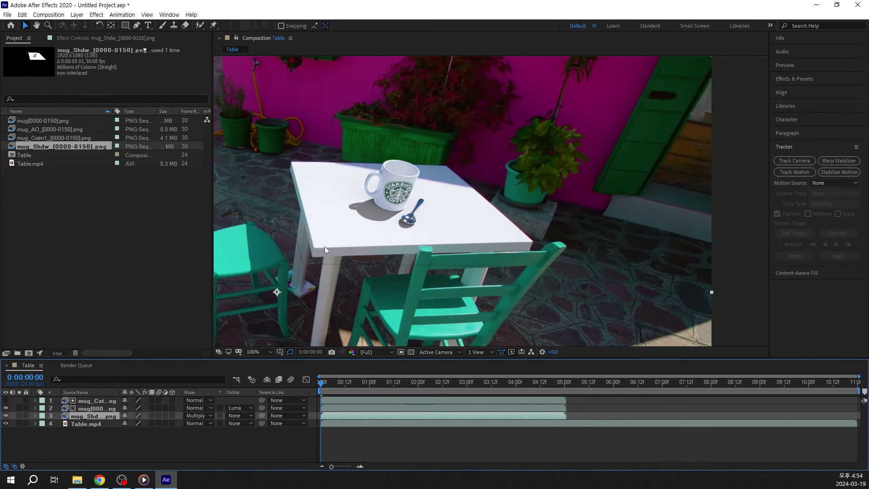
Set the shadow layer's blending mode to Normal and examine its outer edge in solo over the transparency grid
left_click(198, 417)
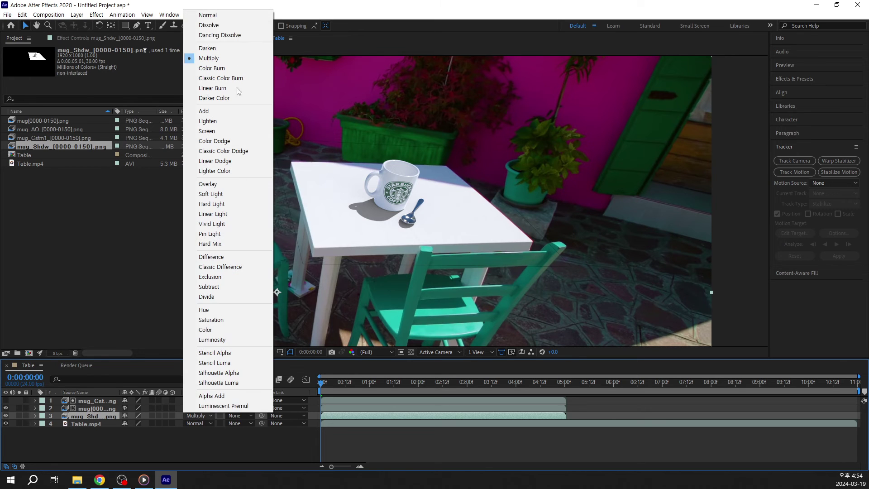
left_click(231, 16)
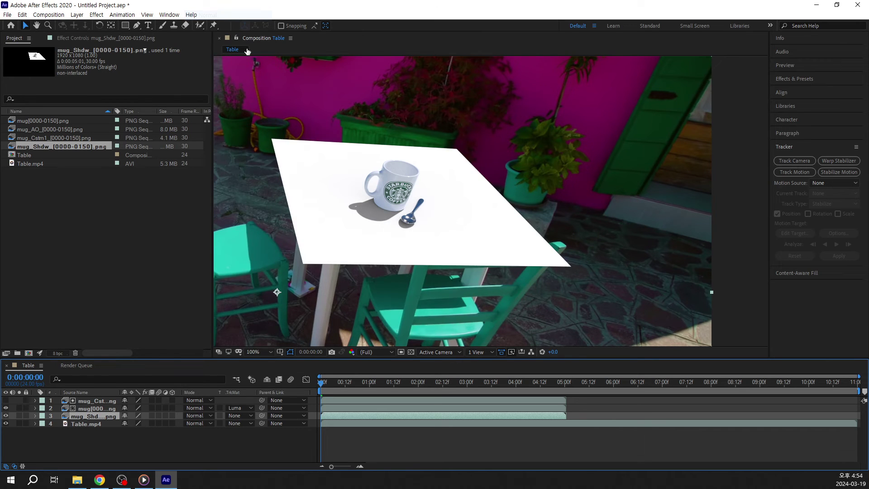
left_click(19, 416)
left_click(411, 352)
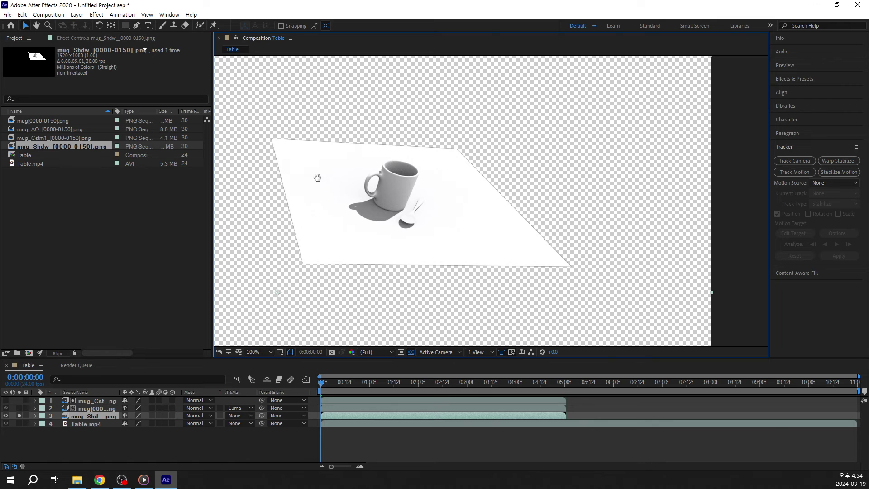
mouse_move(318, 178)
left_mouse_down()
mouse_move(345, 184)
mouse_move(303, 135)
left_mouse_up()
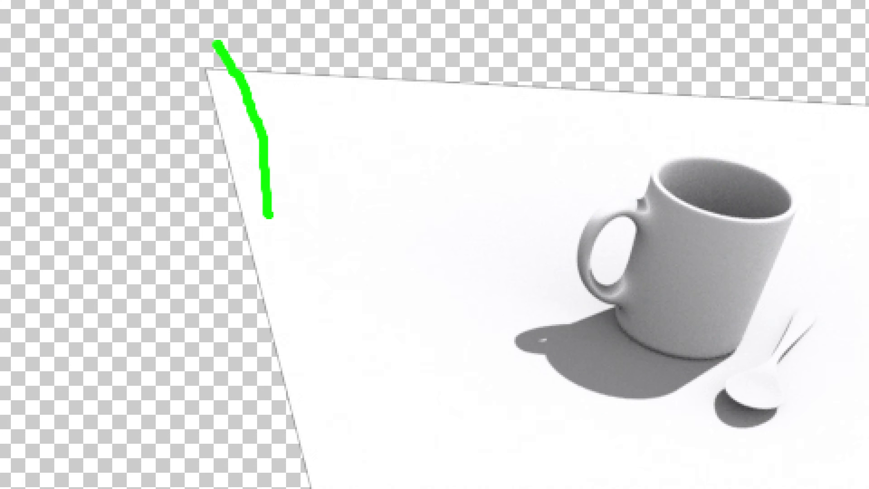
mouse_move(217, 43)
left_mouse_down()
mouse_move(181, 164)
mouse_move(246, 405)
mouse_move(302, 390)
mouse_move(266, 206)
left_mouse_up()
left_click_drag(277, 308, 376, 353)
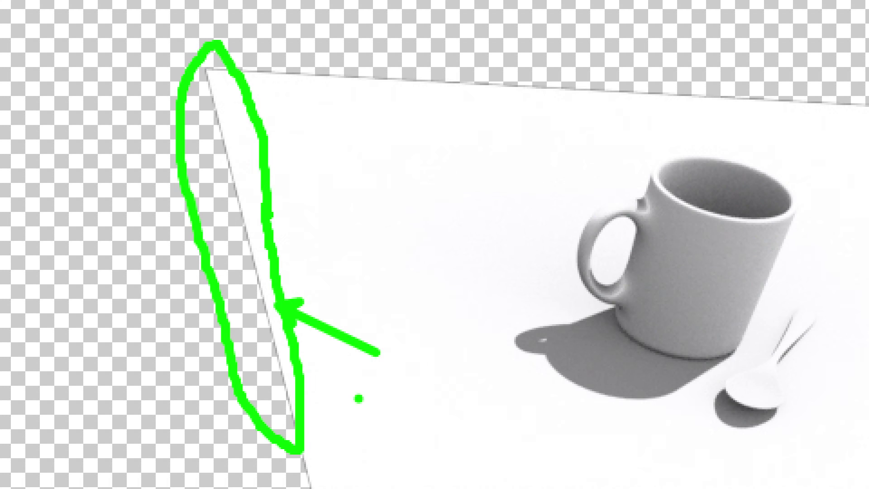
key("Escape")
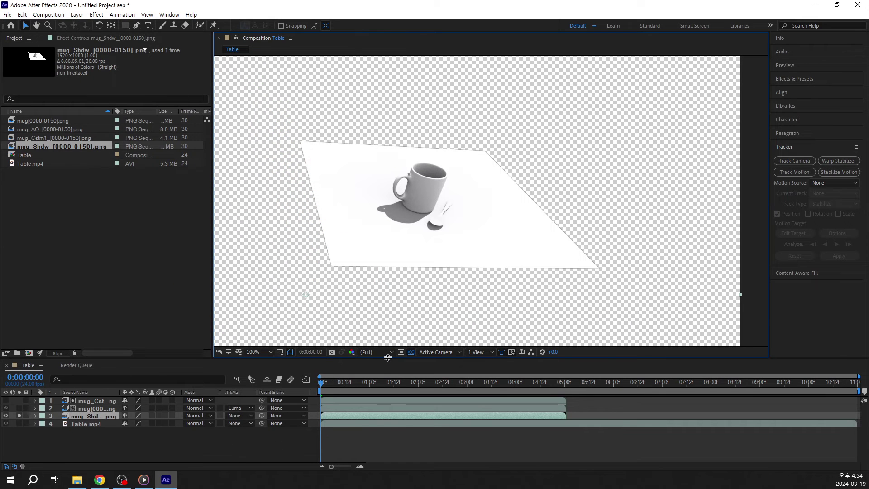
left_click(410, 352)
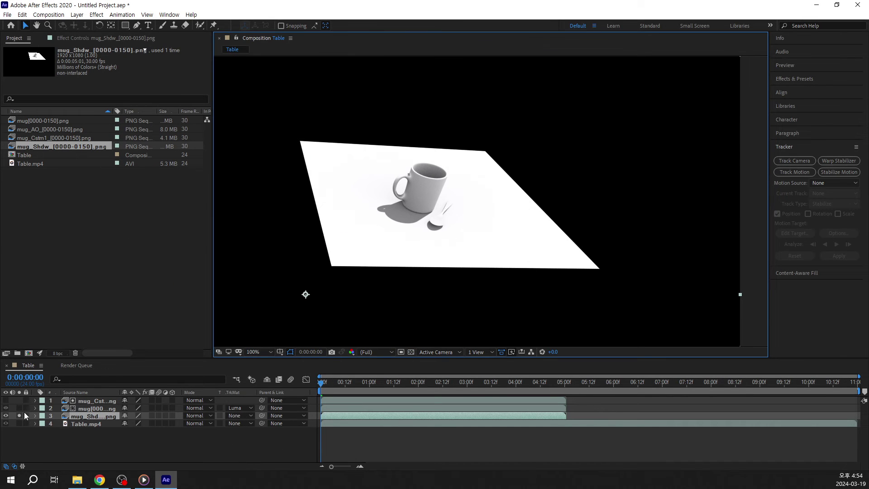
left_click(19, 416)
left_click(235, 416)
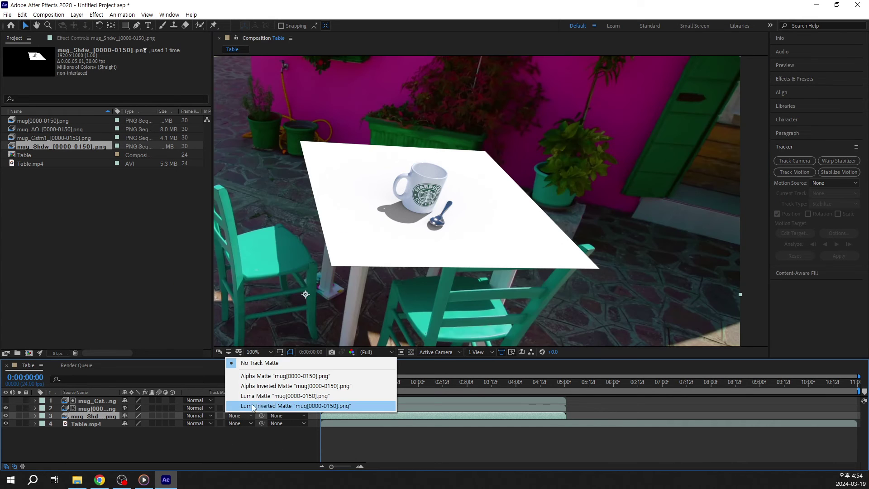
left_click(201, 415)
left_click(219, 58)
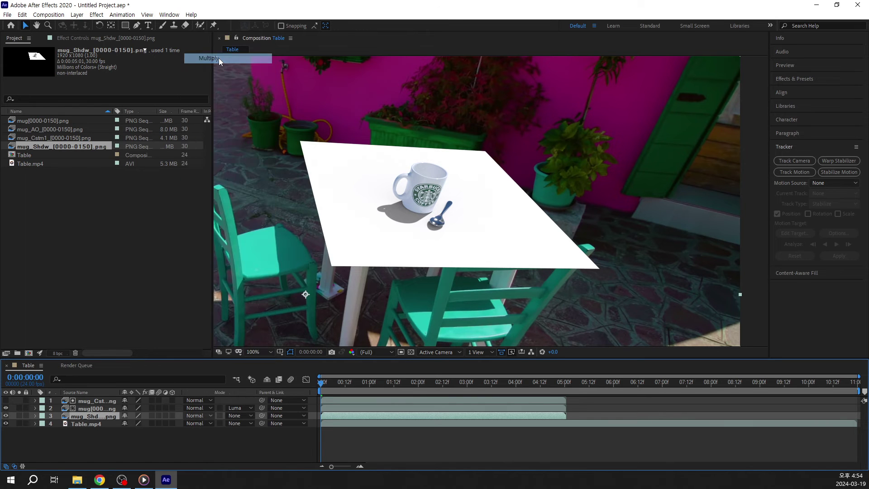
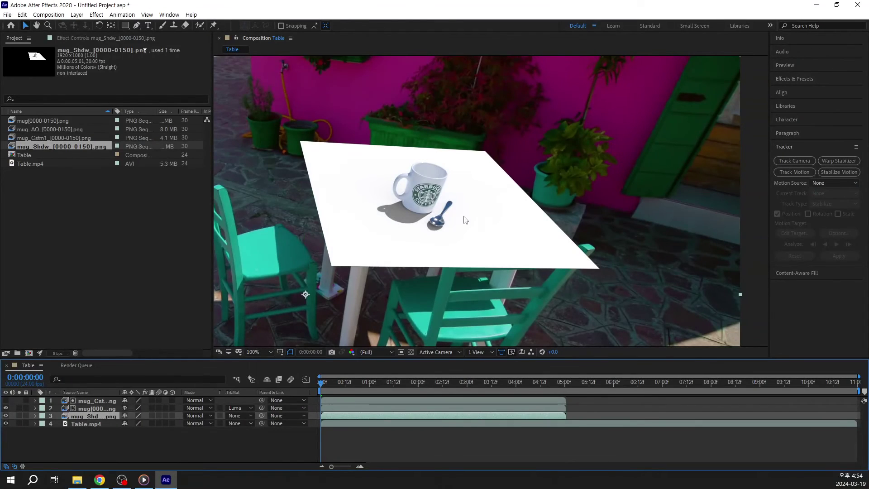
Find the Simple Choker effect and apply it to the mug_Shdw shadow layer
left_click(783, 80)
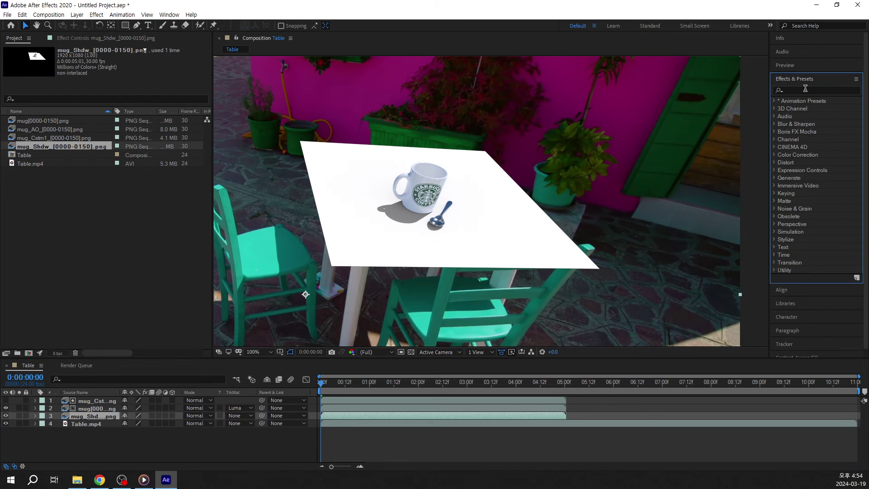
left_click(807, 90)
type("simpe")
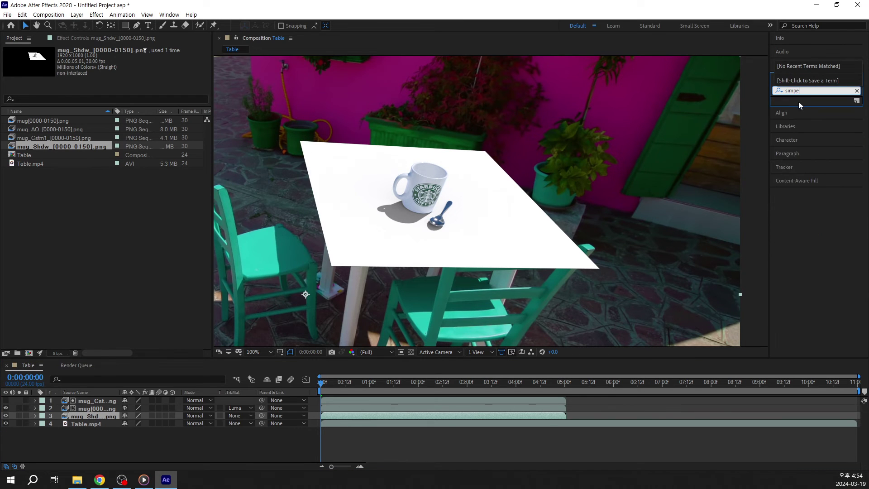
key("BackSpace")
type("le")
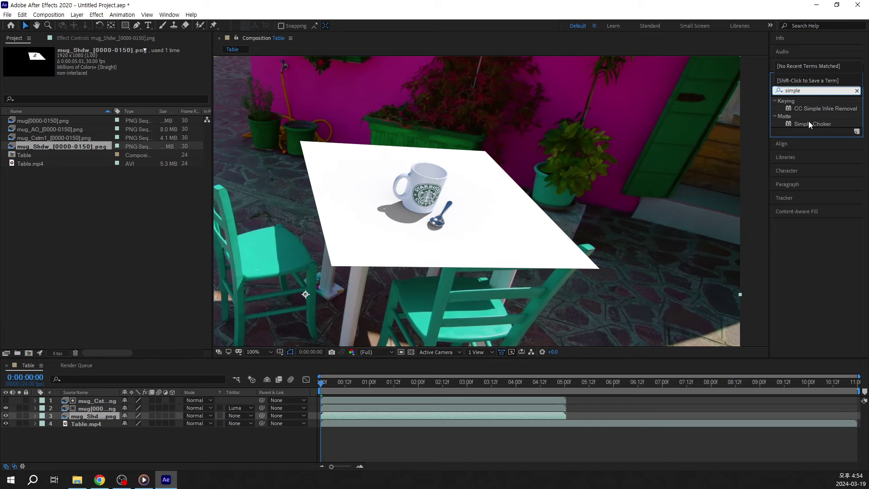
double_click(808, 123)
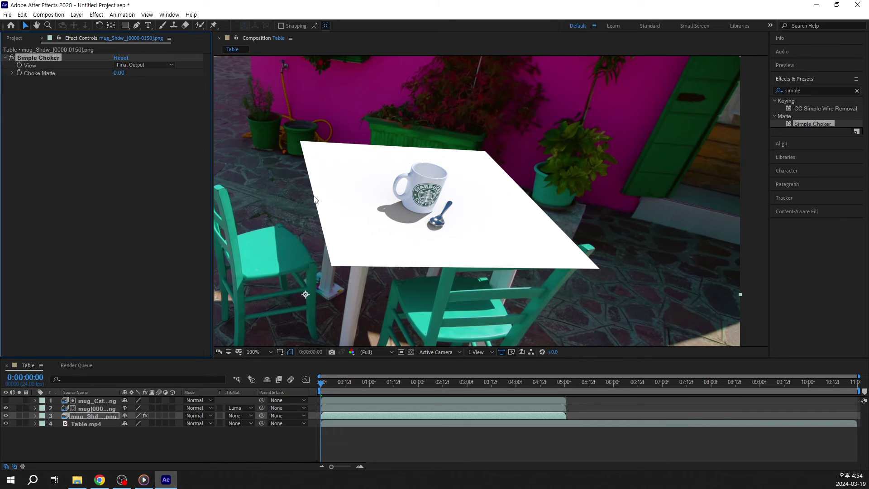
Test a strong choke on the shadow layer's edge, ending with Choke Matte set to 2
left_click_drag(118, 73, 588, 81)
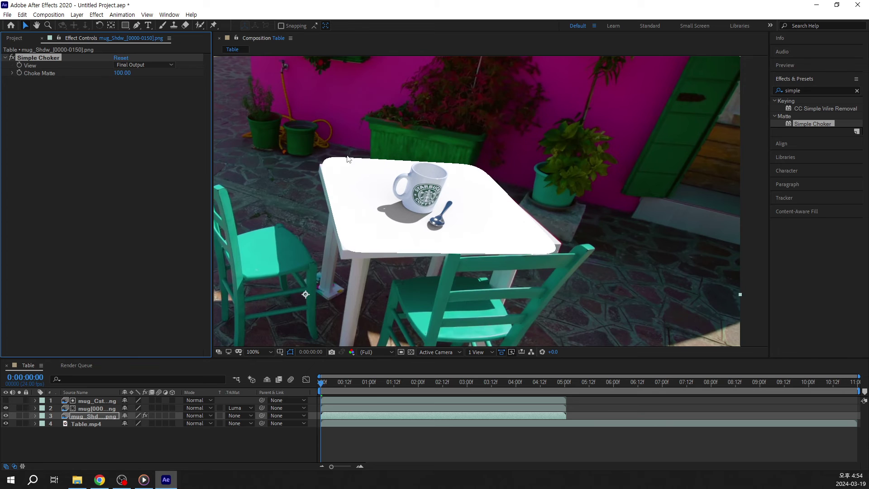
left_click_drag(127, 74, 190, 86)
type("2")
left_click(132, 104)
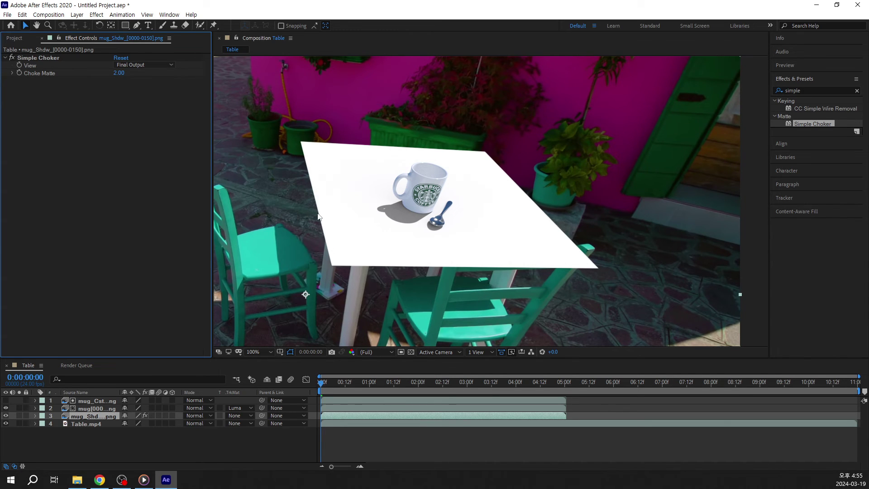
Set the choked mug_Shdw layer's blending mode to Multiply
left_click(80, 414)
left_click(200, 416)
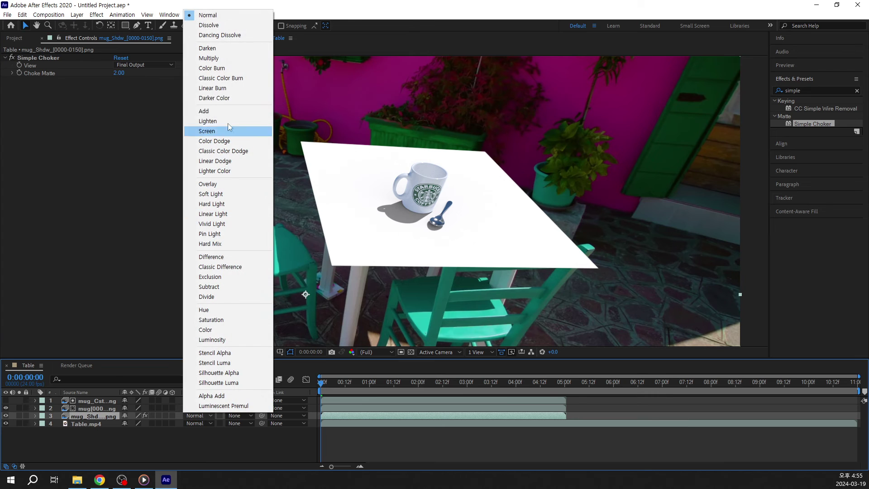
left_click(217, 57)
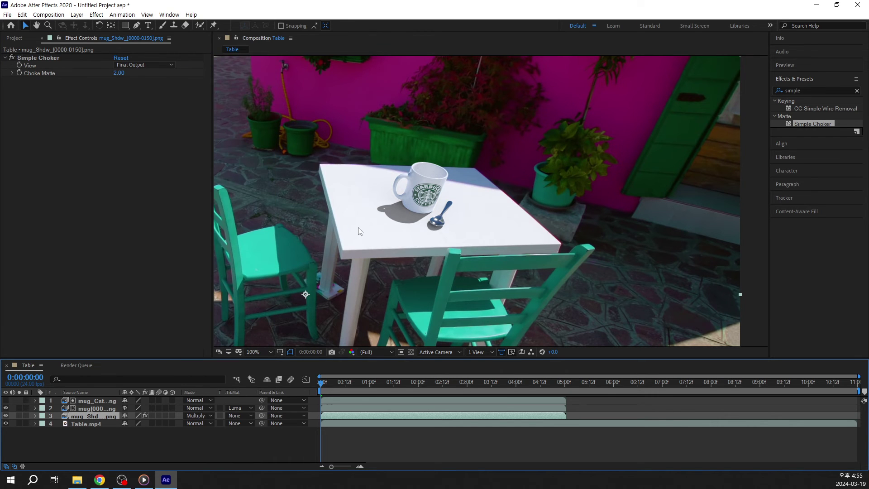
Find the Levels effect and apply it to the mug_Shdw shadow layer
key("space")
left_click_drag(362, 232, 511, 227)
scroll(401, 229, "up", 1)
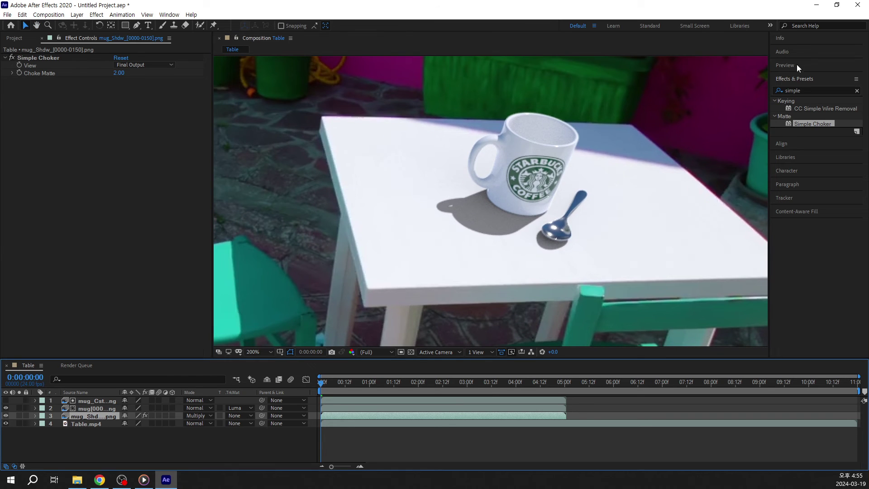
left_click(811, 90)
type("level")
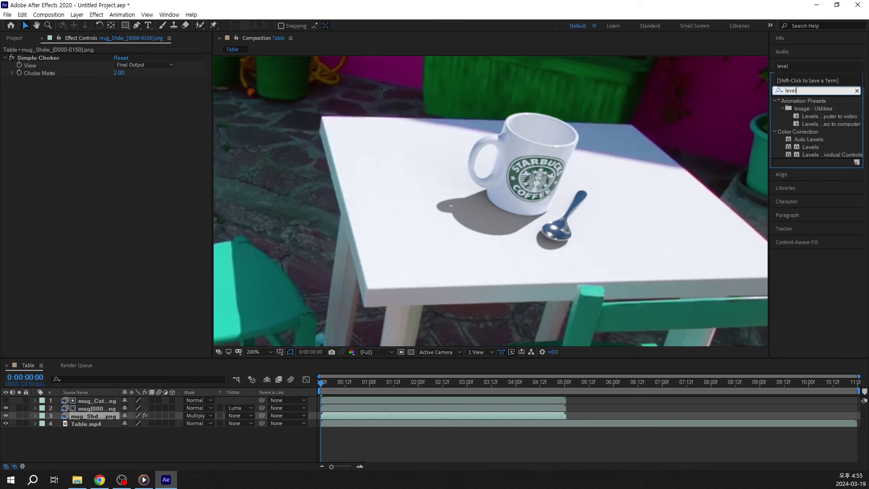
double_click(805, 147)
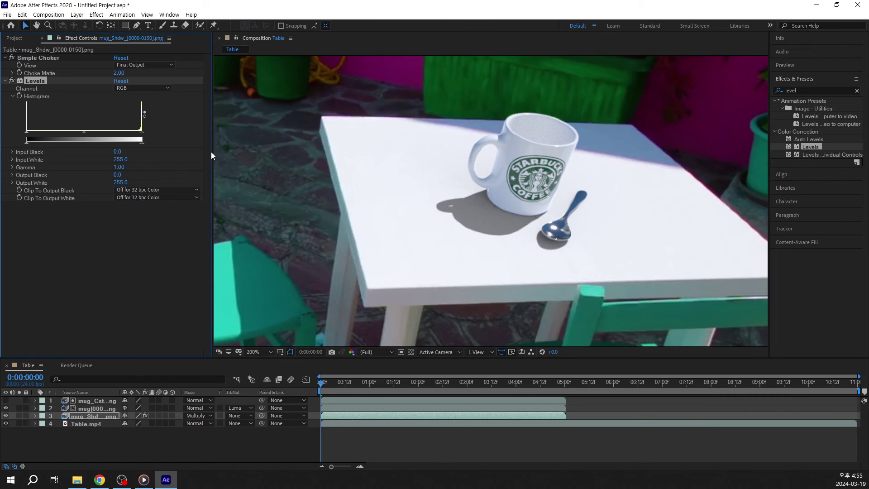
Adjust the shadow layer's Levels to Input Black 40 and Input White 219
left_click_drag(211, 151, 231, 151)
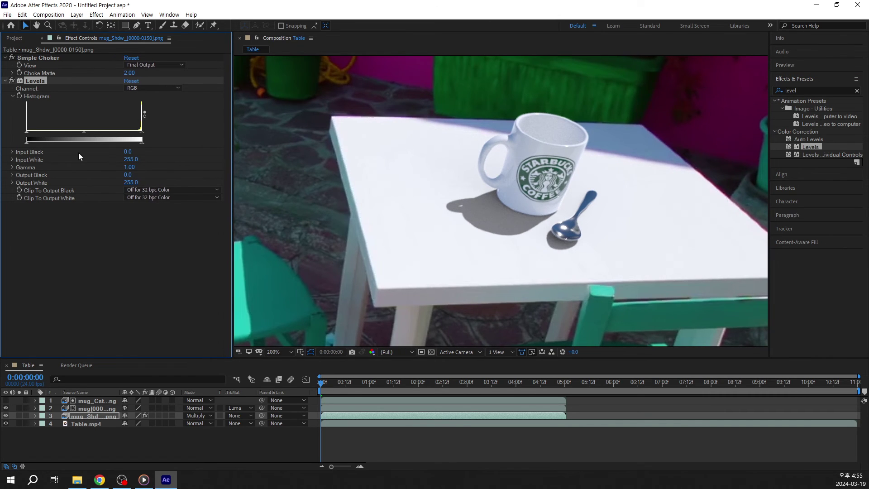
mouse_move(35, 133)
left_mouse_down()
mouse_move(59, 132)
mouse_move(45, 132)
left_mouse_up()
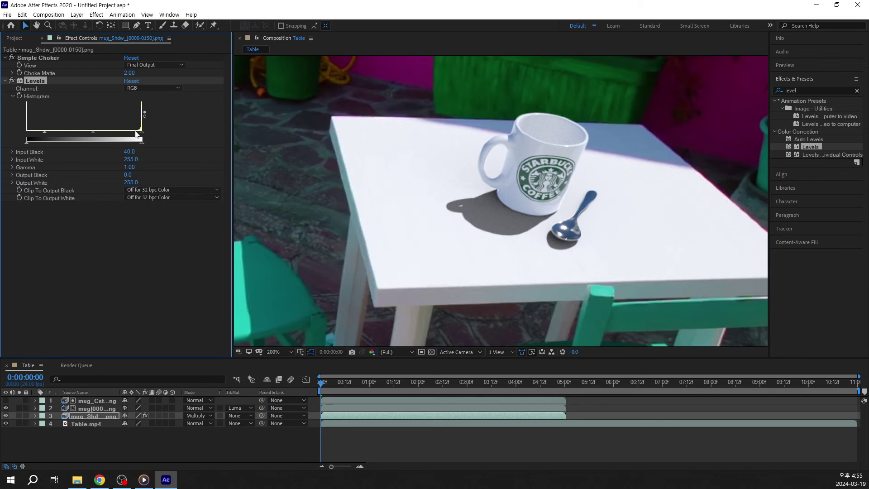
left_click_drag(142, 135, 127, 137)
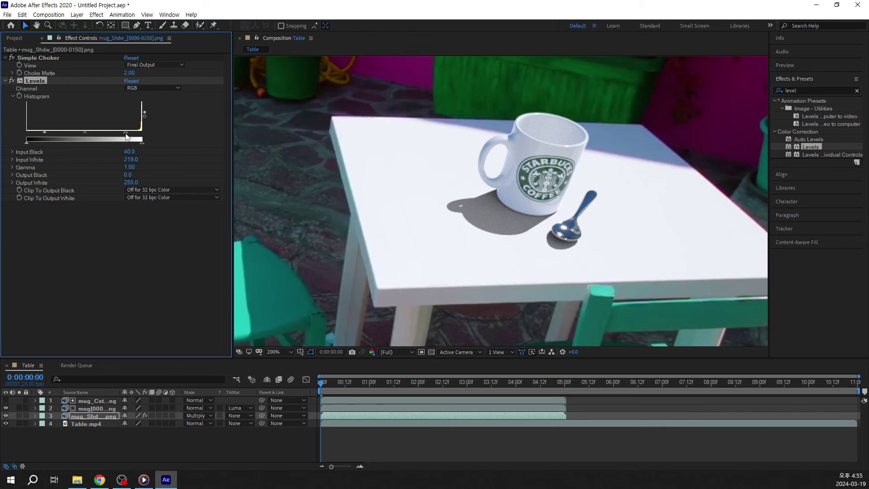
Fine-tune the shadow layer's Levels to Input Black 28 and Input White 217, checking the result against the table's existing shadow
left_click_drag(45, 132, 39, 133)
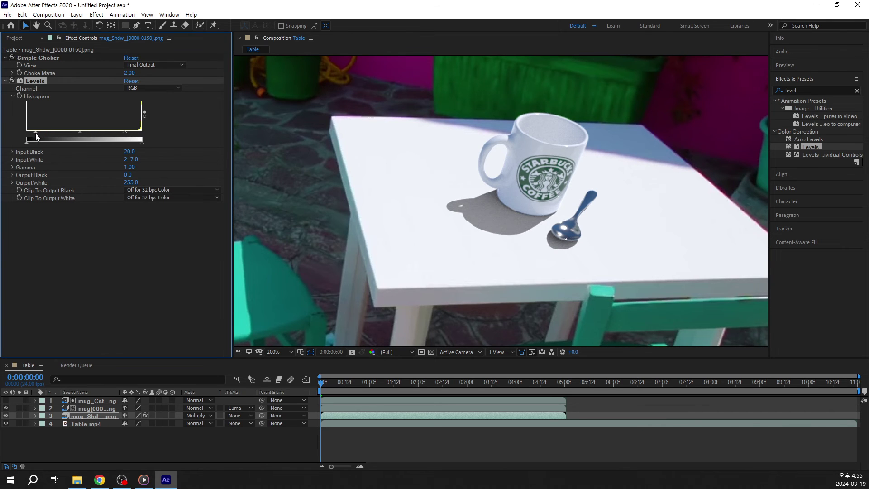
scroll(467, 209, "down", 2)
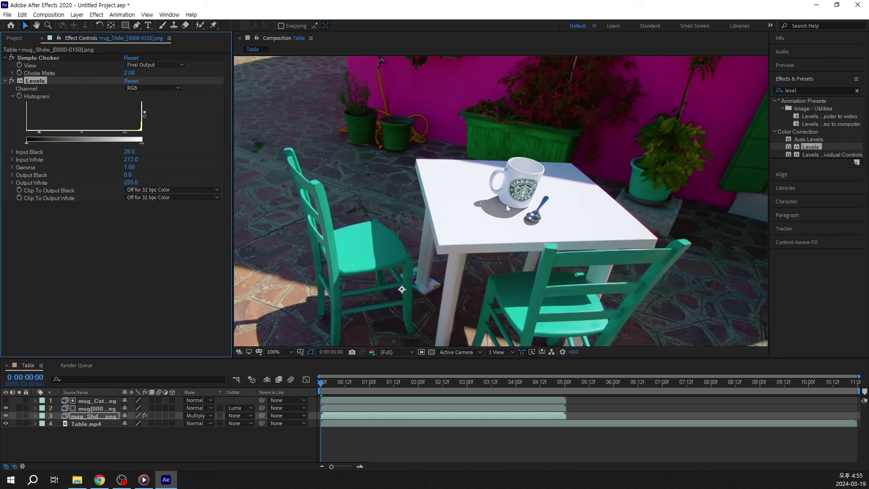
scroll(506, 204, "up", 2)
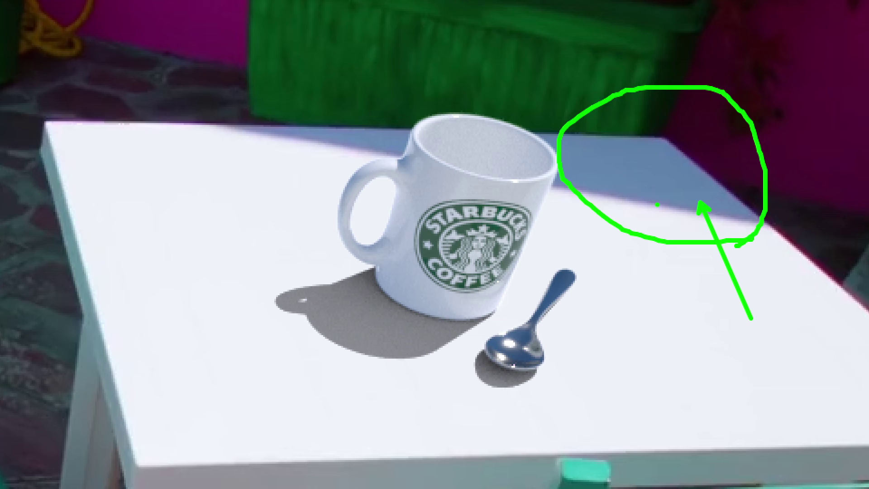
key("Escape")
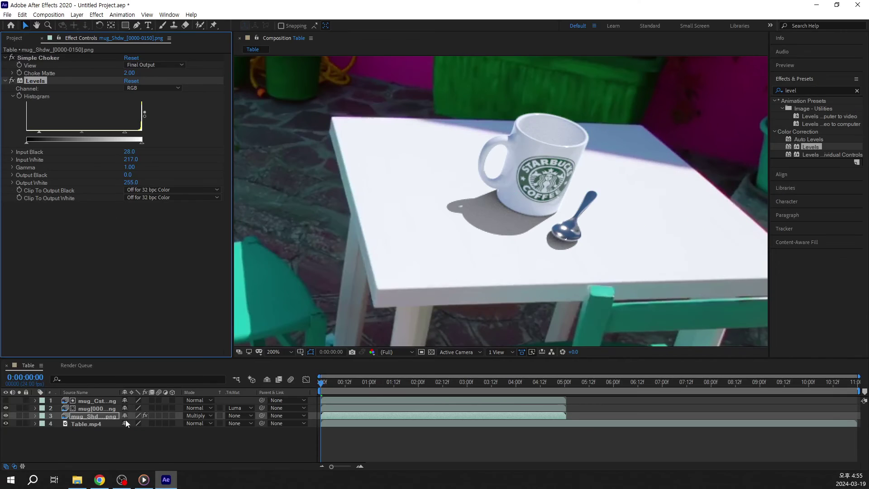
Try tinting the mug_Shdw shadow by setting its Levels Blue Input White to 199, and undo the change
left_click(103, 417)
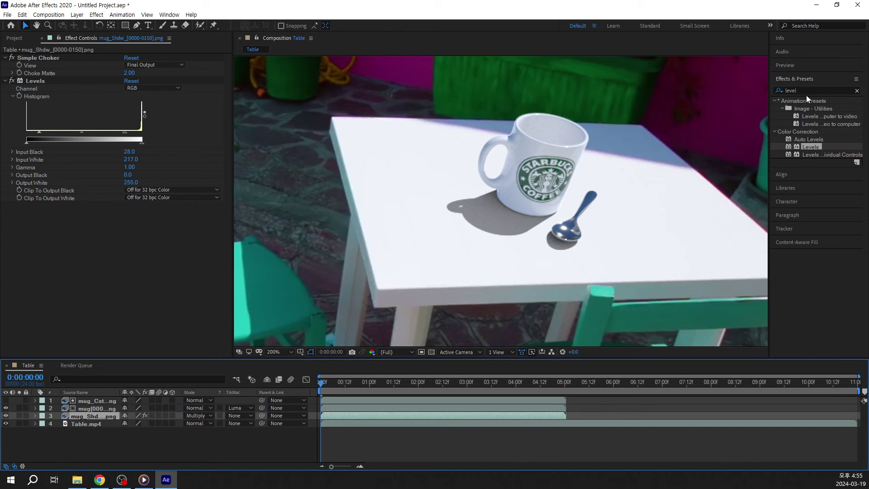
left_click(33, 80)
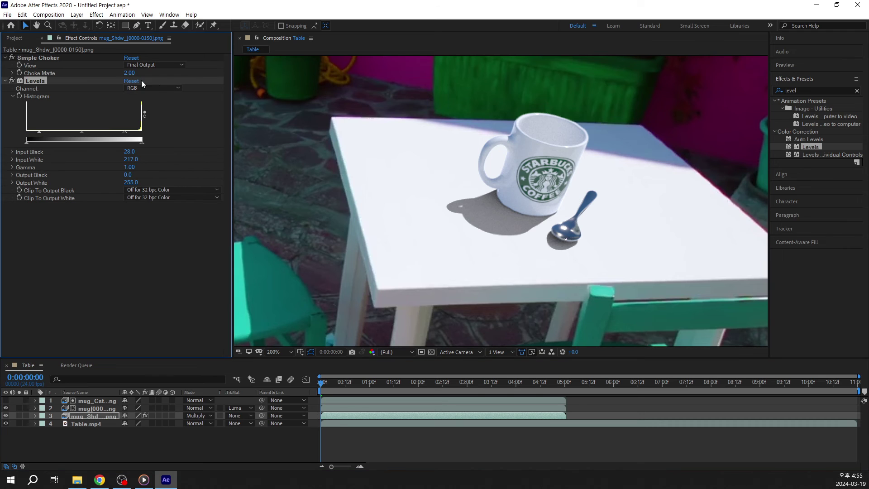
left_click(159, 88)
left_click(156, 107)
left_click(153, 87)
left_click(146, 117)
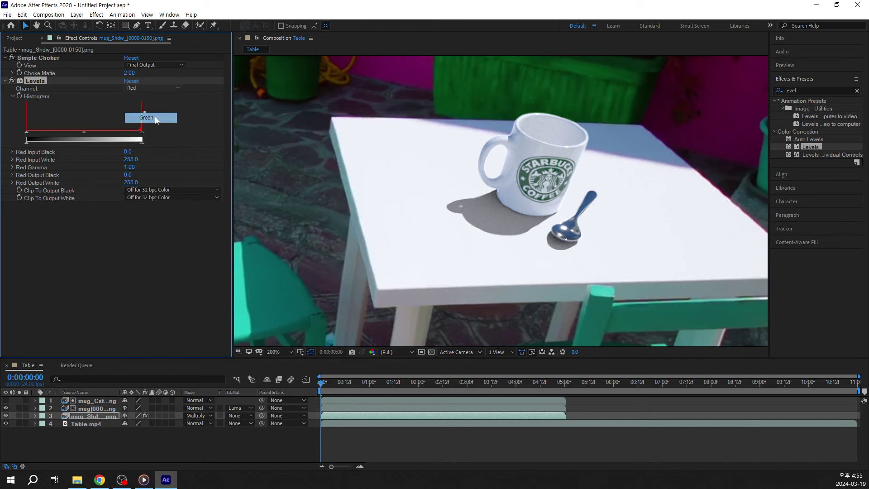
left_click(153, 89)
left_click(145, 127)
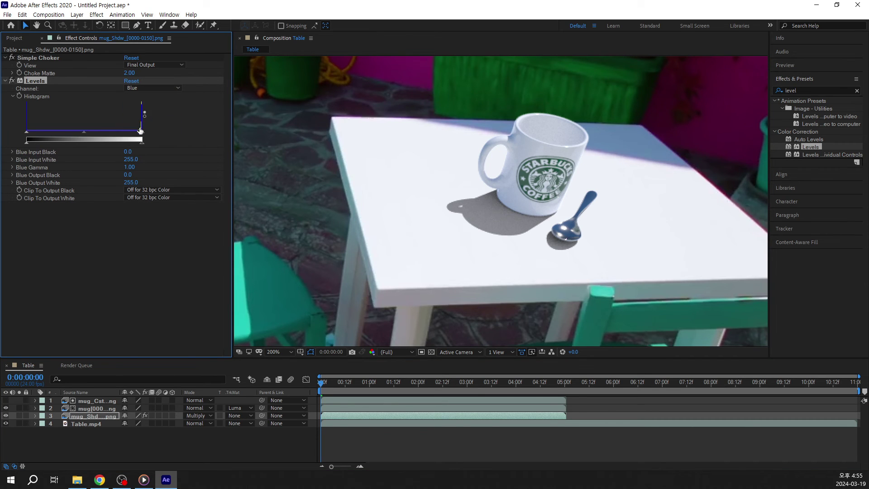
left_click_drag(142, 131, 115, 140)
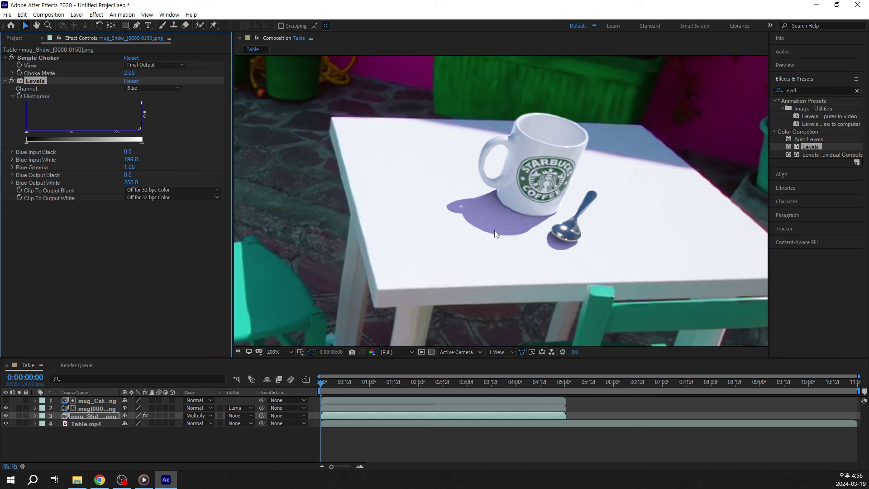
key("ctrl+z")
Find the Photo Filter effect, apply it to the mug_Shdw layer, and choose Cooling Filter (80)
double_click(818, 88)
key("BackSpace")
type("photo")
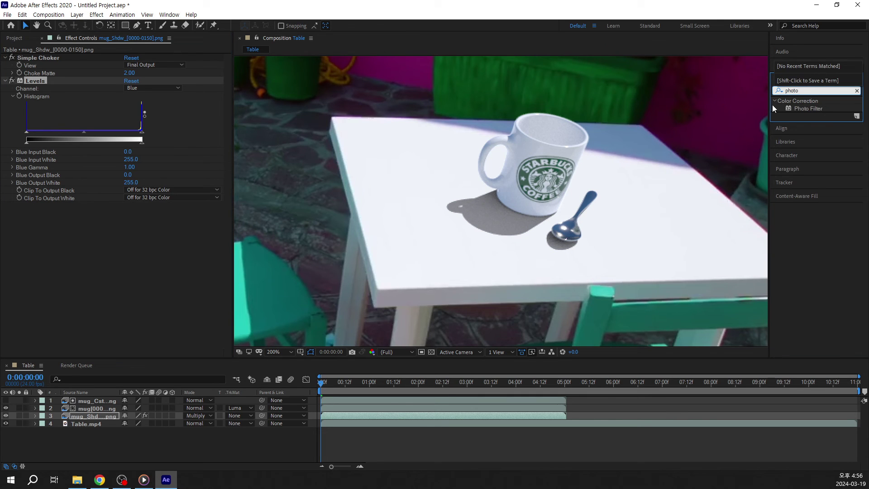
double_click(802, 109)
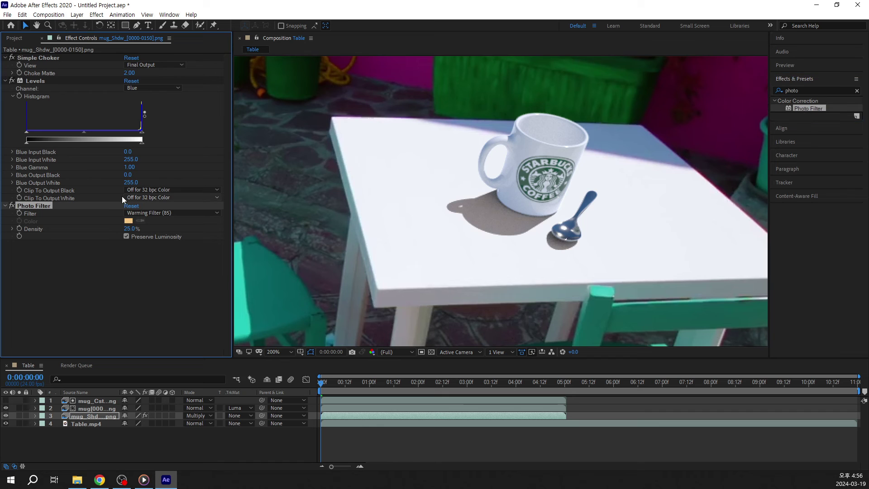
left_click(152, 213)
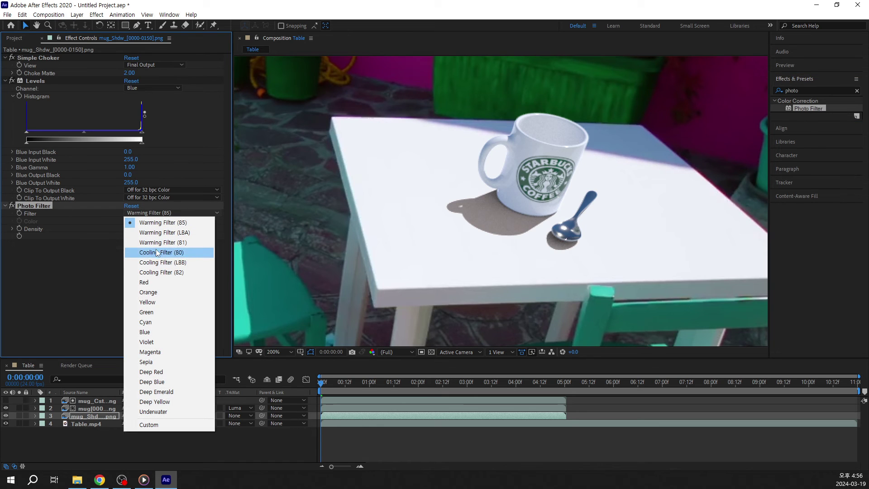
left_click(170, 252)
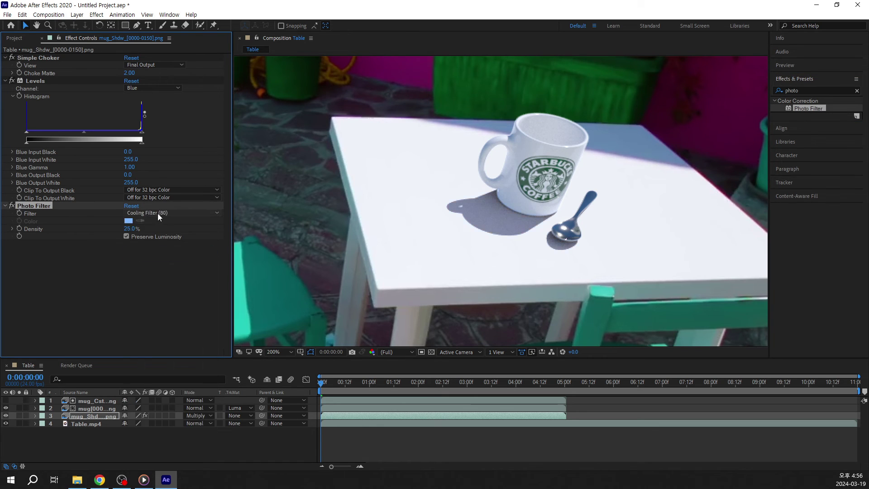
Set the density of the shadow layer's Photo Filter to 30%
mouse_move(129, 229)
left_mouse_down()
mouse_move(166, 233)
mouse_move(115, 229)
left_mouse_up()
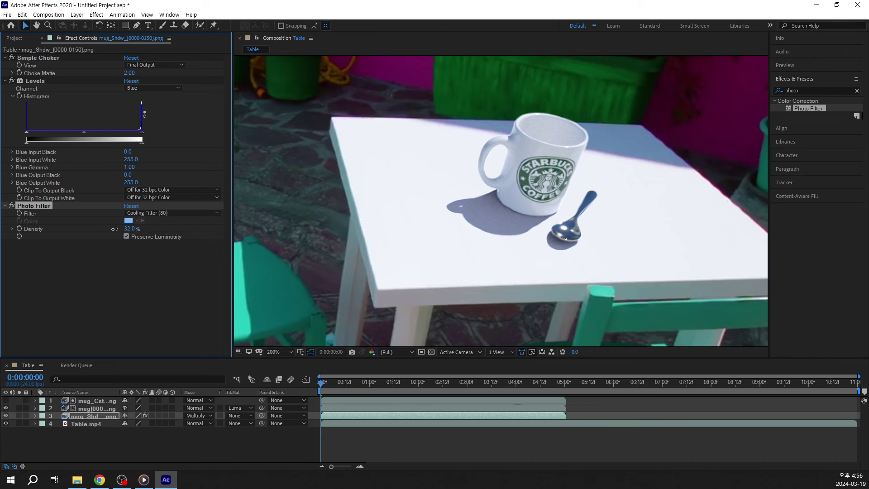
left_click(167, 232)
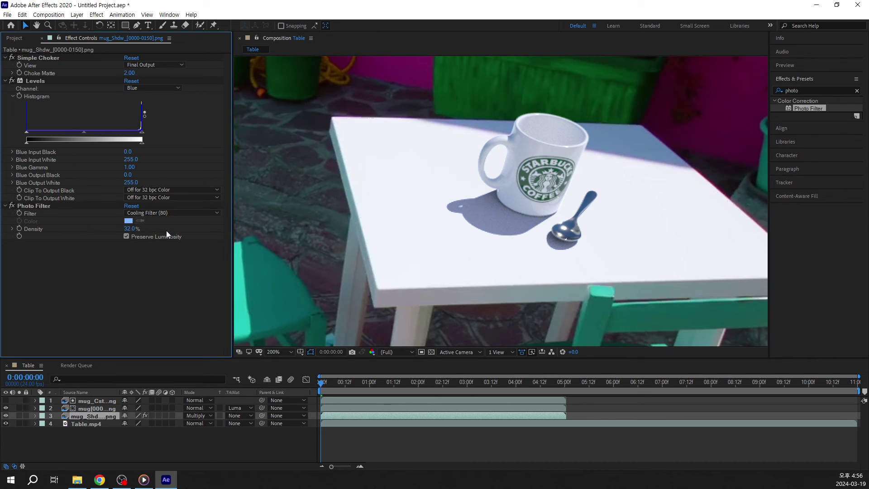
left_click(135, 230)
key("Left")
type("30")
key("Return")
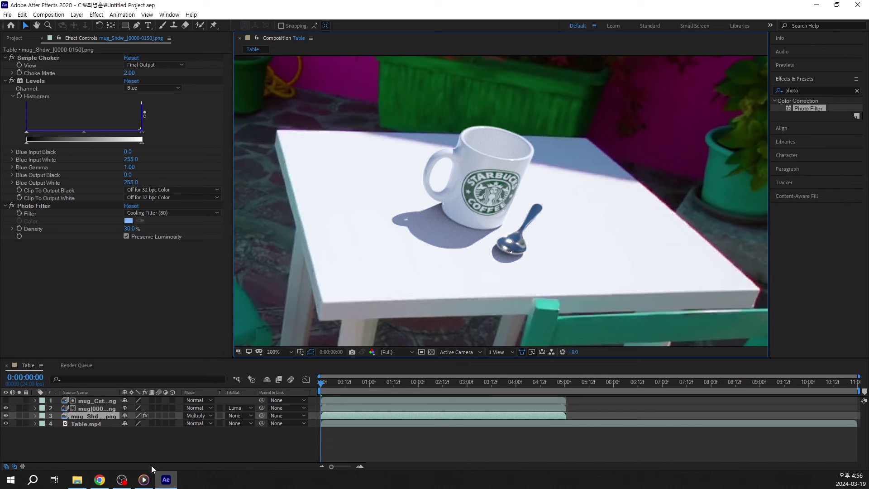
Find Maxon Cinema 4D 25 through the Windows search and launch it
left_click(164, 481)
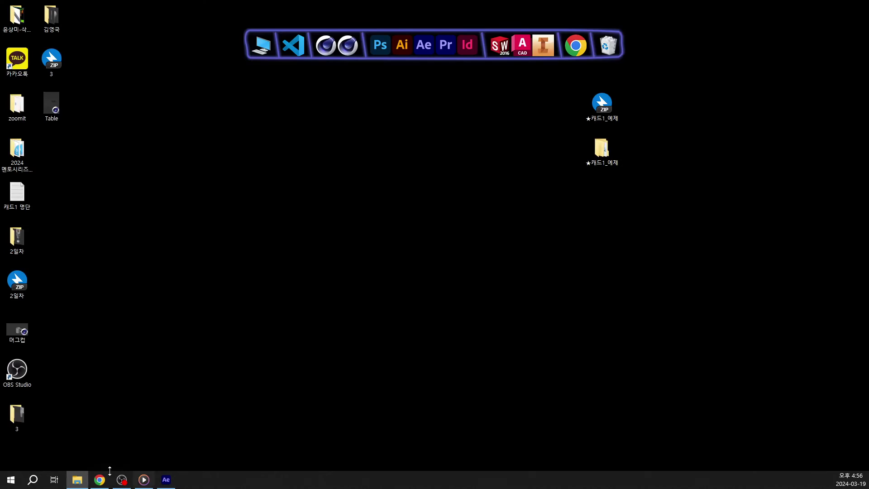
left_click(33, 479)
type("cin")
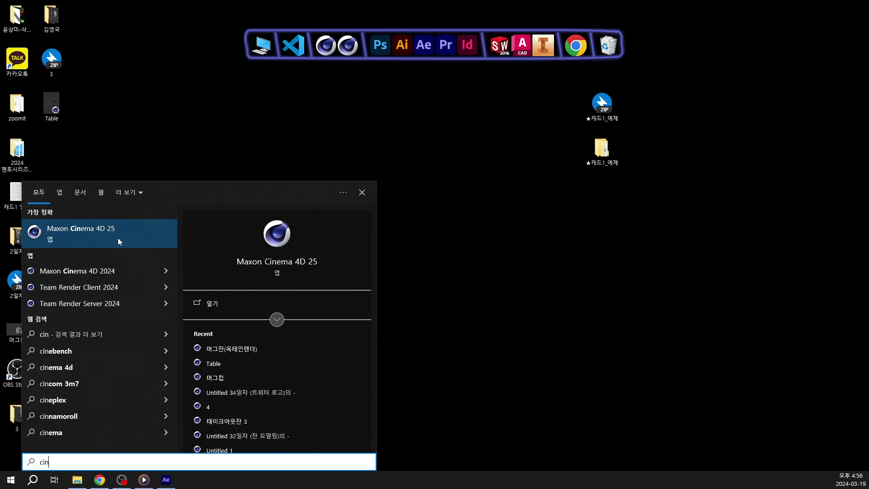
left_click(118, 234)
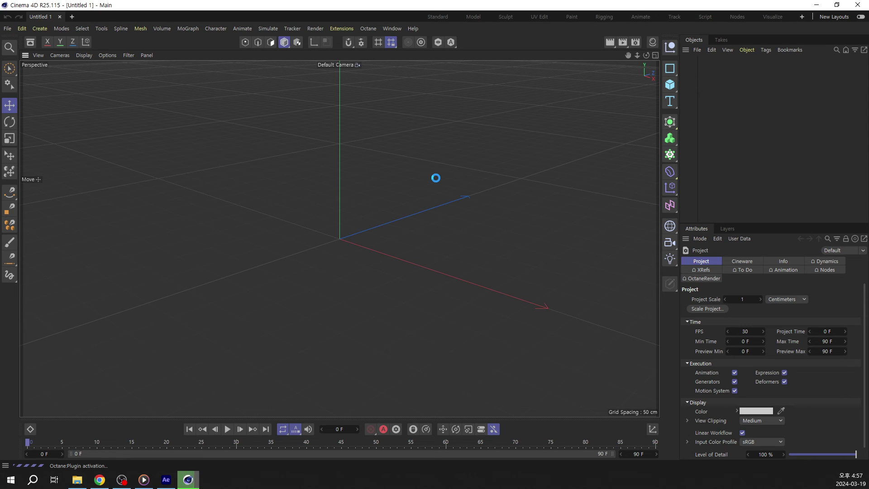
Open Octane's Live Viewer for the Table.c4d scene and dock it beside the perspective viewport
left_click(369, 28)
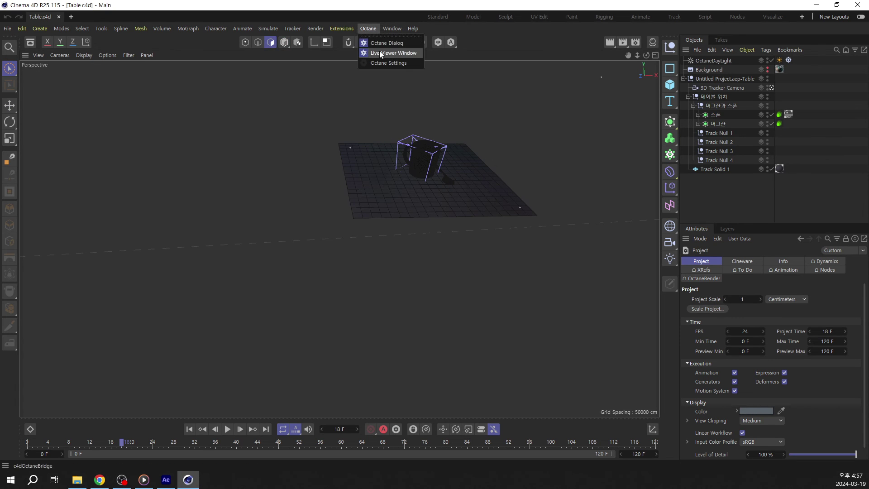
left_click(379, 51)
left_click(7, 29)
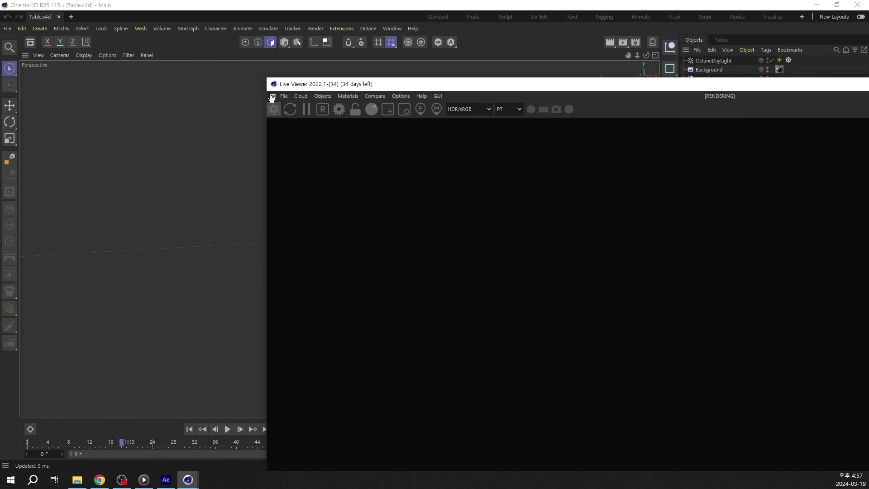
left_click_drag(272, 96, 56, 94)
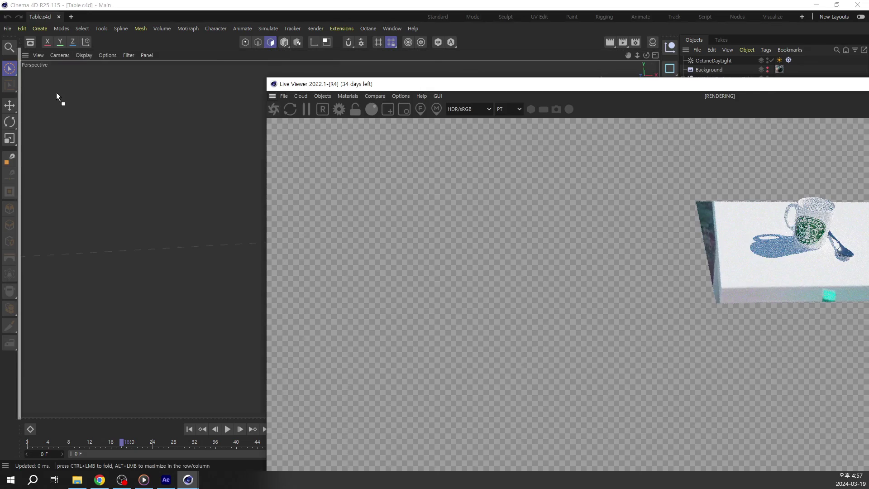
Leave the 3D Tracker Camera view and frame the mug and its shadow close up
left_click(771, 88)
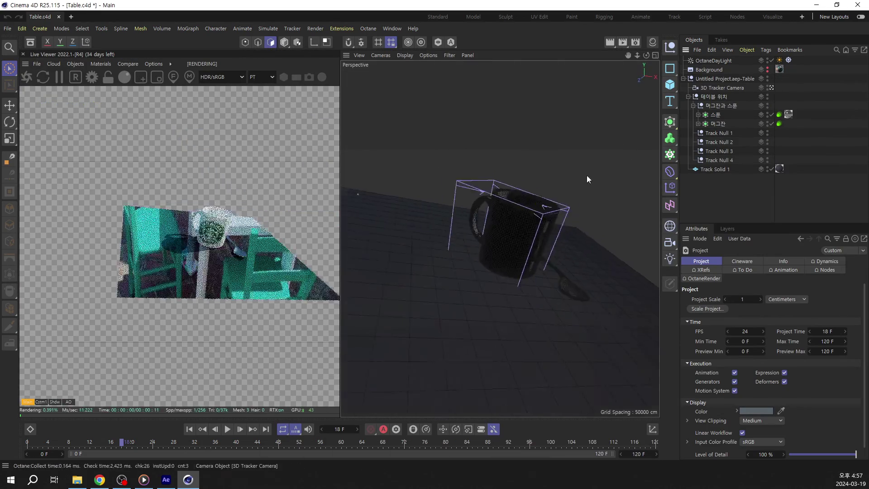
scroll(511, 283, "up", 3)
left_click_drag(508, 295, 514, 252, "alt")
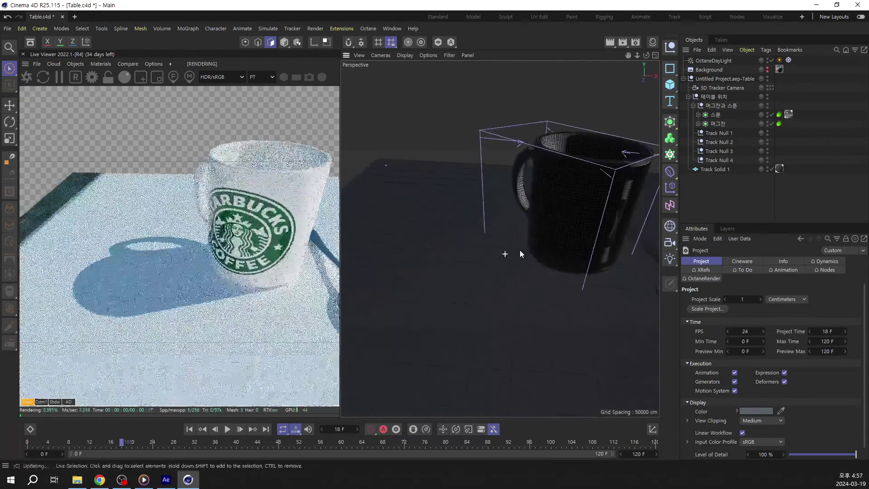
Test the OctaneDayLight tag's Sun size at about 12.78 and at 0.1 to compare shadow softness, and increase it again
left_click(779, 61)
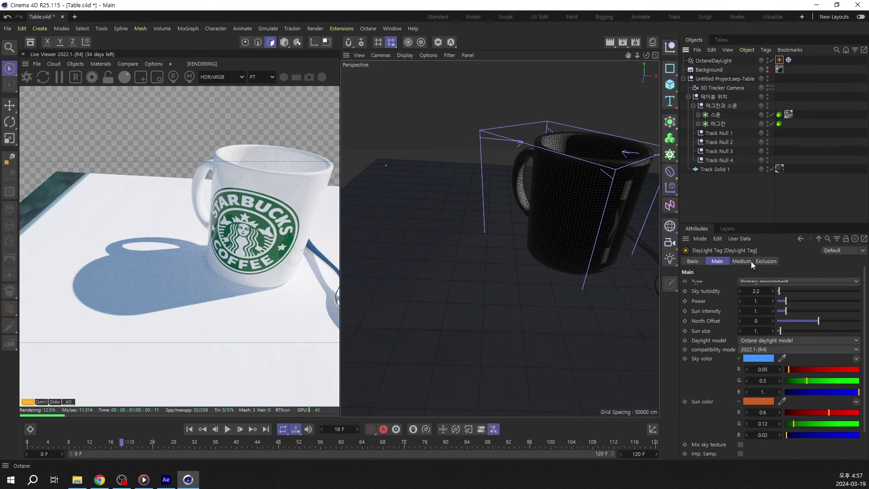
left_click_drag(758, 223, 757, 110)
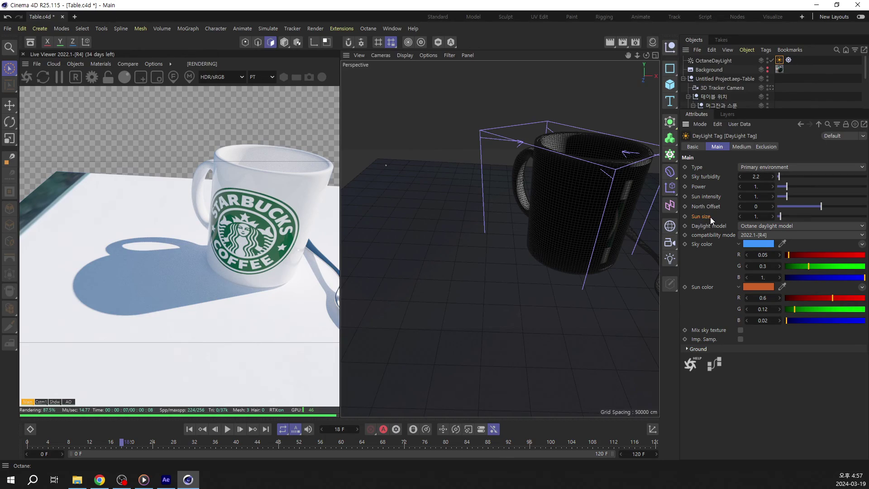
left_click(783, 217)
left_click_drag(784, 217, 814, 216)
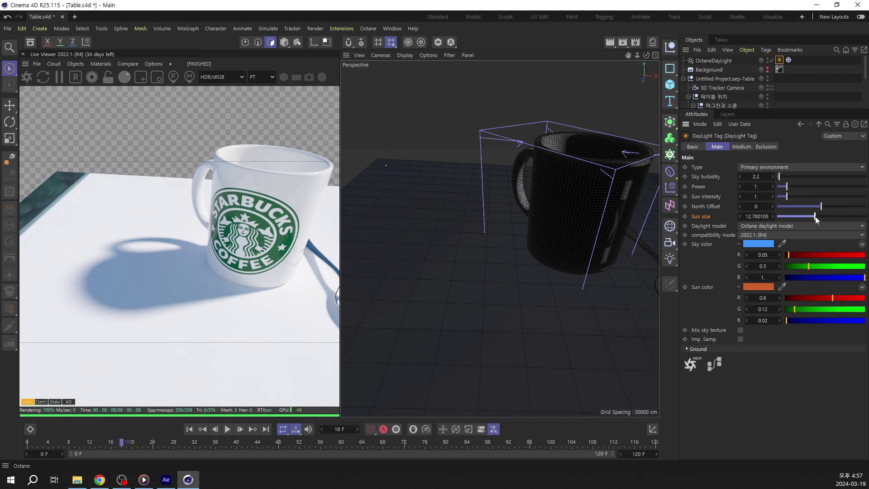
left_click_drag(816, 219, 620, 219)
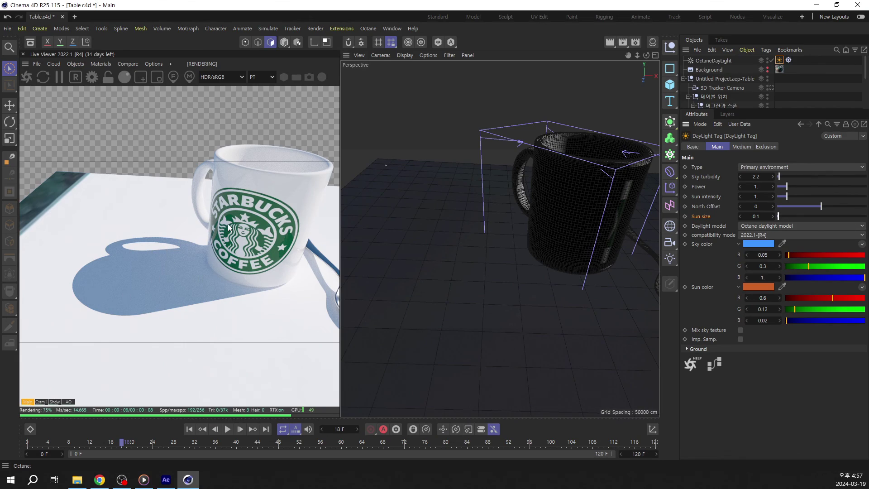
left_click_drag(781, 216, 810, 218)
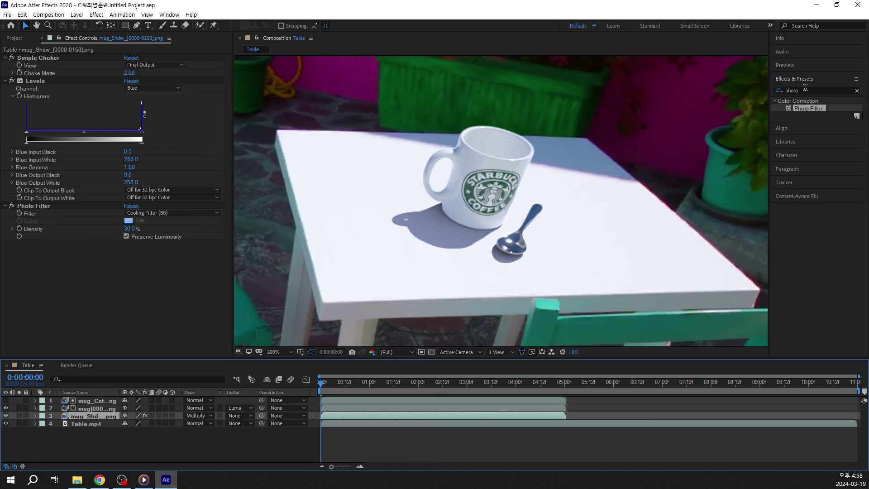
Find the Gaussian Blur effect and apply it to the mug_Shdw shadow layer
left_click(805, 89)
type("gai")
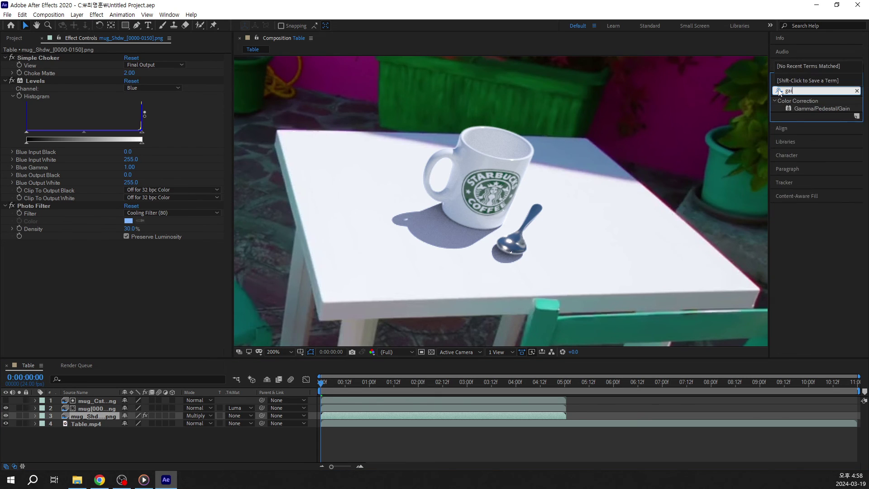
key("BackSpace")
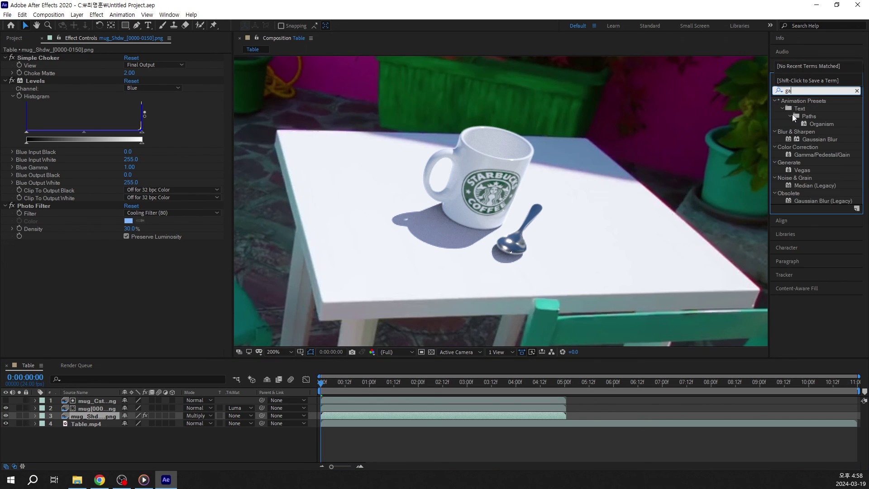
type("u")
double_click(817, 108)
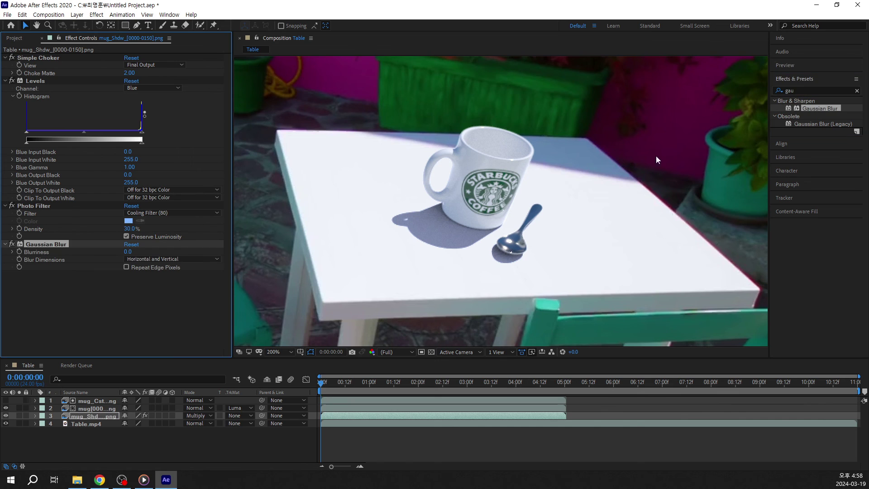
Soften the shadow's edges by setting Gaussian Blur's Blurriness to 3, and raise it slightly further after checking the composite
mouse_move(133, 250)
left_mouse_down()
mouse_move(153, 251)
mouse_move(145, 251)
left_mouse_up()
scroll(441, 248, "down", 1)
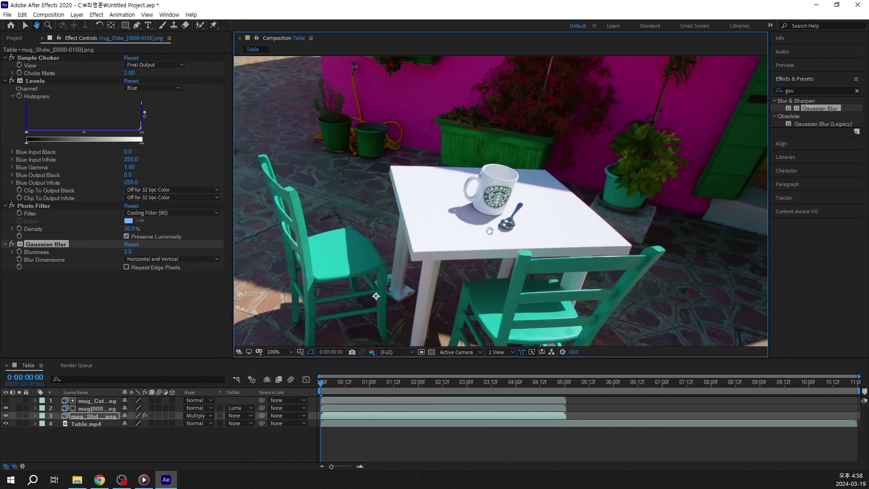
middle_click_drag(471, 228, 524, 226)
scroll(517, 219, "up", 1)
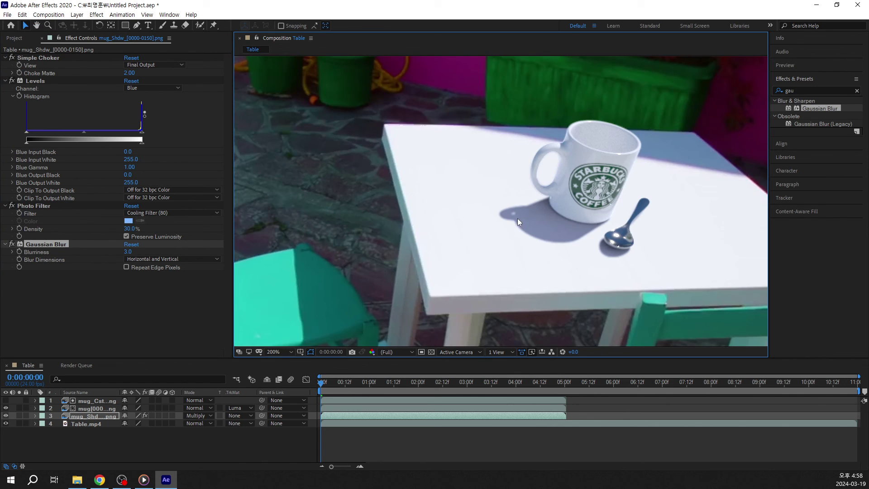
left_click(130, 252)
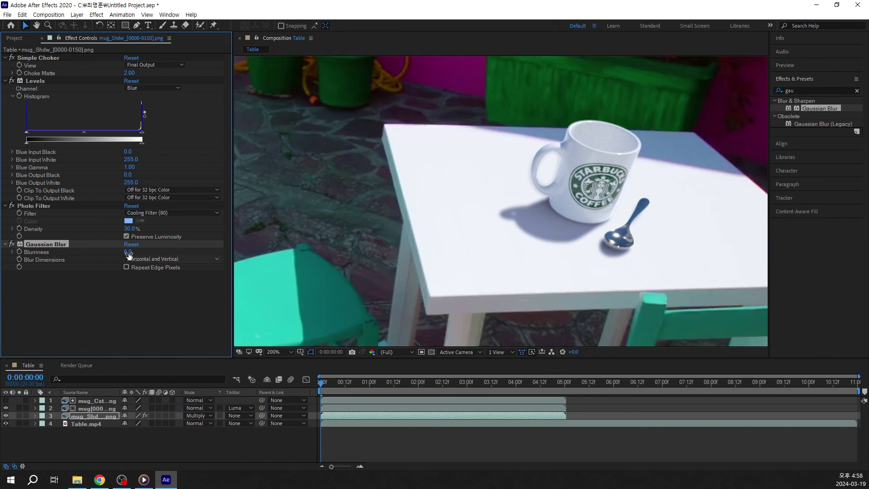
Set the shadow layer's Gaussian Blur Blurriness to 4 after trying 6, and its Photo Filter Density to 35%
type("6")
key("Return")
scroll(515, 244, "down", 1)
middle_click_drag(529, 233, 571, 228)
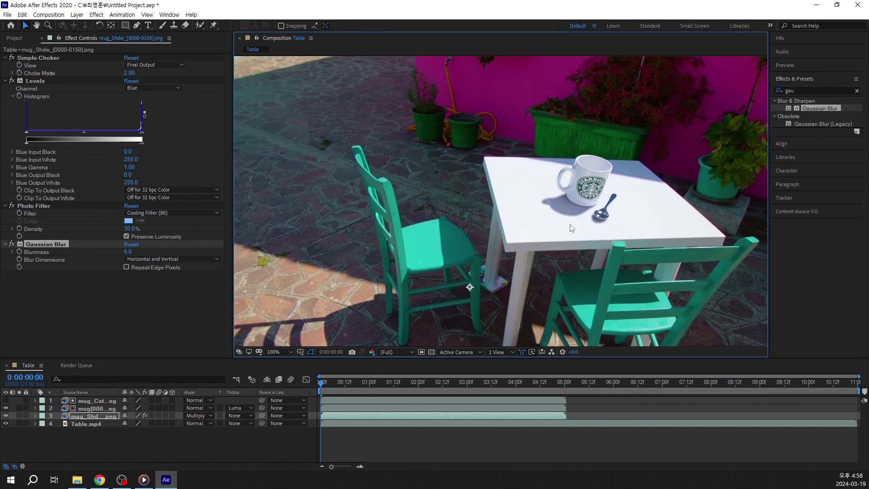
left_click(128, 252)
type("4")
left_click(142, 288)
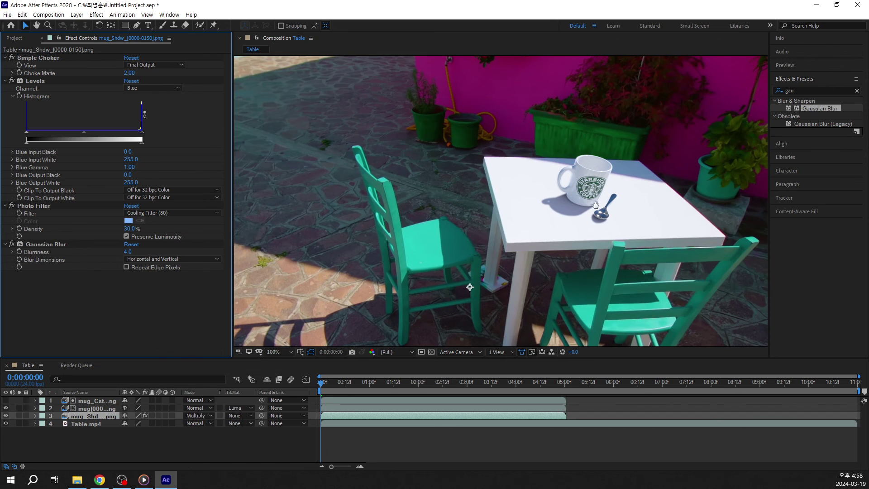
middle_click_drag(552, 213, 497, 202)
left_click_drag(131, 228, 169, 224)
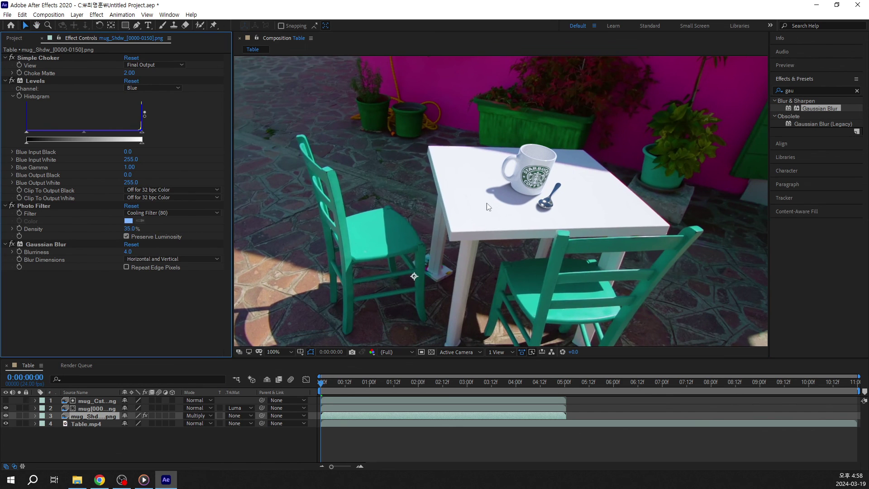
Add the mug_AO sequence to the Table composition directly above the mug_Shdw layer and set its blending mode to Multiply
left_click(15, 38)
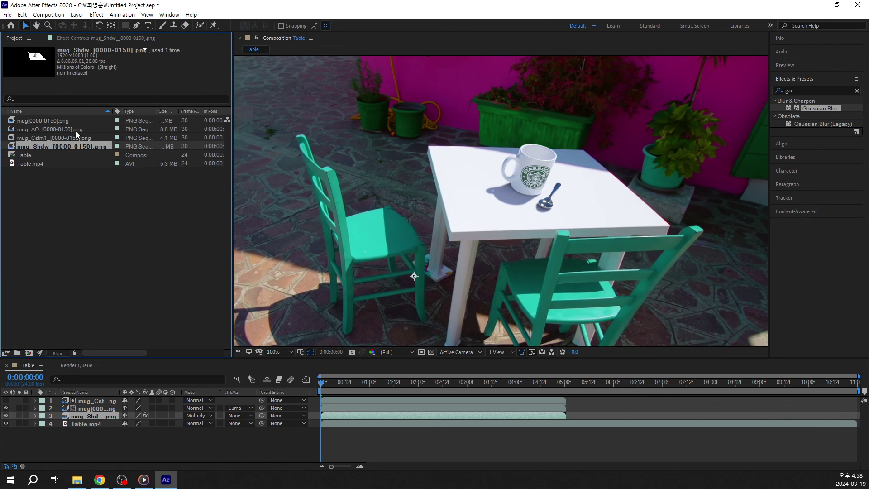
left_click(57, 130)
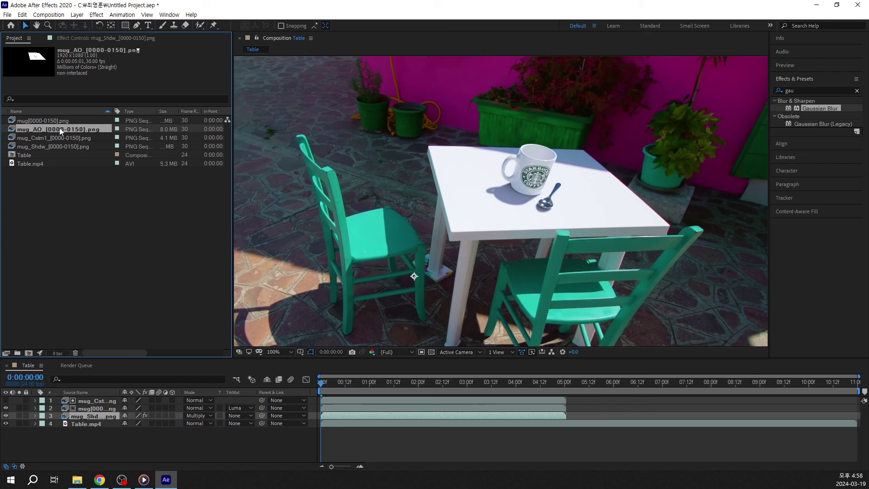
middle_click_drag(476, 162, 396, 176)
left_click_drag(33, 129, 105, 413)
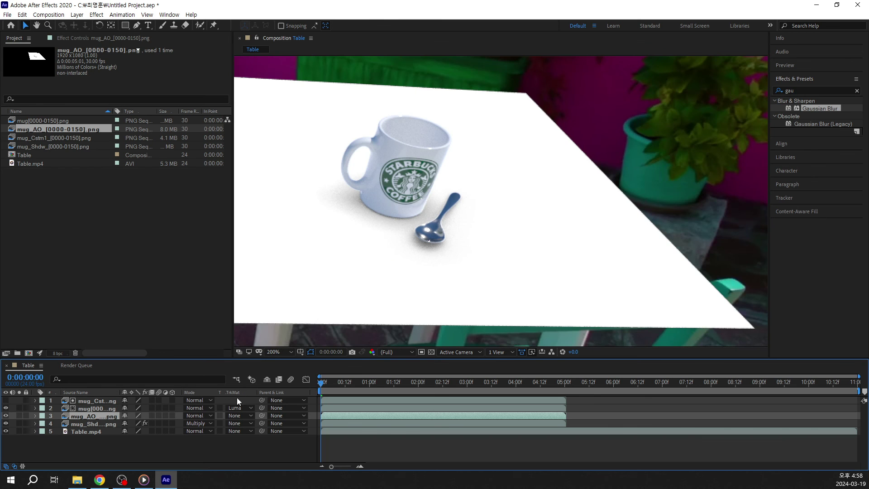
left_click(198, 416)
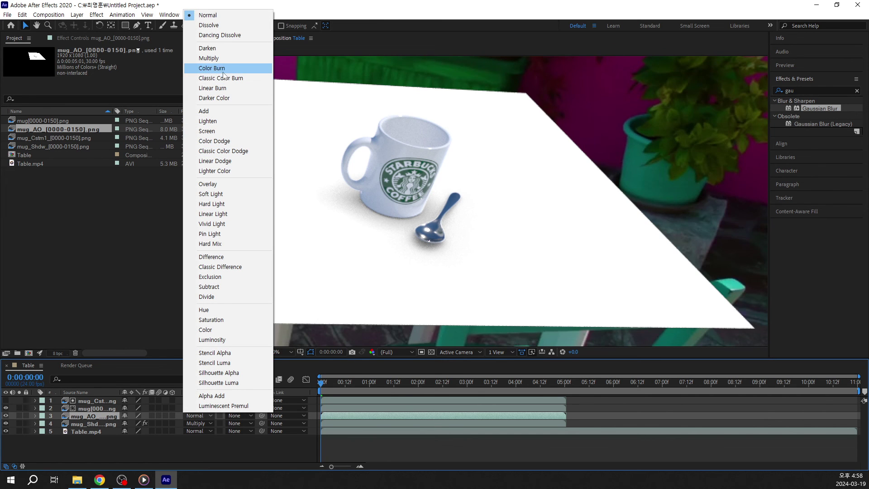
left_click(221, 61)
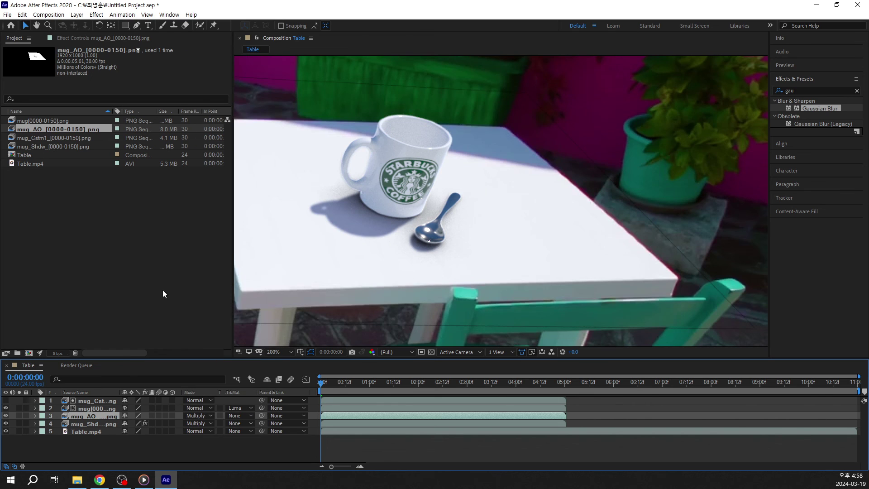
Copy the Simple Choker, Levels and Photo Filter effects from the mug_Shdw layer onto the mug_AO layer
left_click(97, 425)
left_click(101, 39)
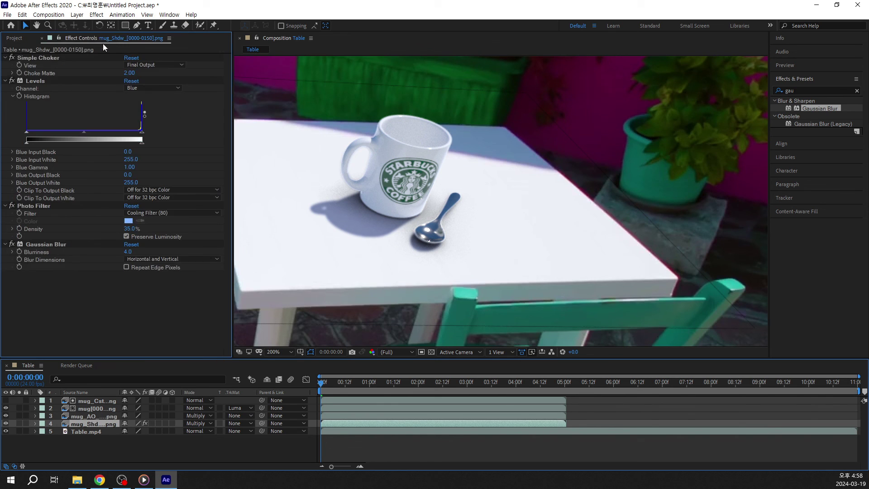
left_click(46, 58)
left_click(39, 80, "ctrl")
left_click(34, 205, "ctrl")
left_click(42, 245, "ctrl")
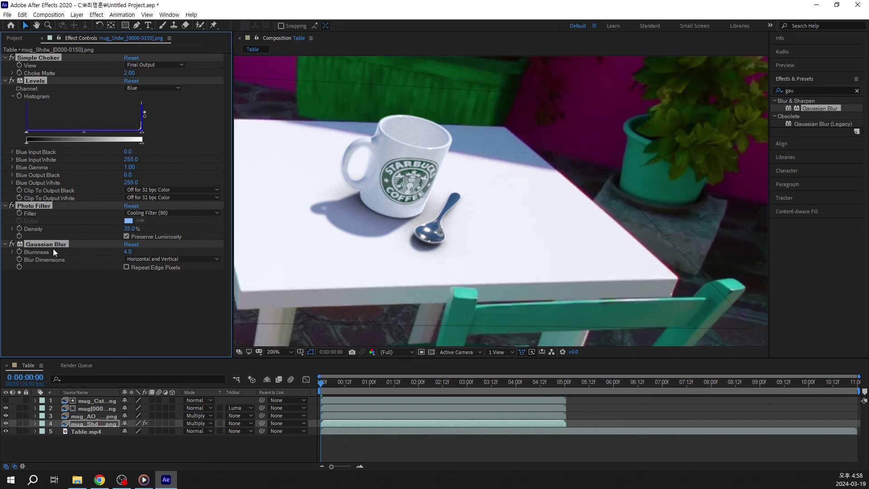
left_click(30, 184)
left_click(37, 205)
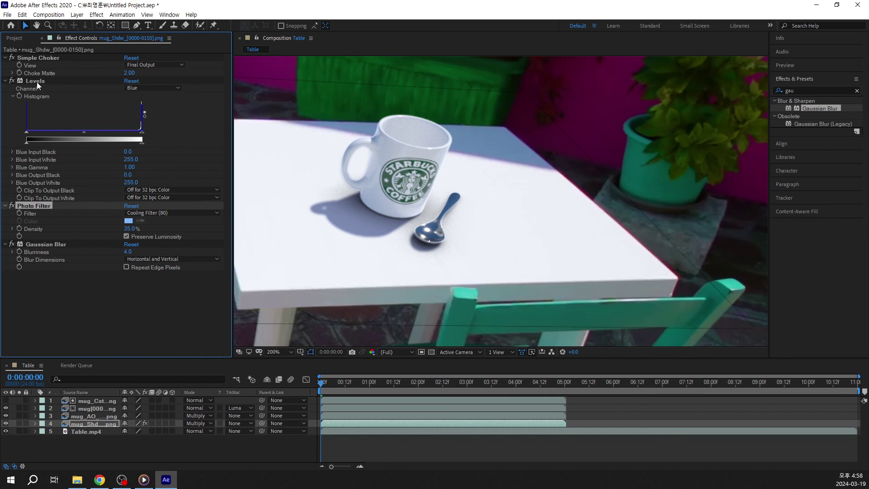
left_click(36, 81, "ctrl")
left_click(41, 57, "ctrl")
left_click(88, 417)
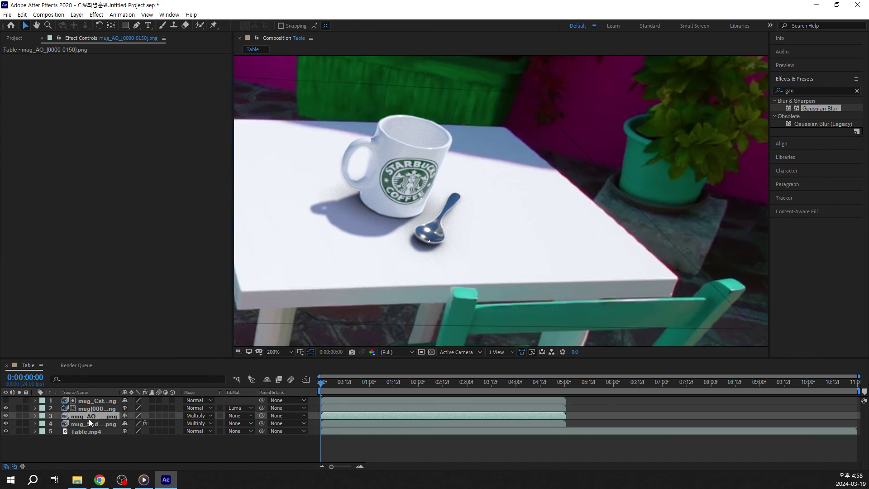
key("ctrl+v")
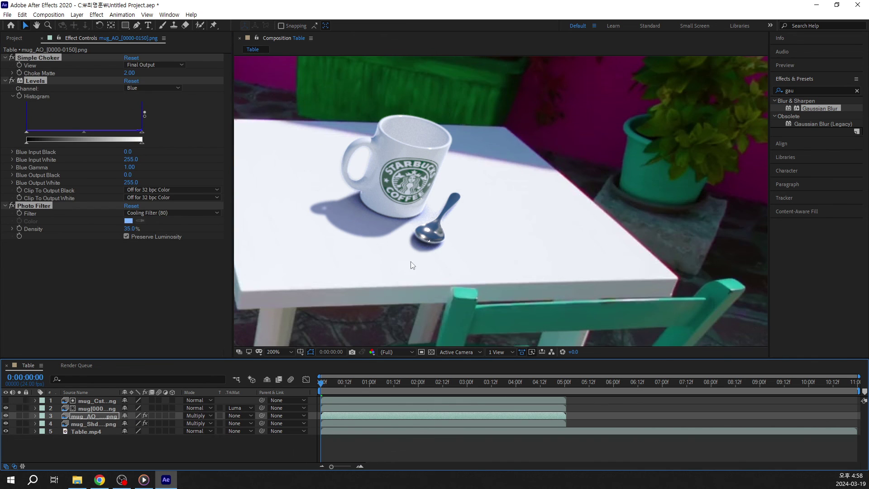
Inspect the shading around the mug and spoon, and delete the Photo Filter effect from the mug_AO layer
key("h")
left_click_drag(399, 222, 453, 232)
left_click(107, 445)
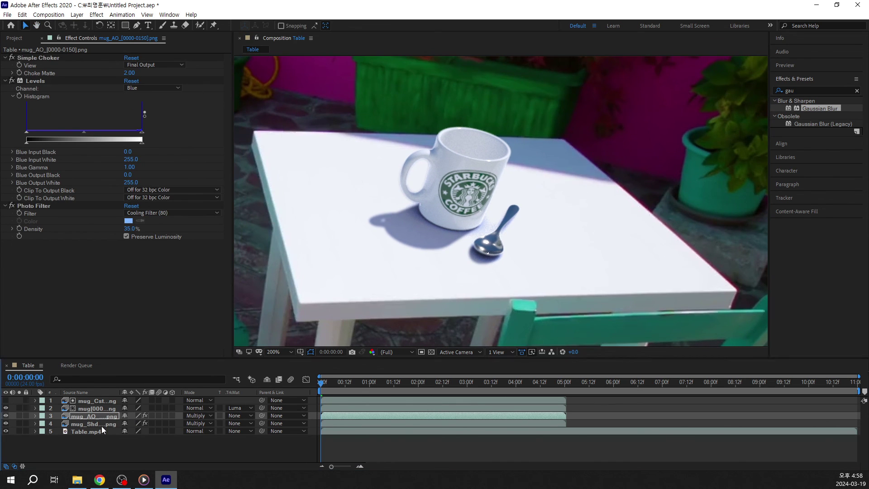
left_click(85, 415)
left_click(44, 205)
key("Delete")
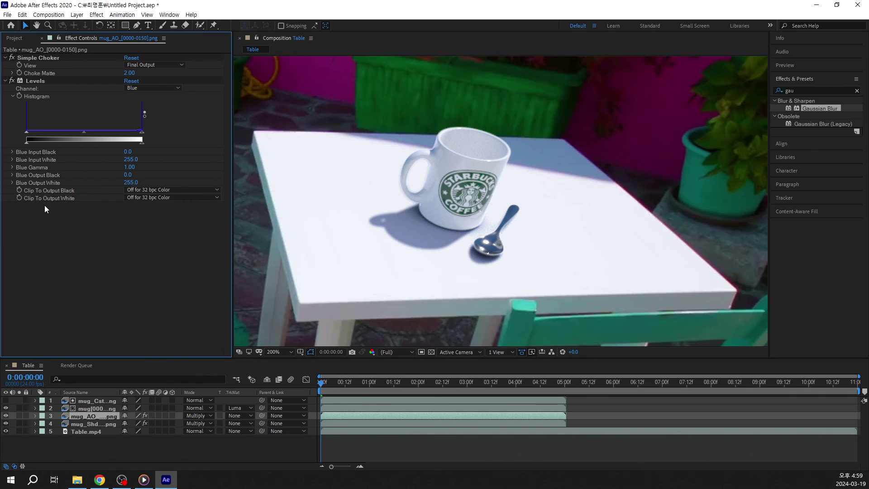
Lower the mug_AO layer's Opacity to 51% and the mug_Shdw layer's Opacity to 95%
key("t")
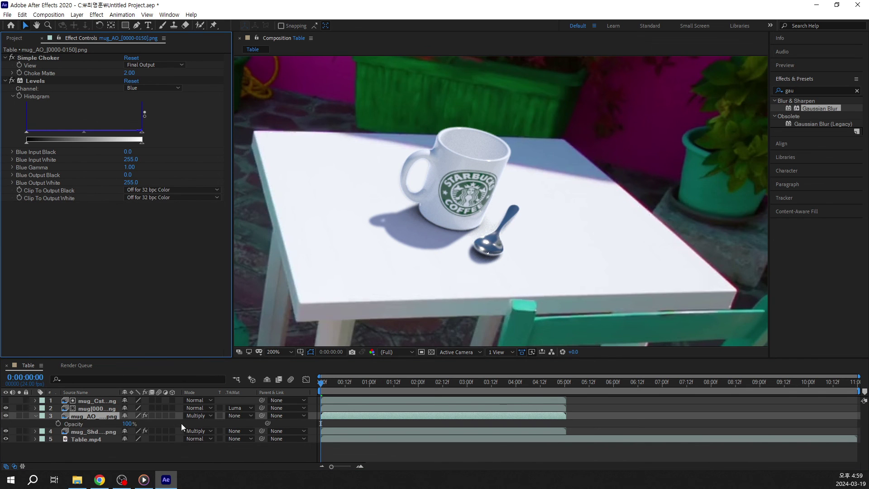
mouse_move(127, 424)
left_mouse_down()
mouse_move(114, 424)
mouse_move(183, 422)
mouse_move(155, 424)
left_mouse_up()
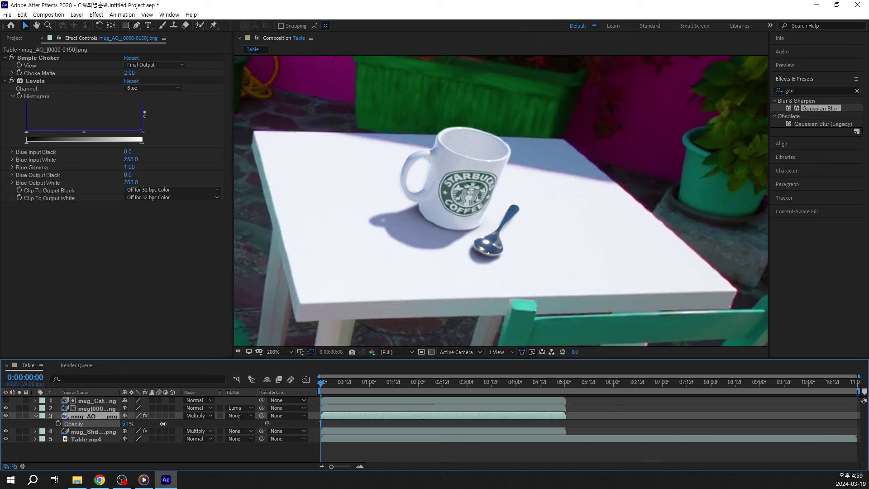
left_click(113, 432)
key("t")
mouse_move(127, 439)
left_mouse_down()
mouse_move(103, 433)
mouse_move(121, 431)
left_mouse_up()
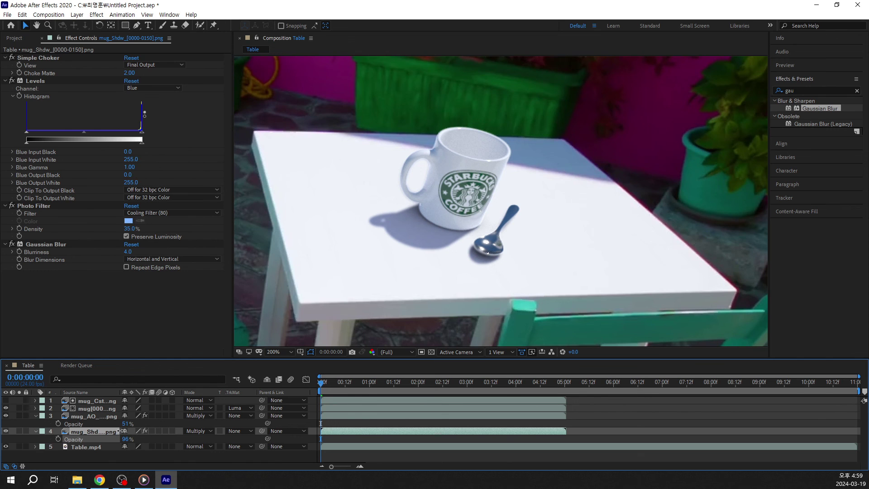
left_click_drag(120, 431, 118, 430)
left_click(686, 401)
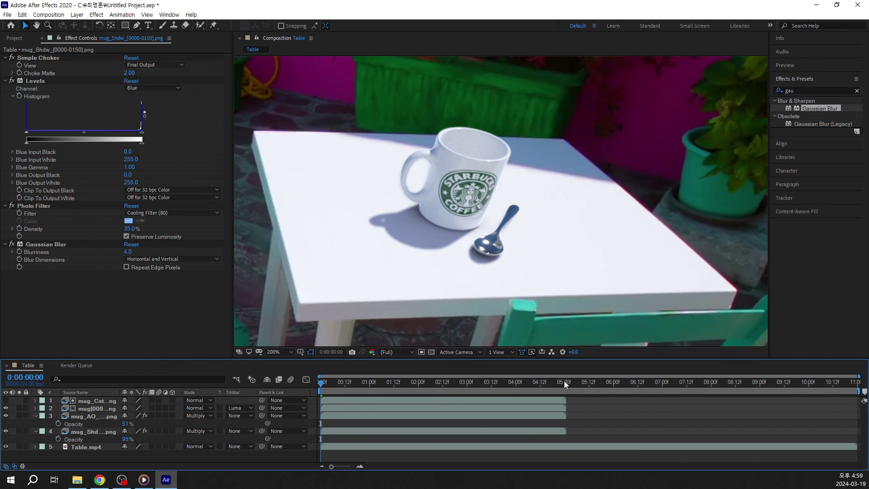
End the work area at about 5 seconds, where the mug layers finish, and preview the composite repeatedly from the start
left_click(563, 381)
key("space")
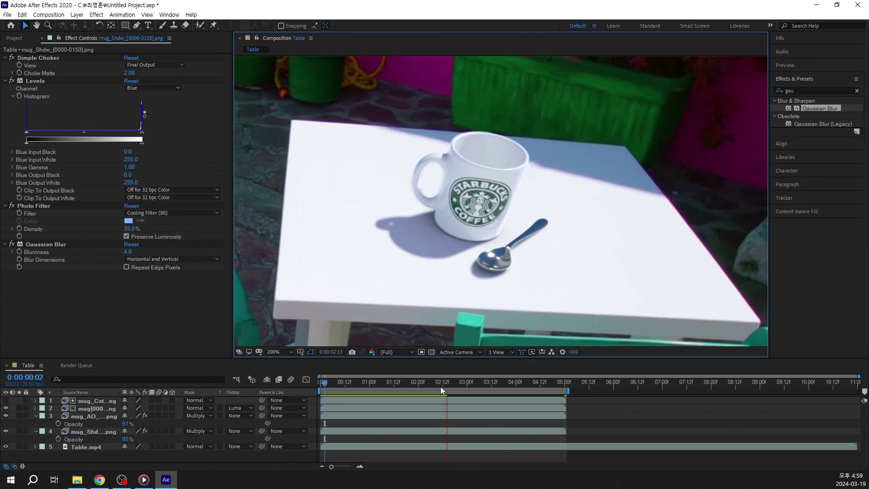
left_click_drag(437, 387, 318, 387)
key("space")
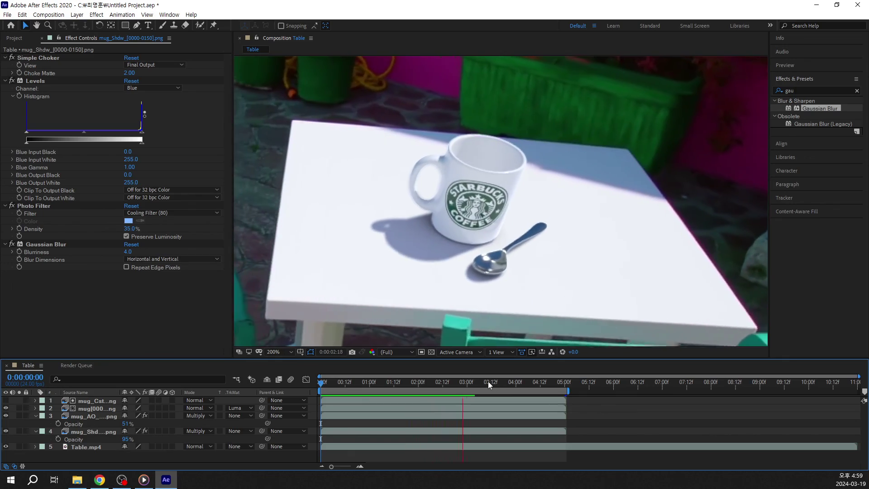
left_click_drag(471, 383, 317, 393)
key("space")
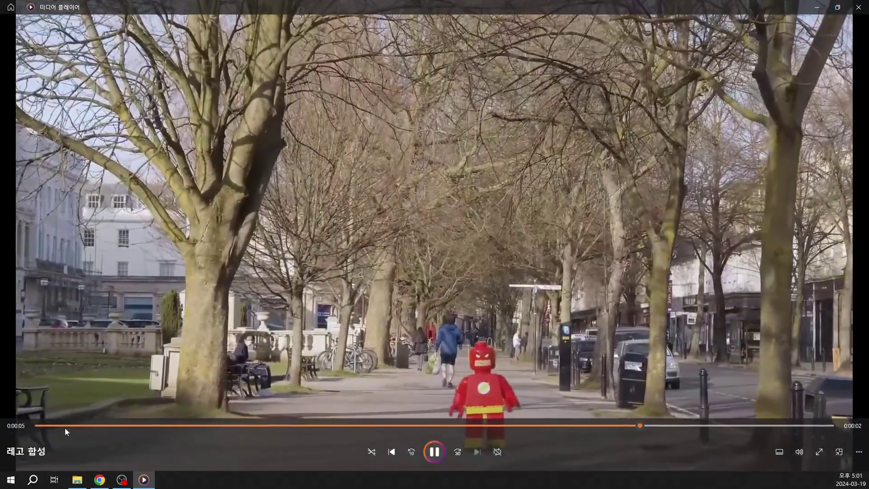
Play the Lego figure compositing example in the media player and pause it
left_click(66, 429)
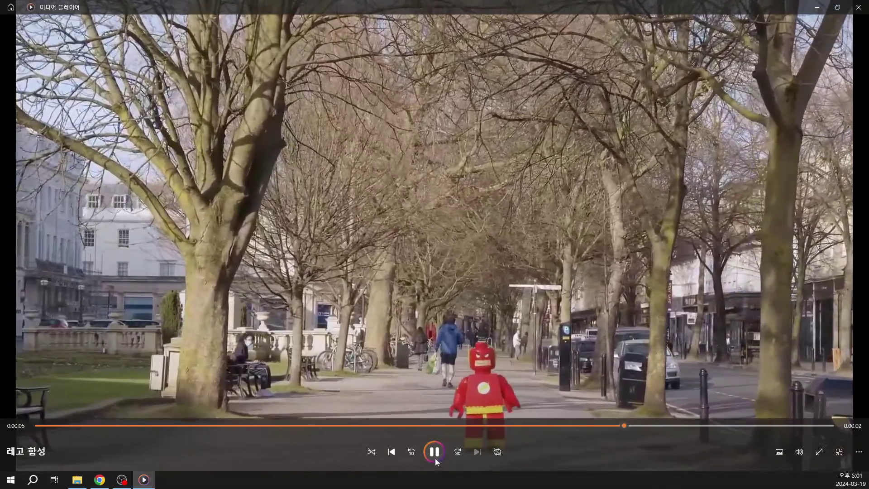
left_click(435, 459)
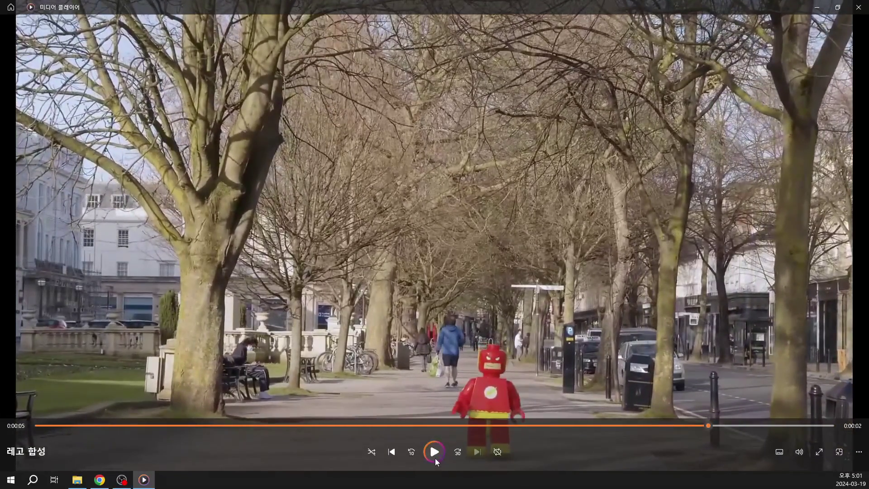